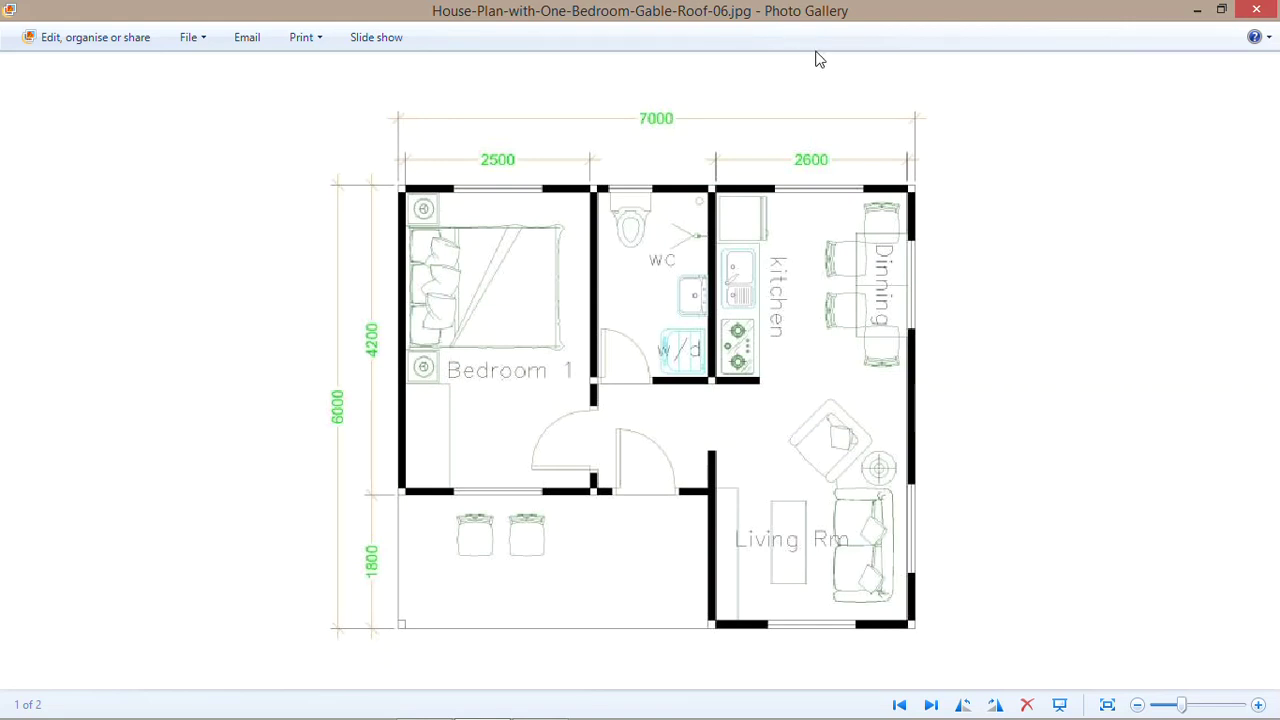
Switch from the reference plan image to the AutoCAD drawing and examine the bedroom door opening and the existing doors
left_click(1193, 9)
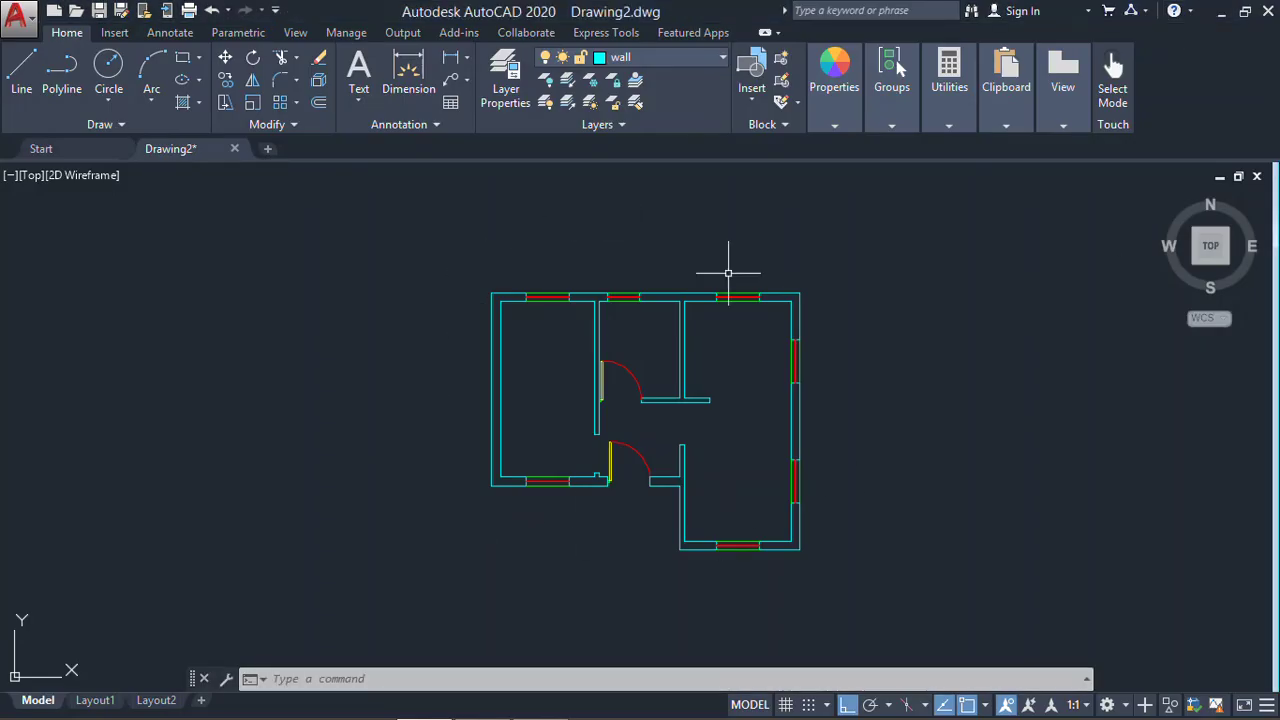
mouse_move(781, 442)
middle_mouse_down()
mouse_move(749, 400)
mouse_move(765, 398)
middle_mouse_up()
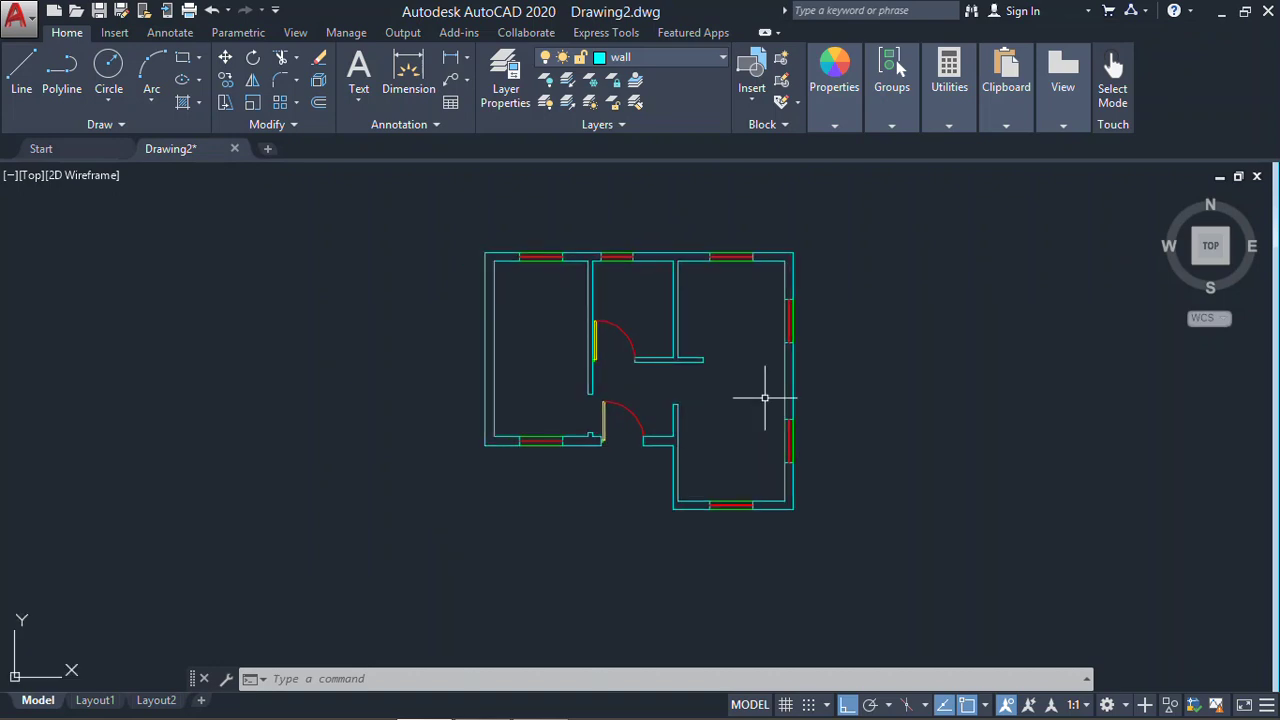
scroll(609, 434, "up", 6)
scroll(609, 434, "down", 4)
middle_click_drag(609, 434, 654, 462)
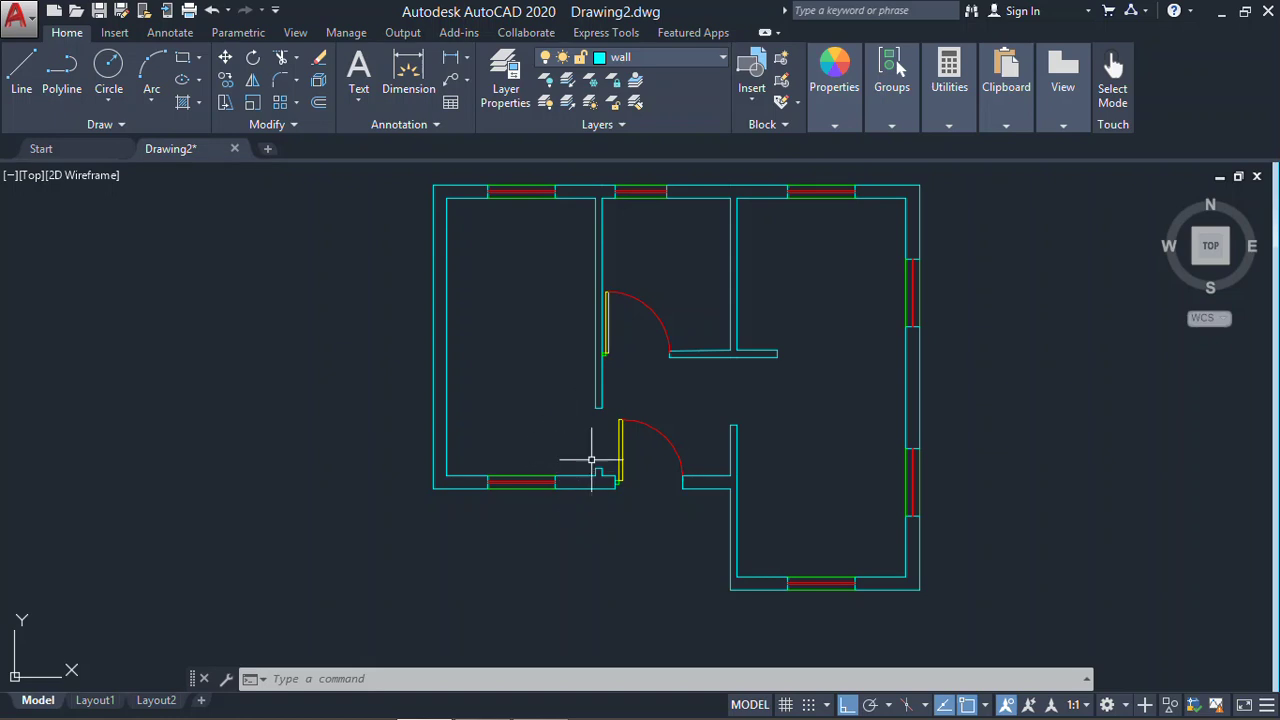
middle_click_drag(632, 465, 630, 439)
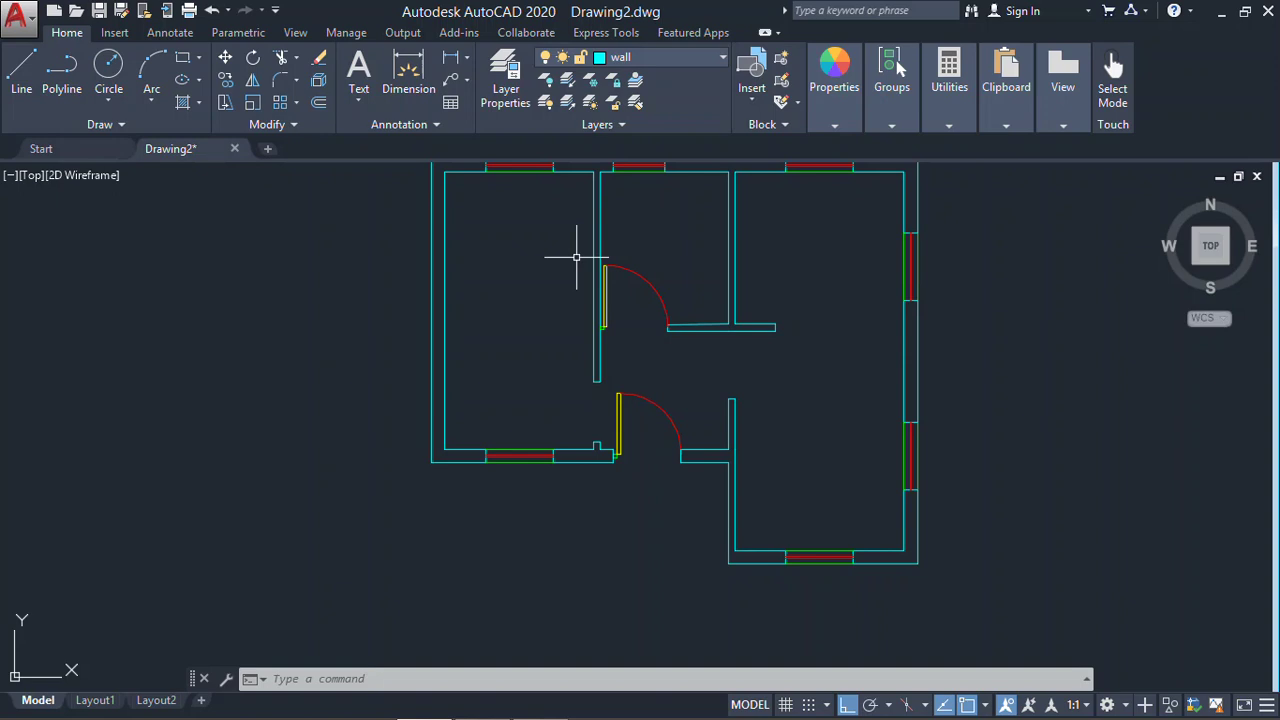
middle_click_drag(663, 420, 644, 382)
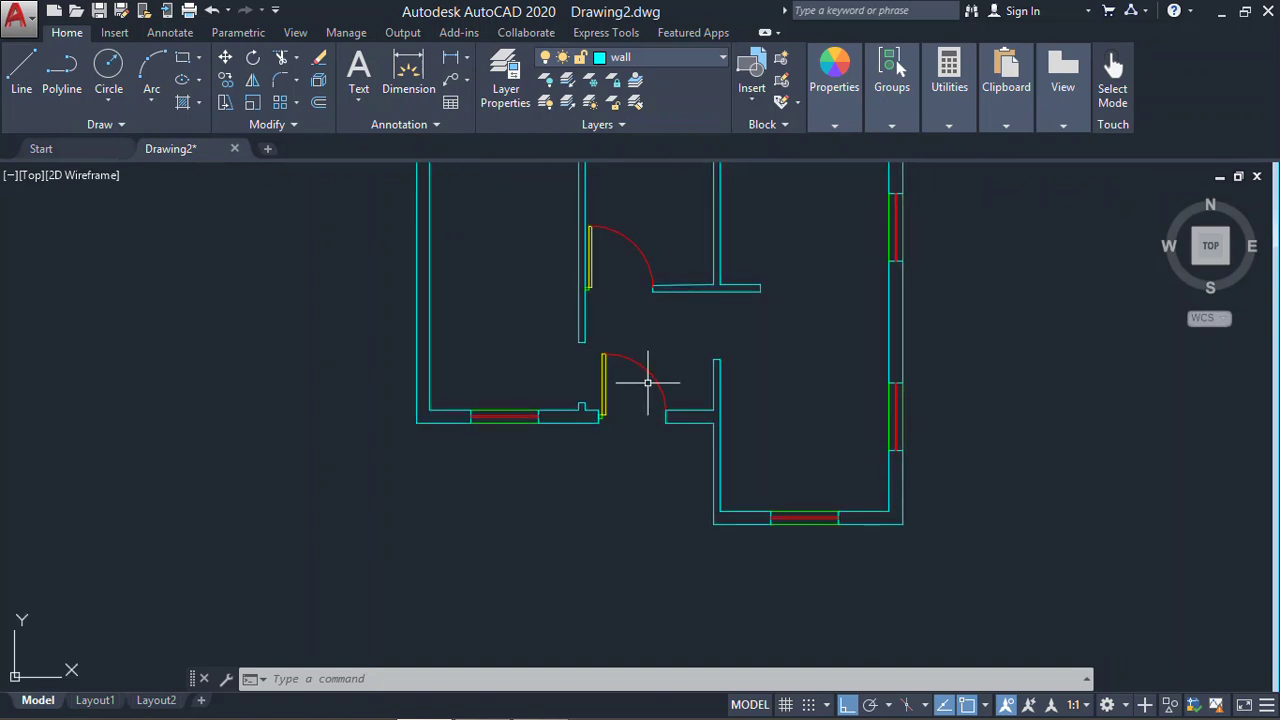
middle_click_drag(689, 345, 674, 408)
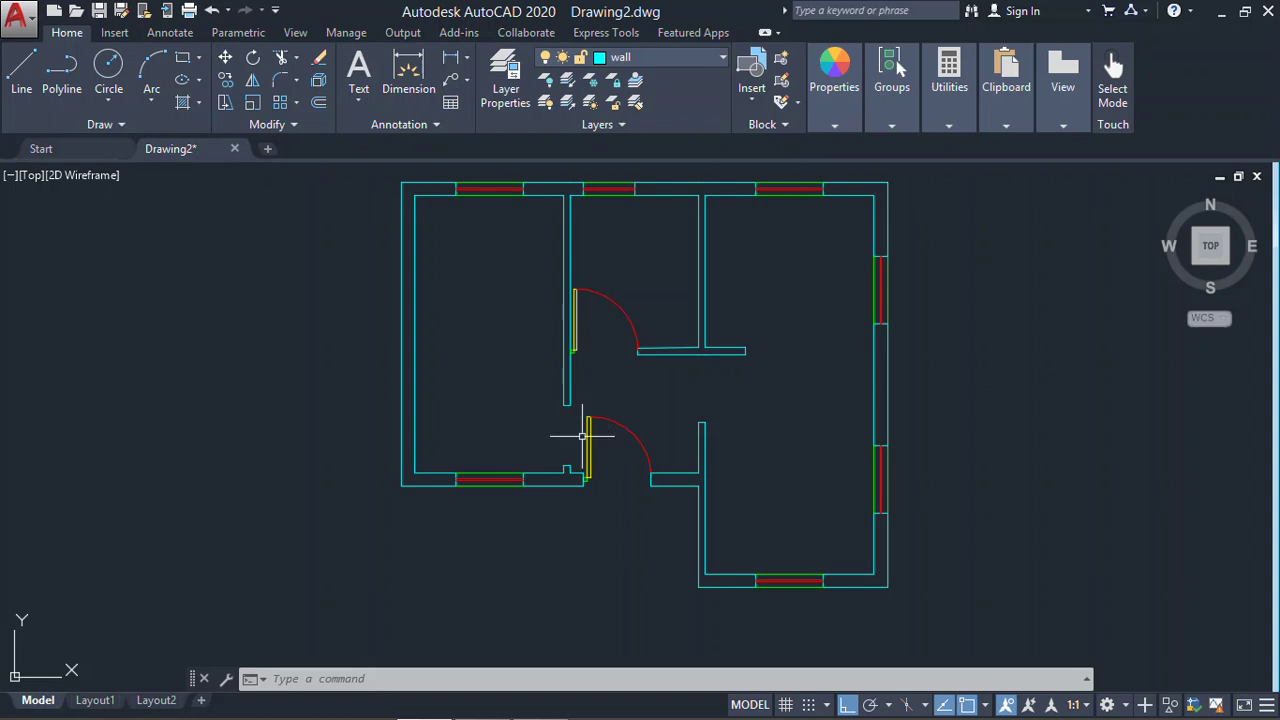
middle_click_drag(588, 424, 549, 408)
scroll(547, 408, "up", 3)
scroll(540, 409, "down", 1)
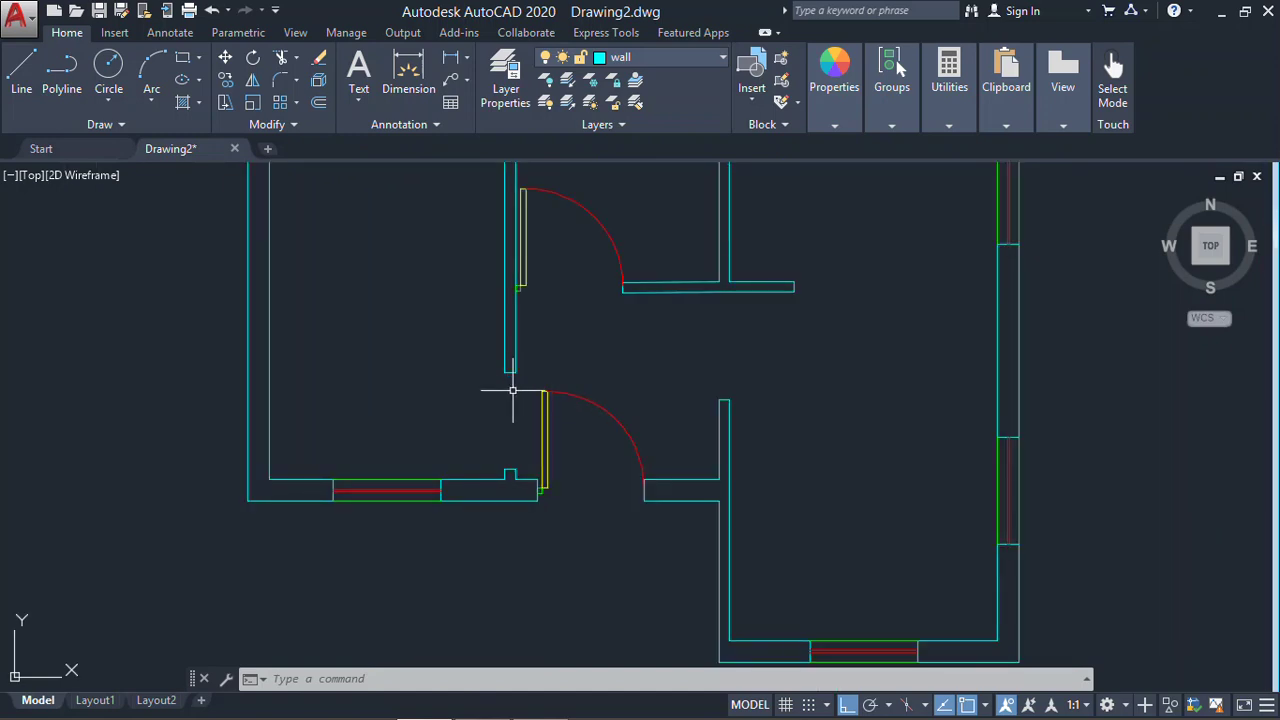
Copy the entrance door's leaf, swing arc and small frame square to the empty area west of the house plan
type("co")
key("Return")
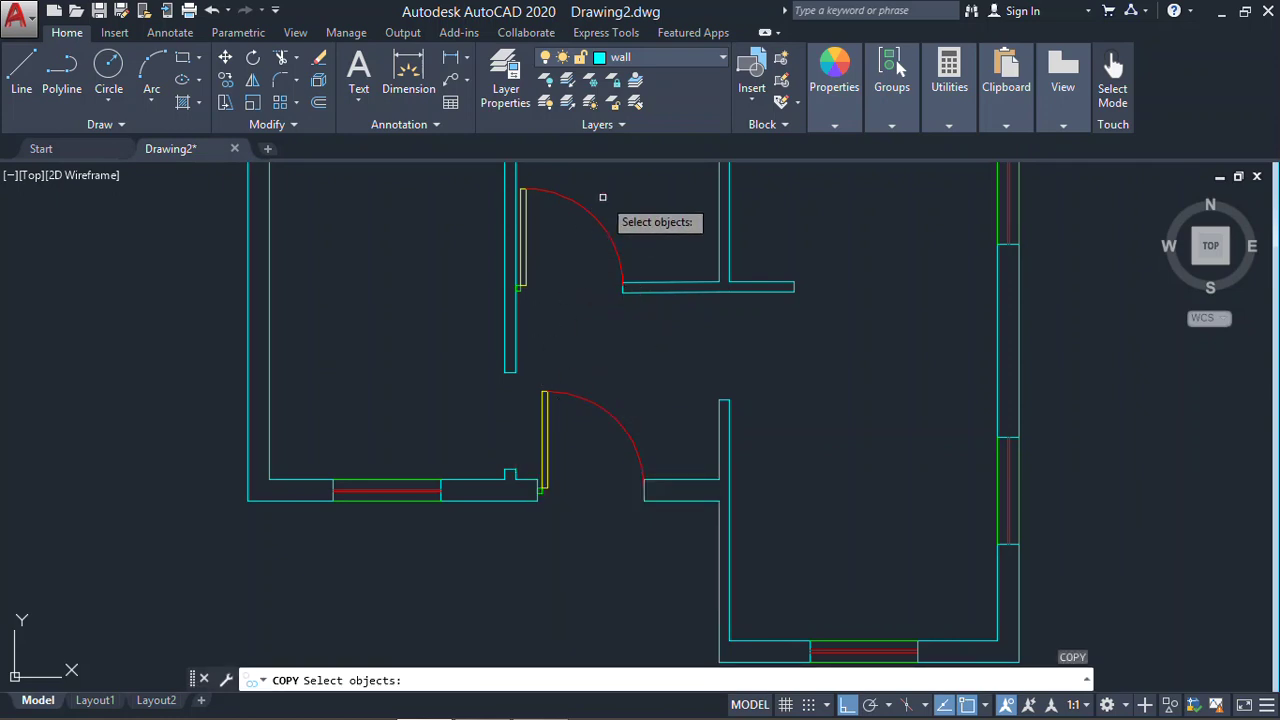
left_click(516, 374)
left_click(645, 458)
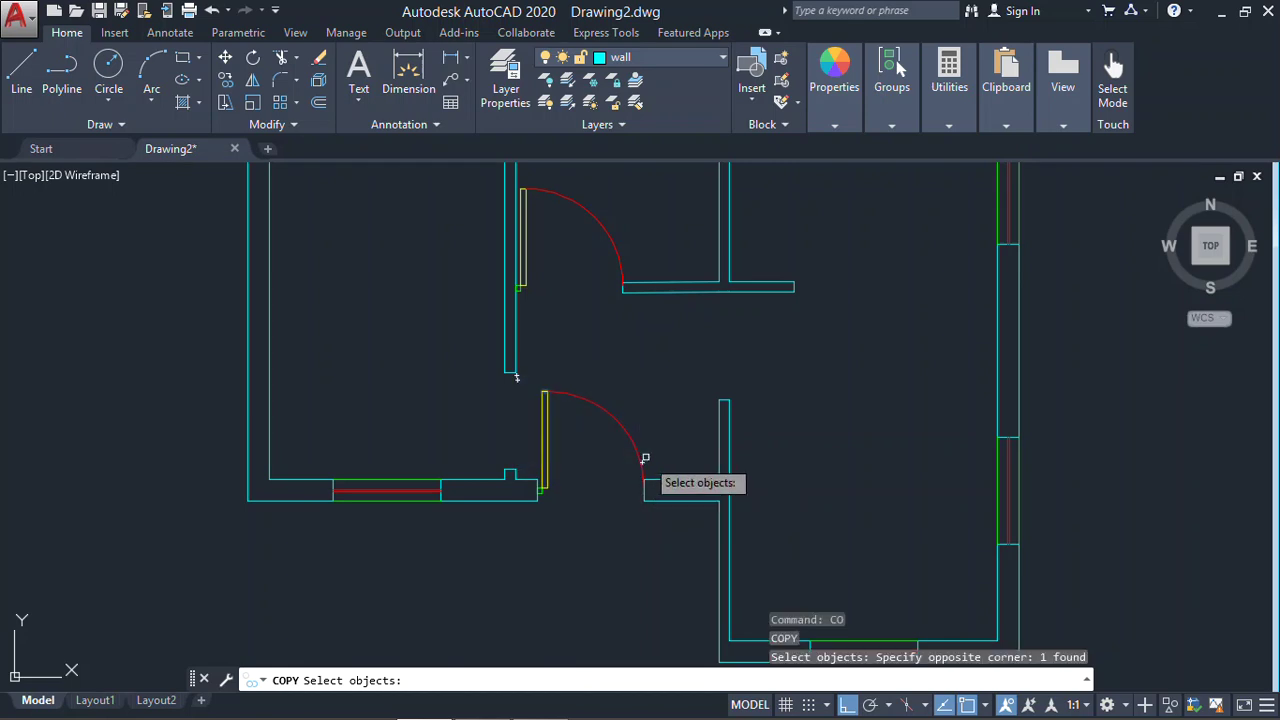
left_click(620, 364)
left_click(522, 405)
middle_click_drag(551, 429, 556, 395)
scroll(556, 395, "up", 8)
middle_click_drag(560, 449, 551, 340)
left_click(534, 371)
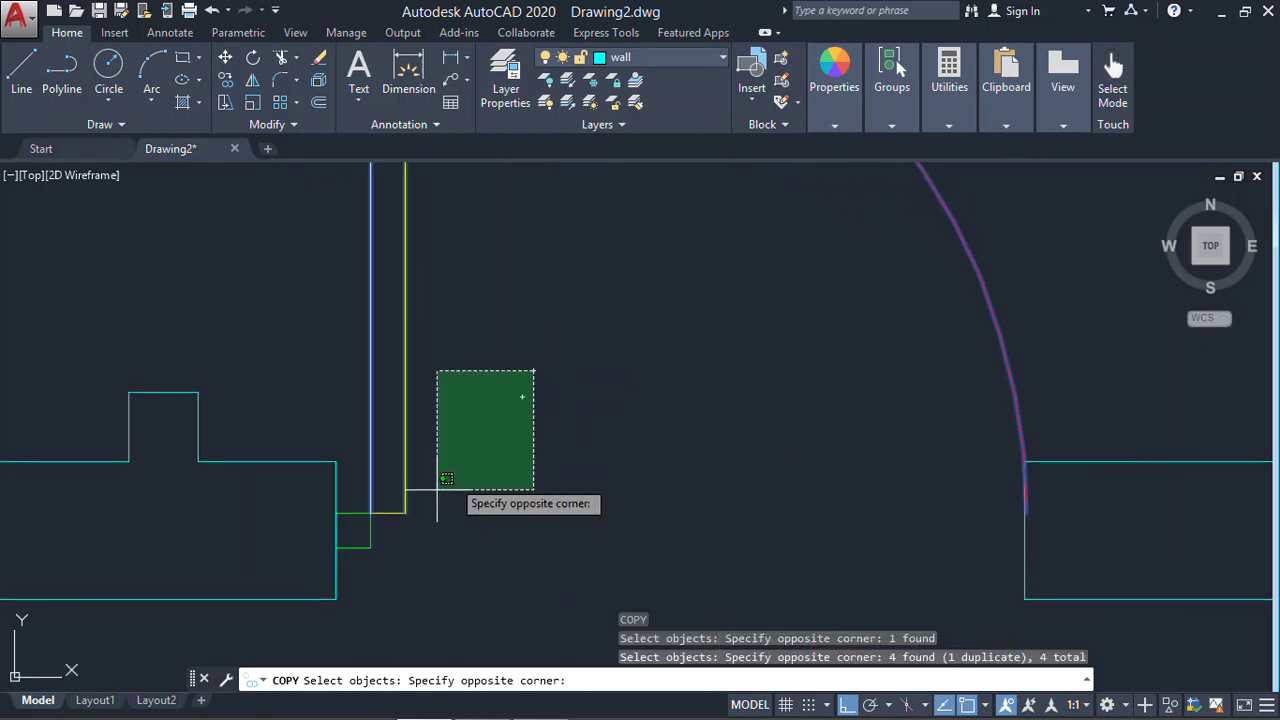
left_click(378, 555)
scroll(621, 505, "down", 4)
key("Return")
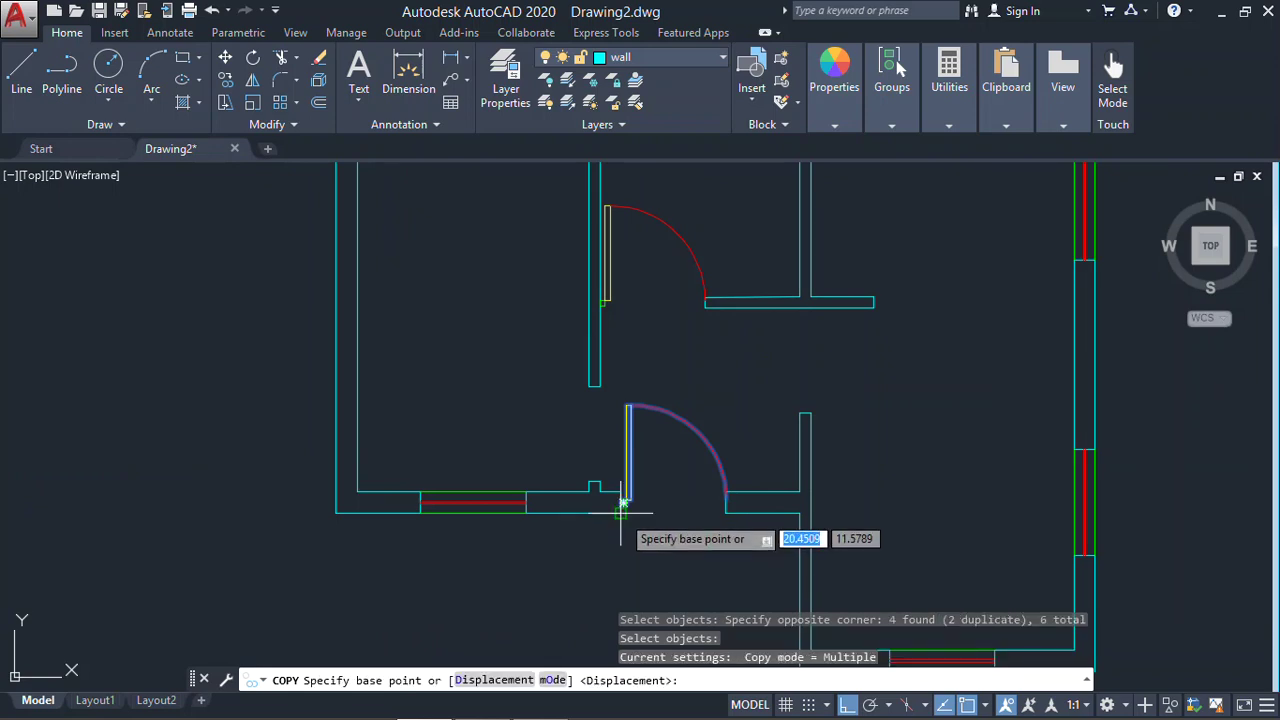
scroll(620, 505, "up", 4)
left_click(603, 449)
scroll(603, 449, "up", 2)
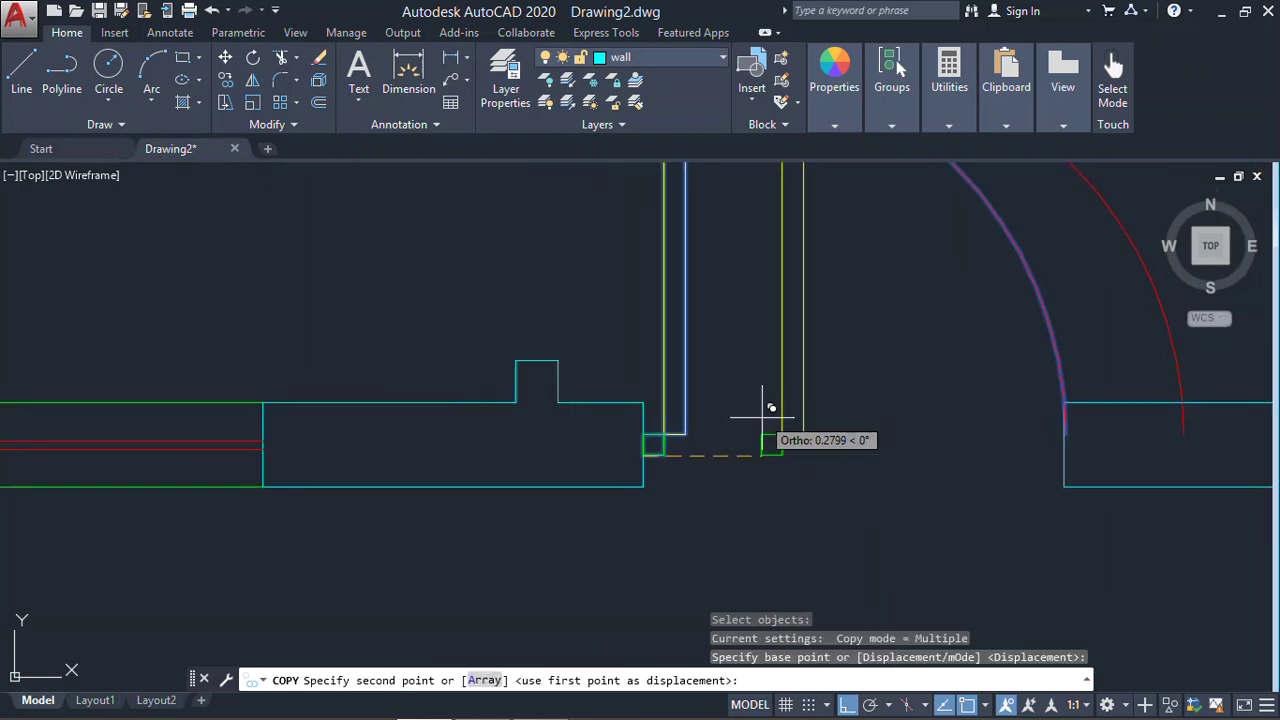
scroll(765, 410, "down", 5)
left_click(84, 436)
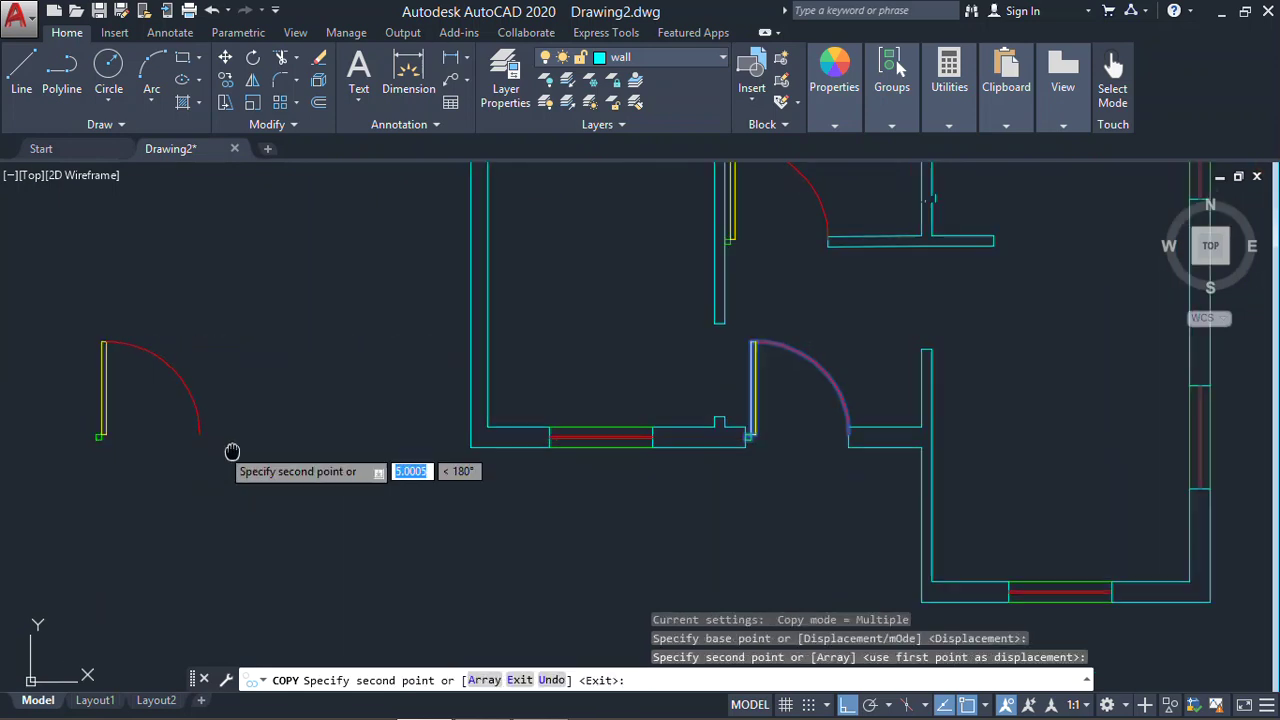
middle_click_drag(220, 447, 510, 437)
key("Escape")
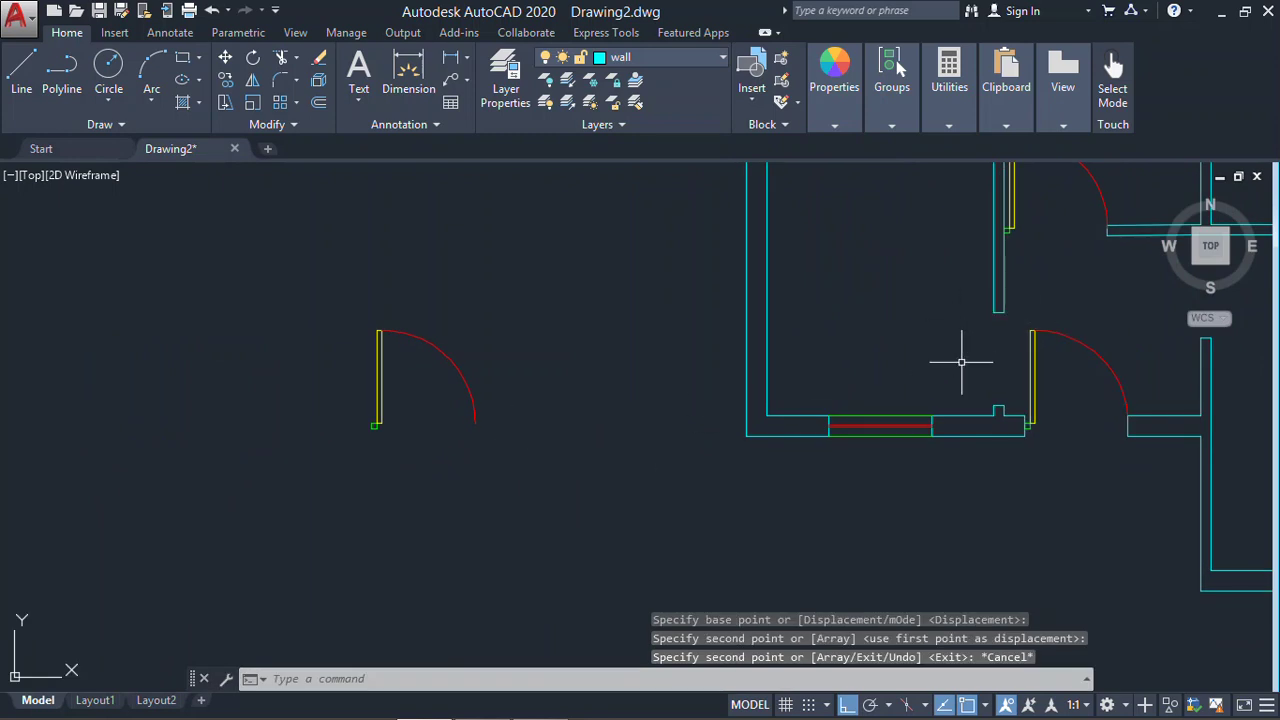
Try rotating the copied door freehand about its frame square's lower-left corner with Ortho off, and undo the rotation
left_click(848, 704)
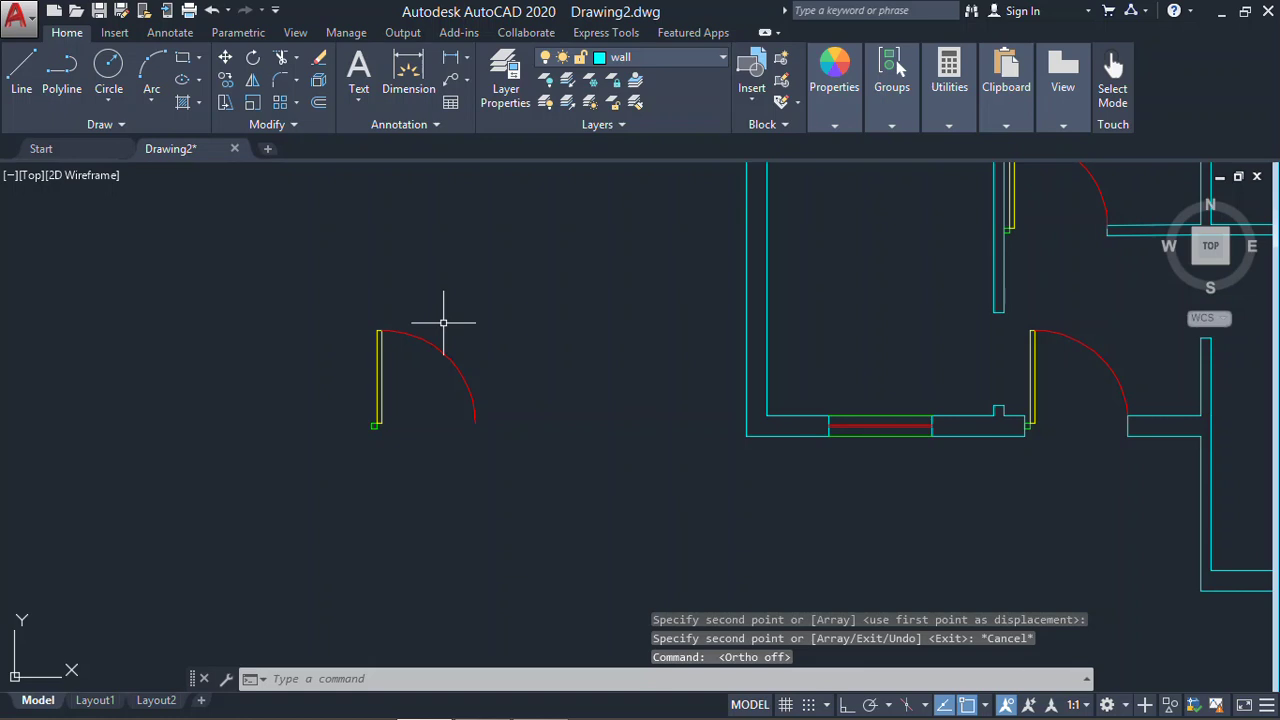
type("R")
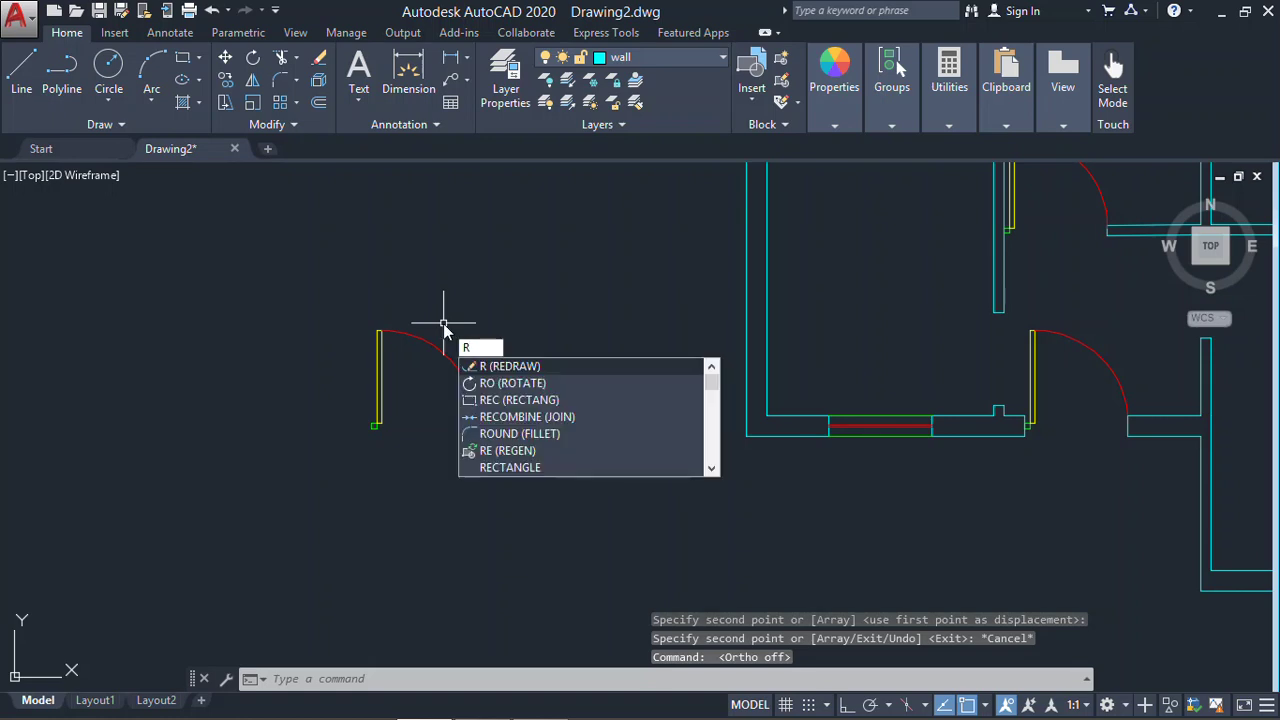
key("Return")
left_click(302, 278)
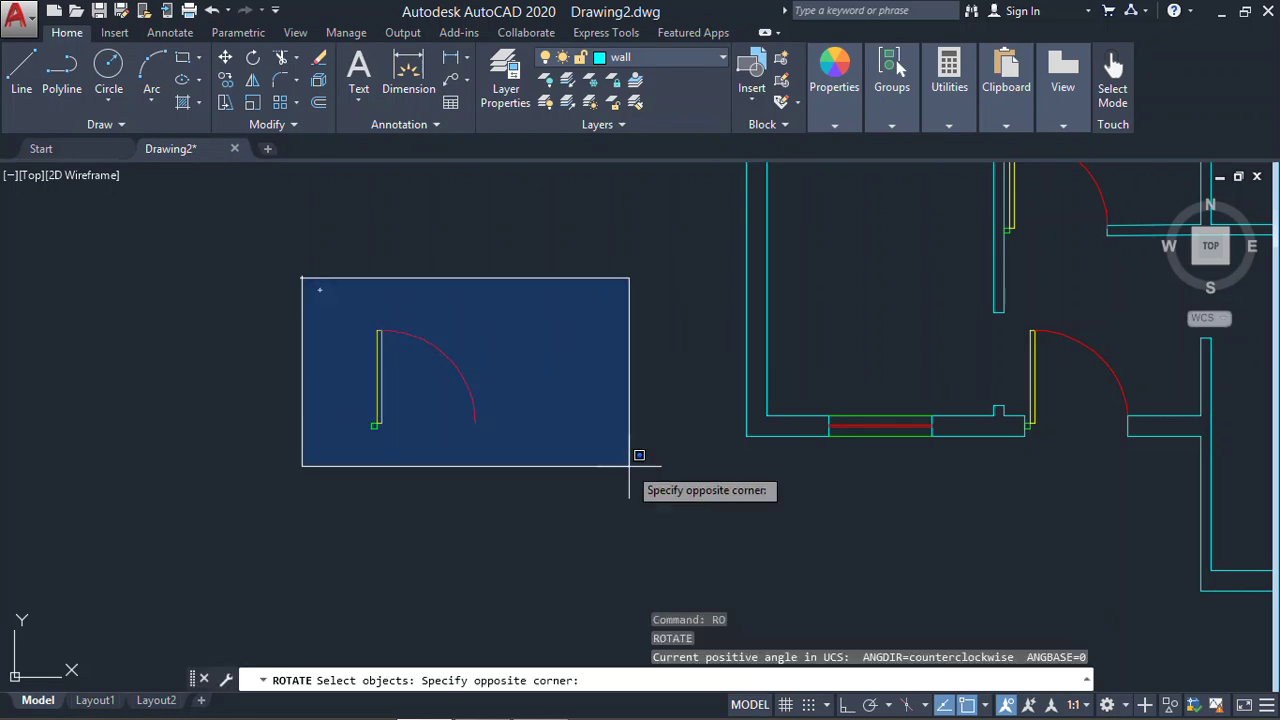
left_click(552, 478)
scroll(368, 421, "up", 5)
scroll(556, 490, "down", 4)
key("Return")
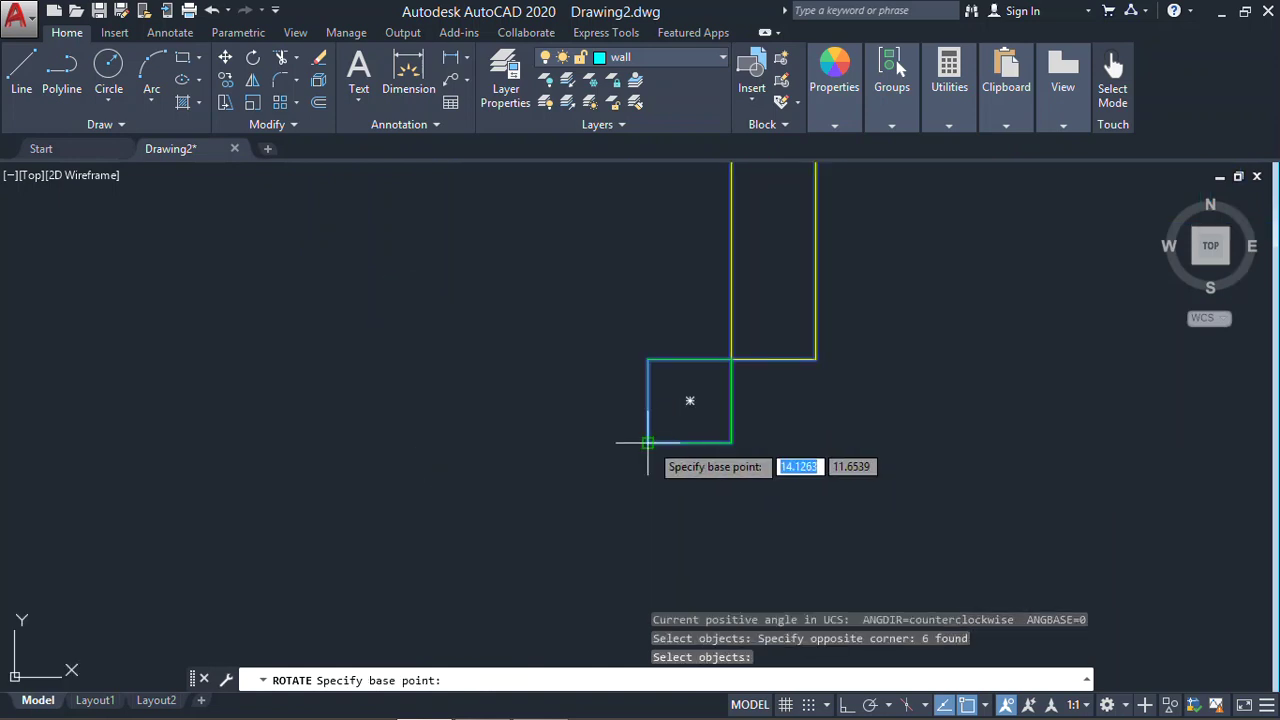
left_click(648, 443)
scroll(680, 490, "down", 4)
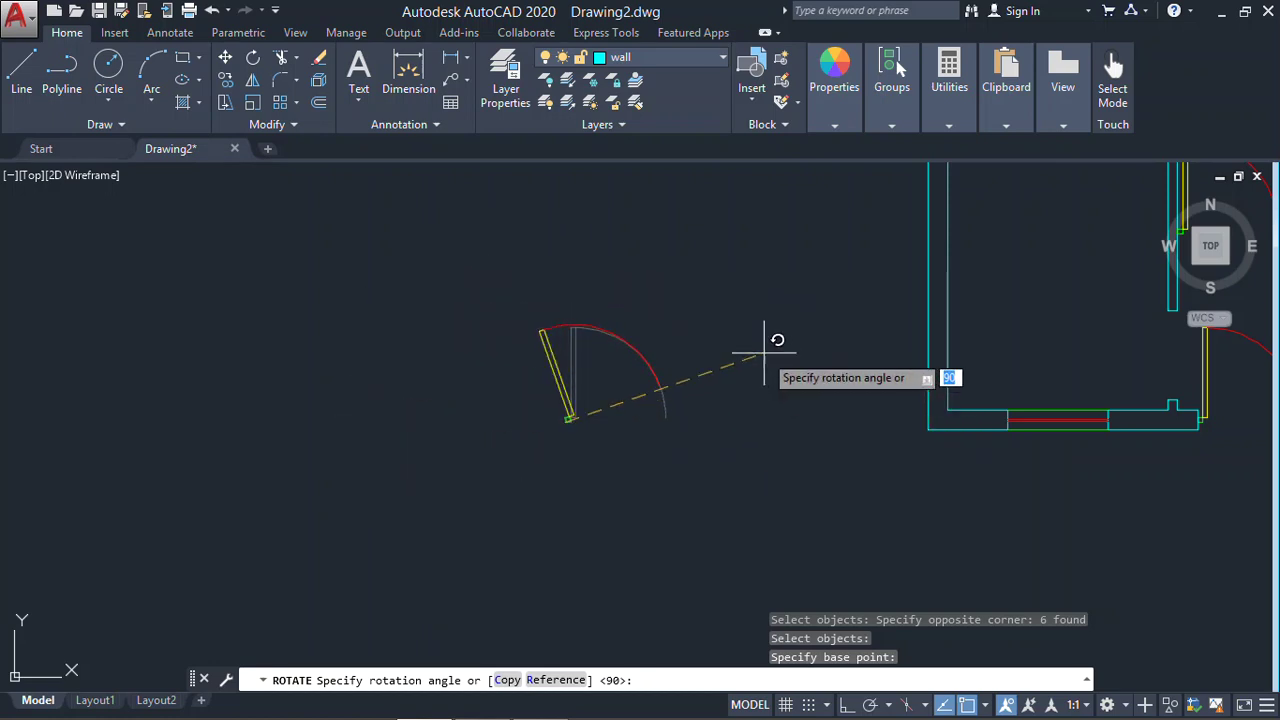
left_click(567, 262)
scroll(514, 429, "up", 8)
middle_click_drag(537, 420, 622, 417)
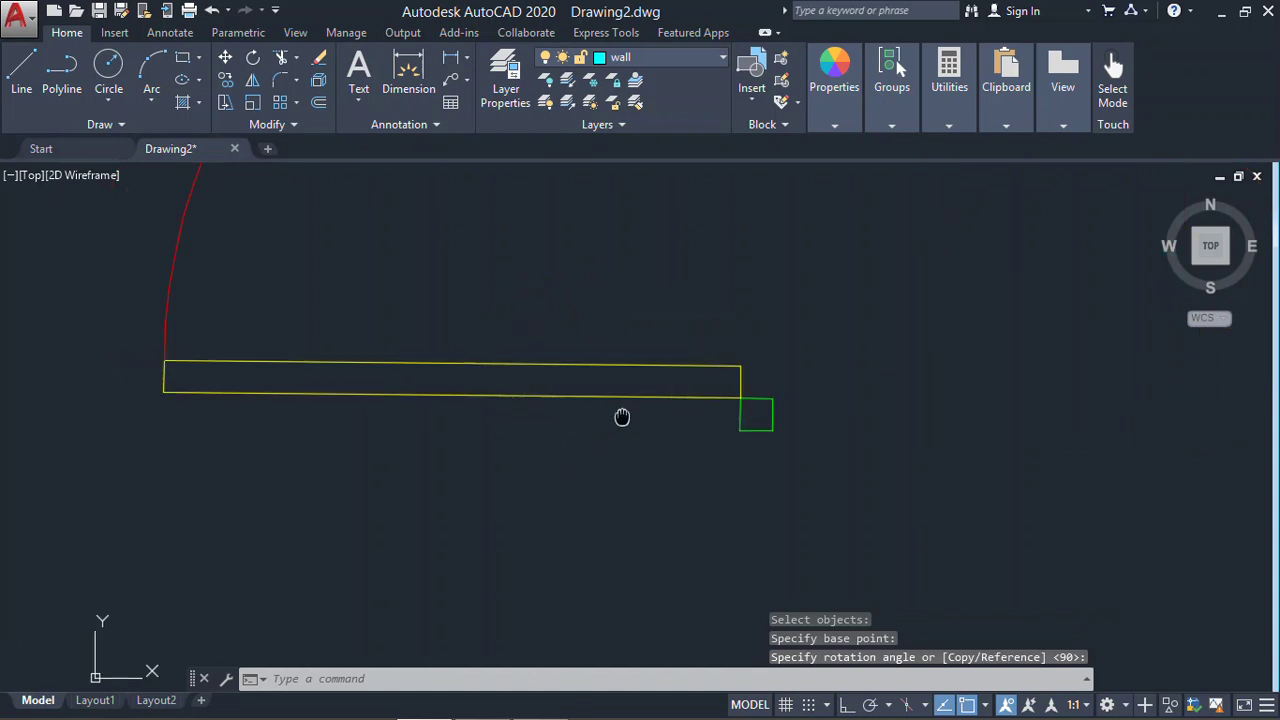
scroll(613, 432, "down", 8)
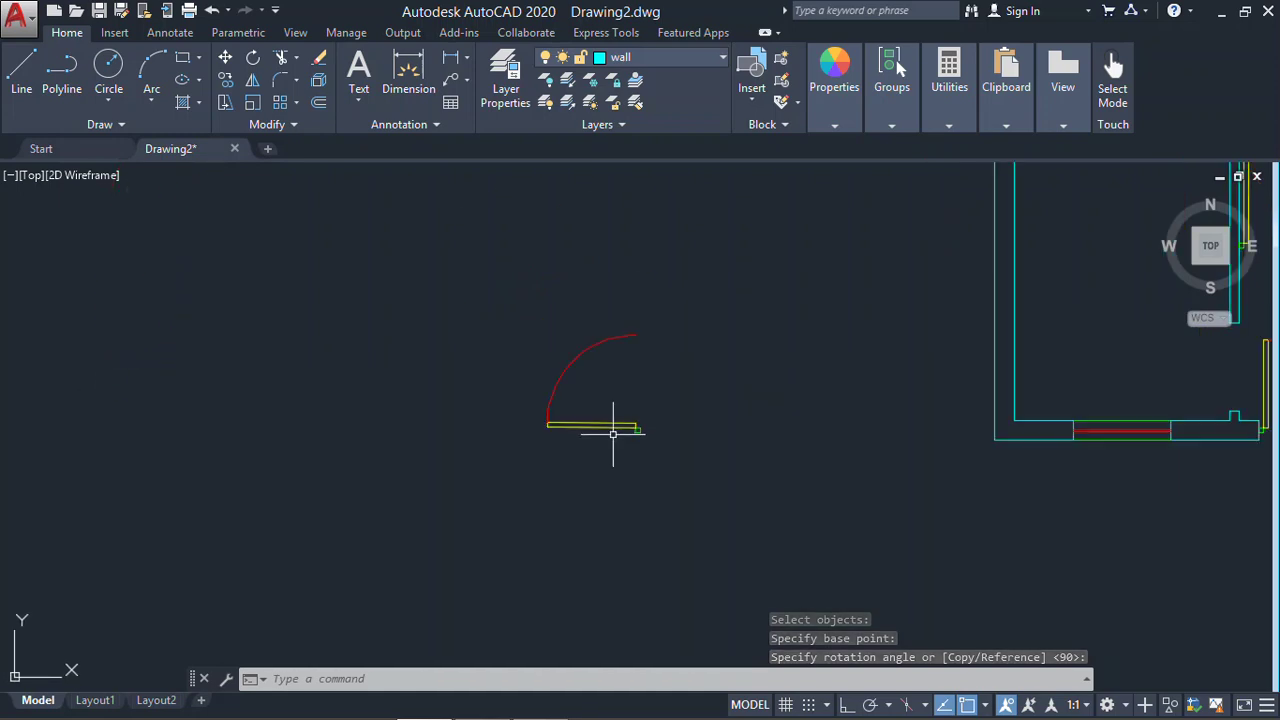
key("ctrl+z")
key("ctrl+z")
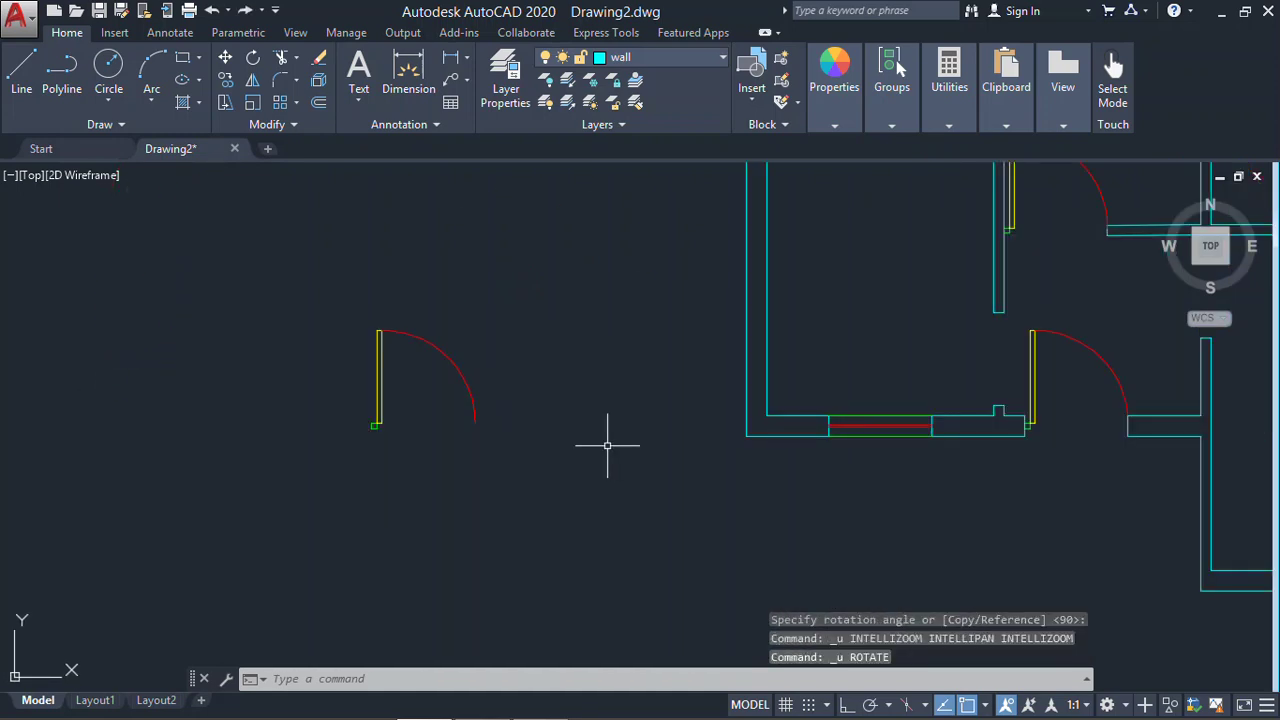
Rotate the copied door 90° counterclockwise about its frame square's lower-left corner with Ortho on
type("Ro")
key("Return")
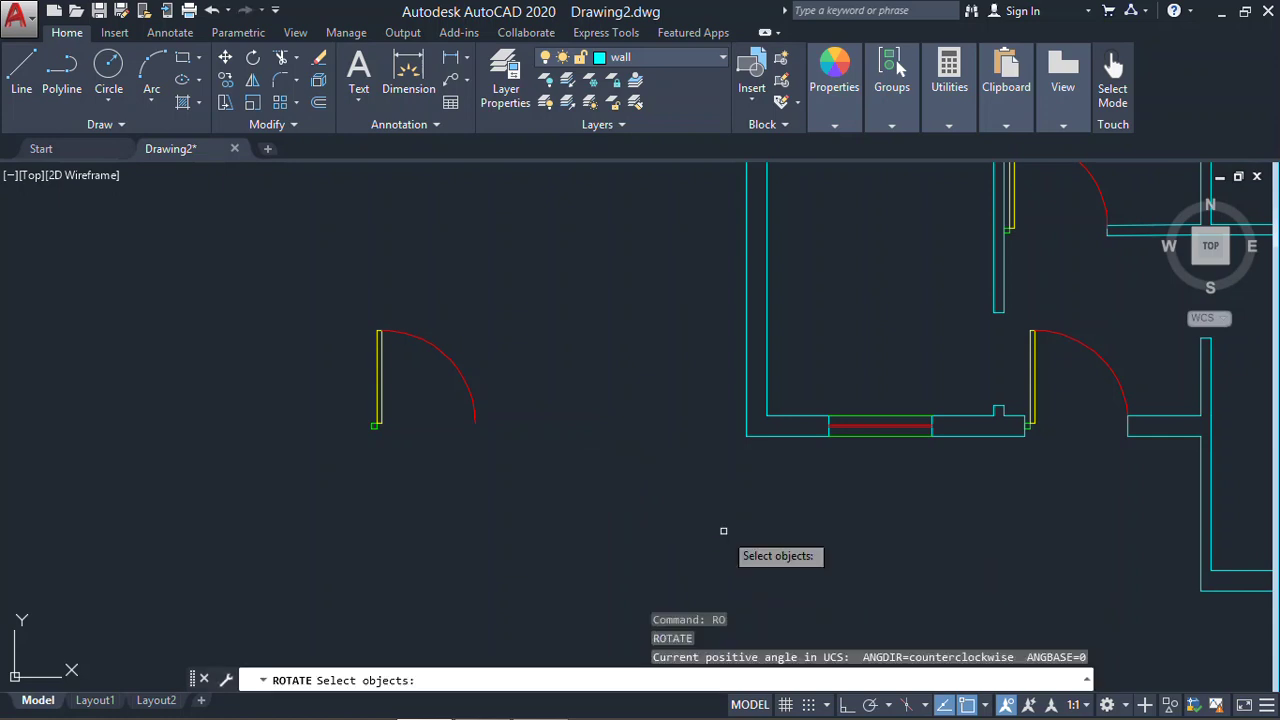
left_click(846, 708)
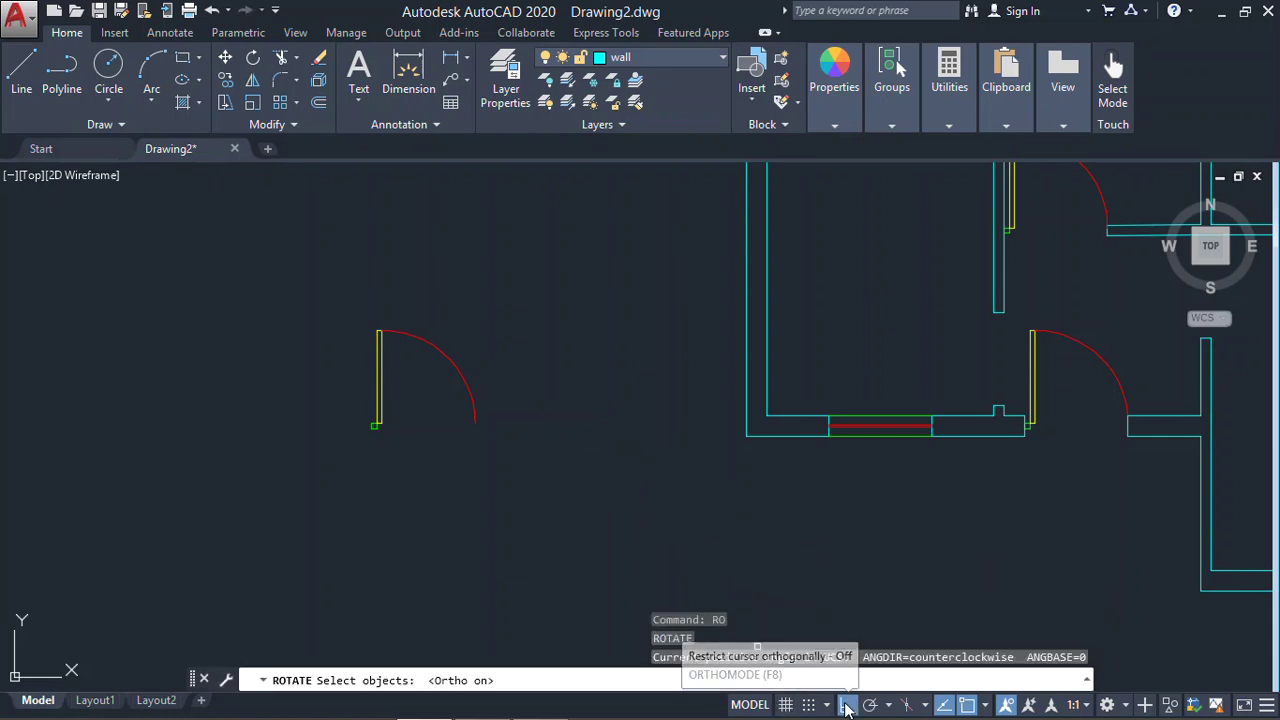
left_click(291, 284)
left_click(598, 536)
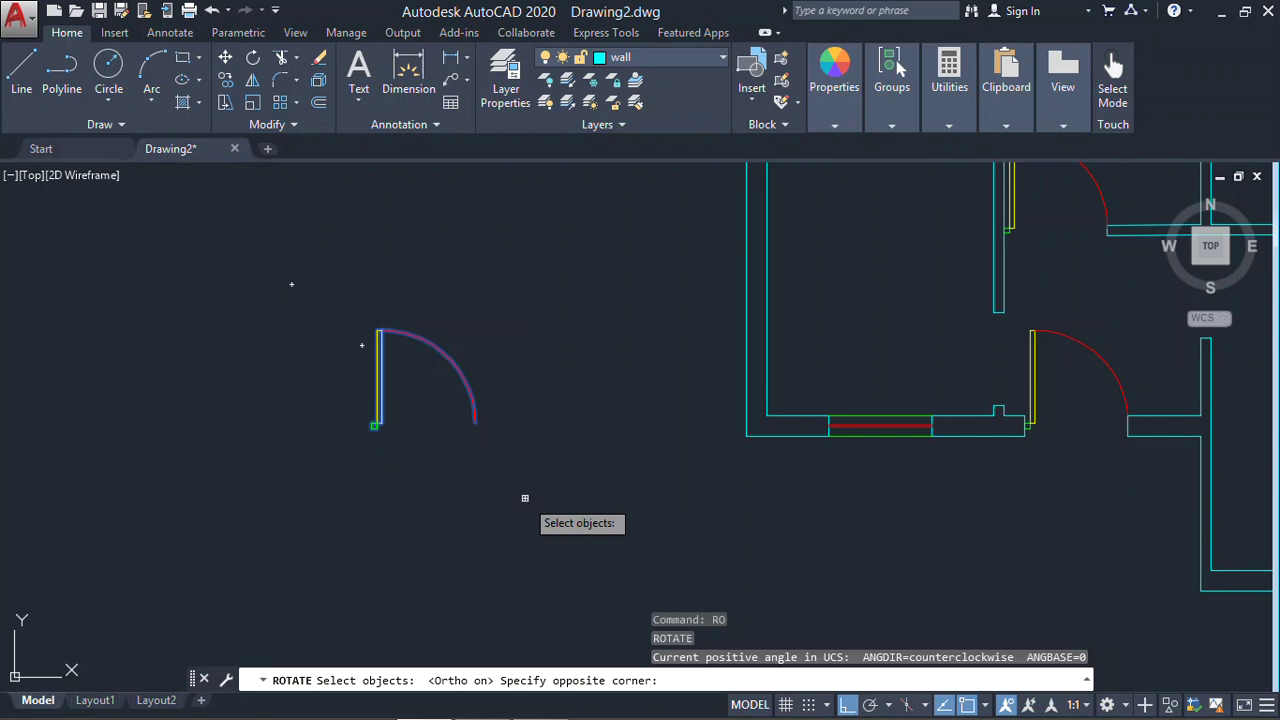
scroll(350, 425, "up", 5)
key("Return")
left_click(432, 445)
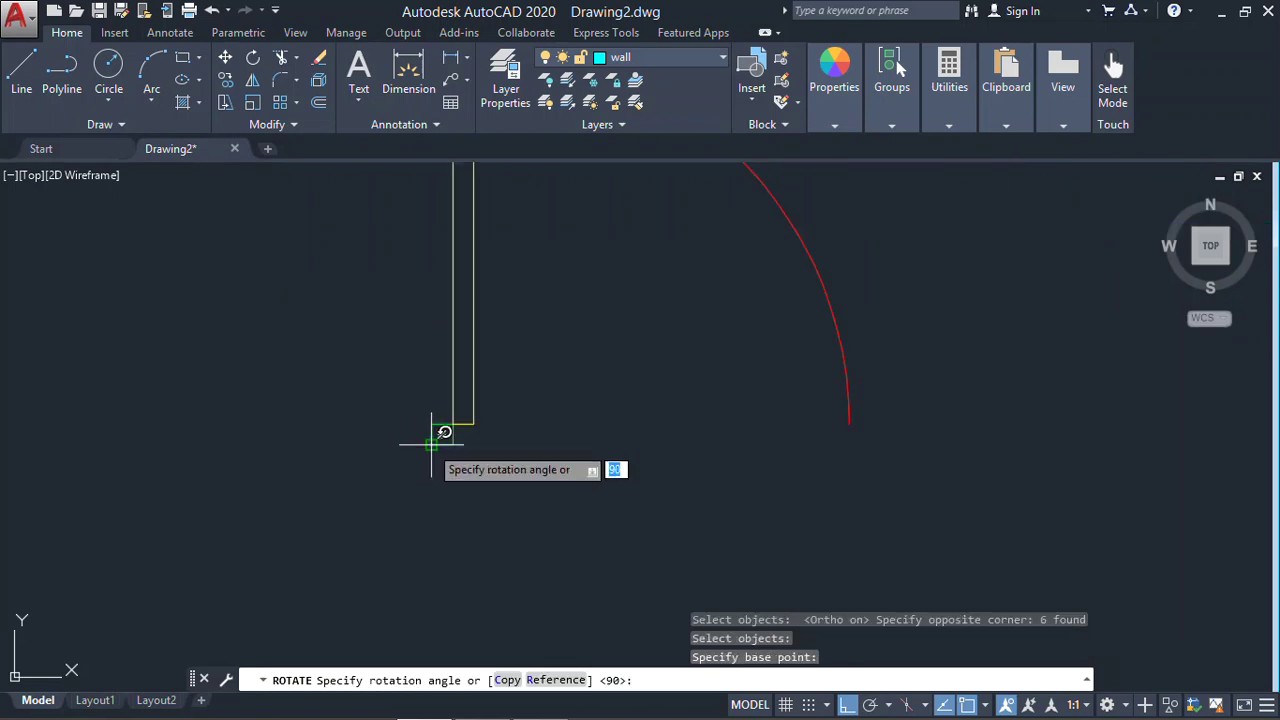
scroll(433, 445, "down", 5)
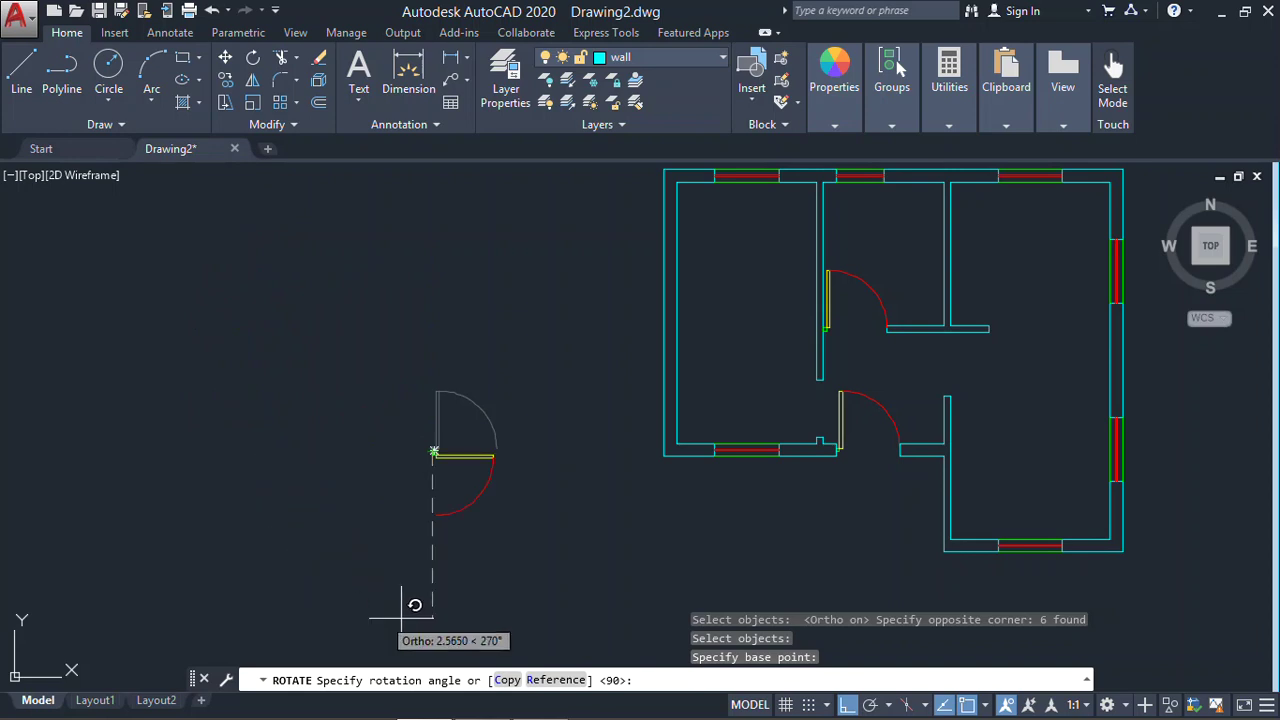
left_click(488, 297)
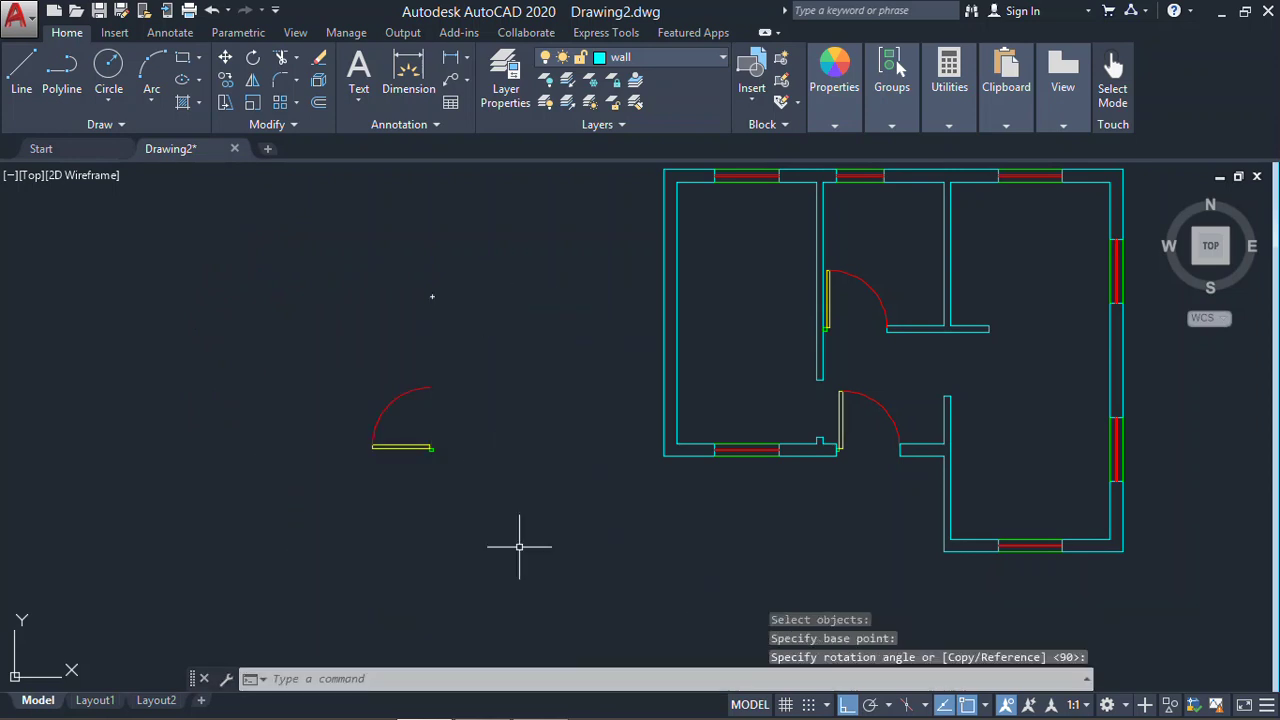
scroll(438, 464, "up", 3)
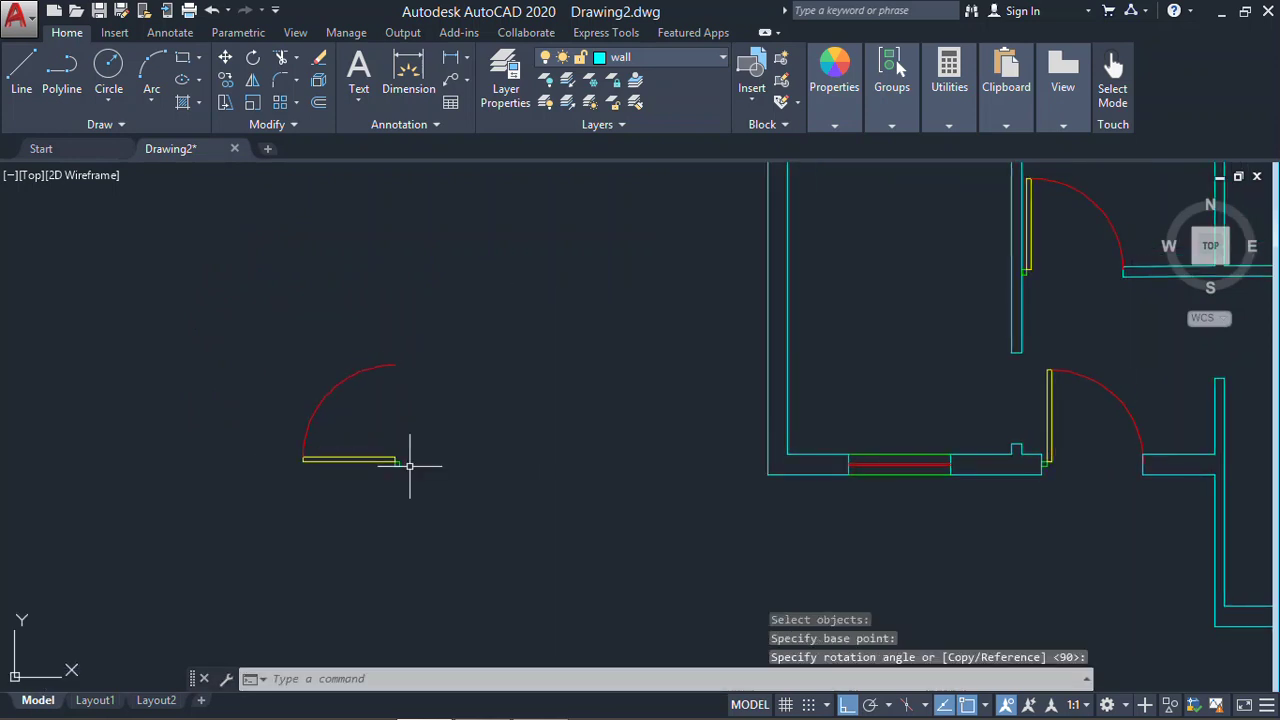
type("m")
key("Return")
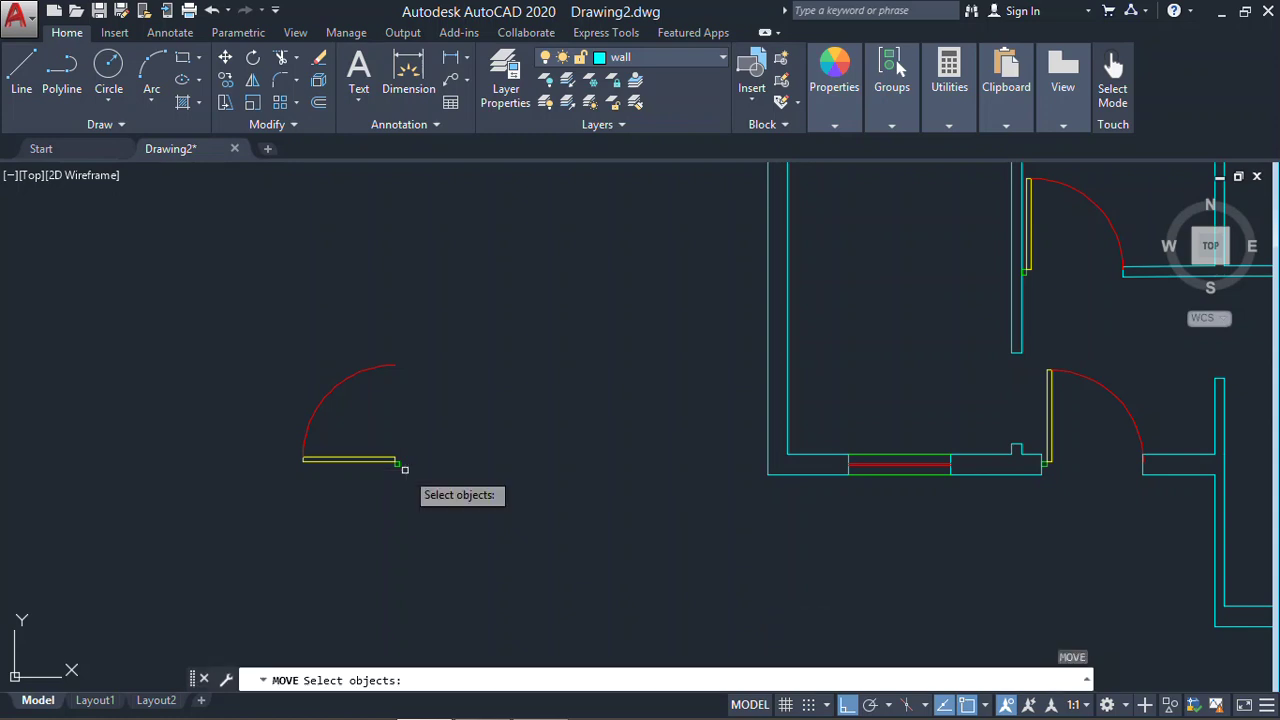
left_click(437, 323)
left_click(246, 523)
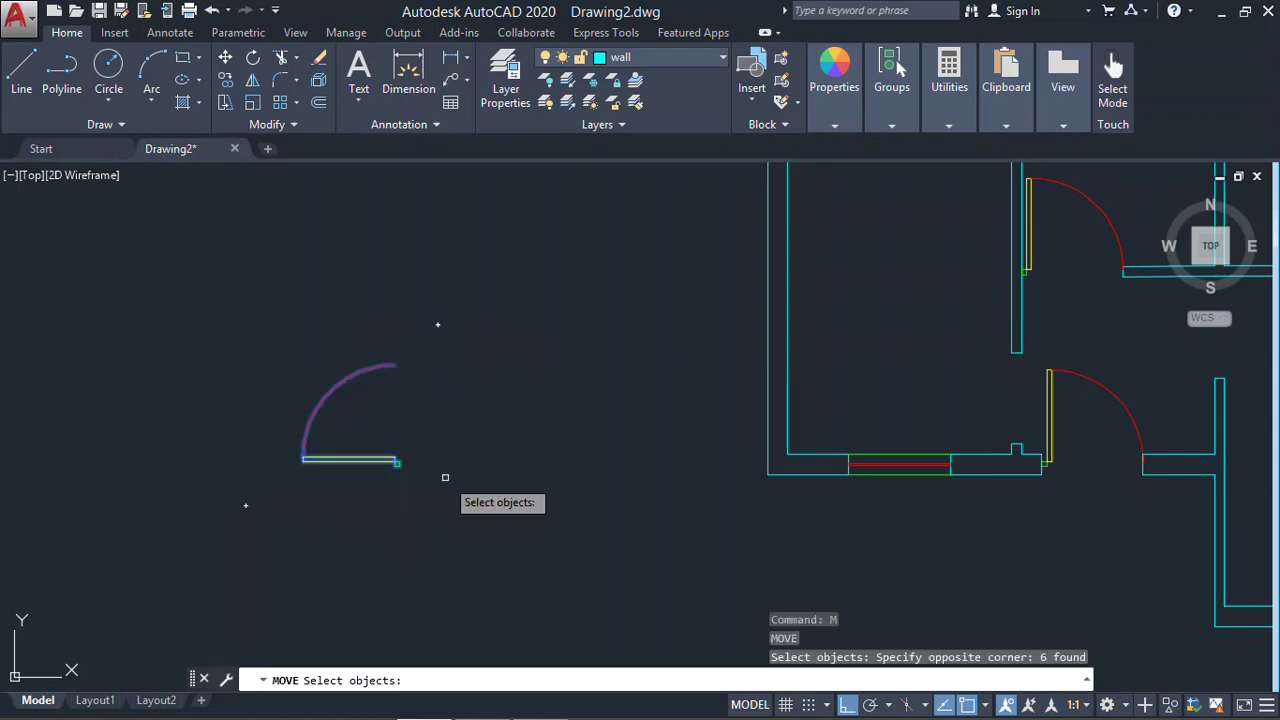
scroll(445, 477, "up", 5)
scroll(606, 480, "down", 5)
key("Escape")
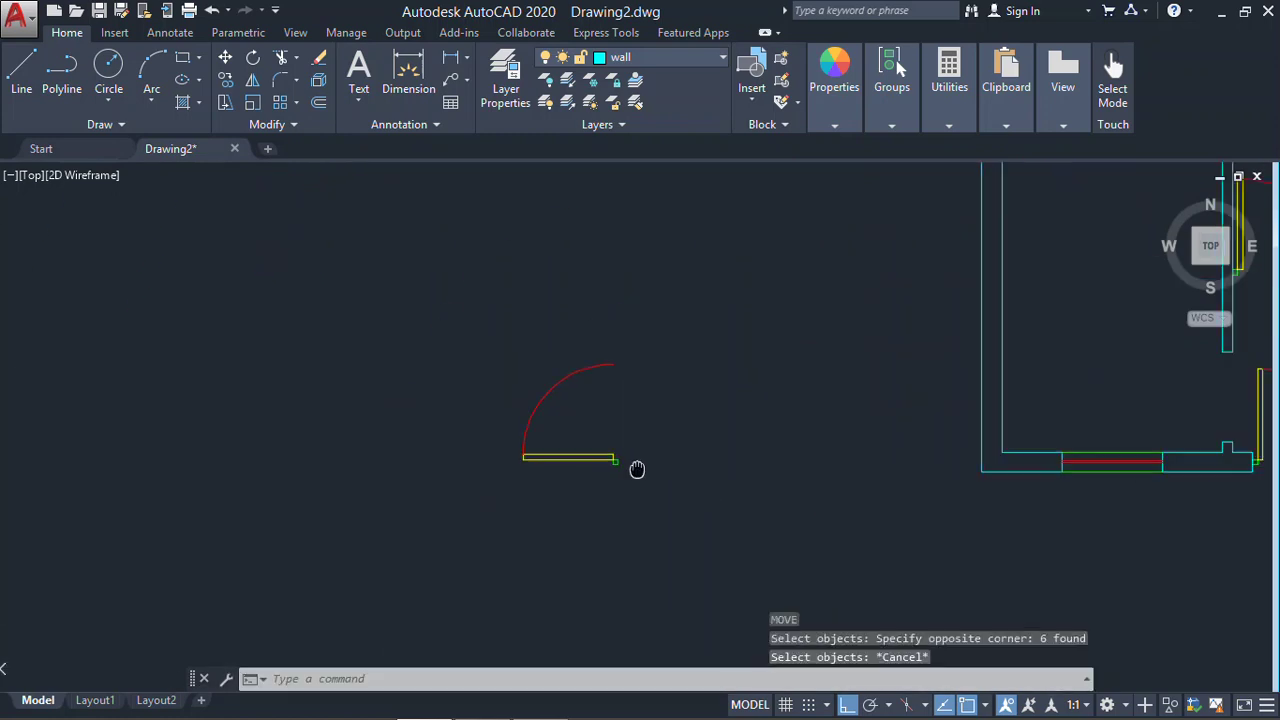
Move the rotated door by its frame square's lower midpoint onto the middle of the short wall stub at the bedroom doorway
scroll(628, 463, "up", 2)
type("M")
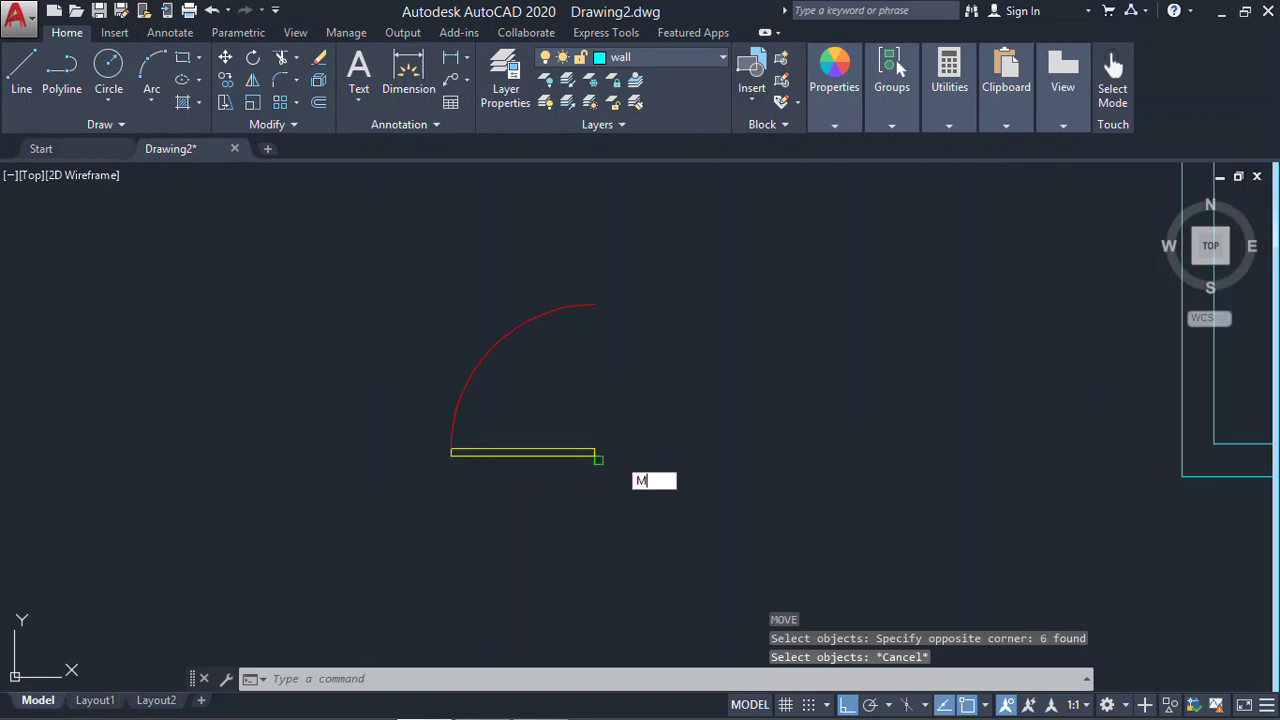
key("Return")
left_click(641, 272)
left_click(291, 545)
scroll(590, 470, "up", 5)
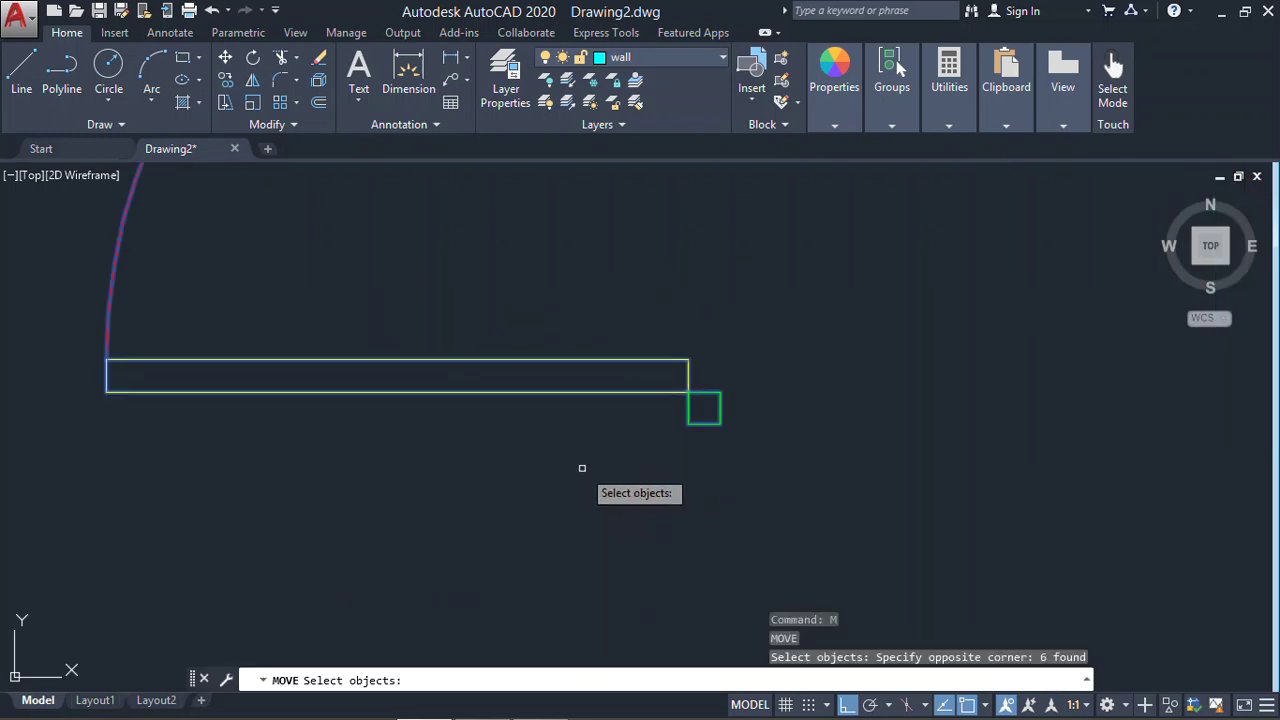
key("Return")
left_click(703, 409)
scroll(725, 412, "down", 4)
middle_click_drag(726, 428, 189, 430)
scroll(331, 443, "down", 6)
scroll(542, 417, "up", 6)
key("Escape")
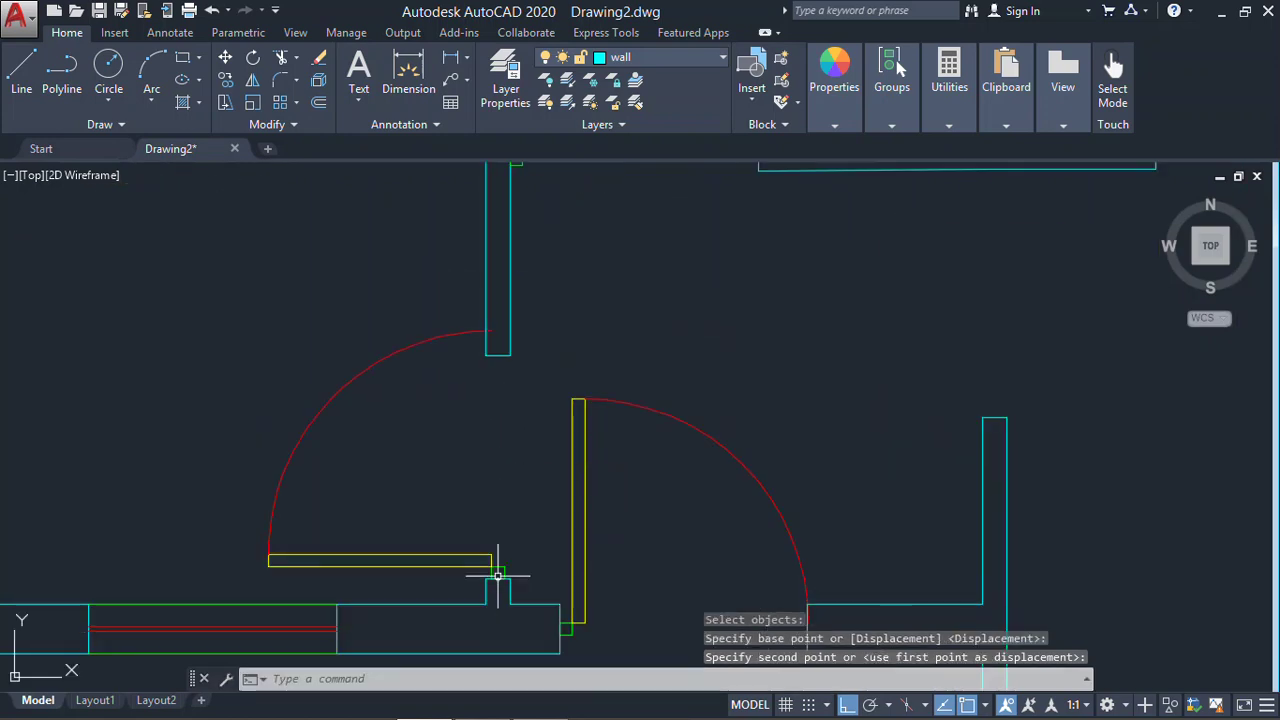
Start scaling the bedroom door's leaf, swing arc and frame square from the midpoint of the square's bottom edge
scroll(560, 470, "down", 5)
middle_click_drag(516, 458, 503, 447)
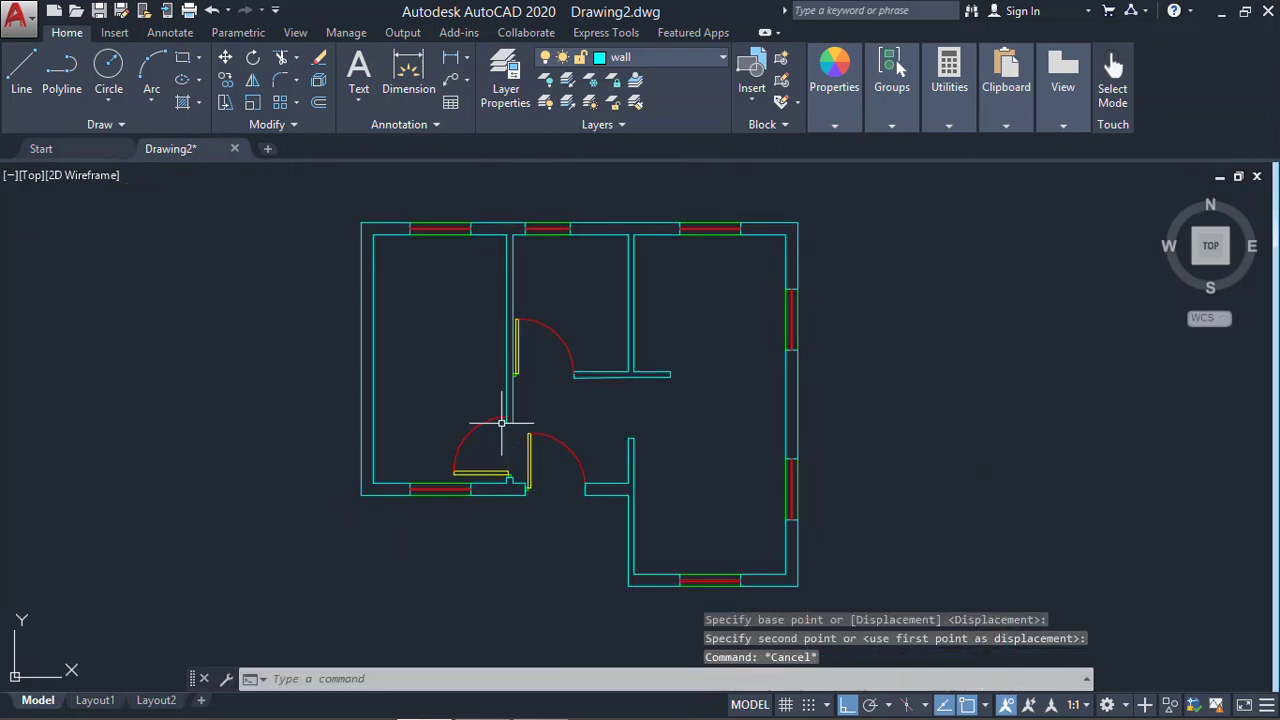
scroll(499, 423, "up", 2)
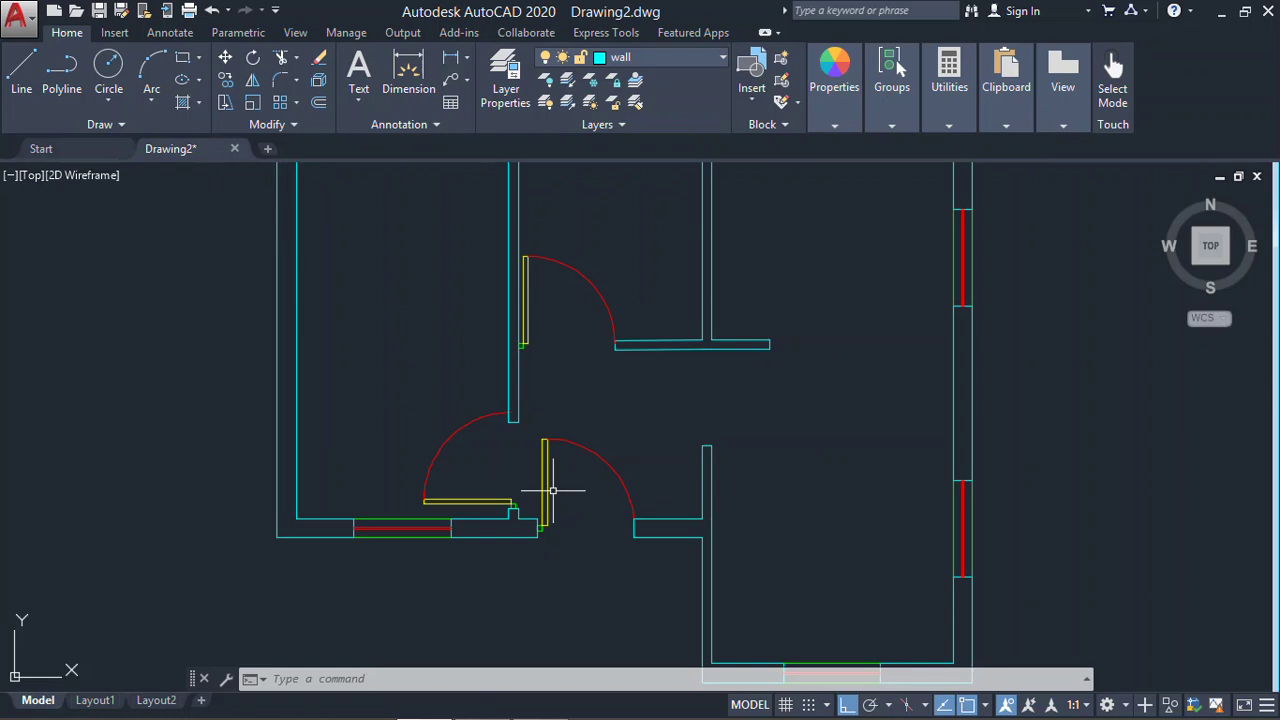
type("s")
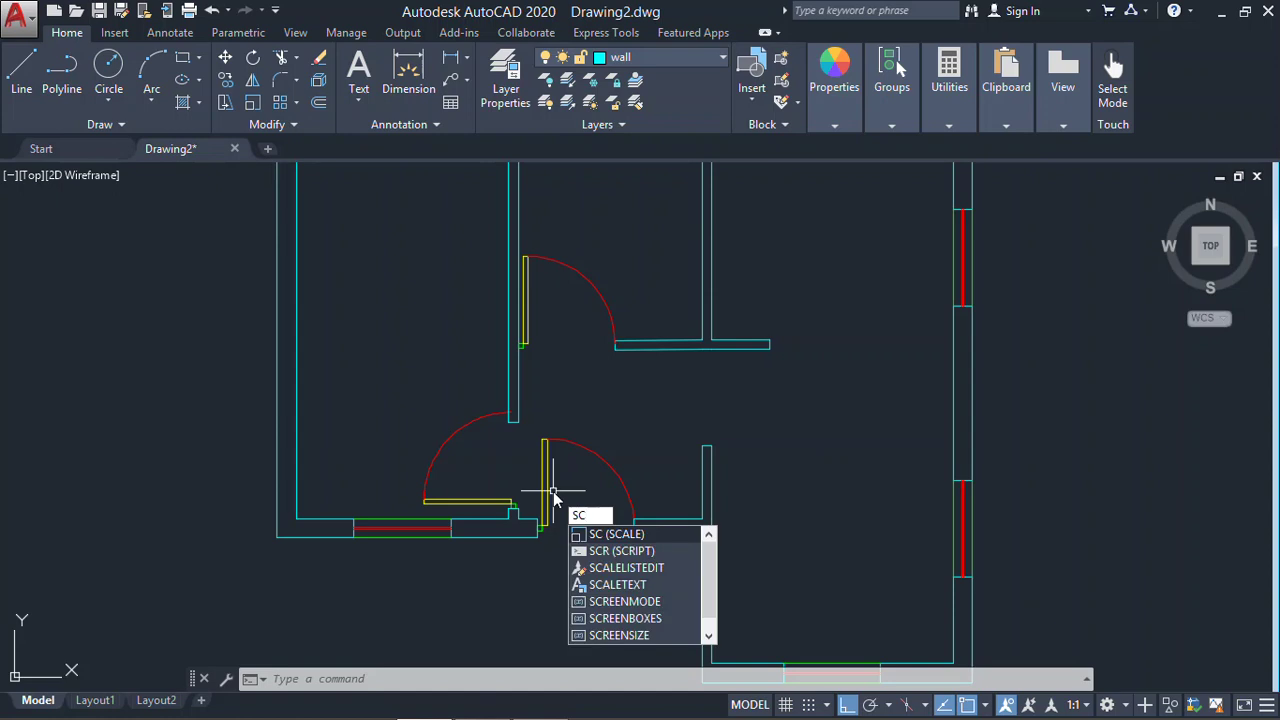
key("Return")
scroll(450, 505, "up", 6)
left_click(573, 450)
left_click(251, 564)
left_click(727, 511)
left_click(608, 549)
left_click(557, 371)
left_click(157, 509)
middle_click_drag(630, 458, 574, 422)
key("Return")
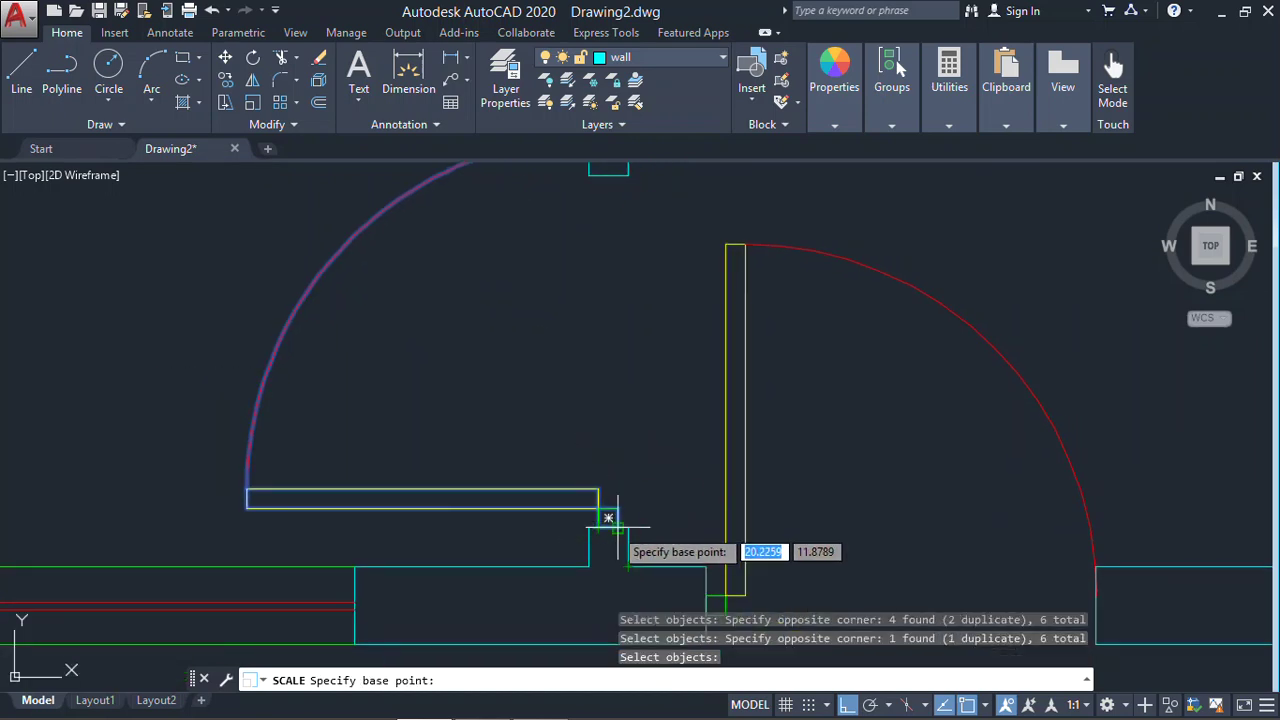
left_click(608, 518)
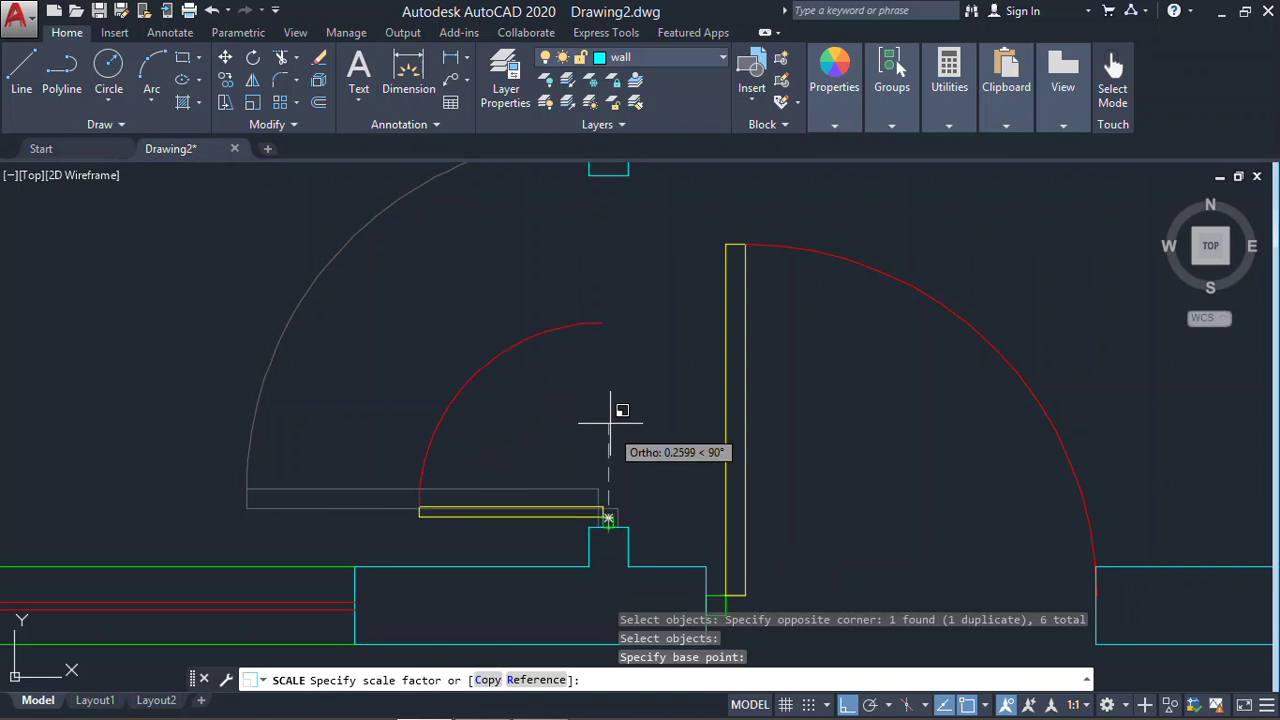
Scale the bedroom door by reference, using its height from the base point to the arc's top, to meet the wall end above the doorway
middle_click_drag(558, 379, 508, 423)
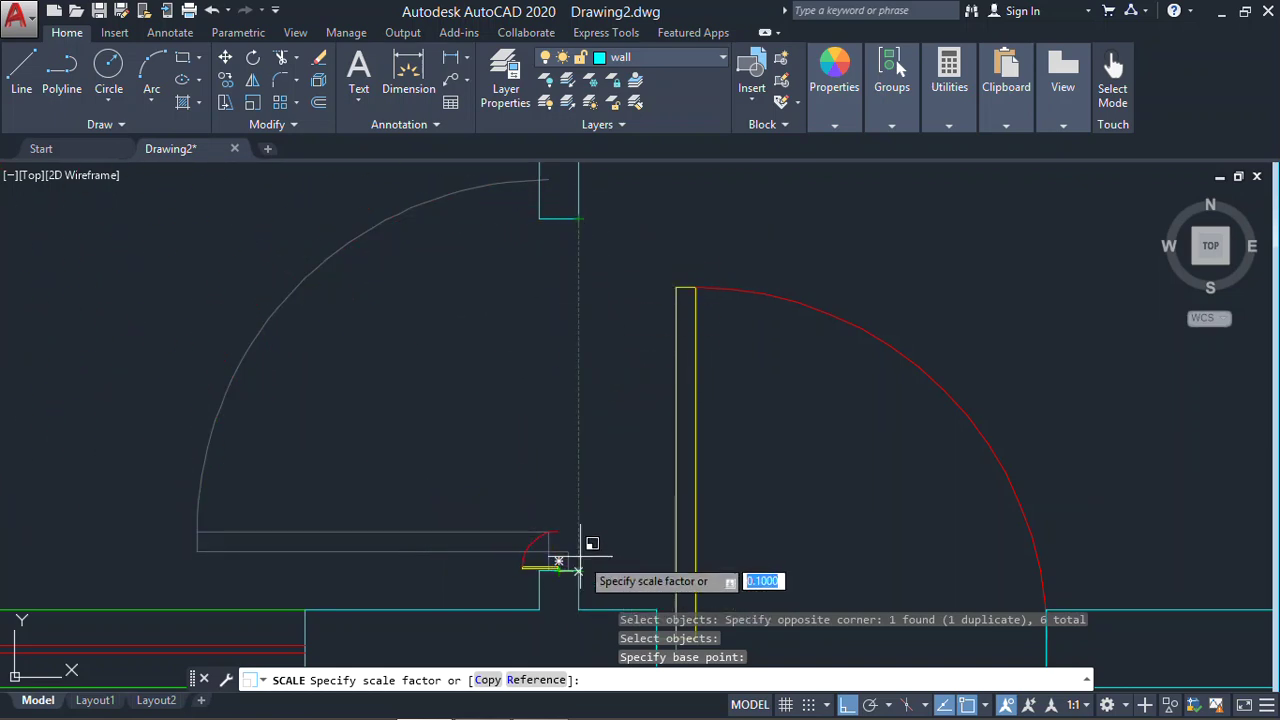
type("r")
key("Return")
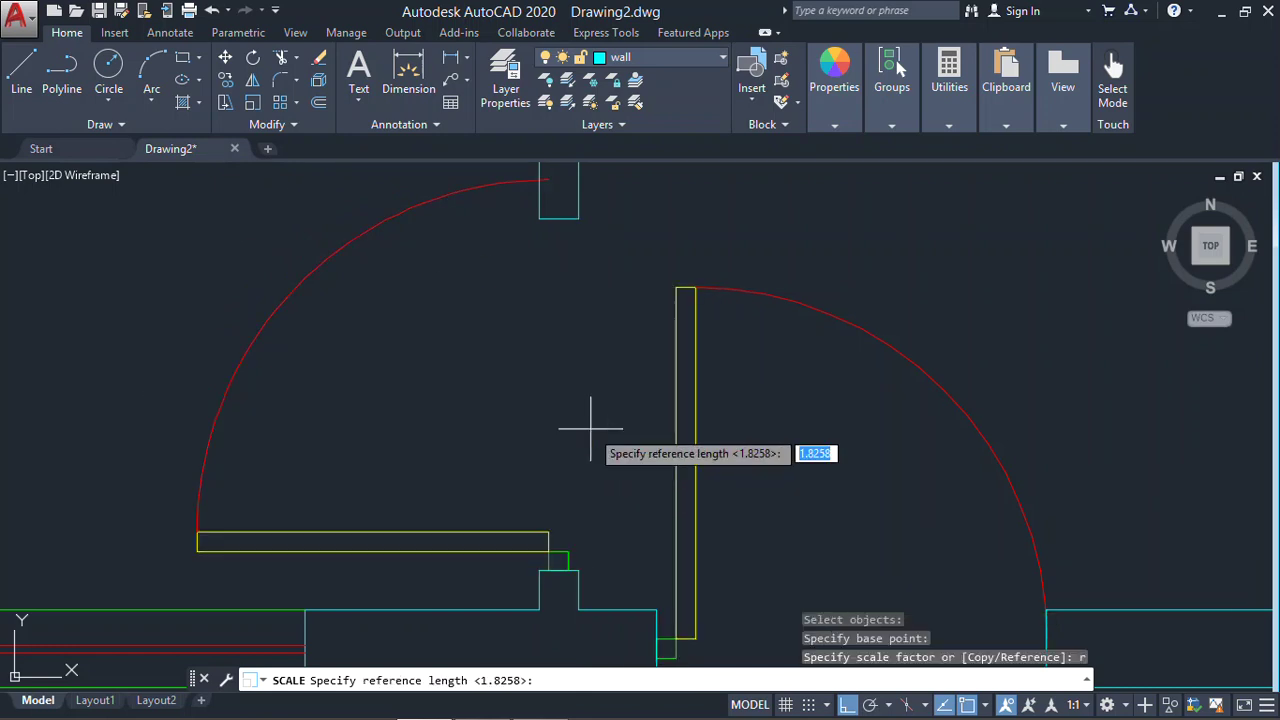
left_click(559, 562)
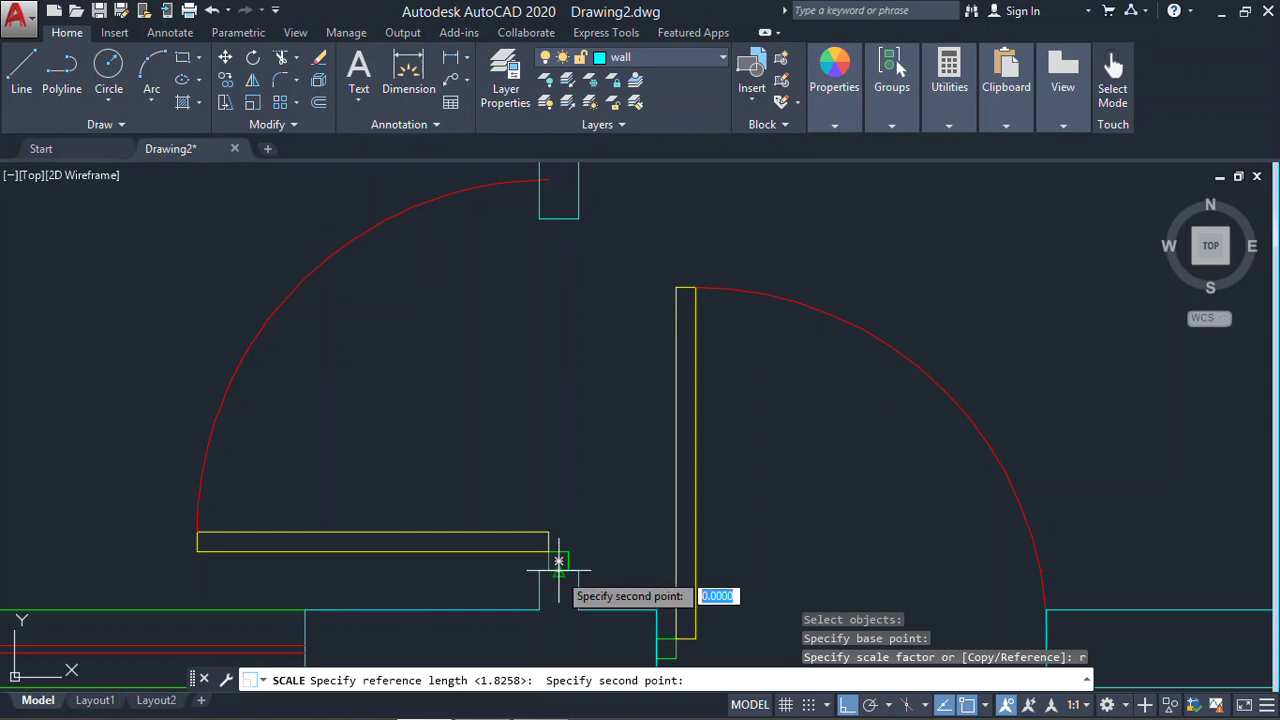
middle_click_drag(586, 429, 566, 448)
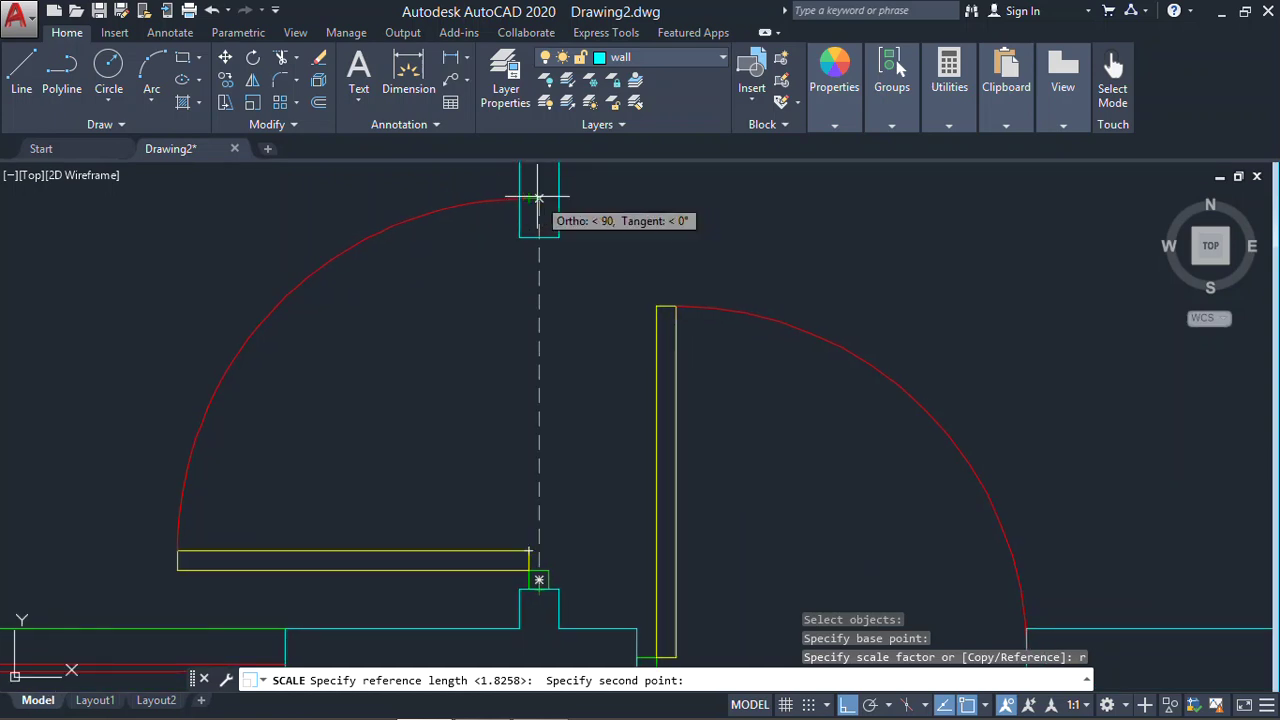
left_click(538, 200)
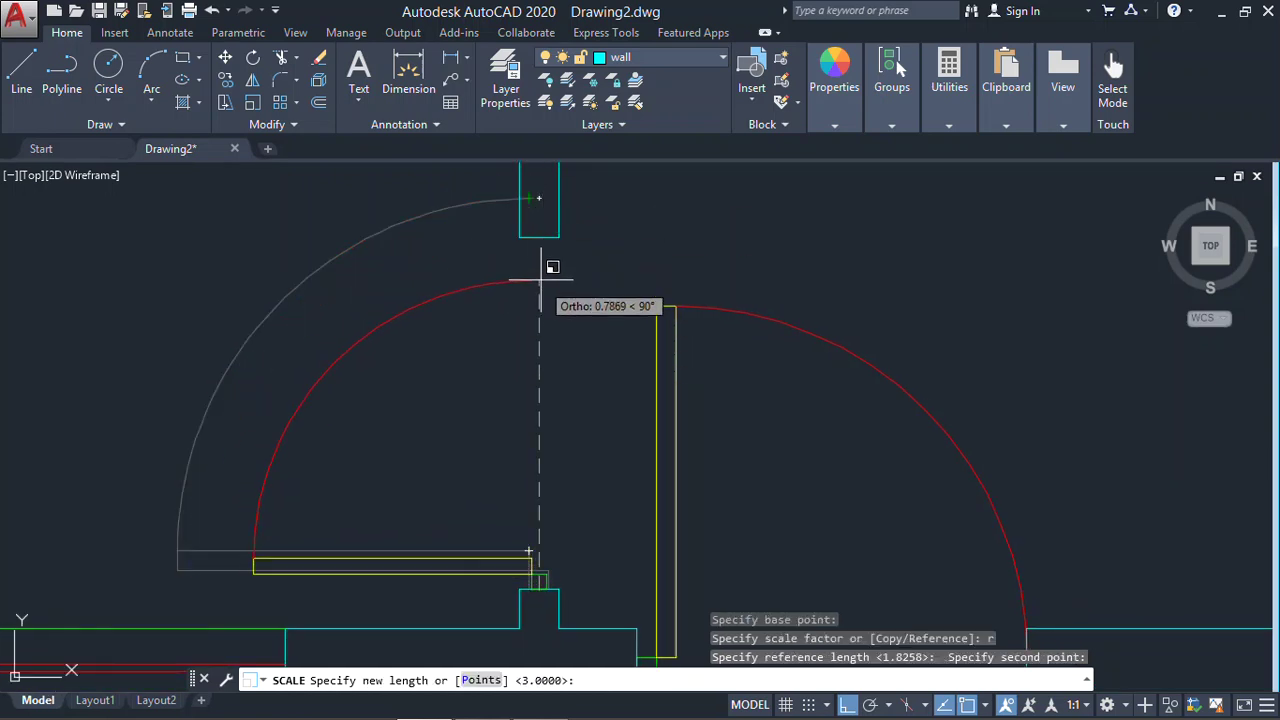
key("Return")
scroll(600, 450, "down", 5)
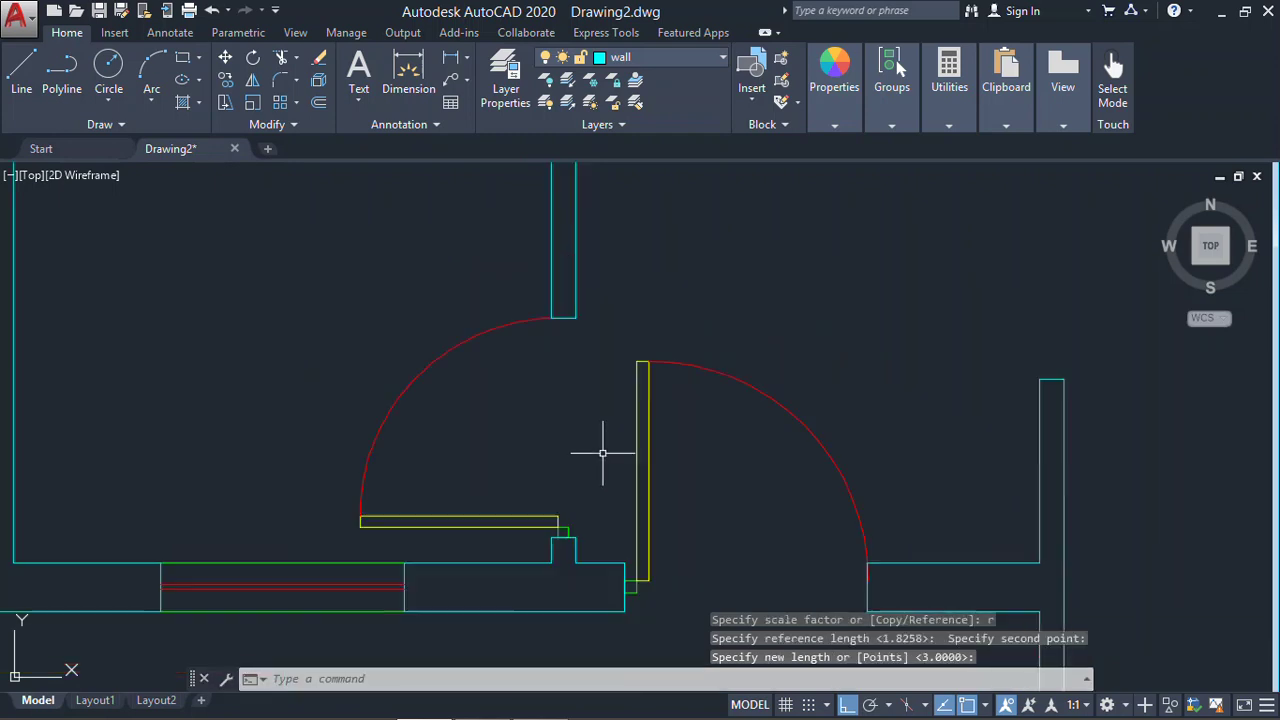
scroll(589, 466, "up", 5)
scroll(580, 466, "down", 5)
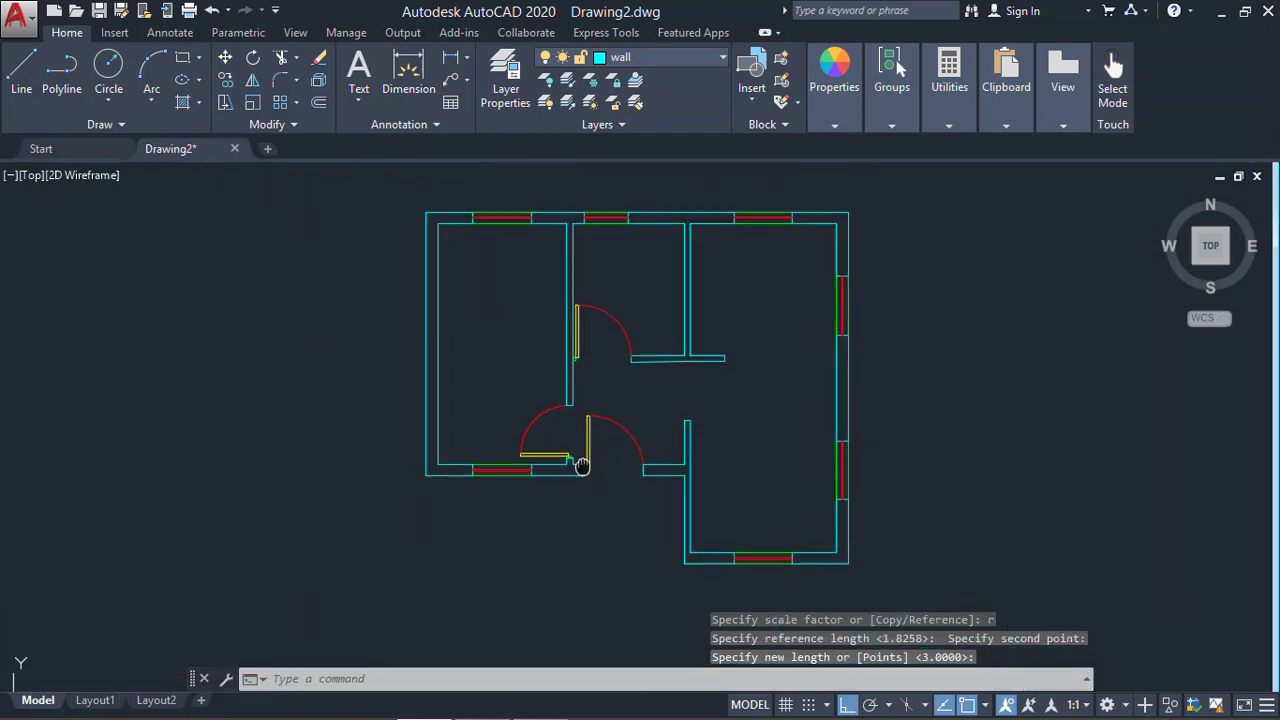
scroll(531, 474, "up", 4)
middle_click_drag(533, 474, 508, 432)
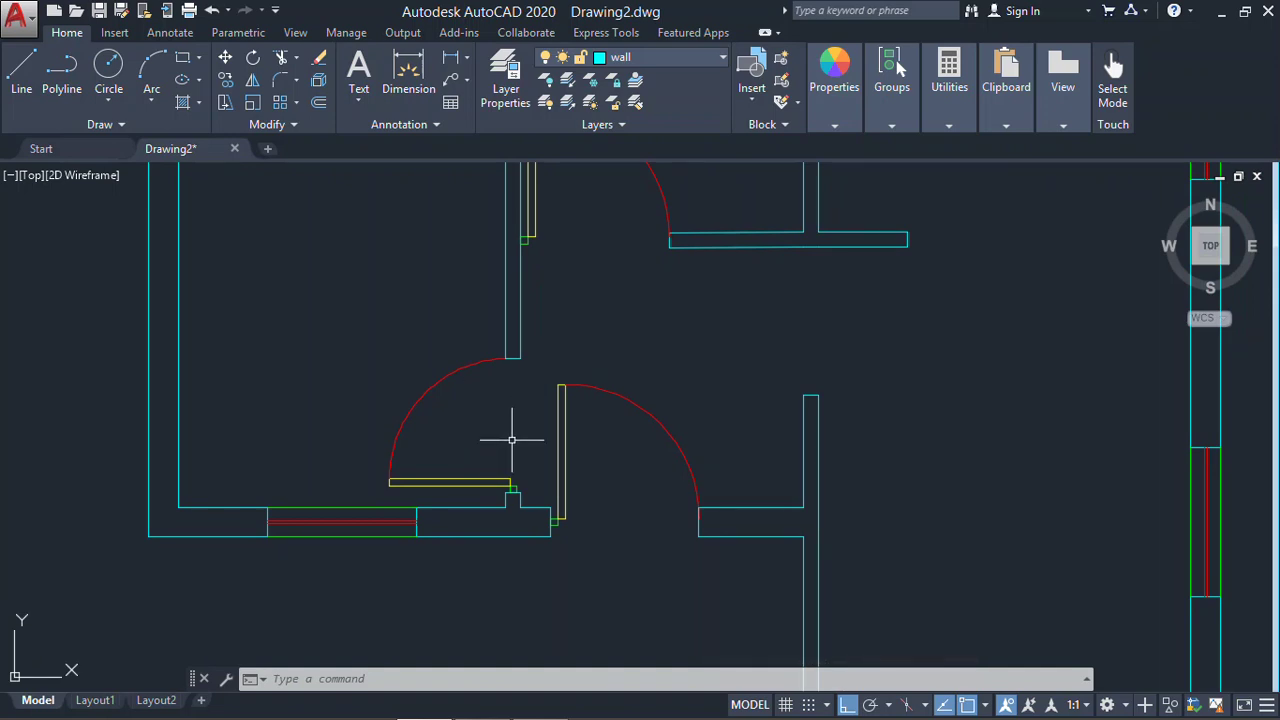
Draw a nearly square rectangle freehand in the empty area west of the house plan
scroll(775, 415, "down", 3)
scroll(1018, 422, "down", 2)
middle_click_drag(669, 456, 787, 415)
type("r")
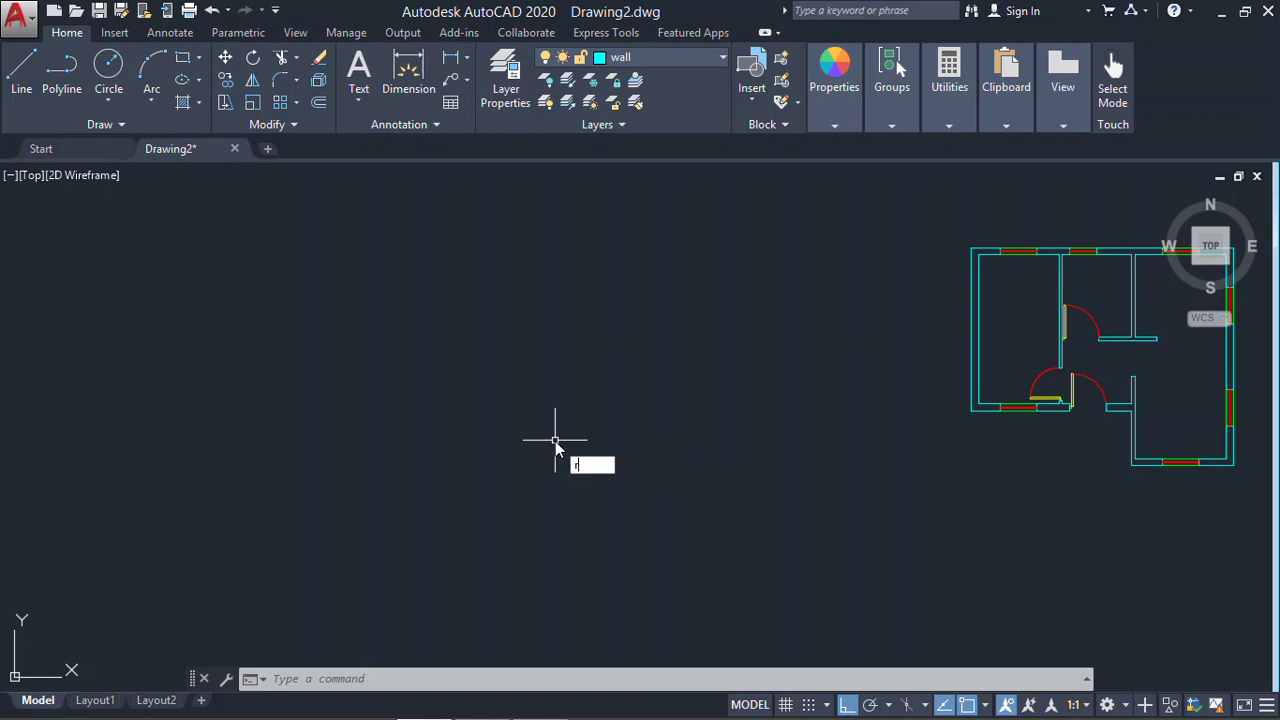
type("ec")
key("Return")
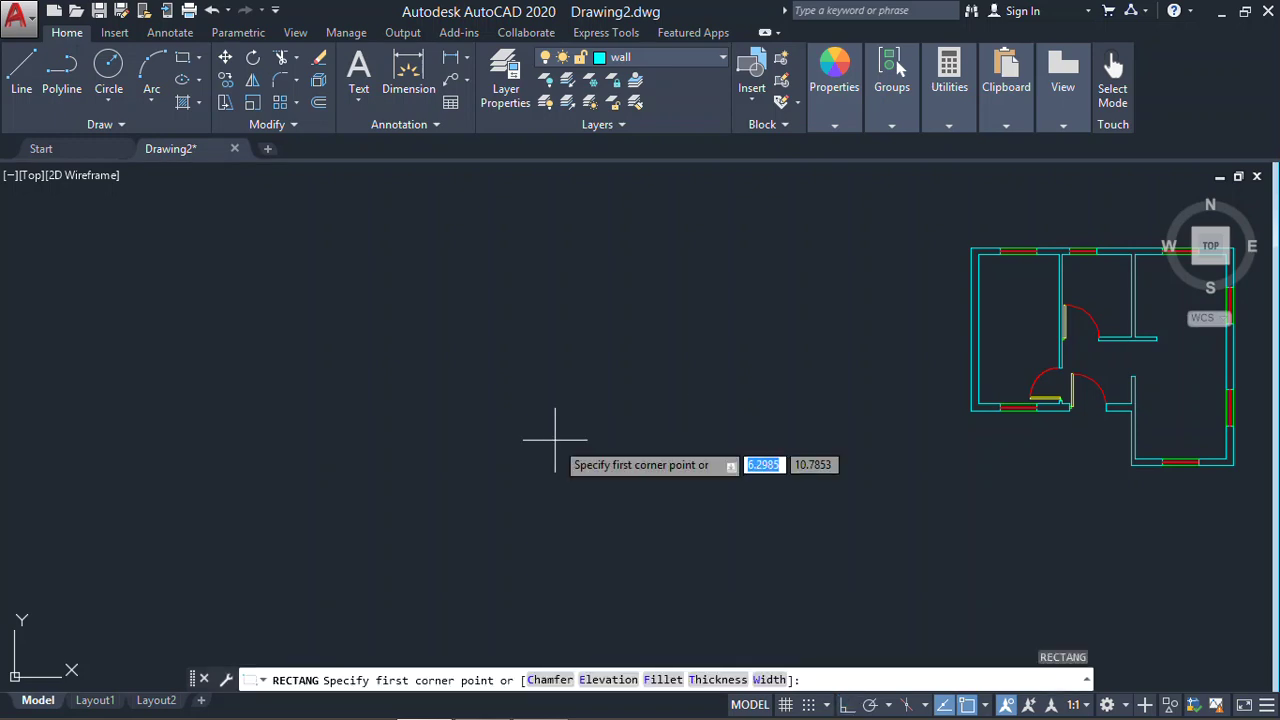
left_click(524, 384)
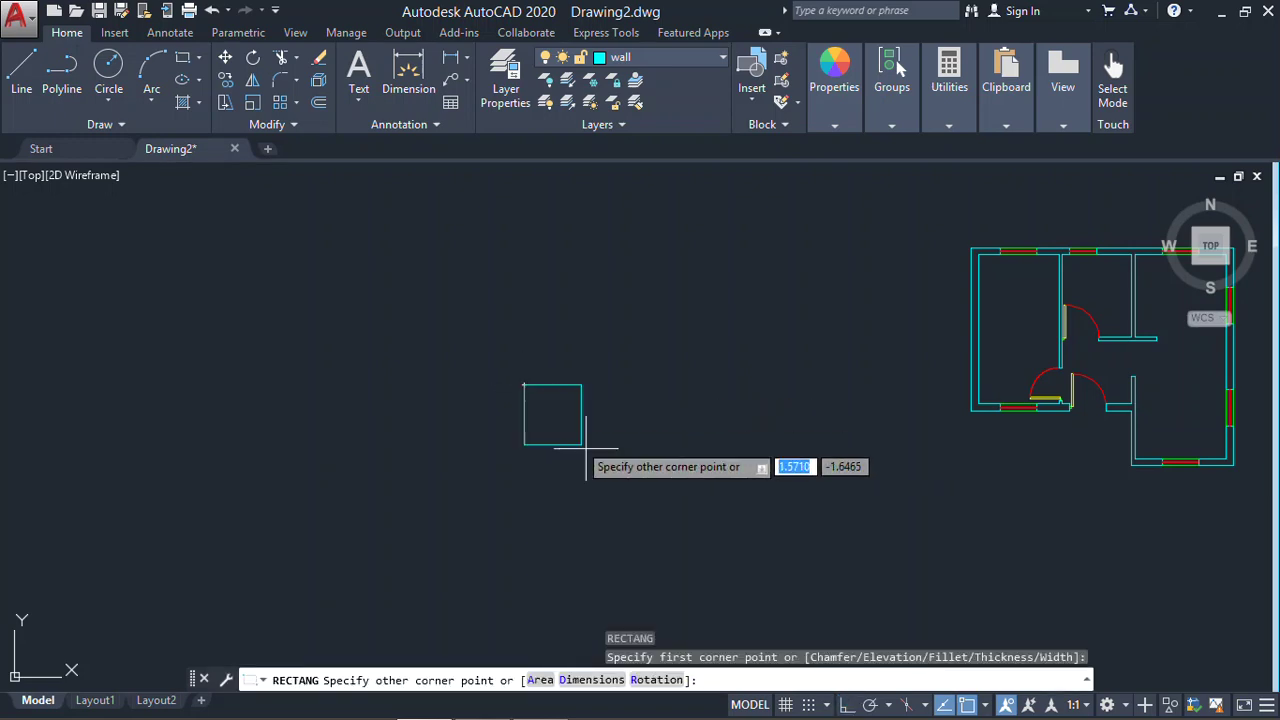
left_click(675, 523)
middle_click_drag(663, 360, 586, 337)
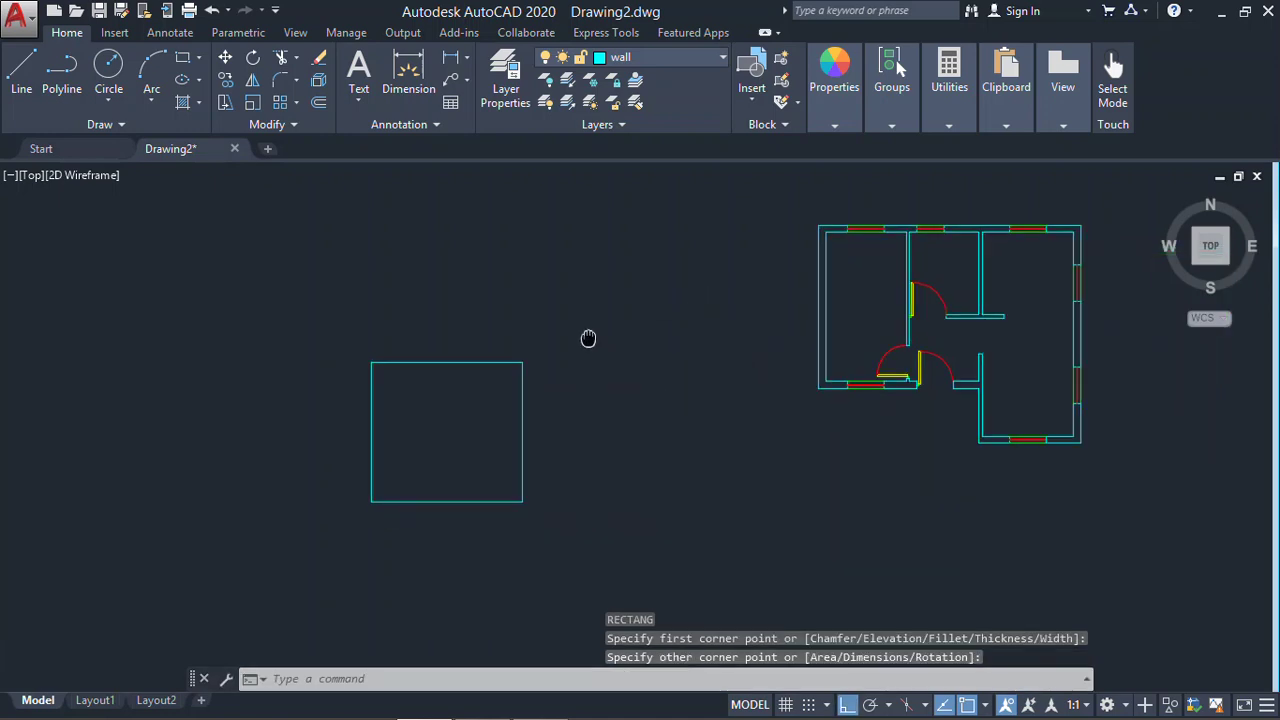
middle_click_drag(373, 379, 446, 355)
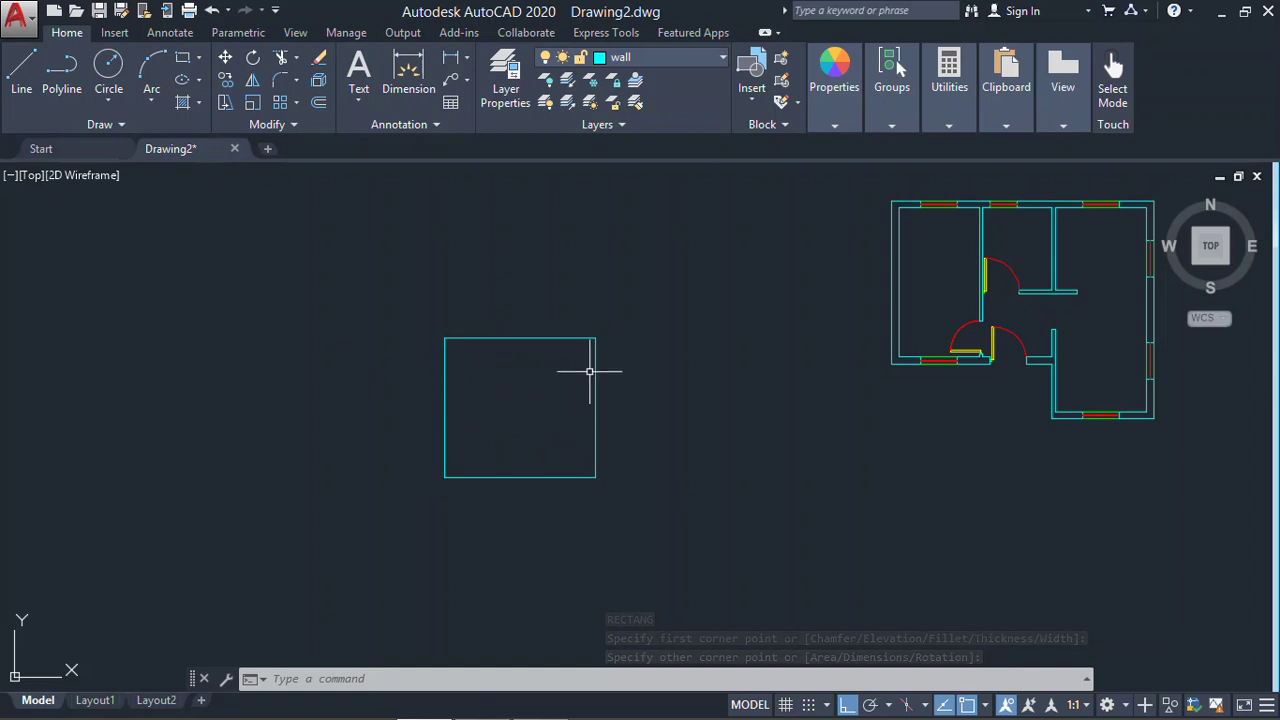
type("sc")
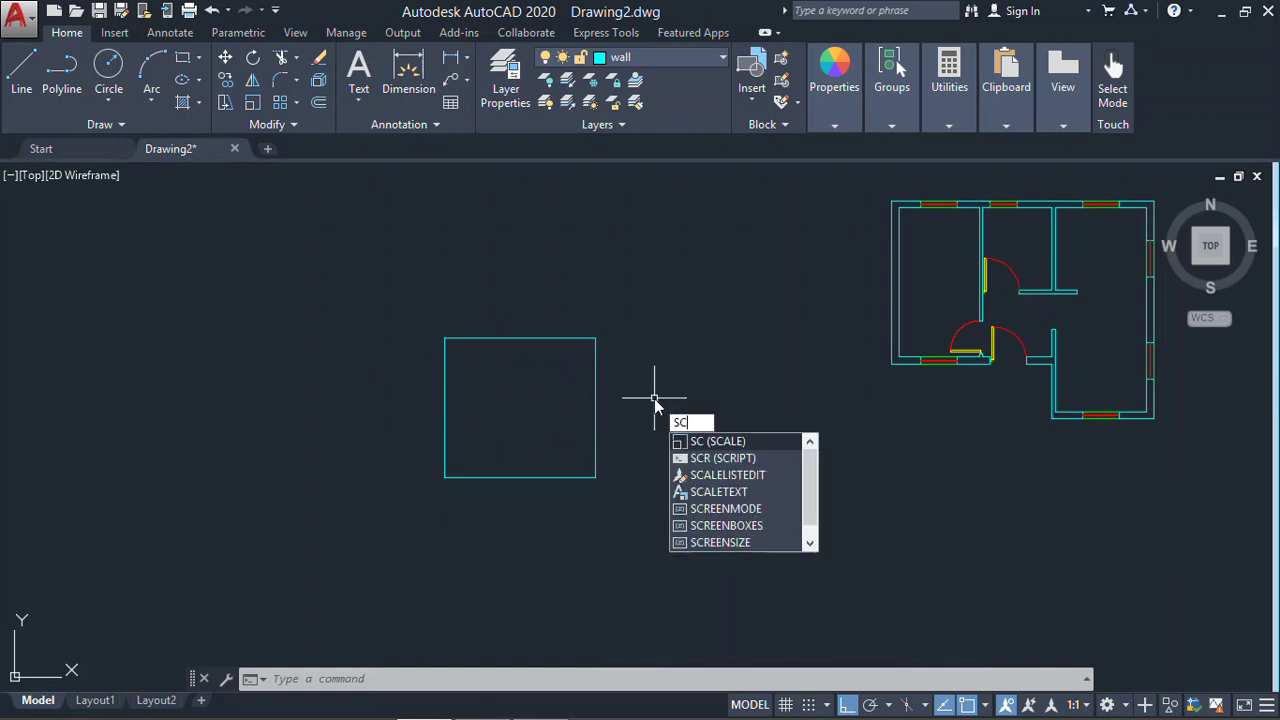
key("Return")
left_click(631, 322)
left_click(451, 482)
key("Return")
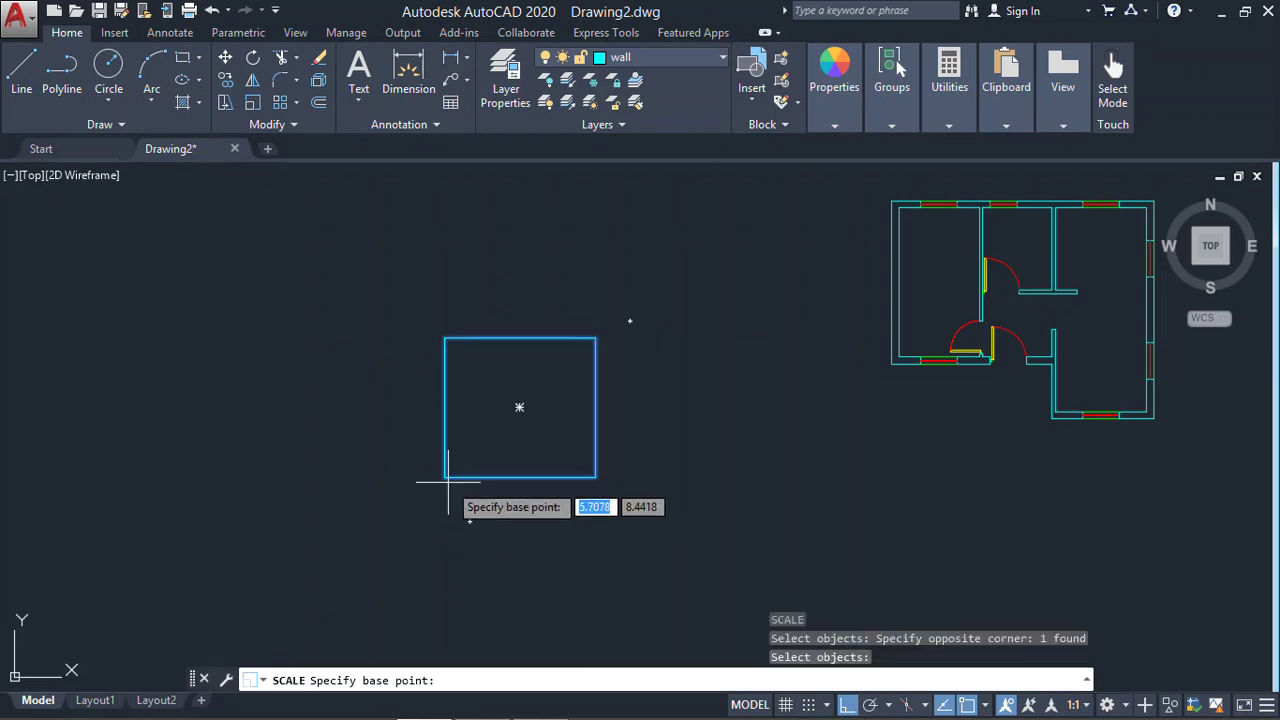
key("Escape")
Enlarge the new rectangle freehand about its geometric center with Scale
type("s")
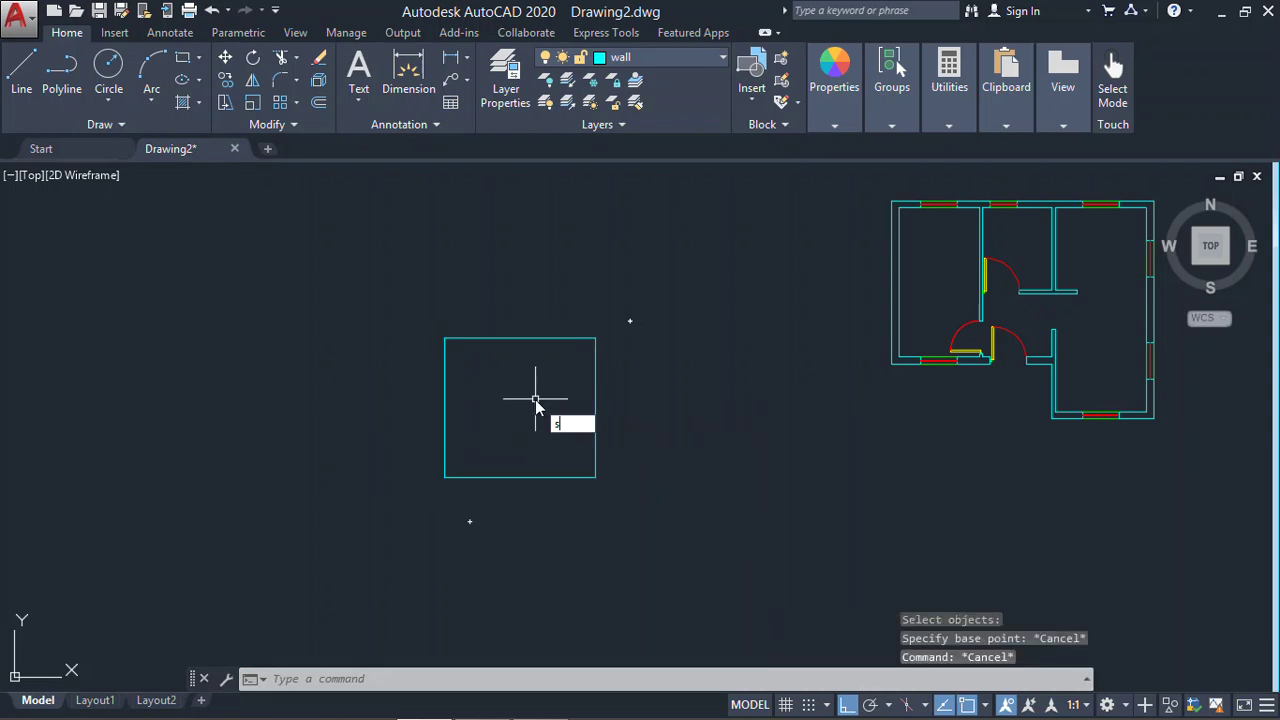
key("Return")
left_click(652, 292)
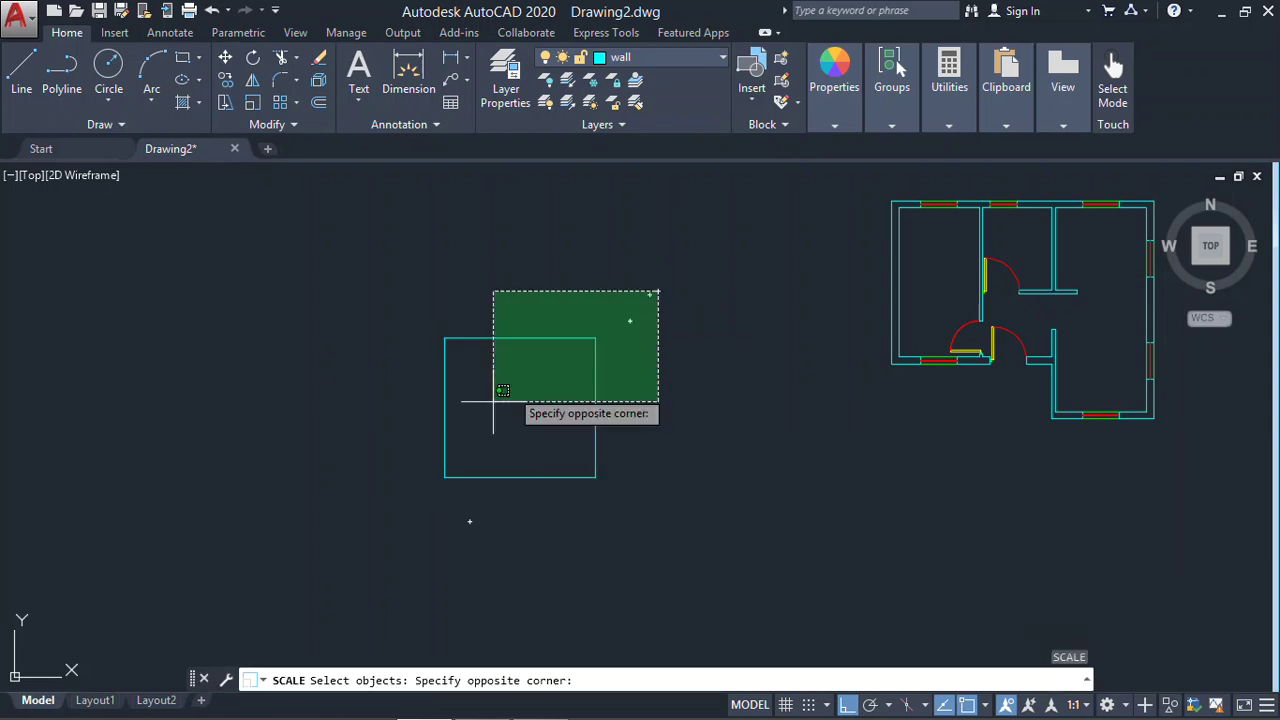
left_click(327, 527)
key("Return")
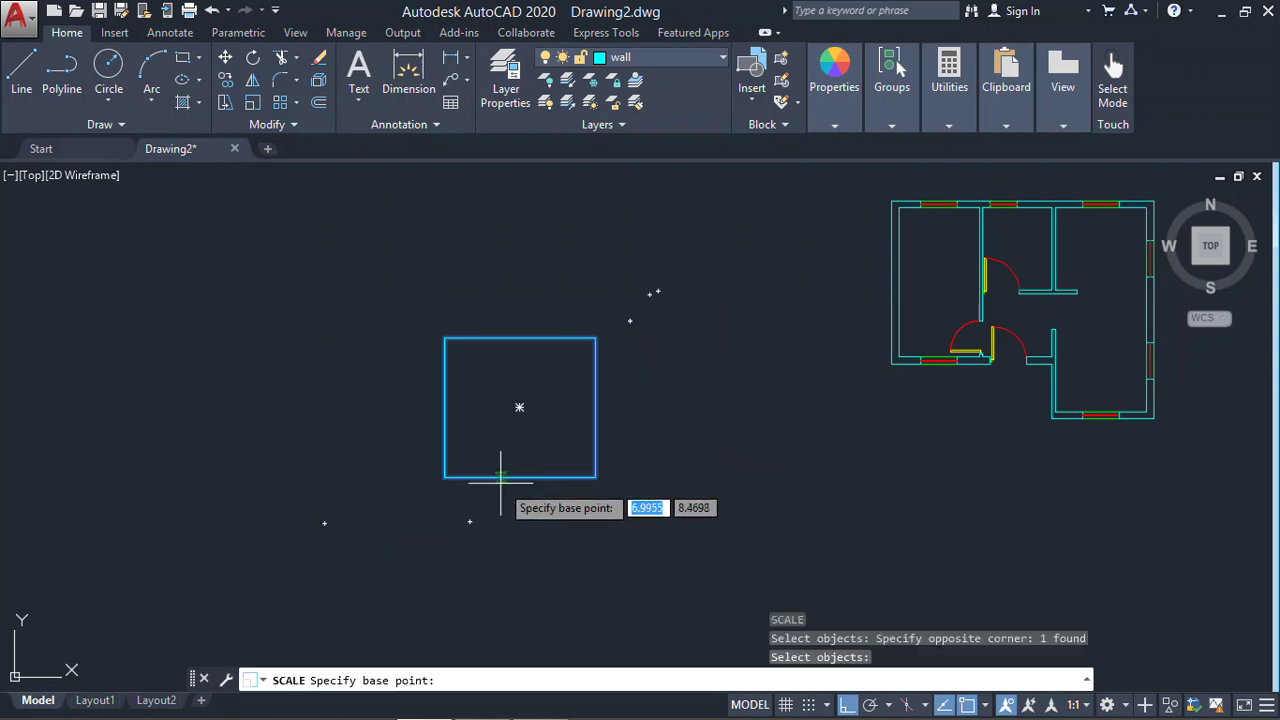
left_click(520, 407)
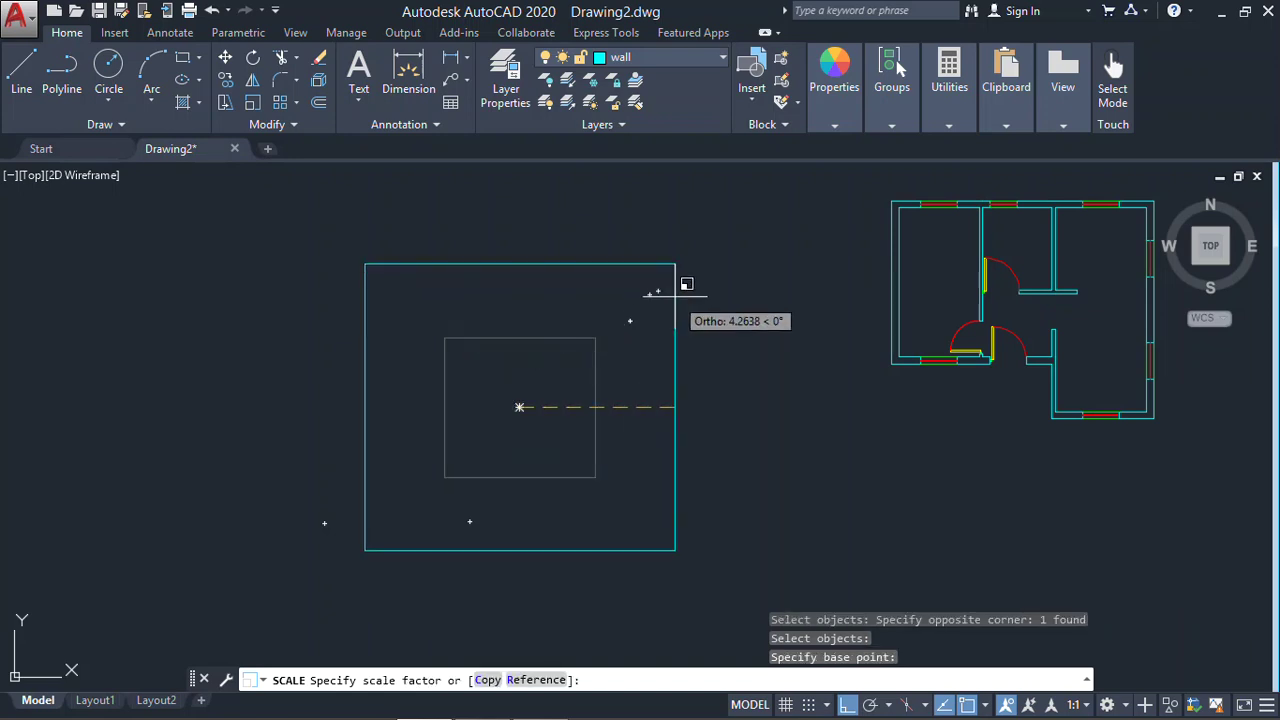
left_click(664, 337)
scroll(700, 360, "down", 4)
scroll(634, 356, "up", 4)
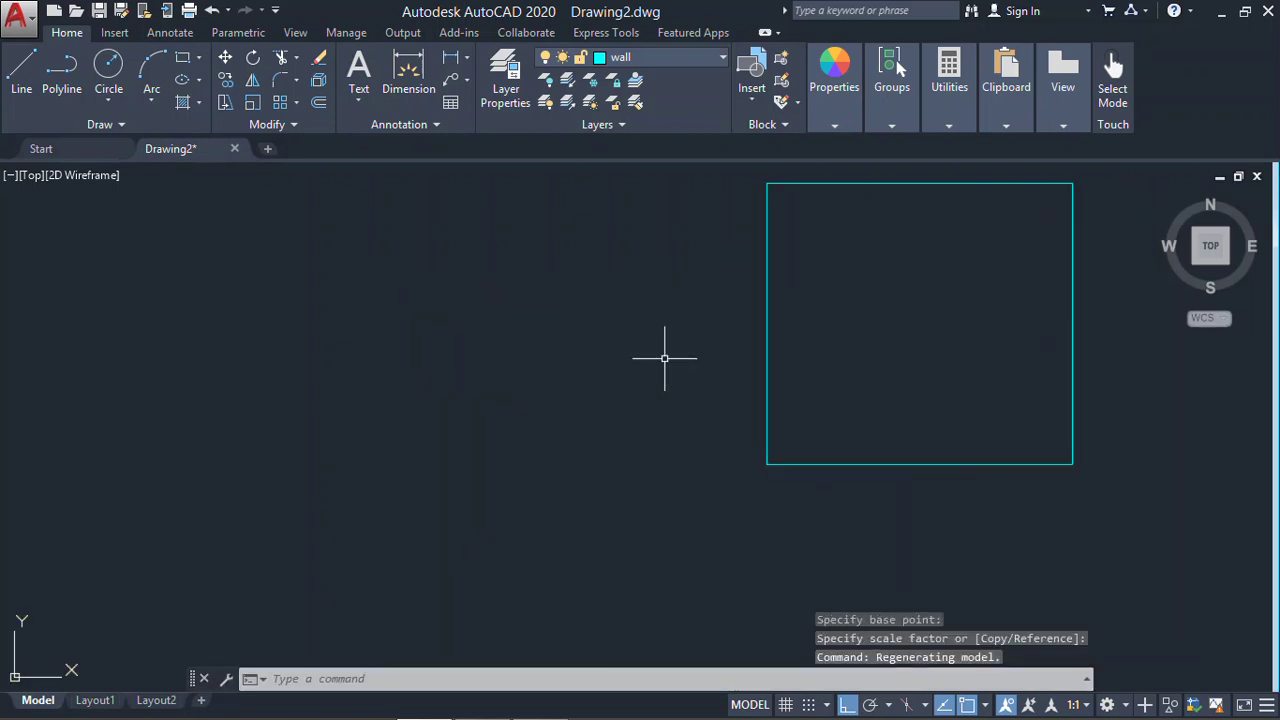
Copy the enlarged rectangle horizontally to the empty space on its west side, leaving a gap between the two
type("co")
key("Return")
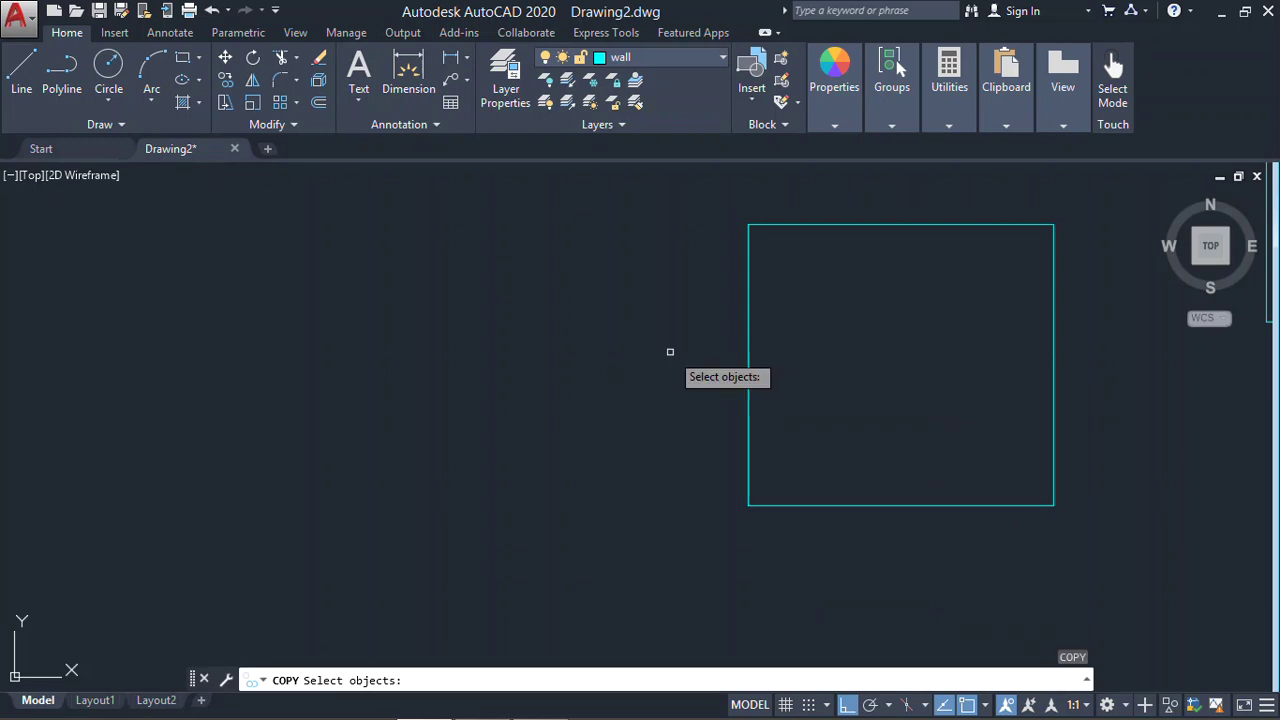
left_click(819, 326)
left_click(608, 445)
key("Return")
left_click(1054, 505)
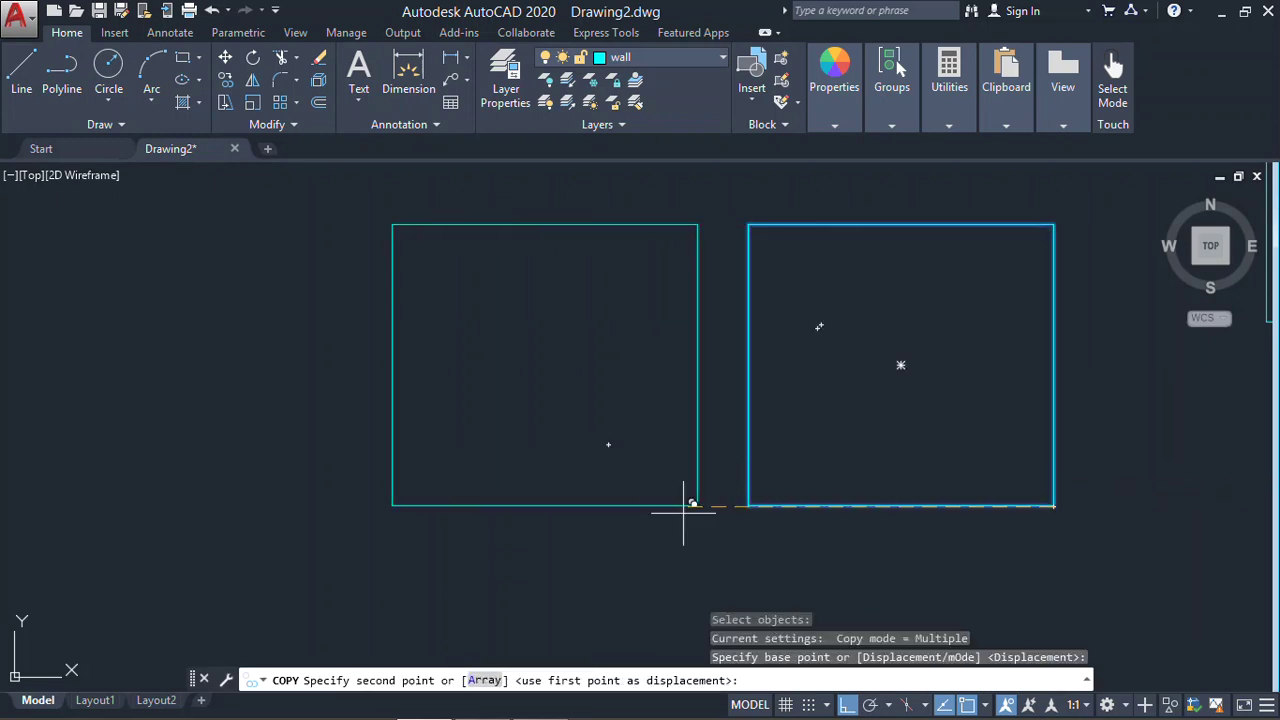
left_click(554, 520)
key("Escape")
middle_click_drag(495, 477, 648, 477)
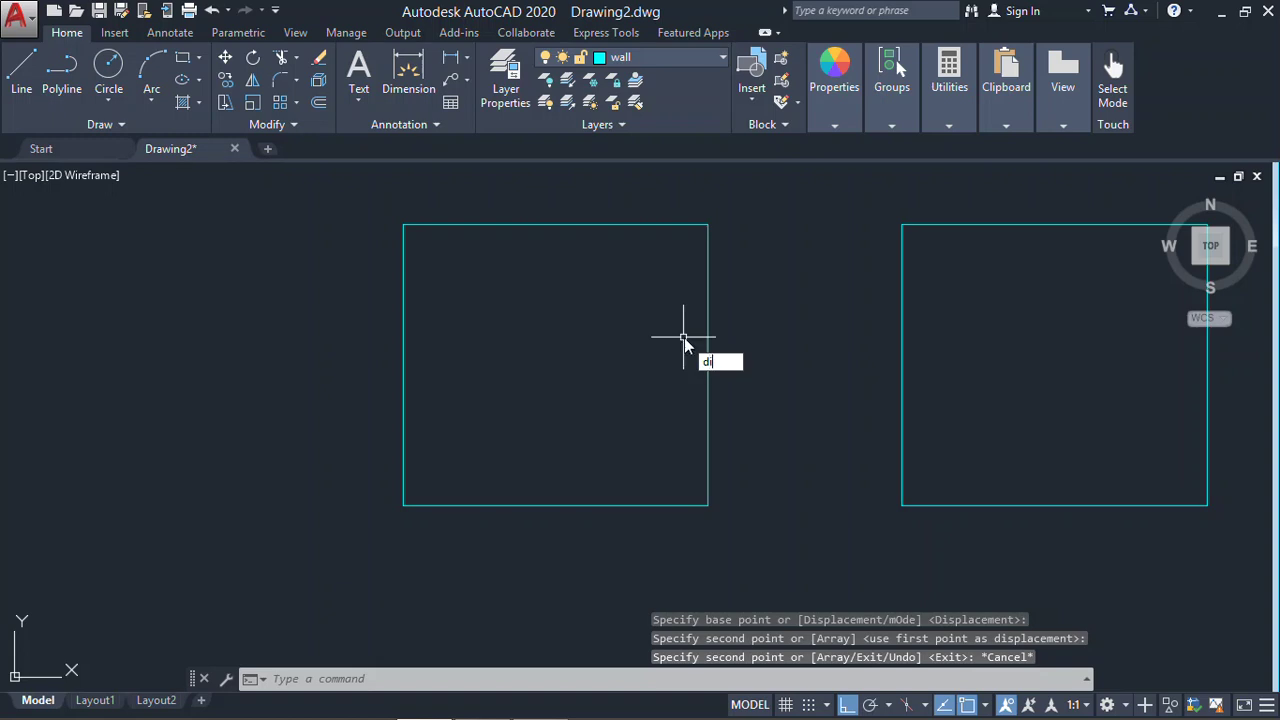
type("di")
key("Return")
key("Escape")
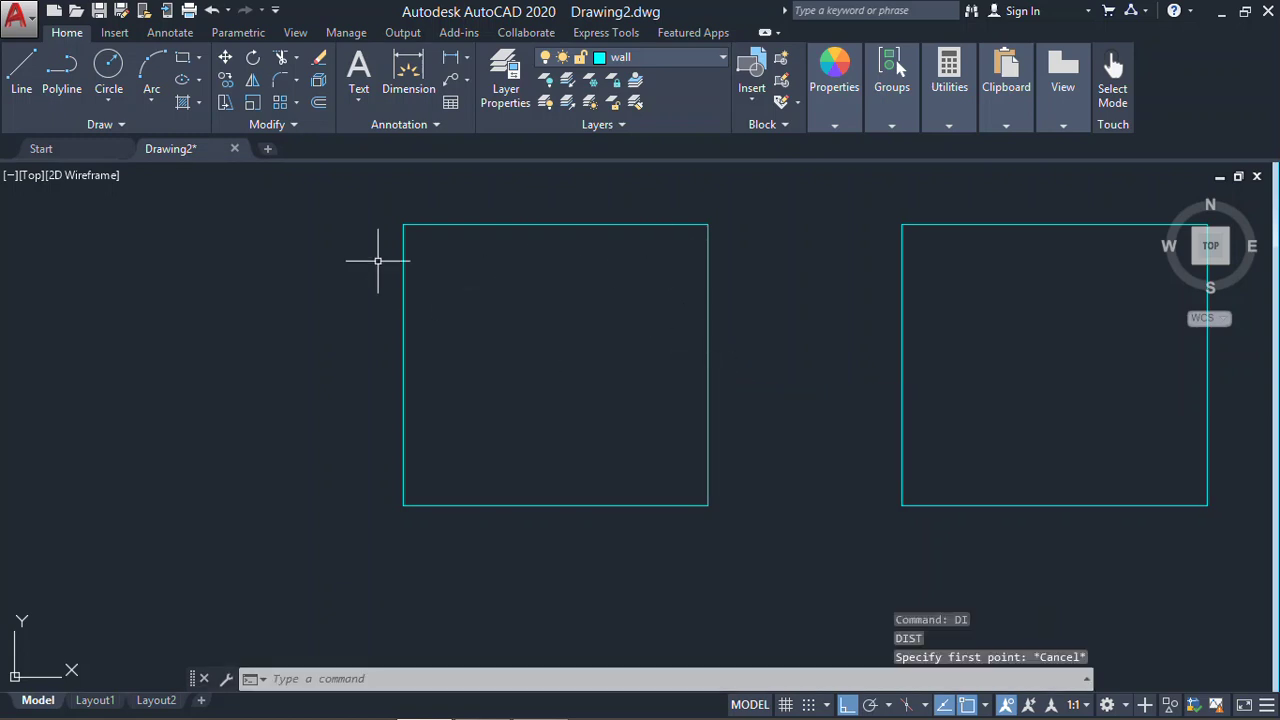
Draw a 5-unit line westward from the copied rectangle's upper-right corner along its top edge, and select the line
type("l")
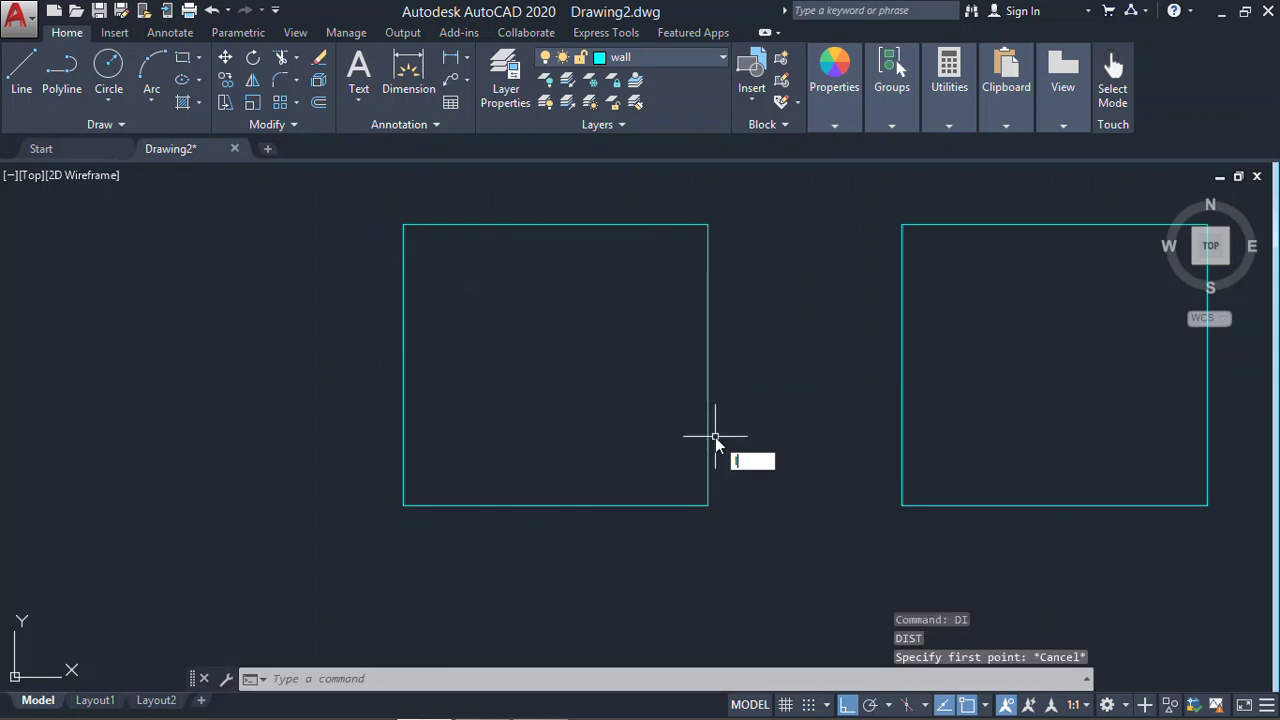
key("Return")
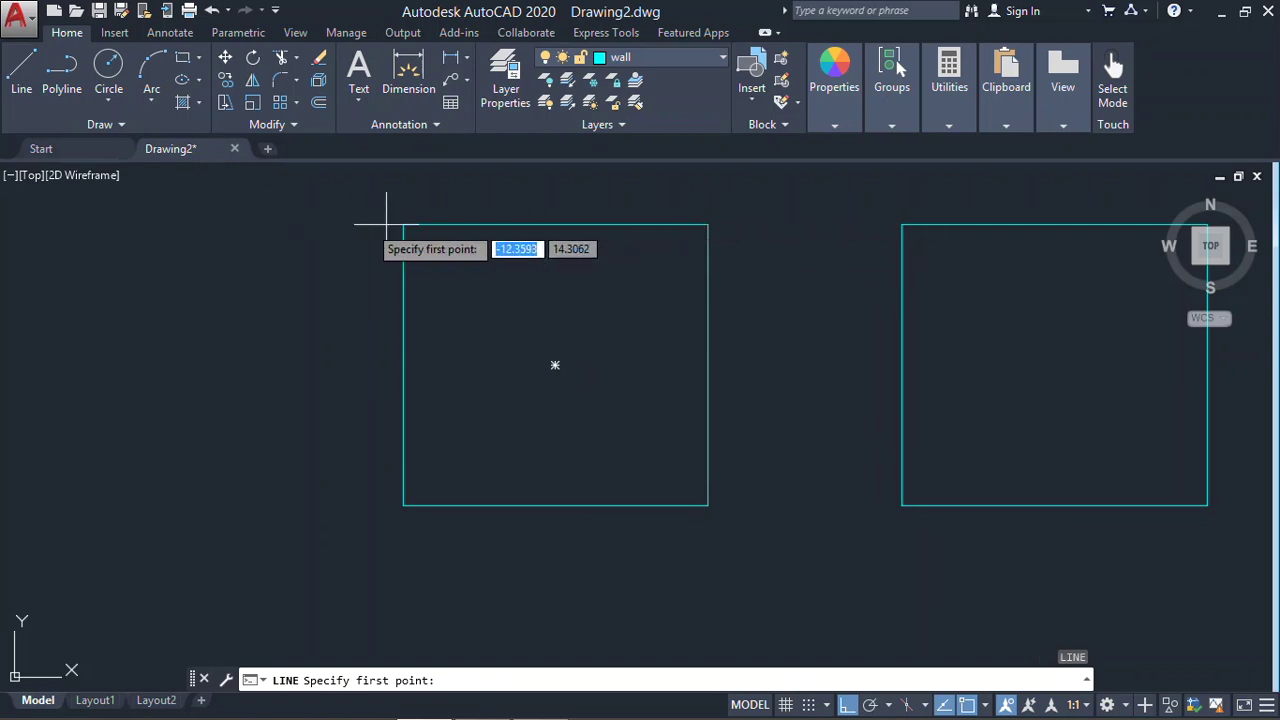
left_click(700, 220)
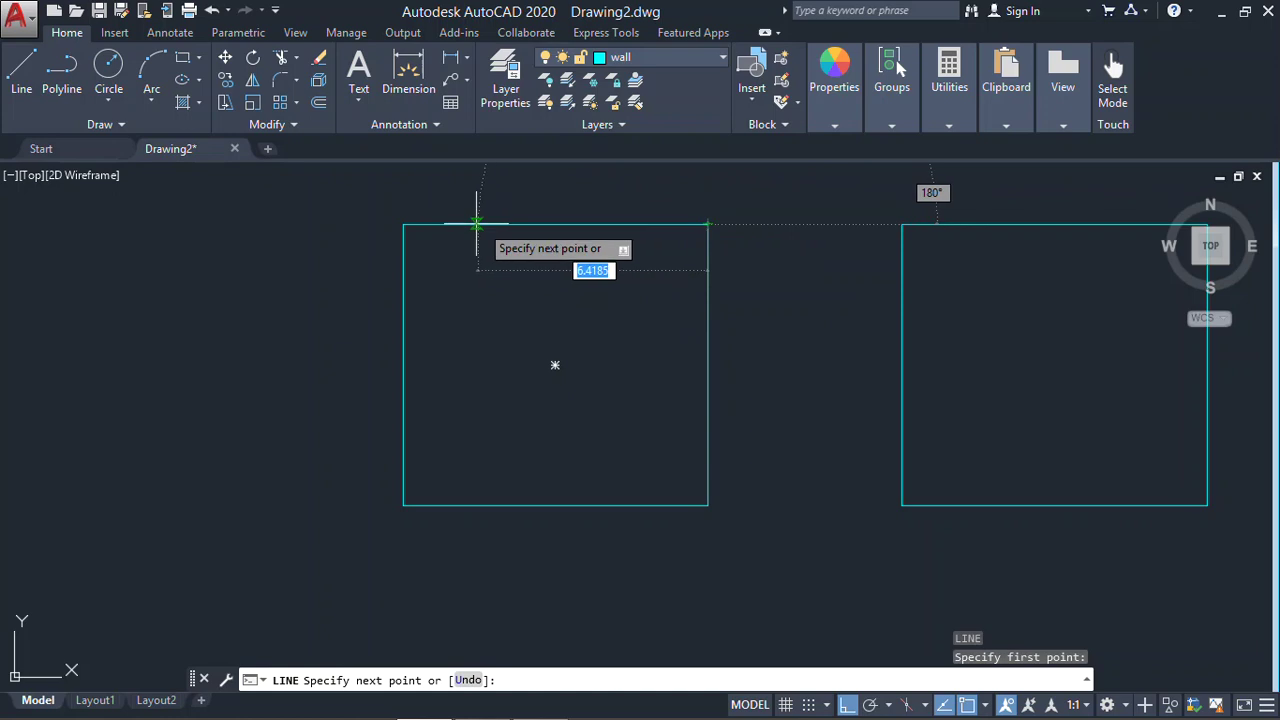
type("5")
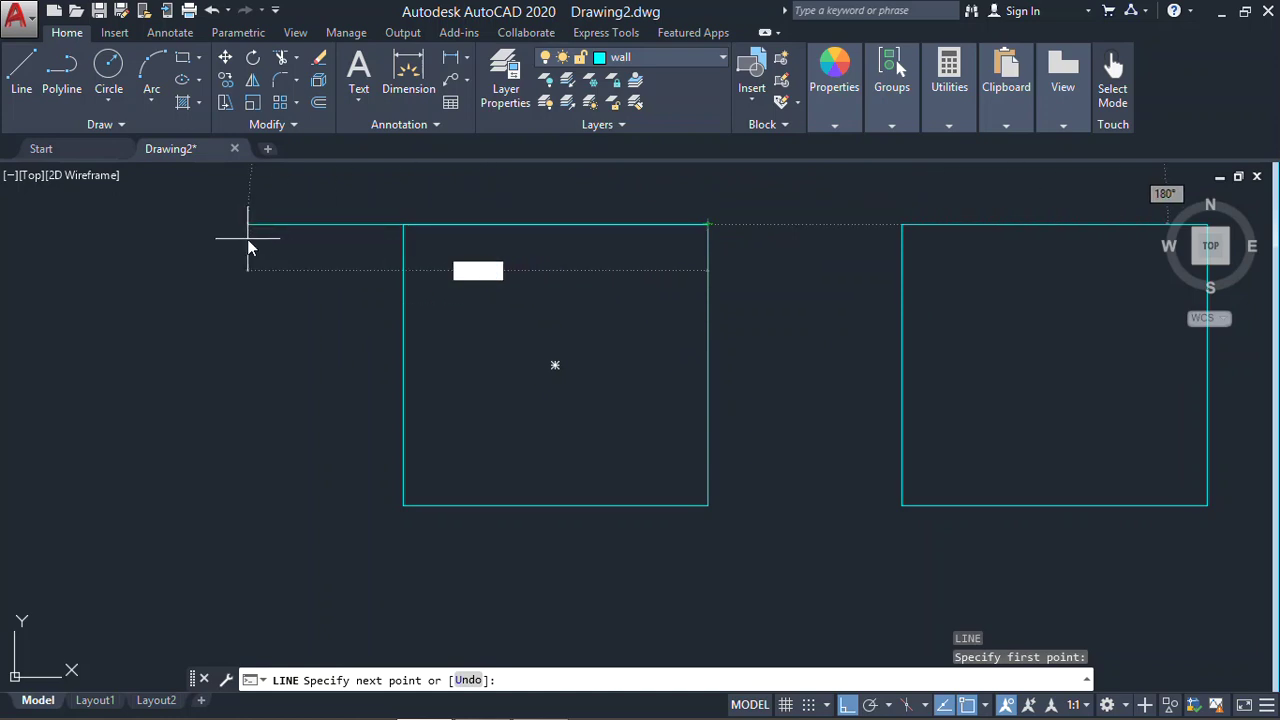
key("Return")
key("Escape")
left_click(547, 245)
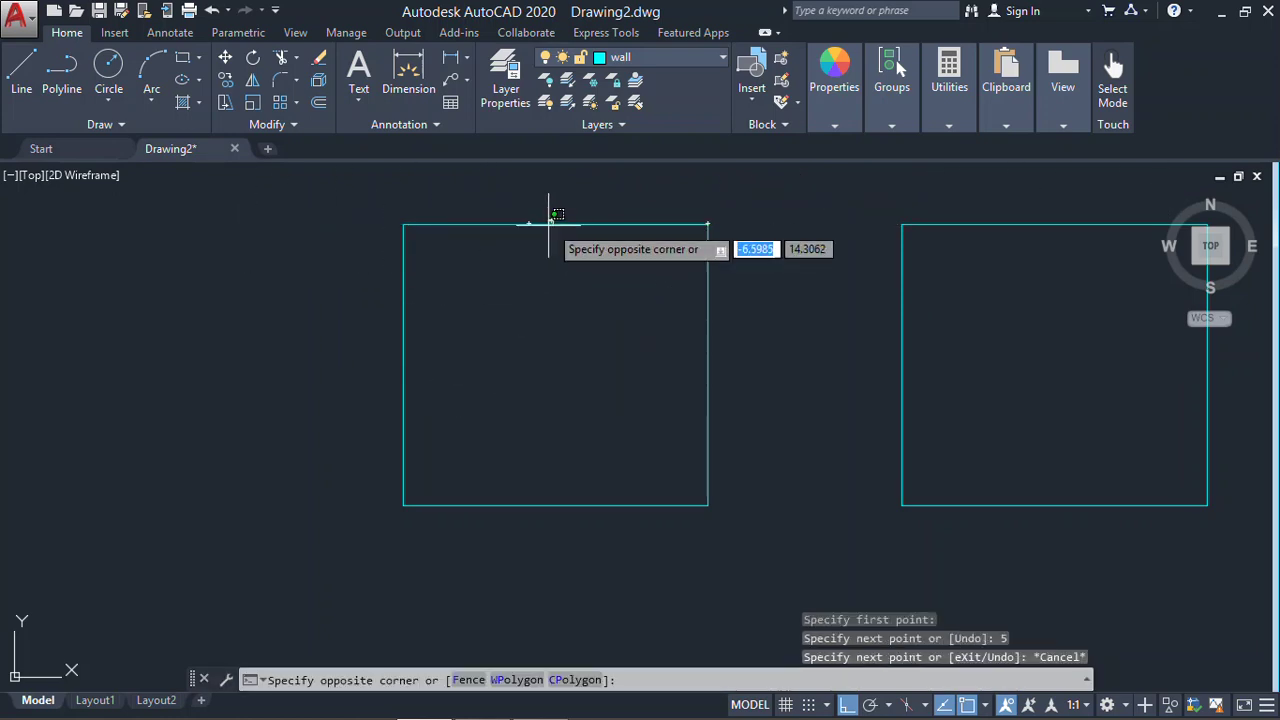
left_click(540, 208)
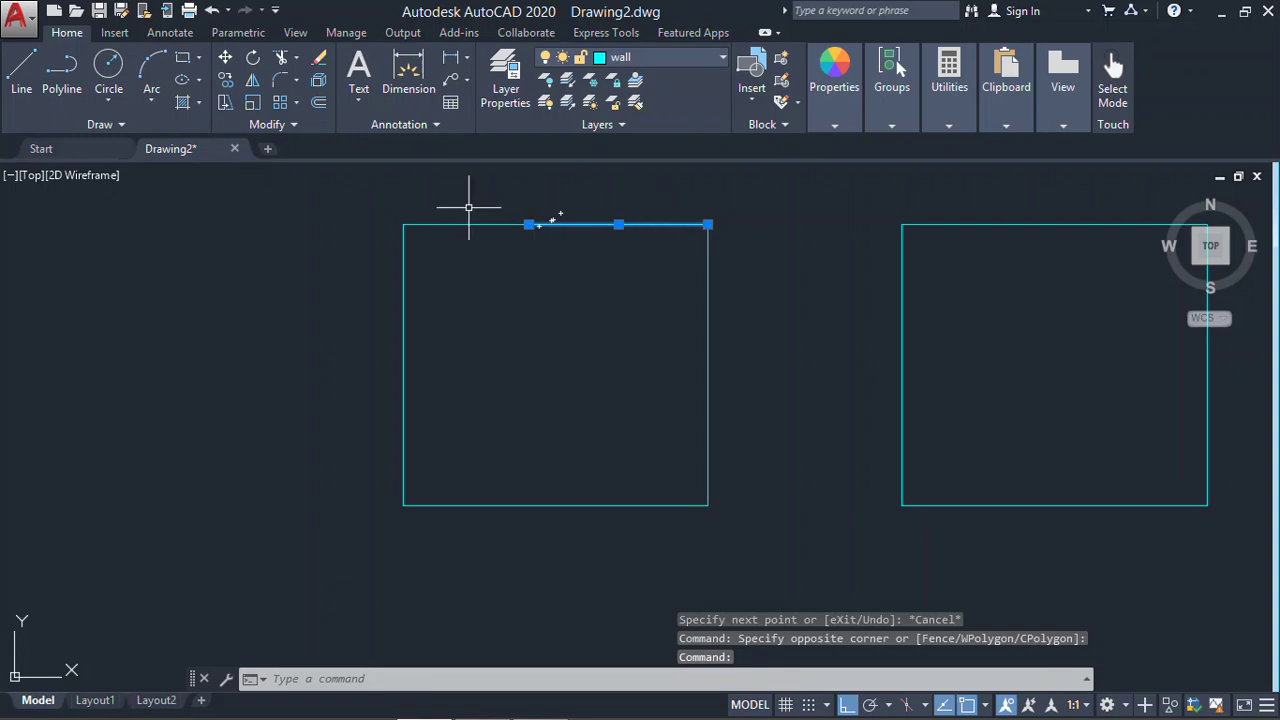
Scale the copied rectangle by reference about its upper-right corner, fitting its top edge to the length of the 5-unit line
key("Escape")
type("SC")
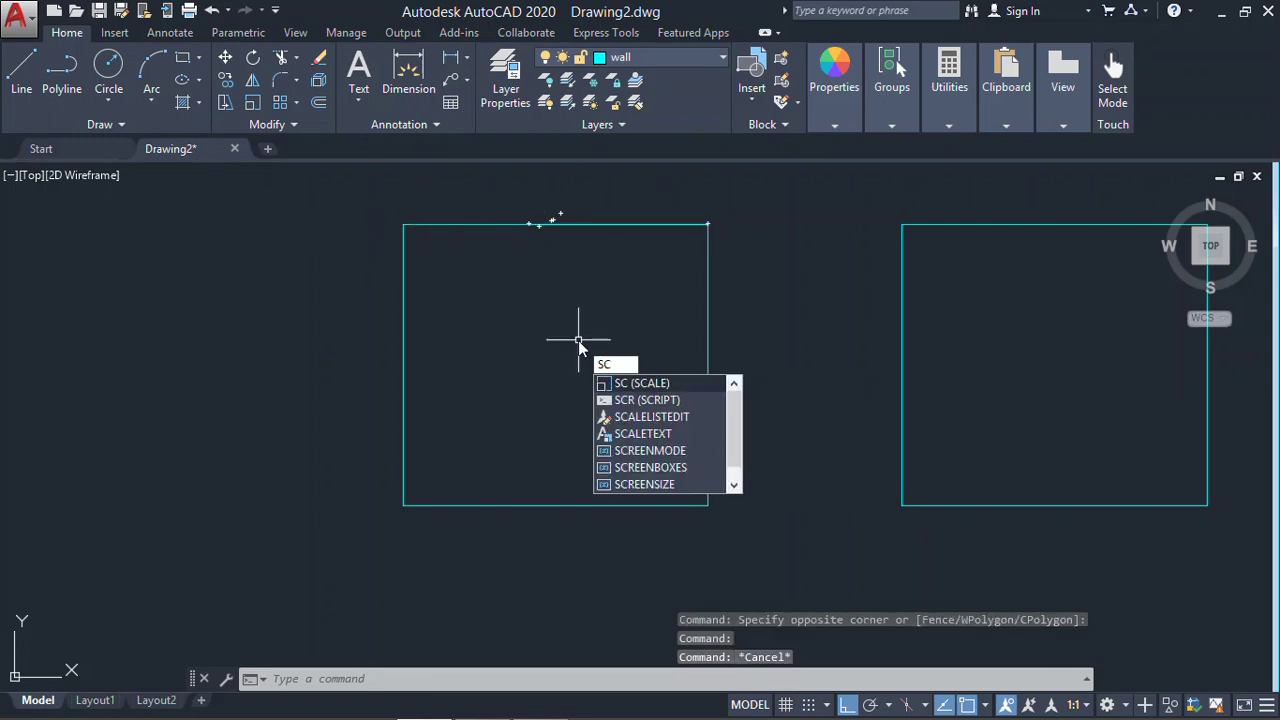
key("Return")
left_click(453, 409)
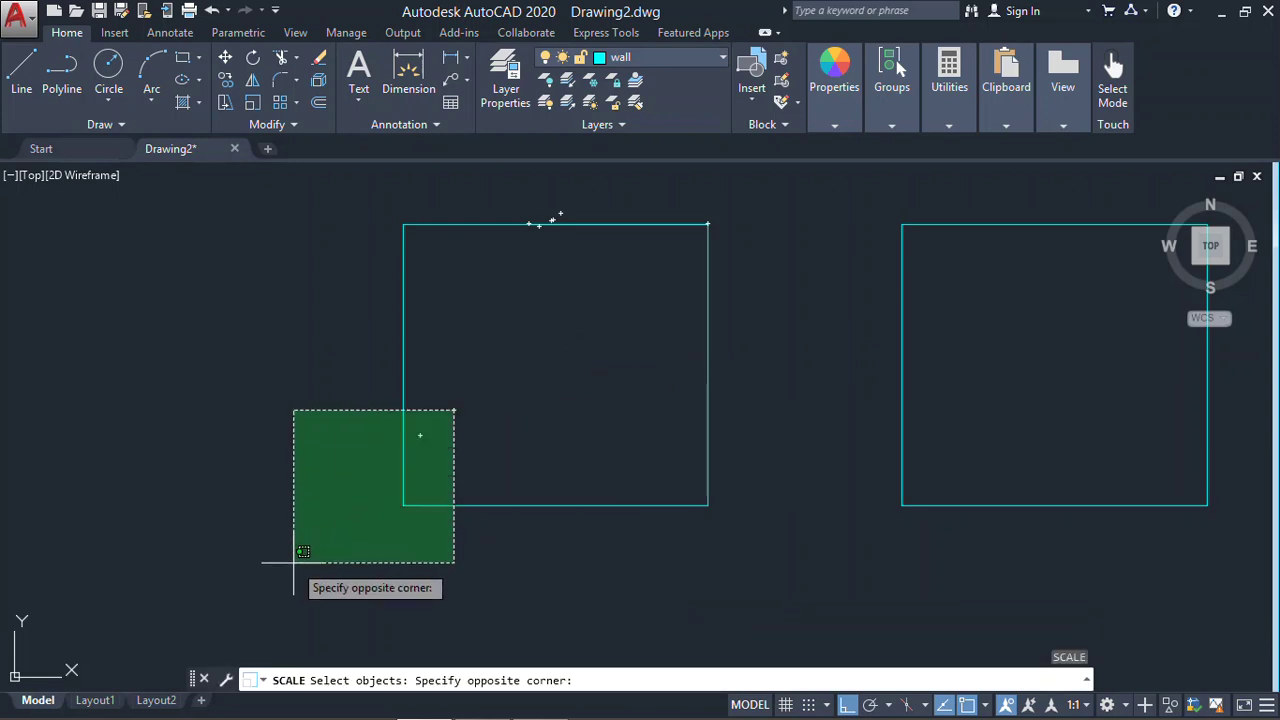
left_click(293, 563)
key("Return")
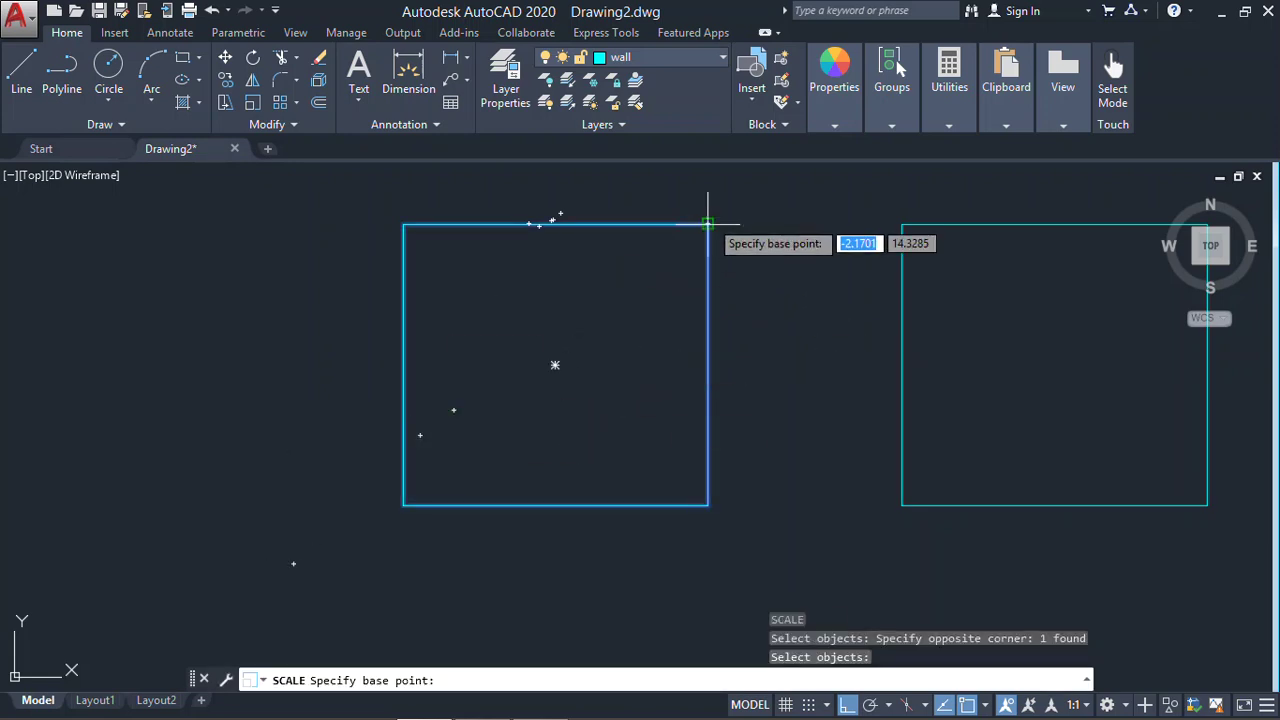
left_click(708, 224)
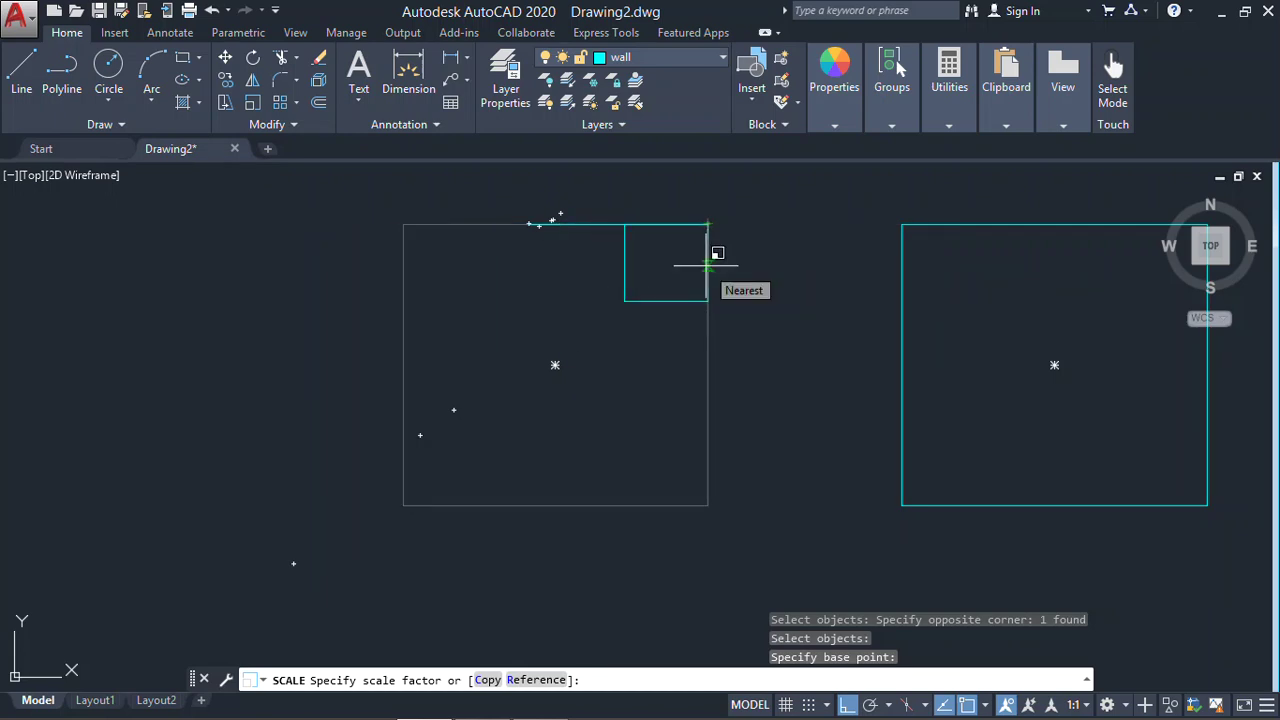
type("r")
key("Return")
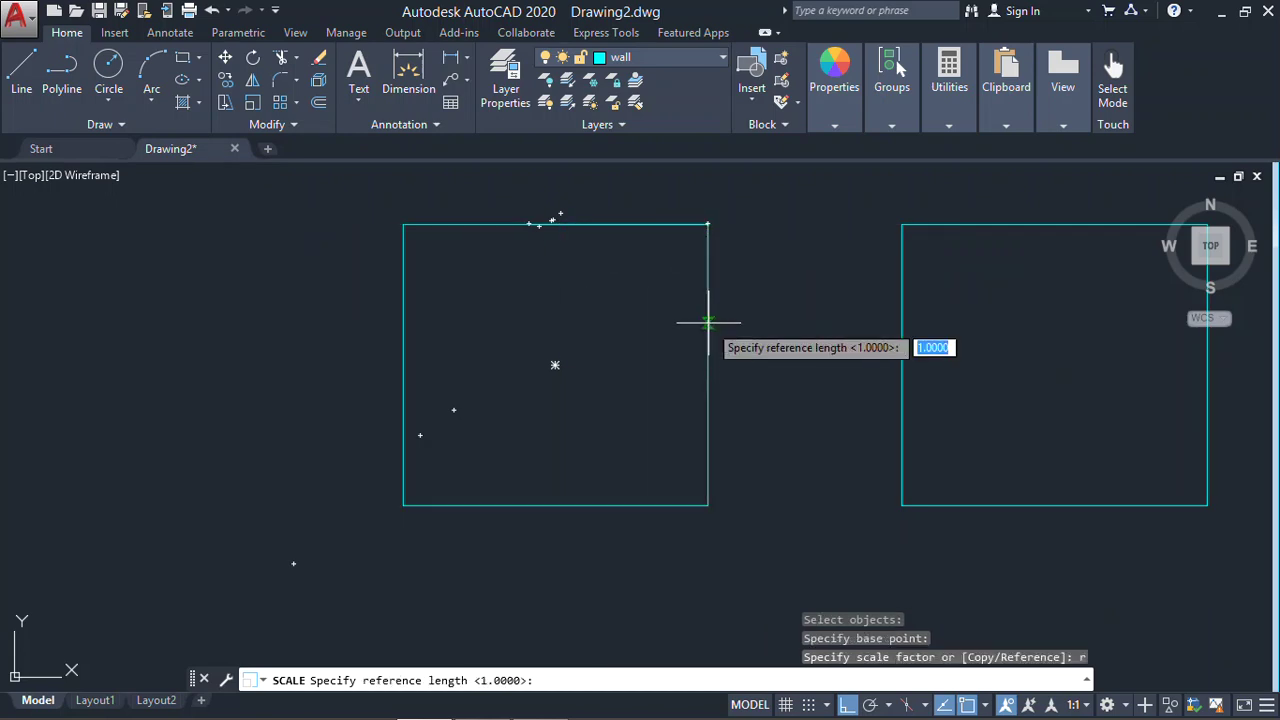
left_click(707, 224)
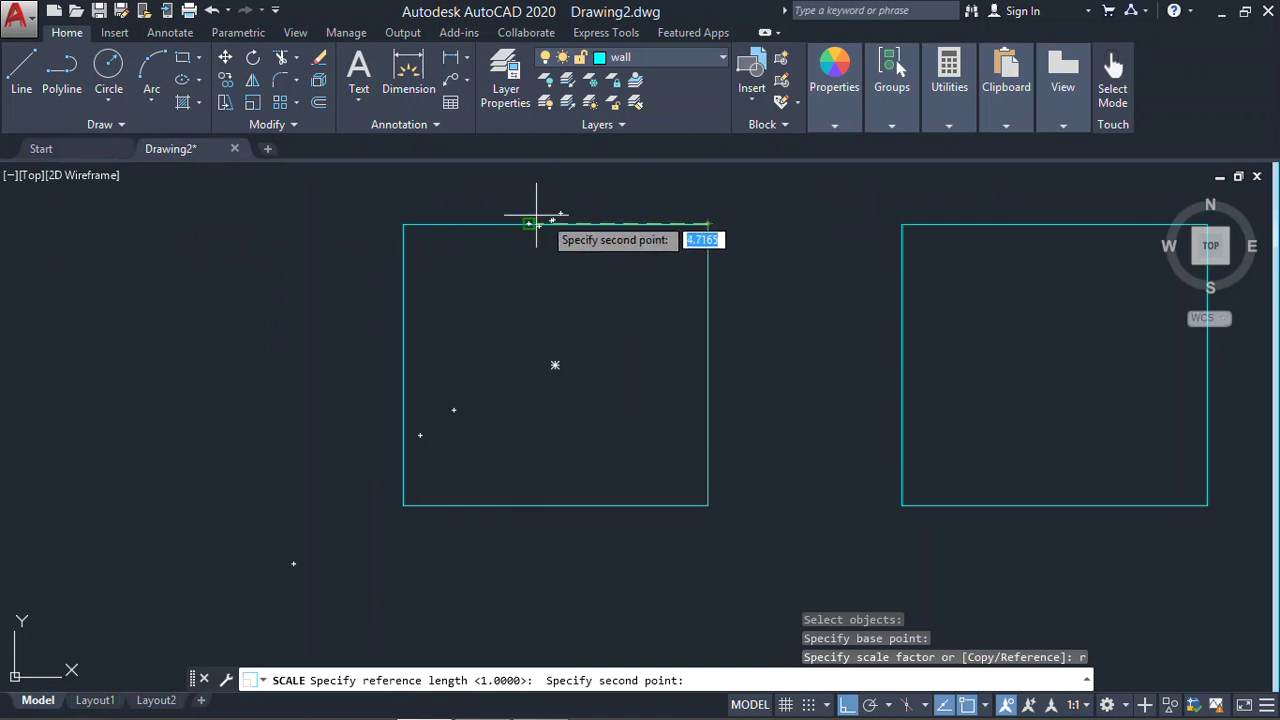
left_click(403, 224)
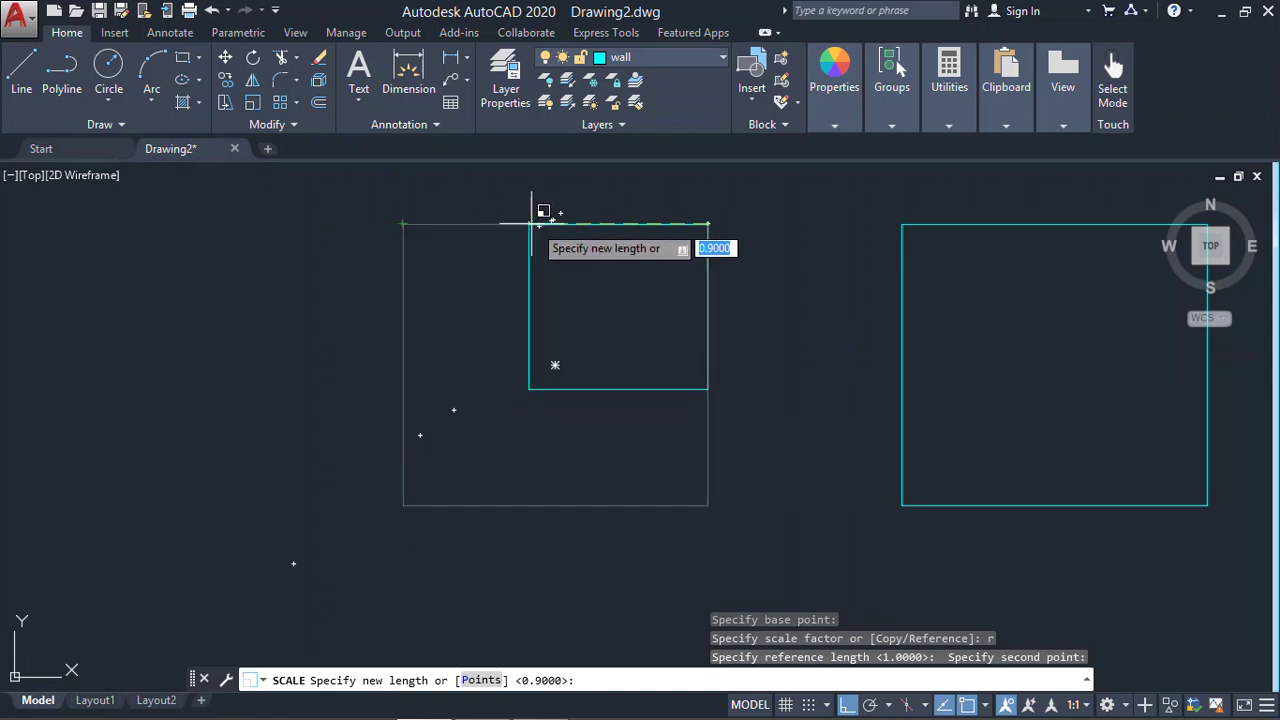
left_click(529, 224)
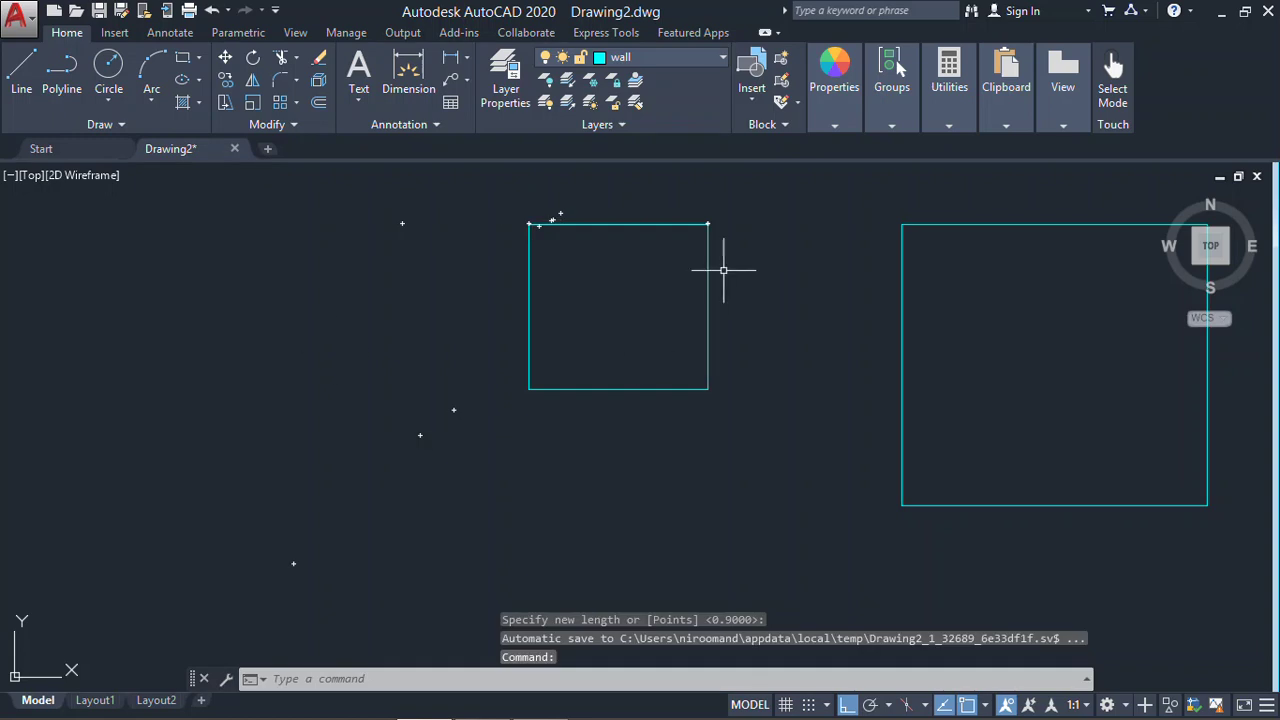
type("di")
key("Return")
left_click(708, 224)
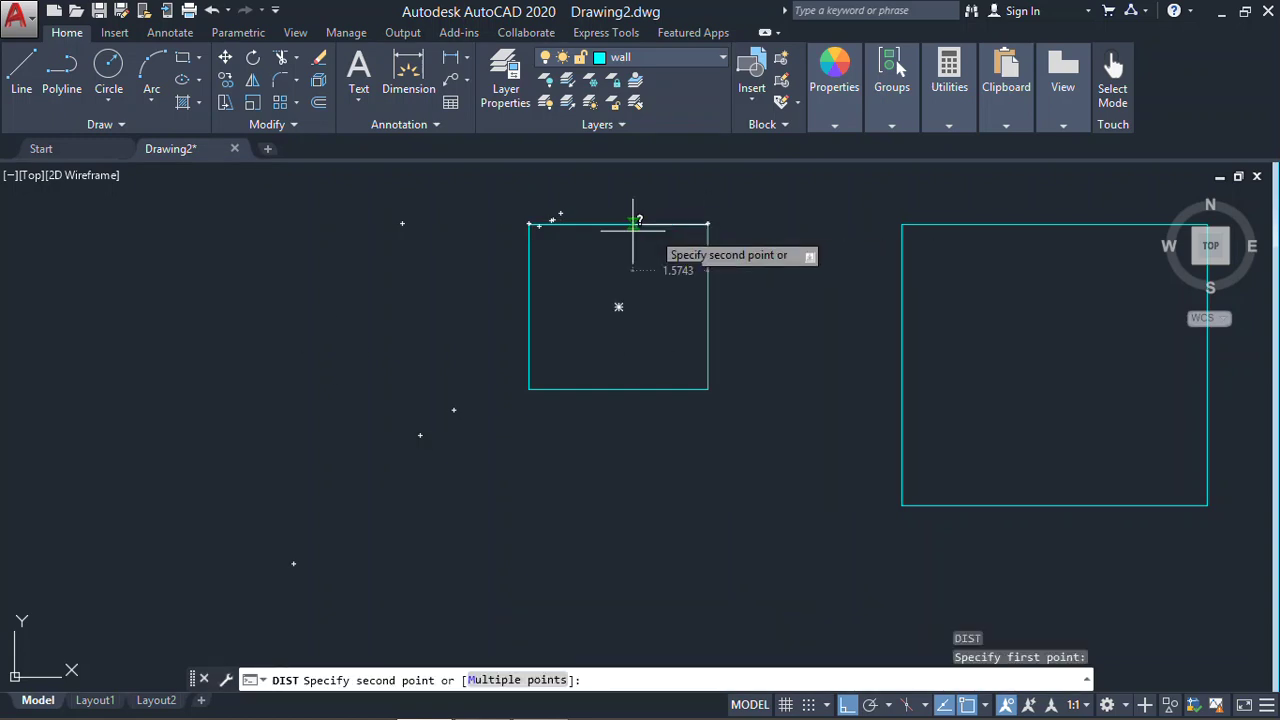
key("Escape")
Erase the 5-unit line and copy the reduced rectangle horizontally into the empty space to its west
left_click(548, 224)
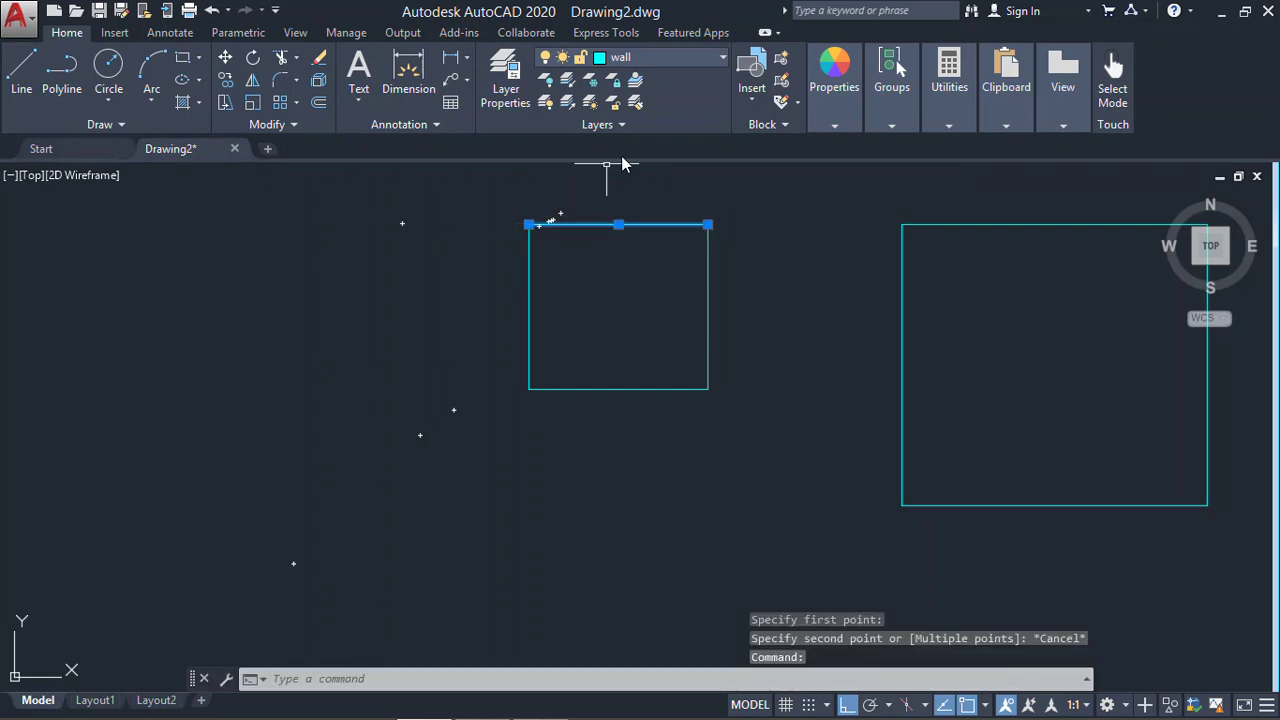
key("Delete")
scroll(690, 288, "down", 4)
scroll(629, 315, "up", 1)
type("co")
key("space")
left_click(708, 279)
left_click(548, 416)
key("space")
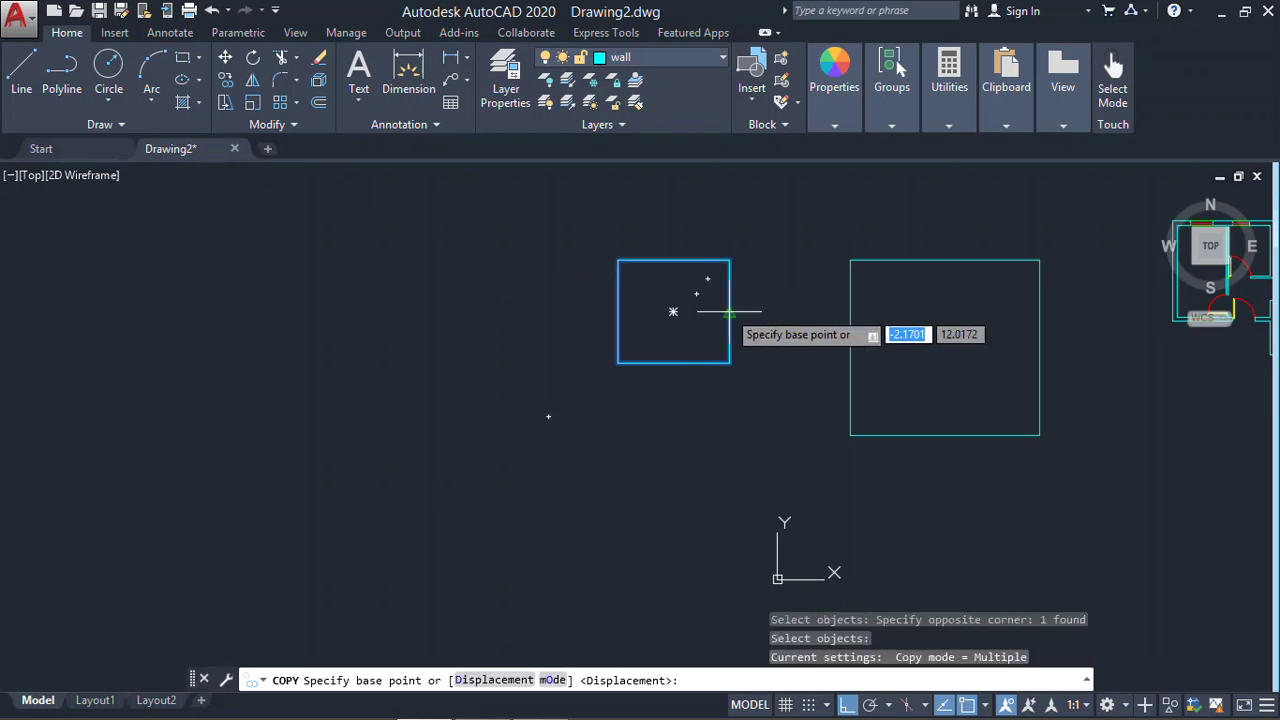
left_click(730, 312)
left_click(534, 312)
key("Escape")
scroll(491, 309, "up", 5)
scroll(491, 309, "down", 3)
middle_click_drag(491, 330, 498, 345)
type("di")
key("space")
key("Escape")
left_click(494, 238)
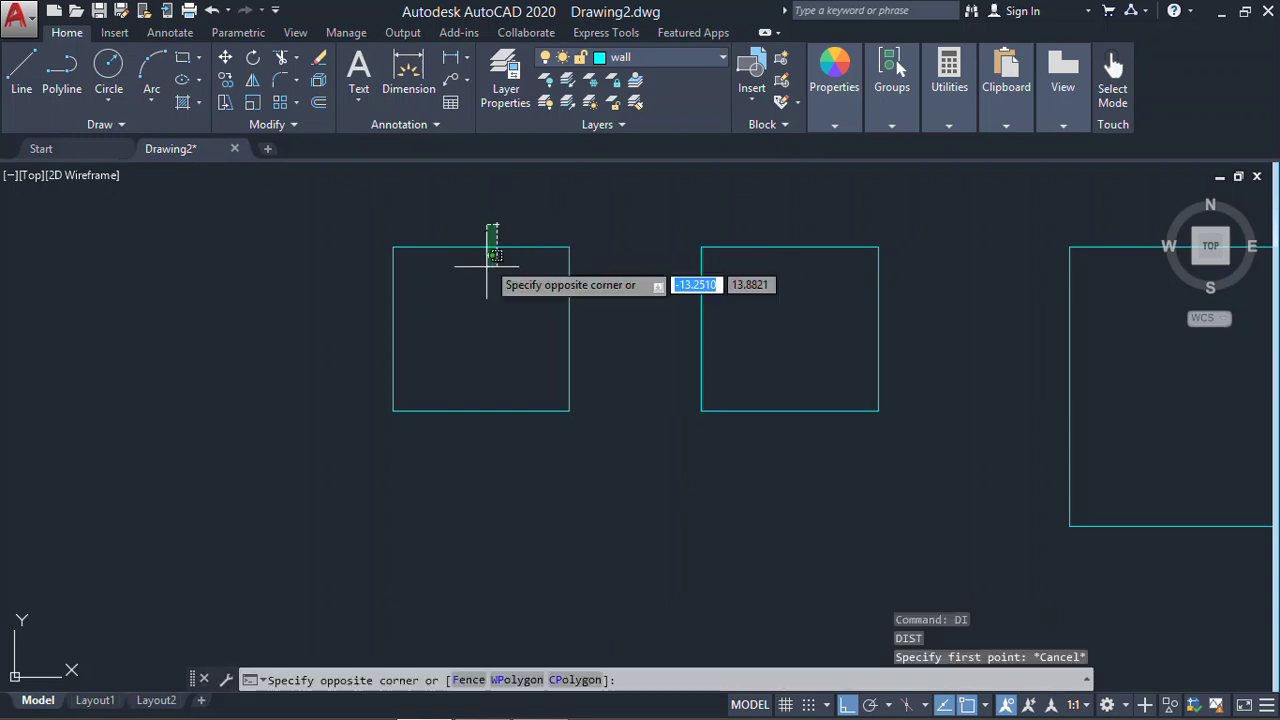
left_click(486, 278)
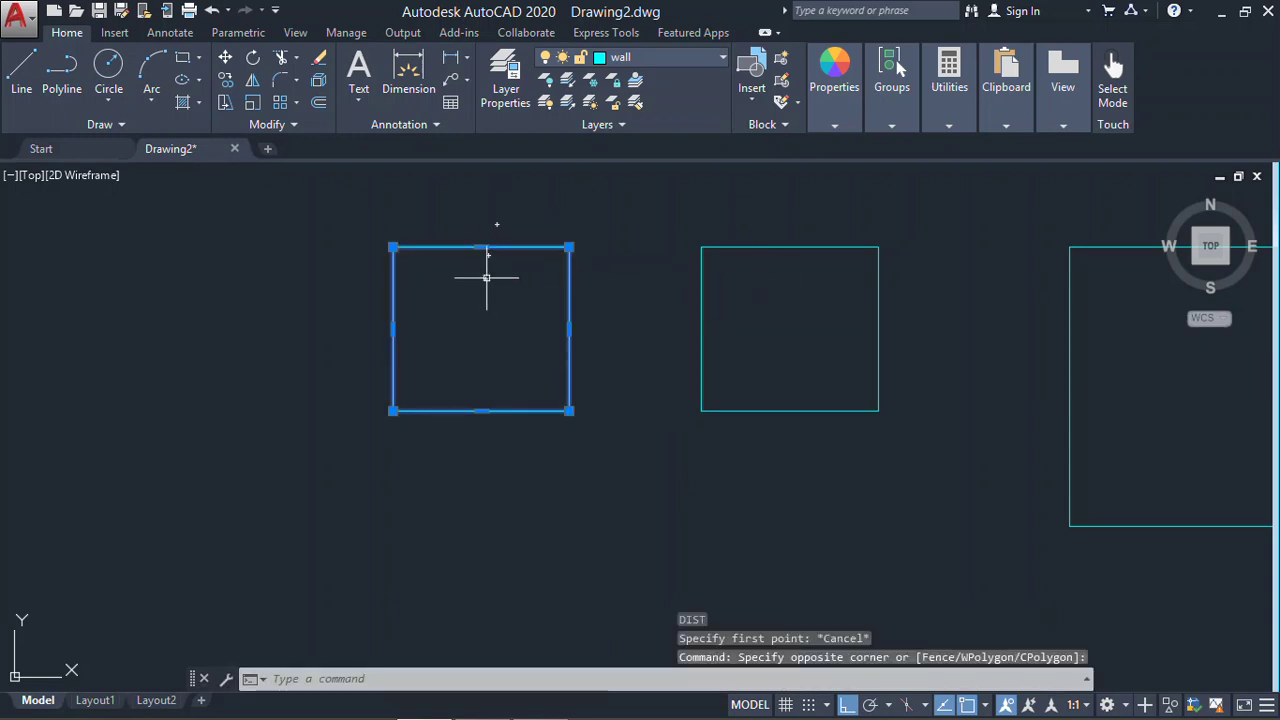
key("Escape")
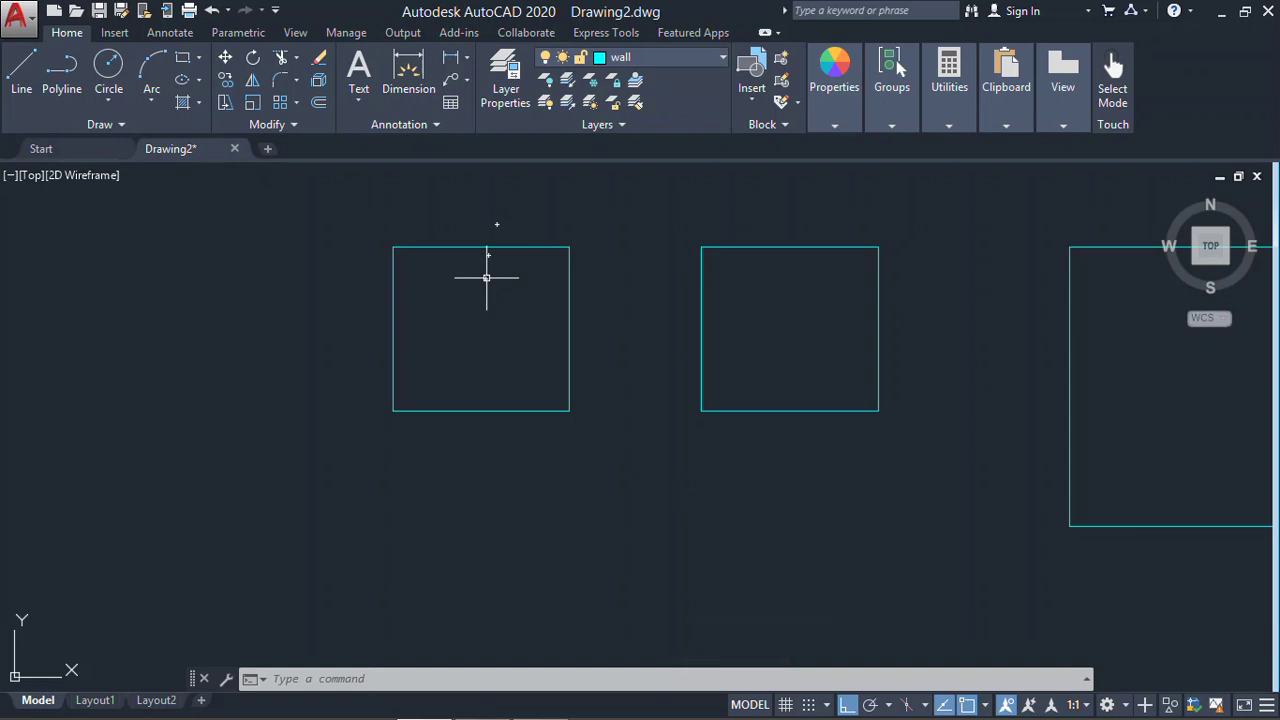
Scale the westernmost rectangle by a factor of 0.5 about its upper-right corner
type("SC")
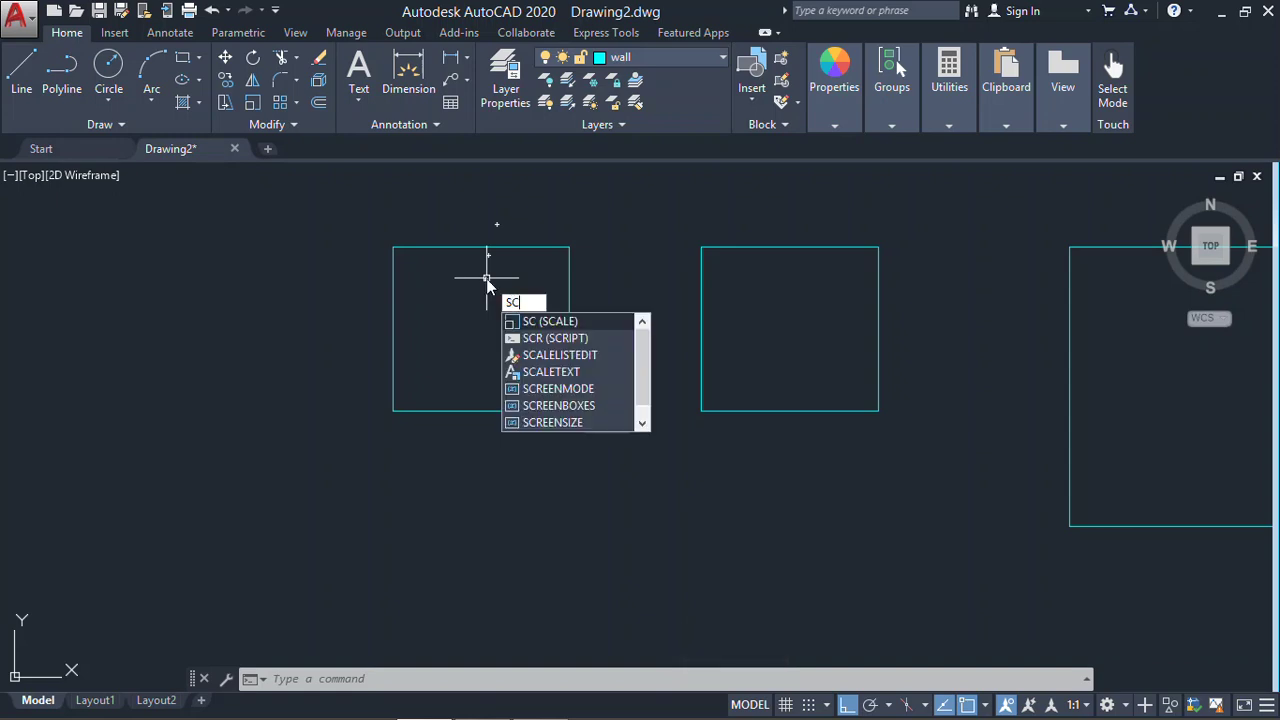
key("Return")
left_click(582, 222)
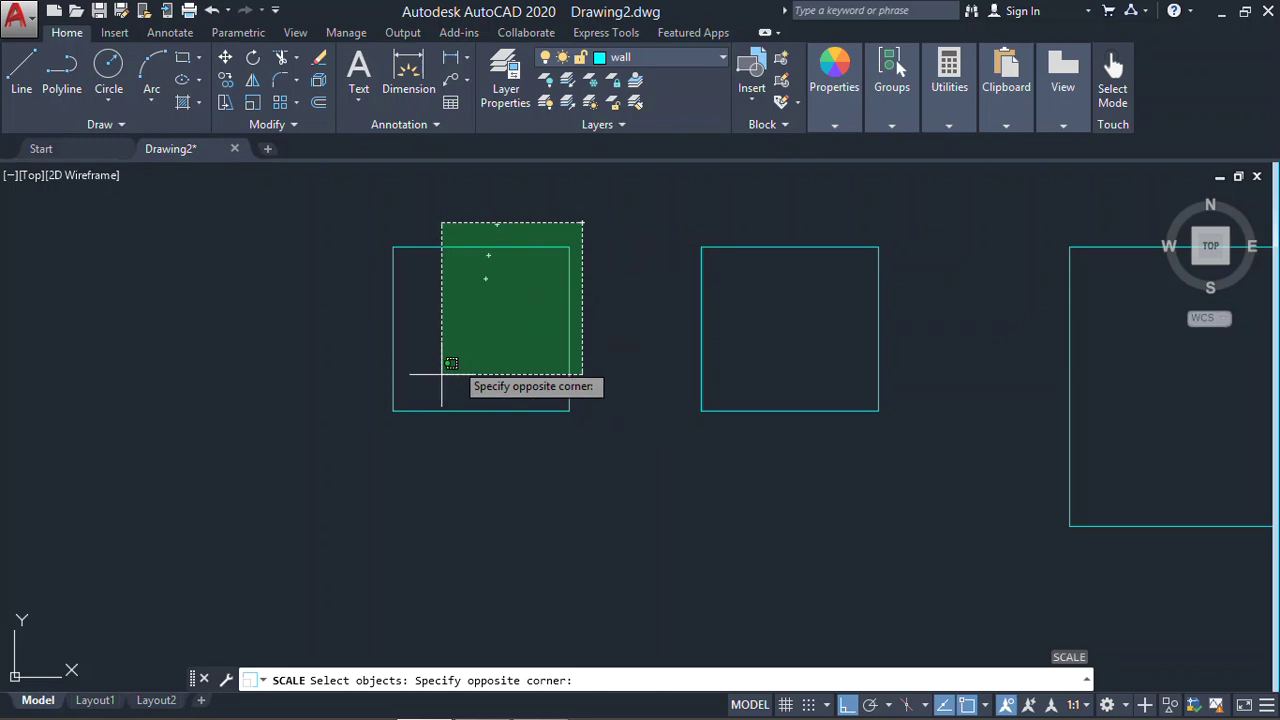
left_click(440, 370)
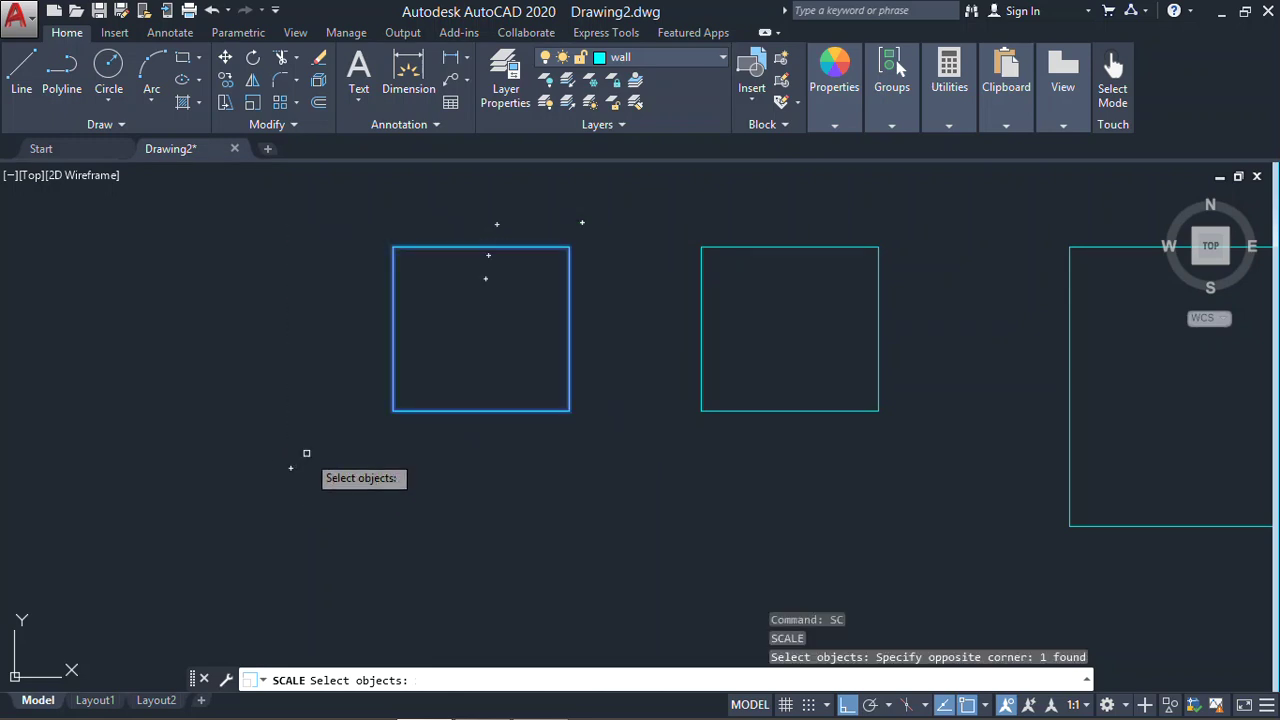
key("Return")
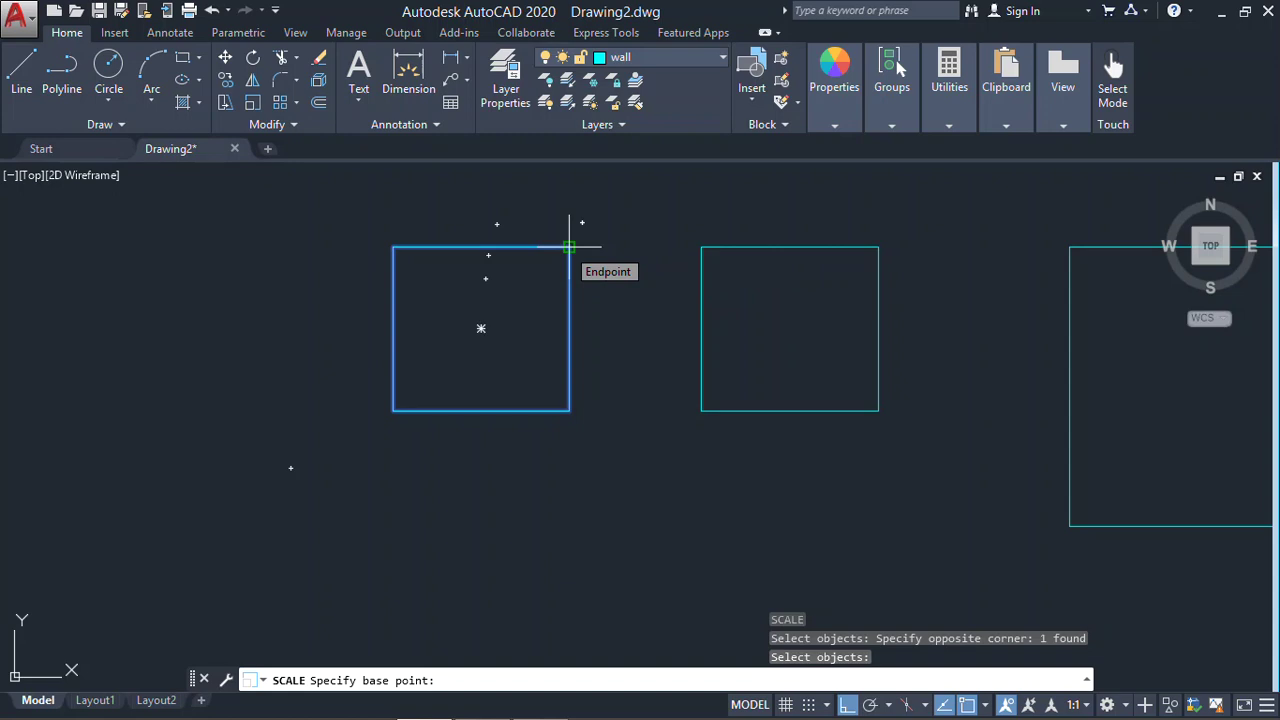
left_click(569, 246)
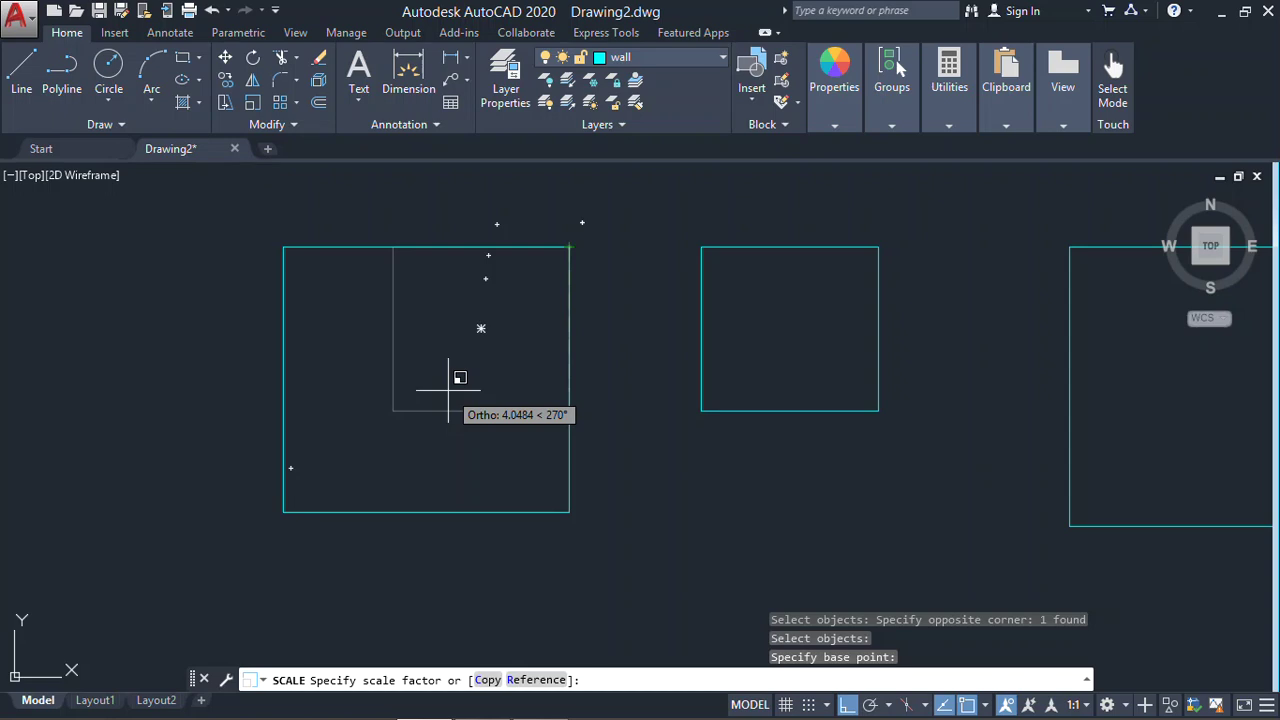
type(".5")
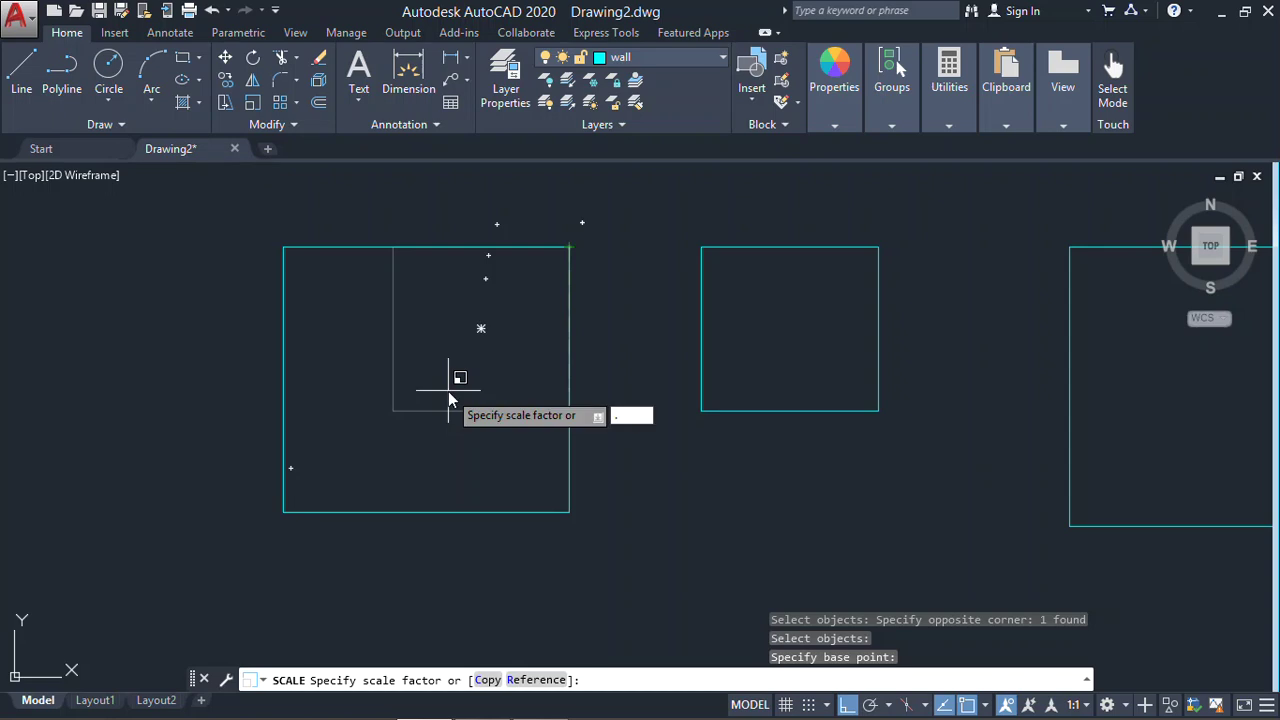
key("Return")
Copy the rectangle immediately east of the half-size one horizontally to the empty space west of the half-size one
type("co")
key("Return")
left_click(790, 326)
left_click(648, 467)
key("Return")
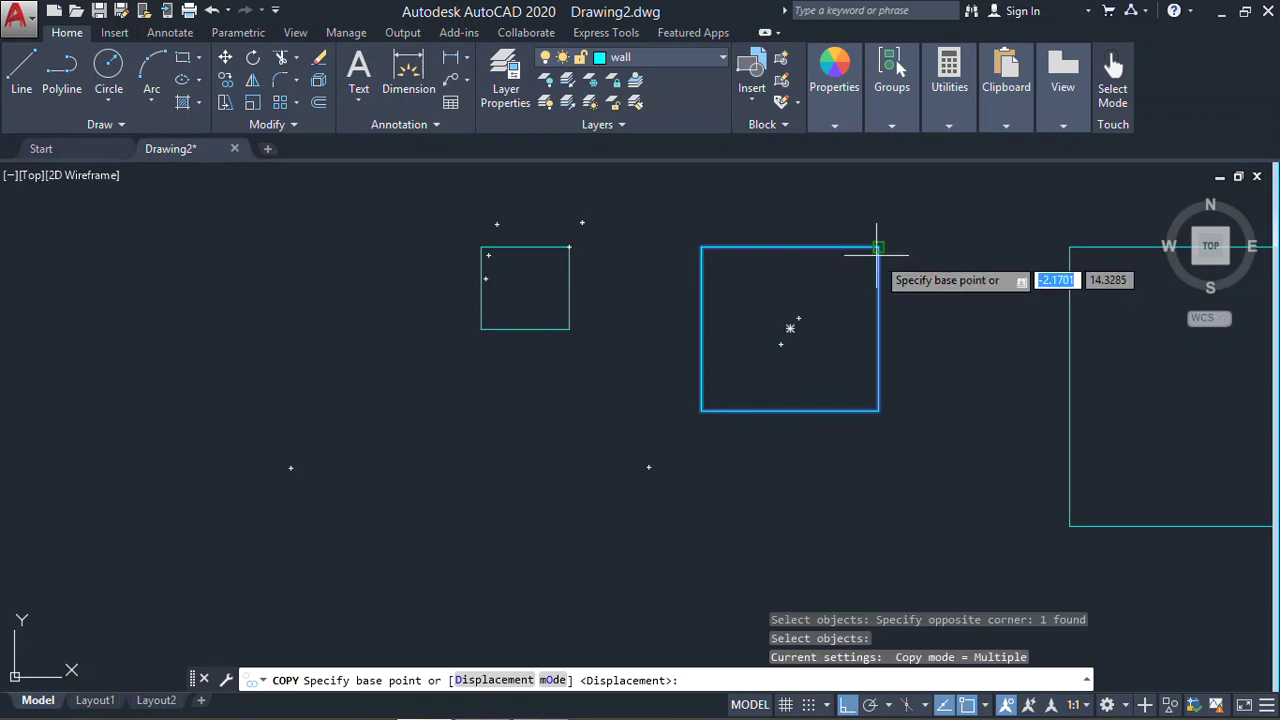
left_click(877, 248)
left_click(336, 268)
mouse_move(336, 268)
middle_mouse_down()
mouse_move(528, 271)
mouse_move(570, 257)
middle_mouse_up()
key("Escape")
Scale the new westernmost rectangle by a factor of 2 about its upper-right corner
type("s")
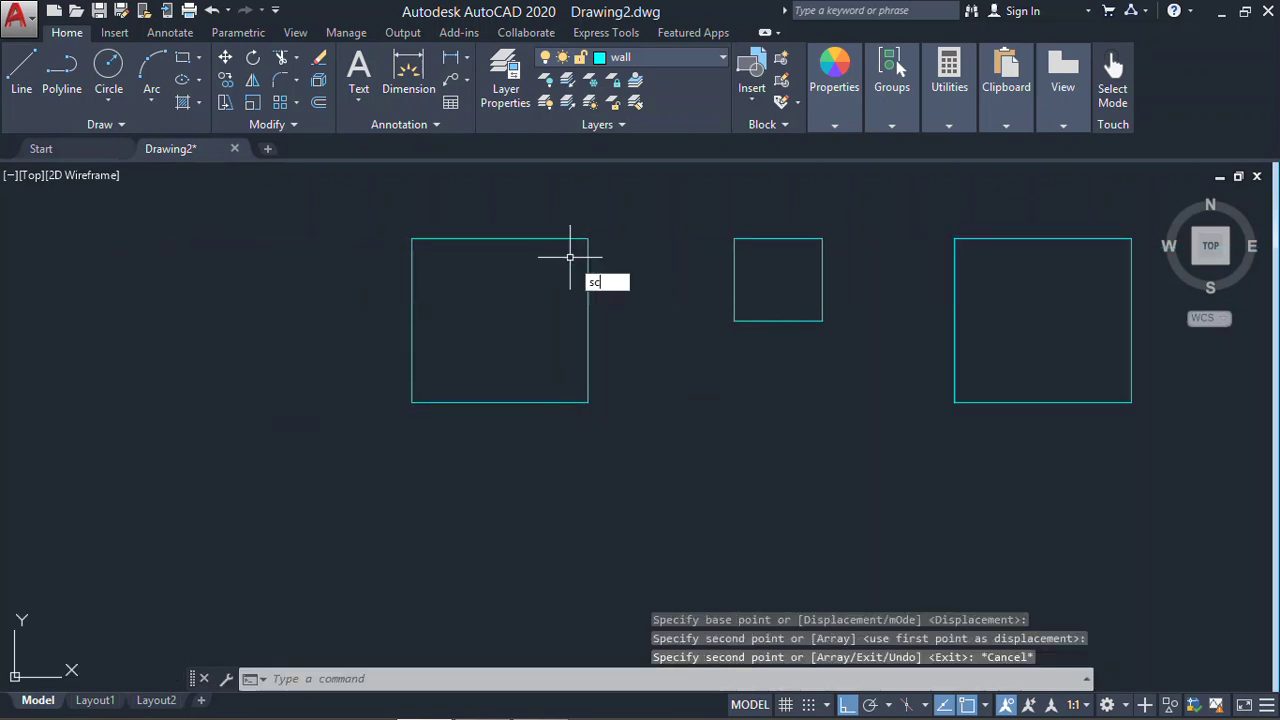
type("c")
key("Return")
left_click(586, 226)
left_click(378, 444)
key("Return")
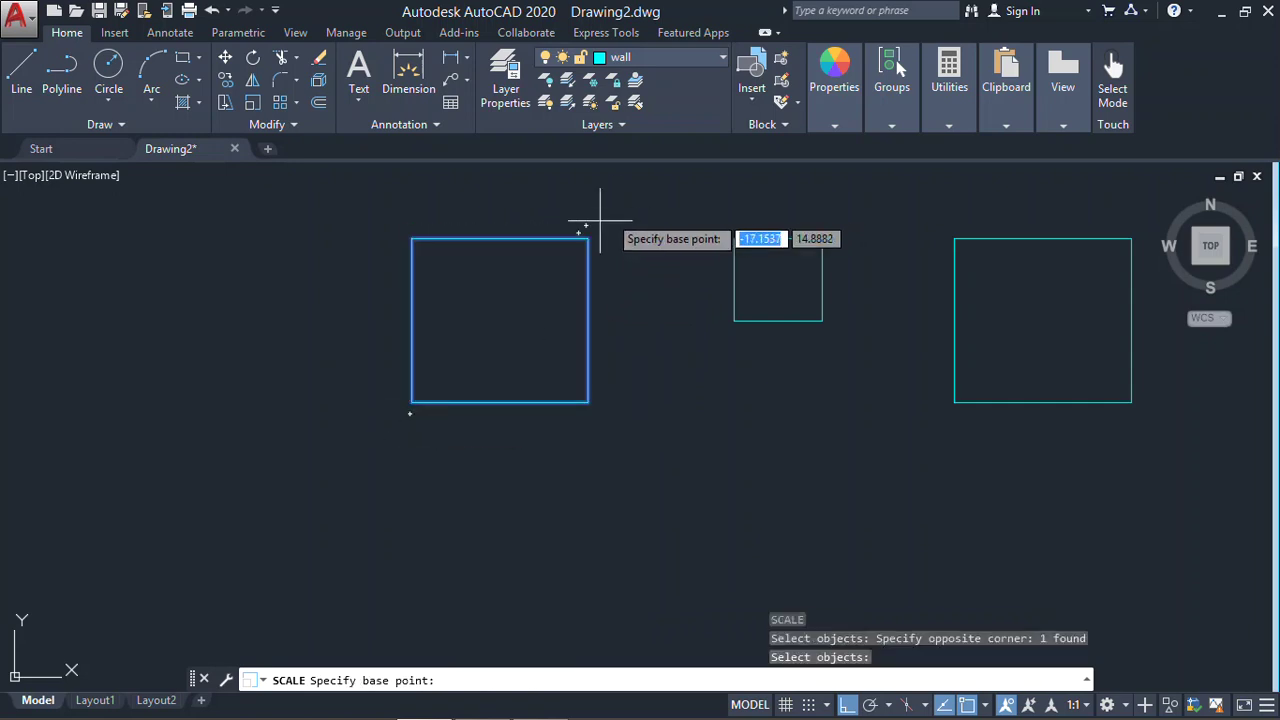
left_click(588, 238)
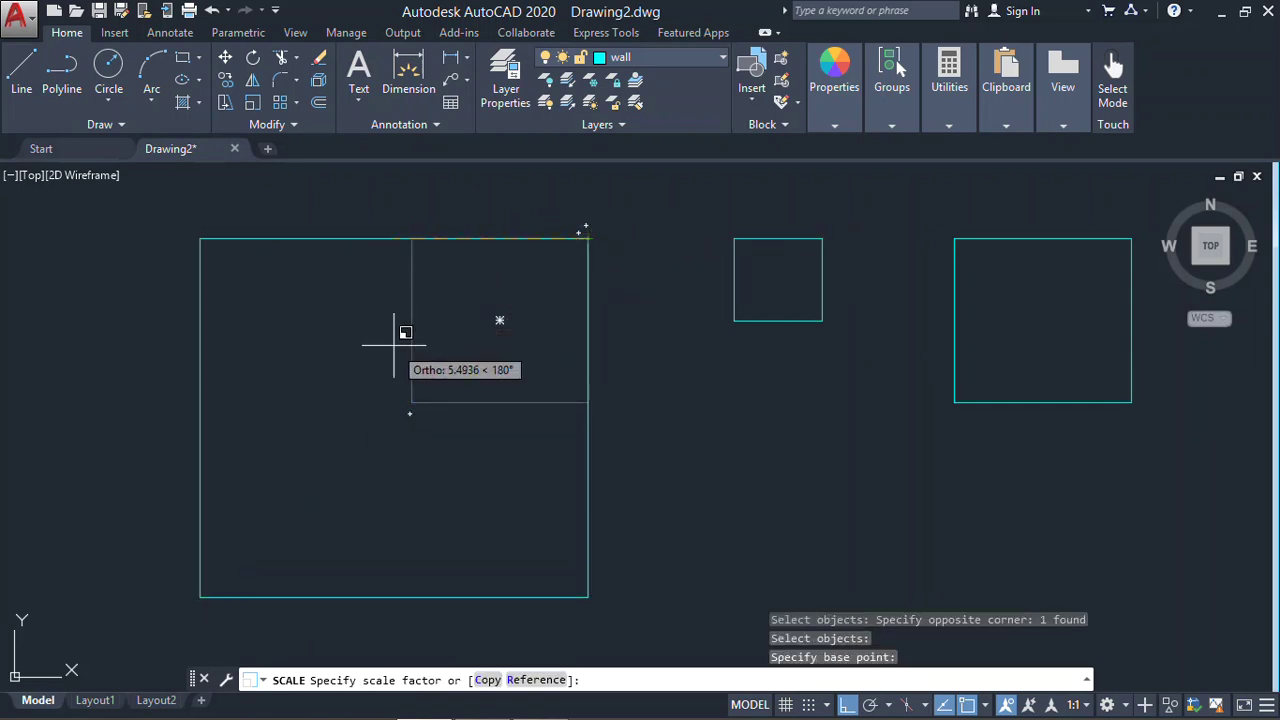
type("2")
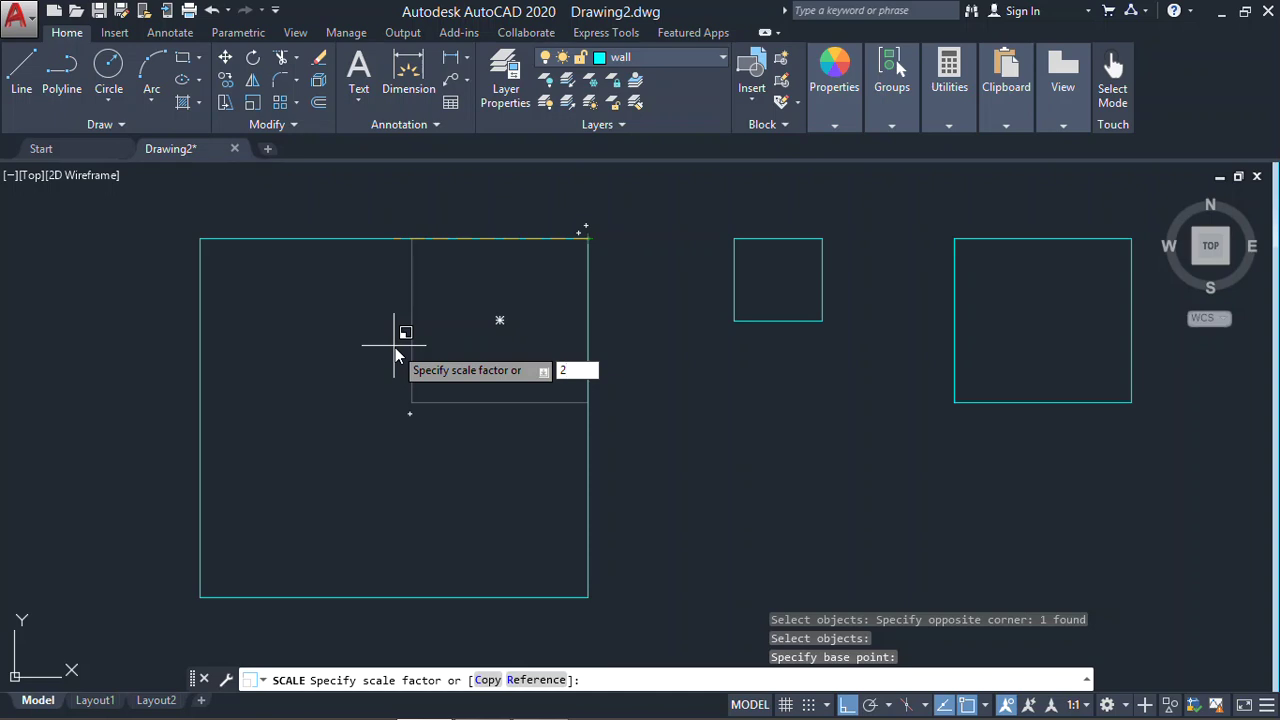
key("Return")
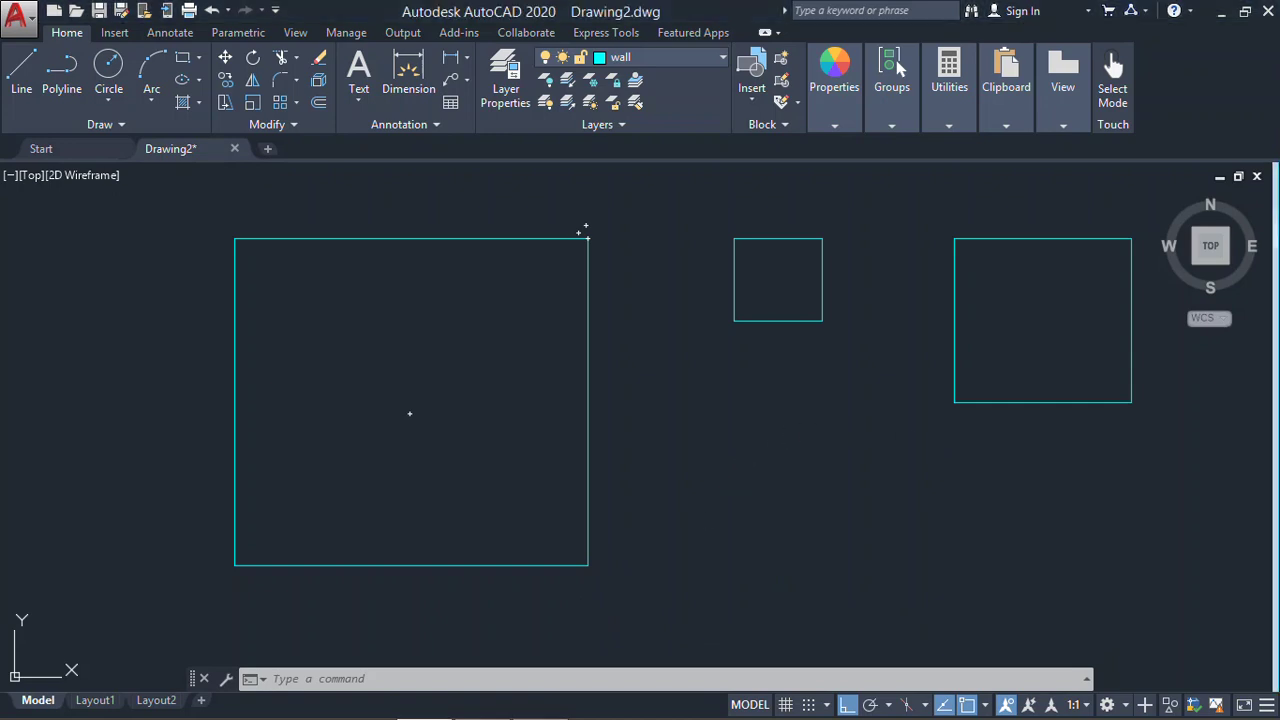
Erase all four practice rectangles west of the house plan
middle_click_drag(866, 410, 563, 429)
scroll(640, 391, "down", 6)
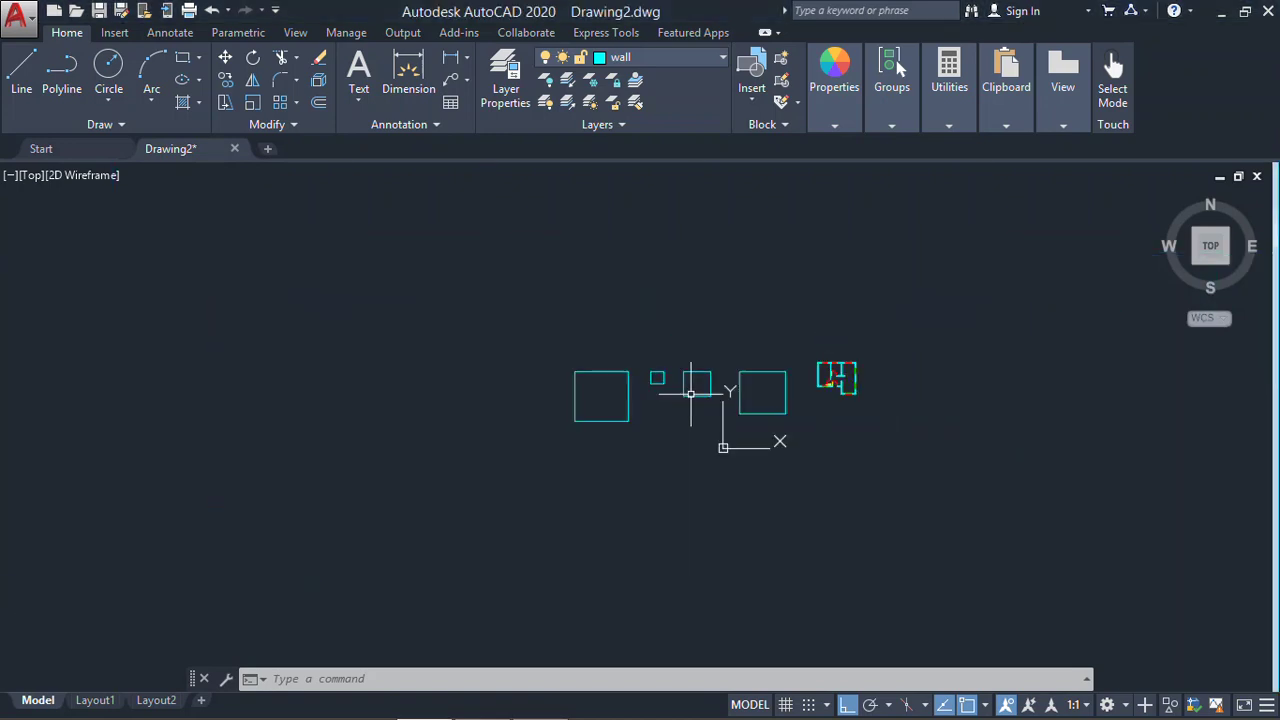
left_click(770, 362)
left_click(436, 450)
key("Delete")
Examine the reference house plan image in Photo Gallery and return to the AutoCAD drawing
middle_click_drag(740, 418, 621, 409)
scroll(586, 360, "up", 10)
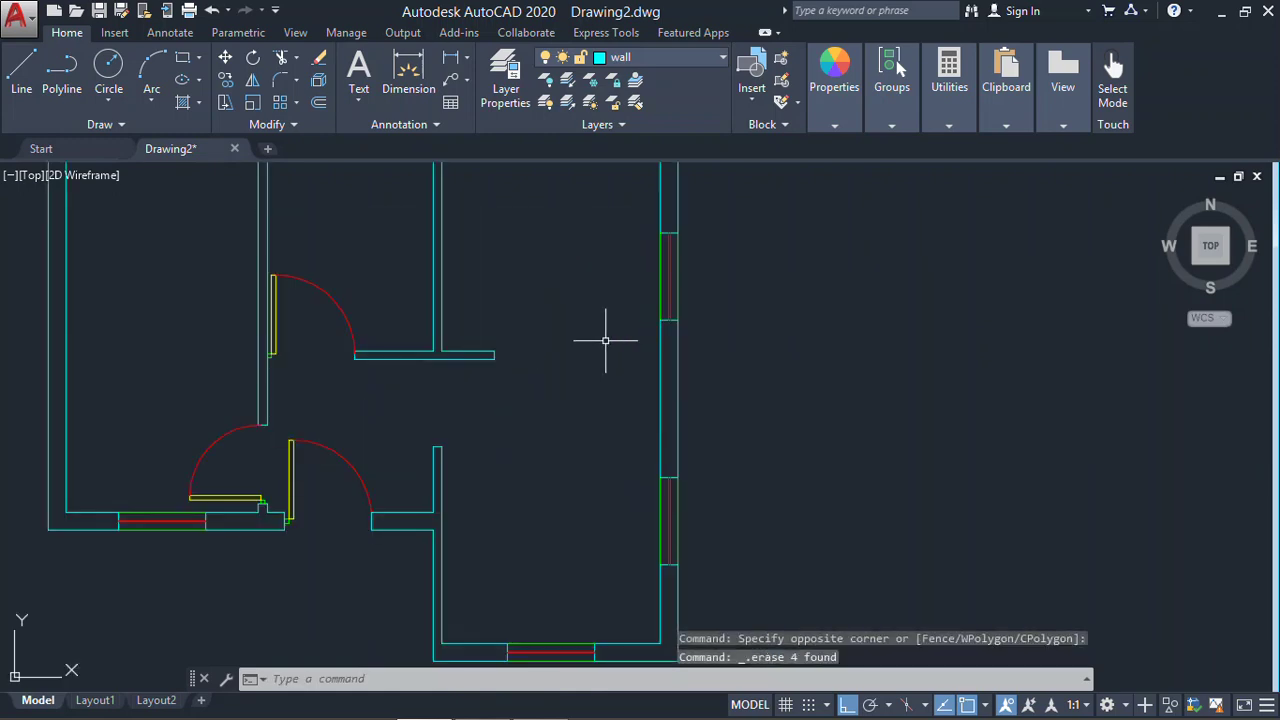
scroll(648, 347, "down", 4)
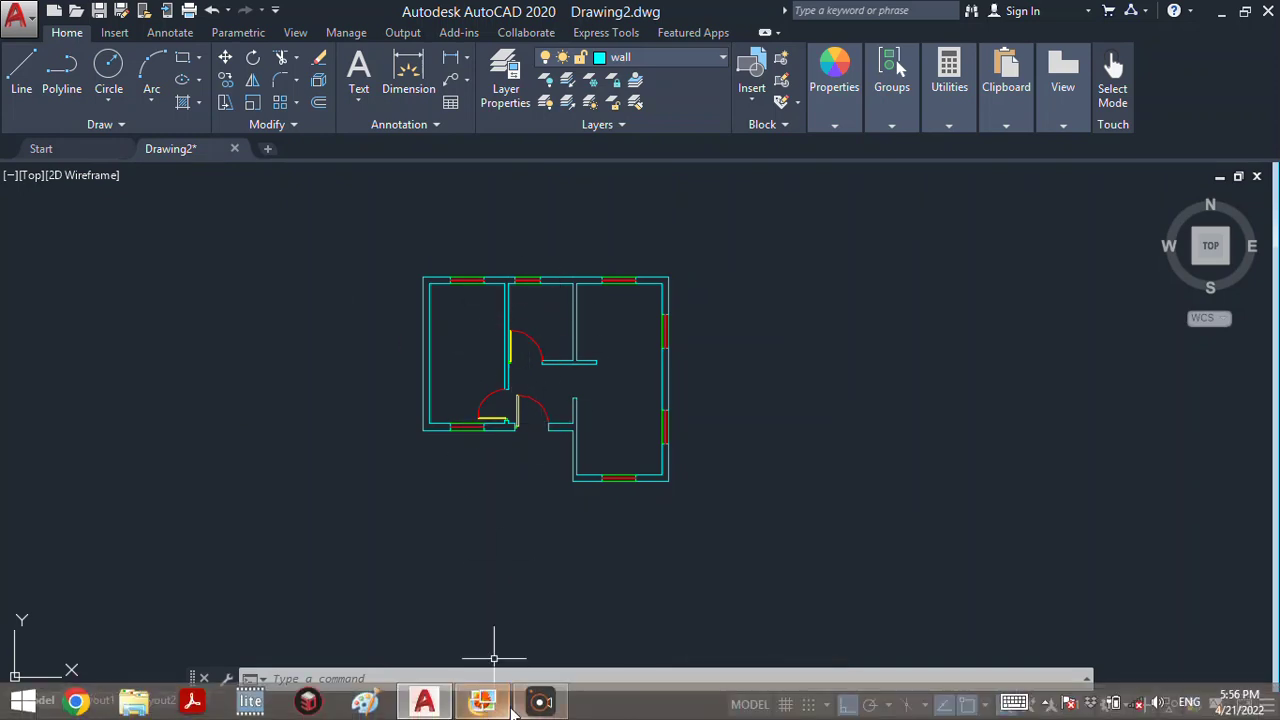
left_click(509, 705)
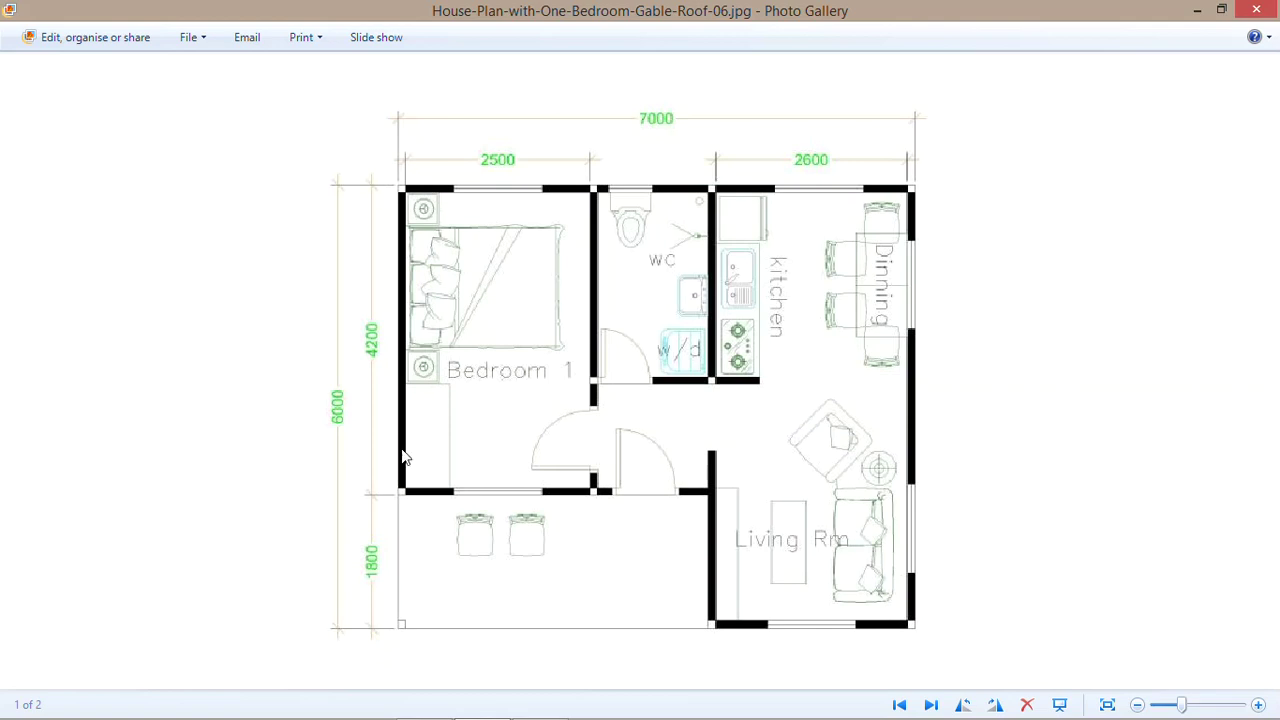
left_click(1199, 8)
middle_click_drag(663, 337, 643, 309)
middle_click_drag(637, 249, 608, 297)
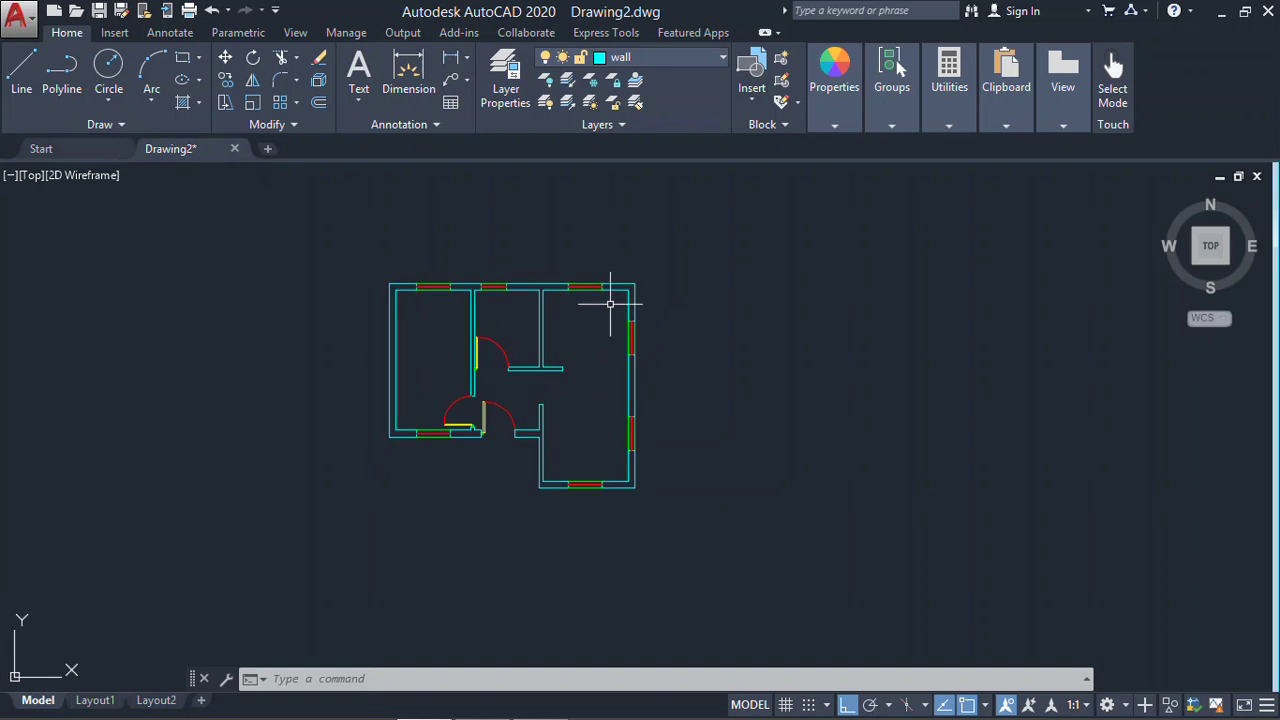
left_click(668, 58)
left_click(630, 194)
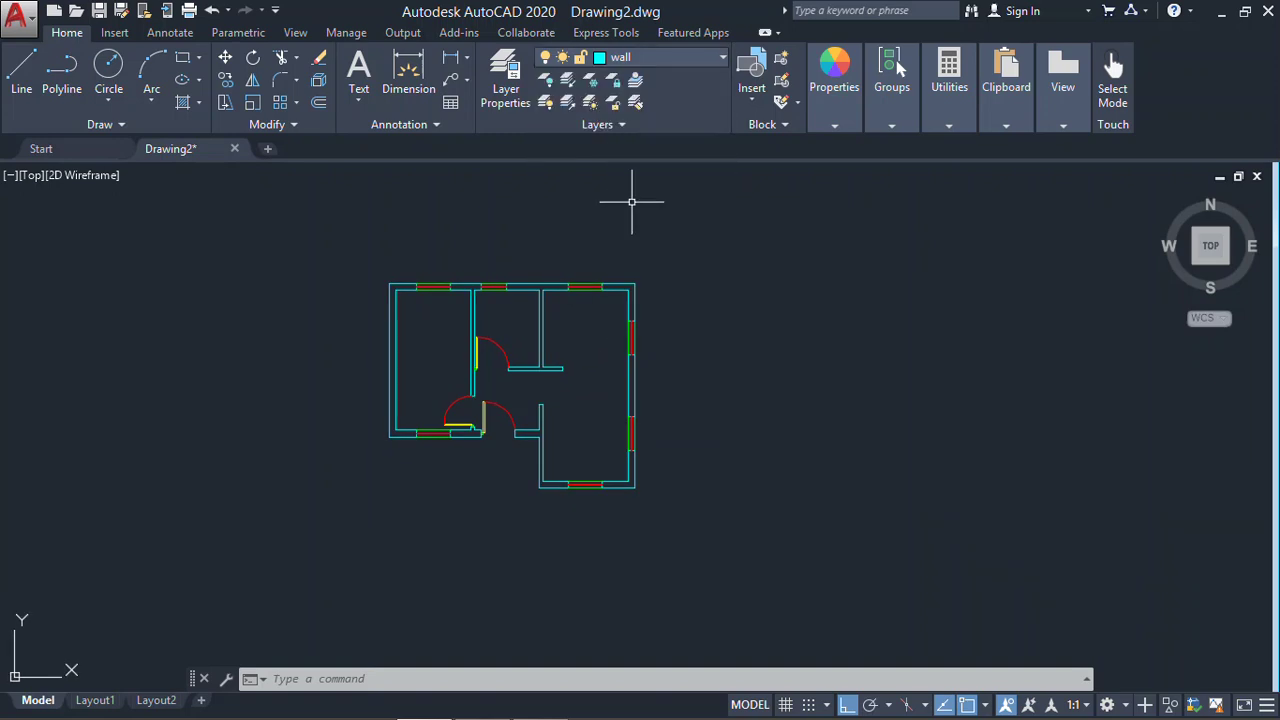
Hatch the north wall's central section, its attached partition and the northeast corner wall with the HOUND pattern
scroll(618, 281, "up", 4)
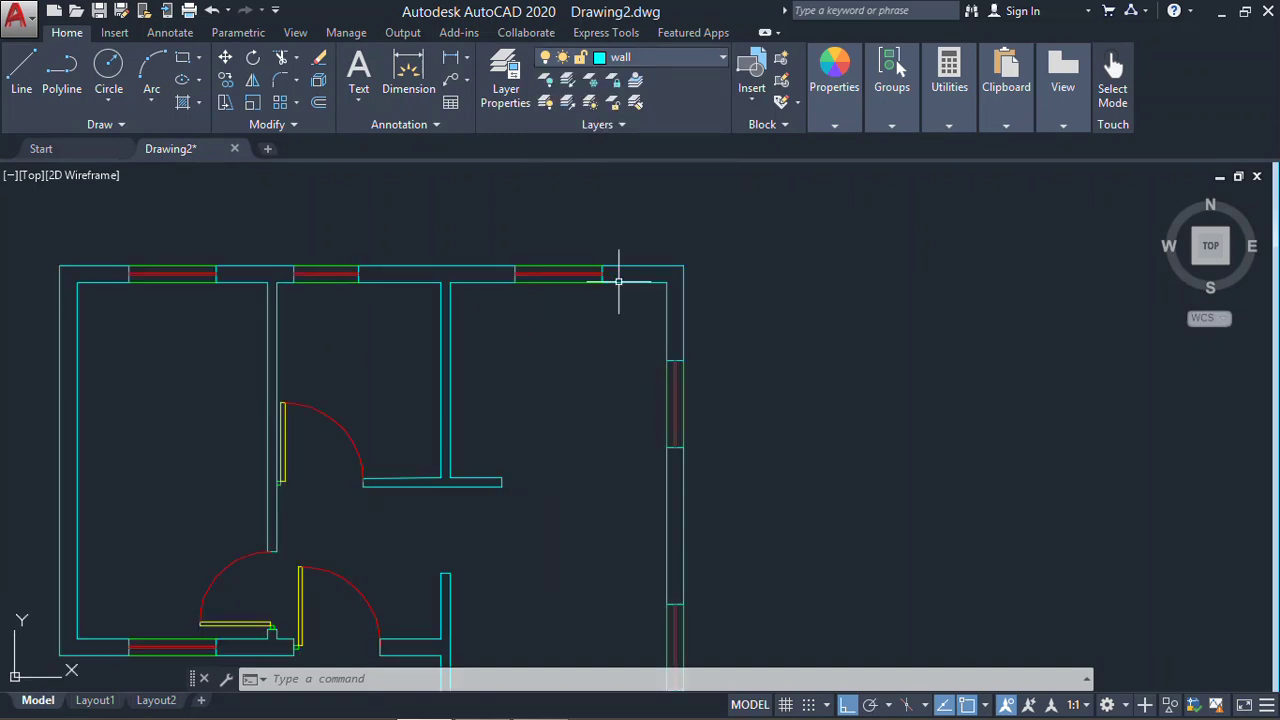
type("H")
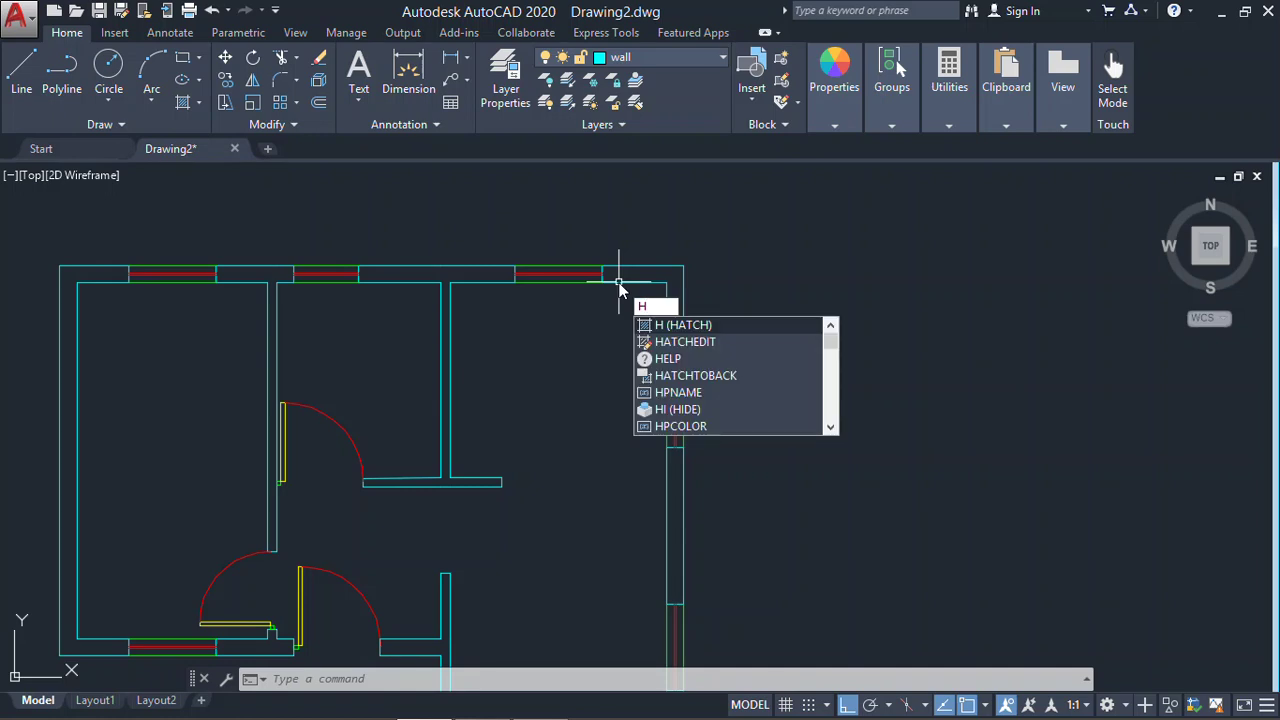
key("Return")
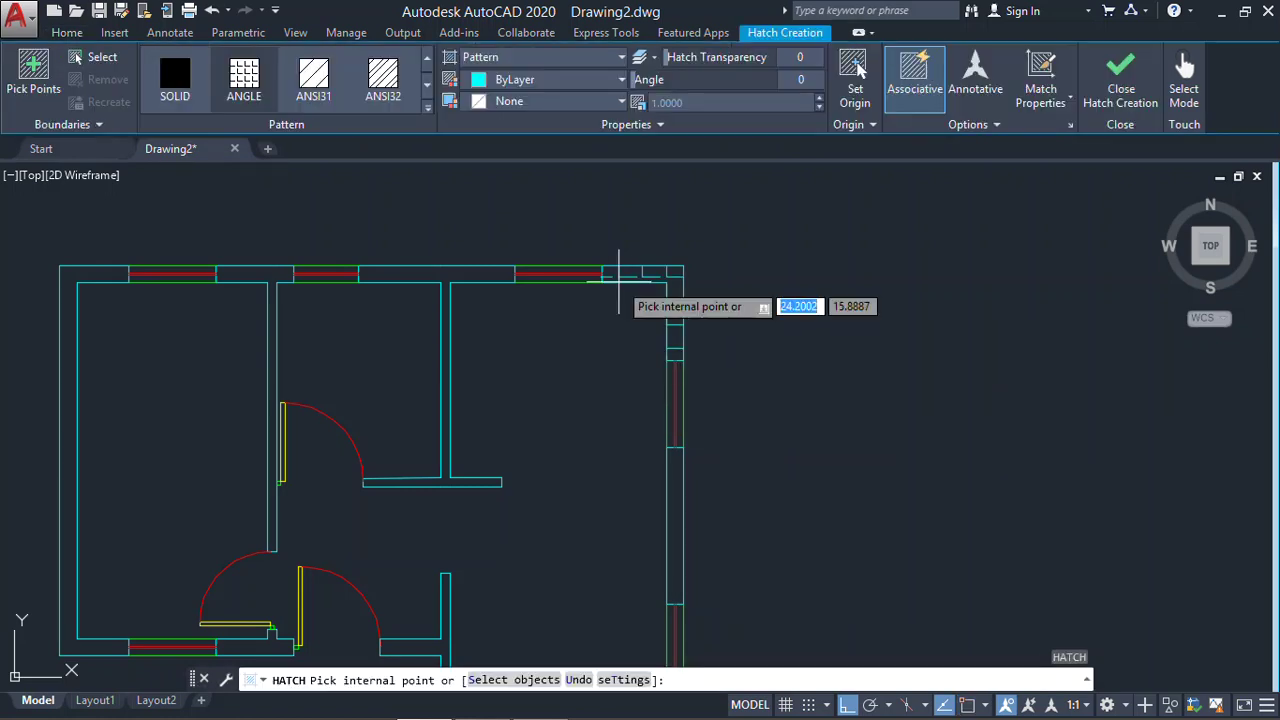
left_click(427, 87)
left_click(428, 110)
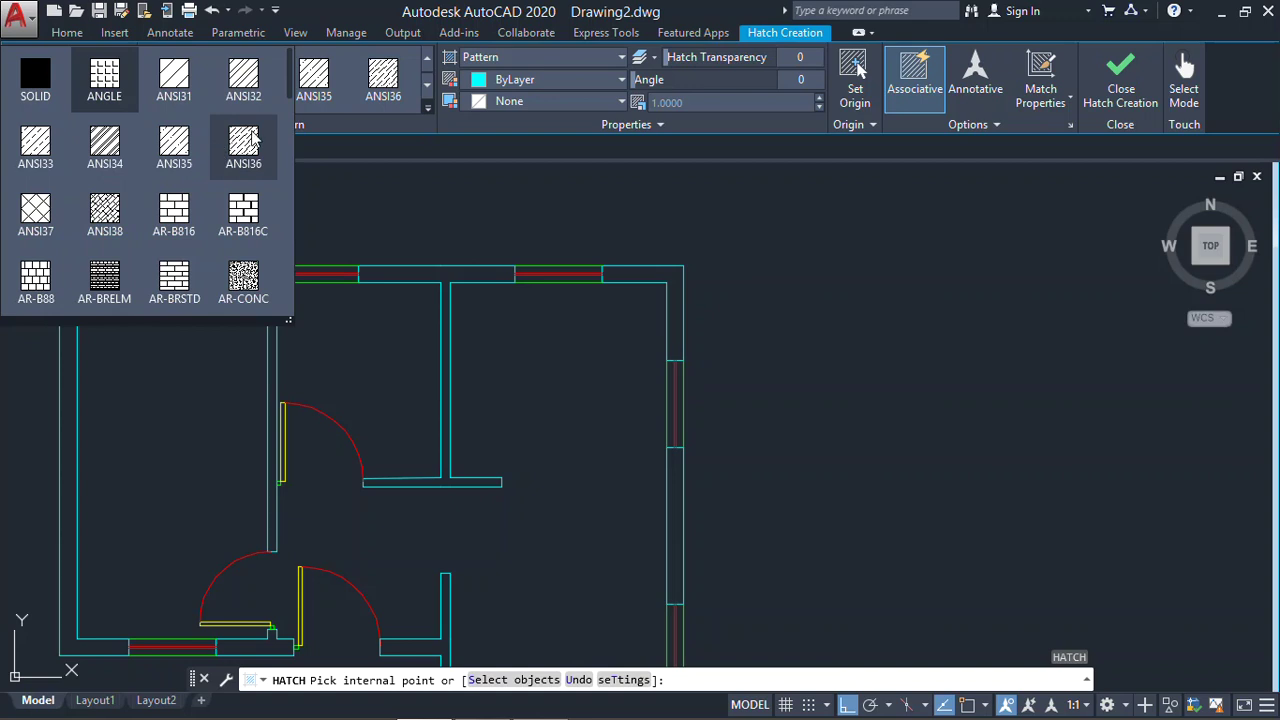
scroll(290, 105, "down", 2)
scroll(290, 105, "down", 7)
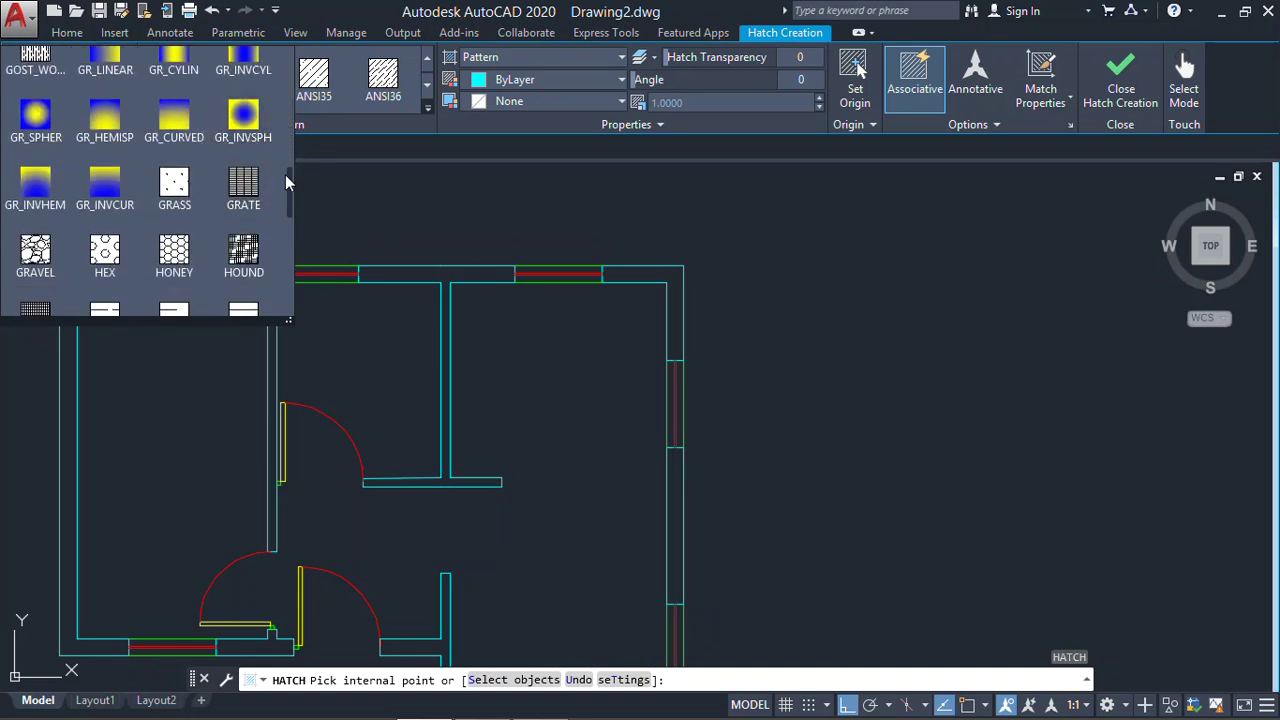
mouse_move(290, 186)
left_mouse_down()
mouse_move(290, 290)
mouse_move(286, 194)
left_mouse_up()
left_click(244, 205)
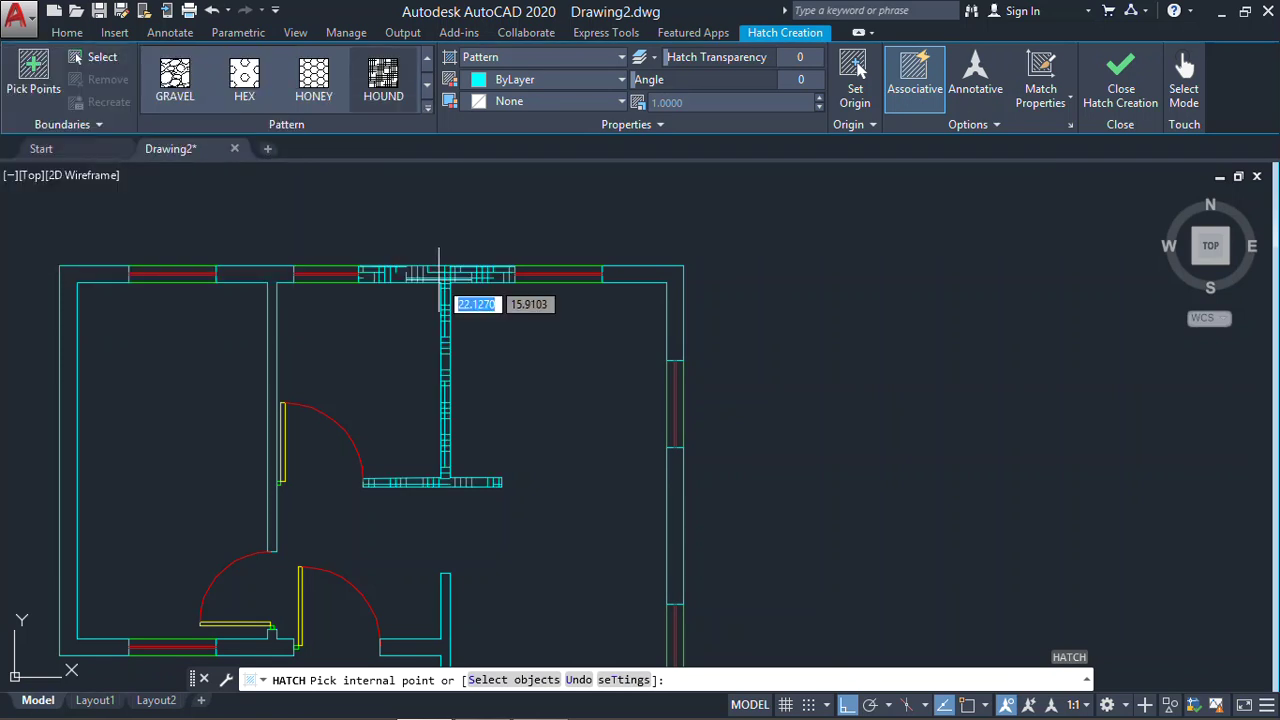
middle_click_drag(660, 272, 572, 172)
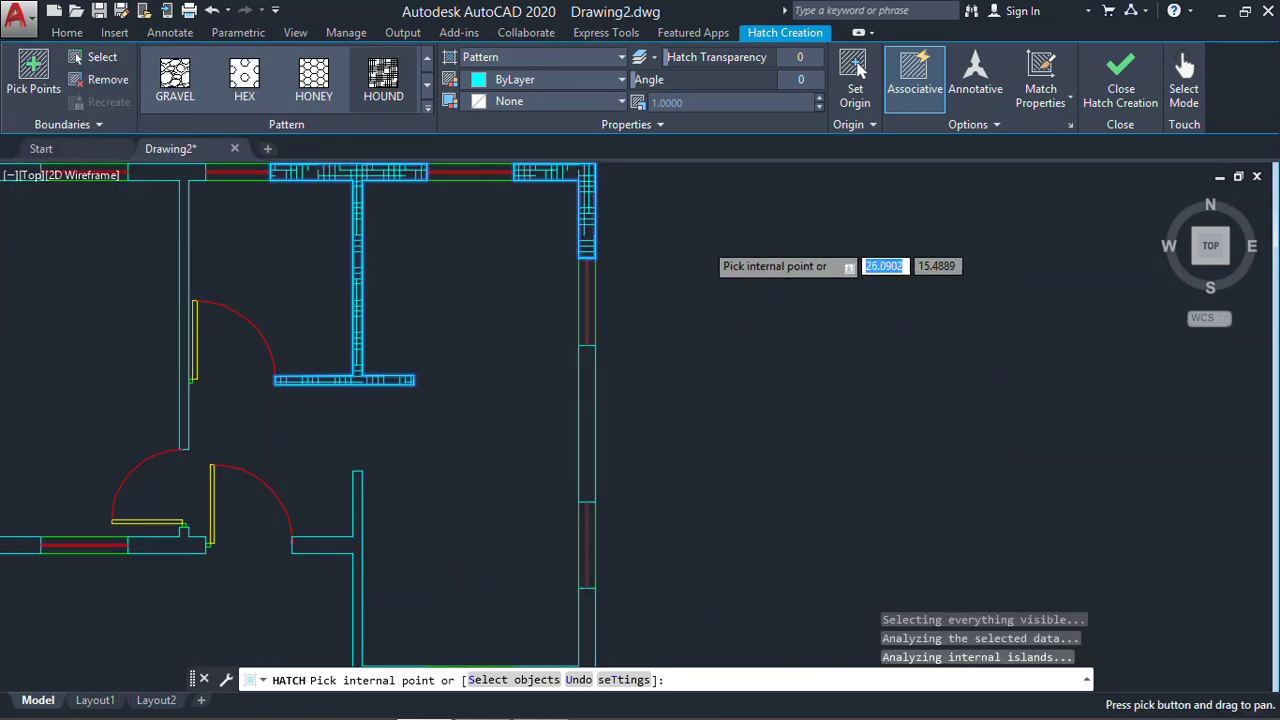
Switch the wall hatch to the HONEY pattern and add all remaining exterior and interior wall segments to it
left_click(317, 86)
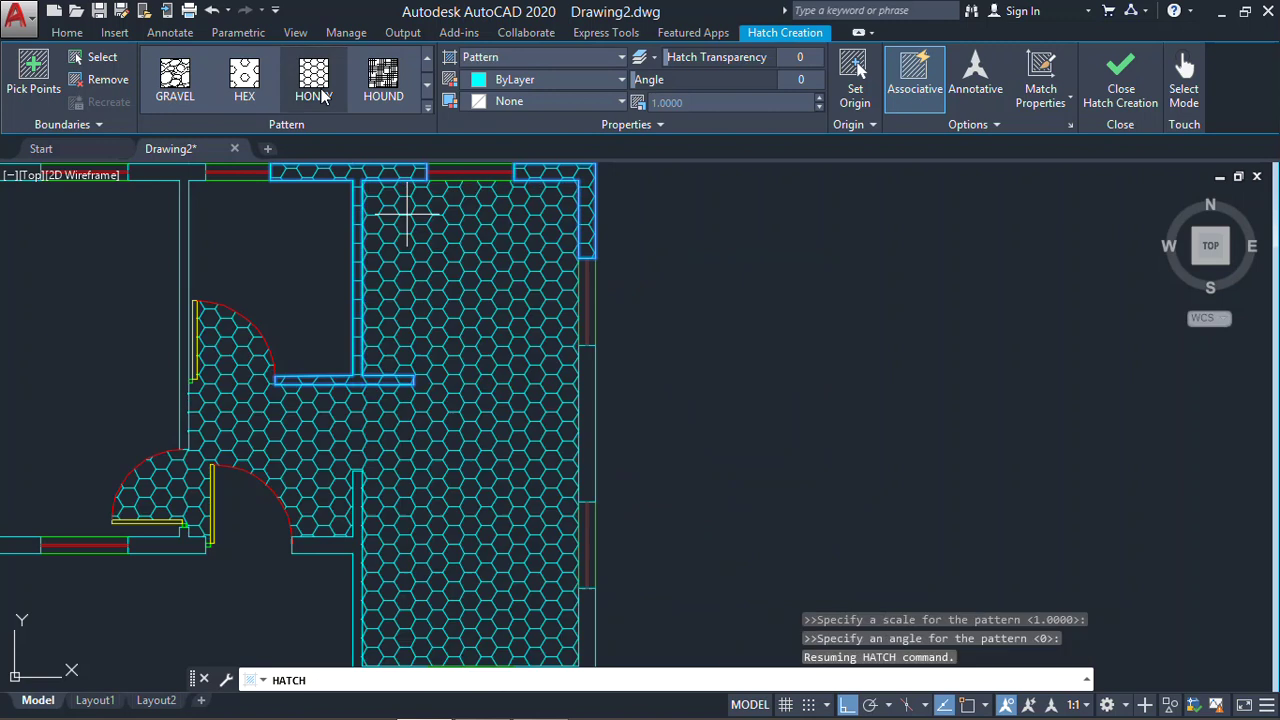
left_click(599, 392)
middle_click_drag(590, 400, 655, 251)
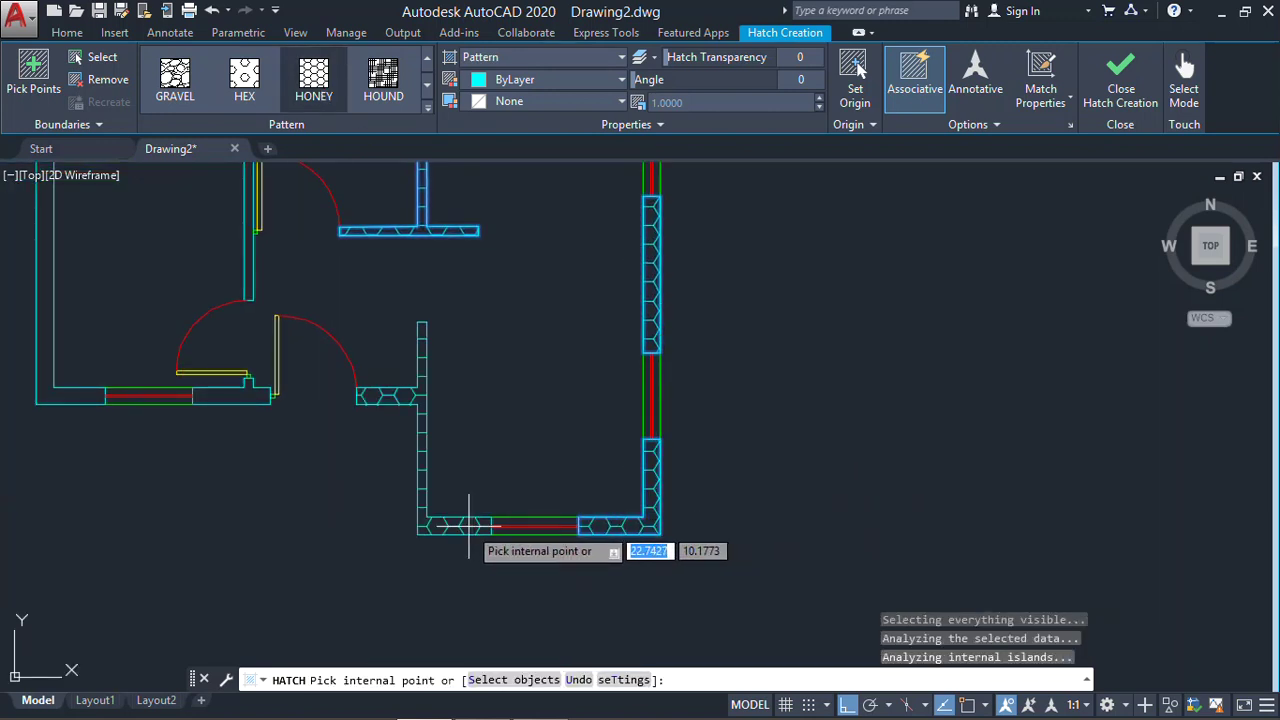
middle_click_drag(443, 486, 743, 557)
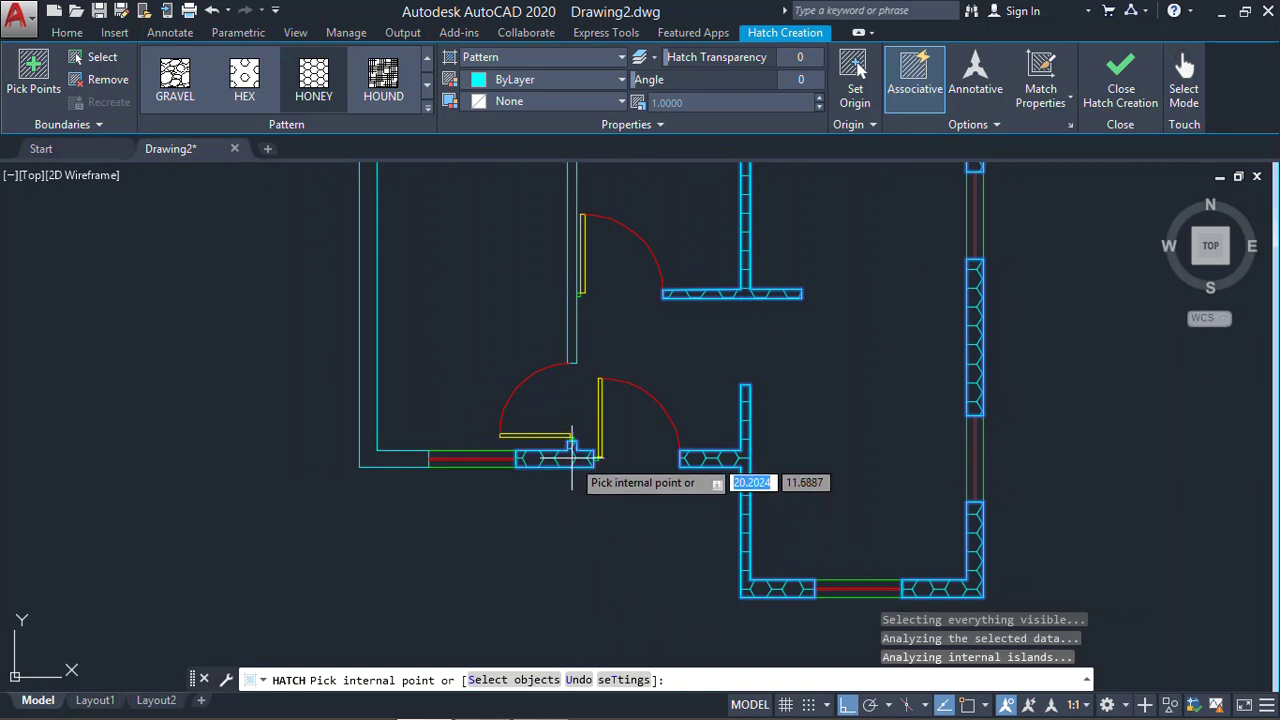
scroll(500, 371, "down", 4)
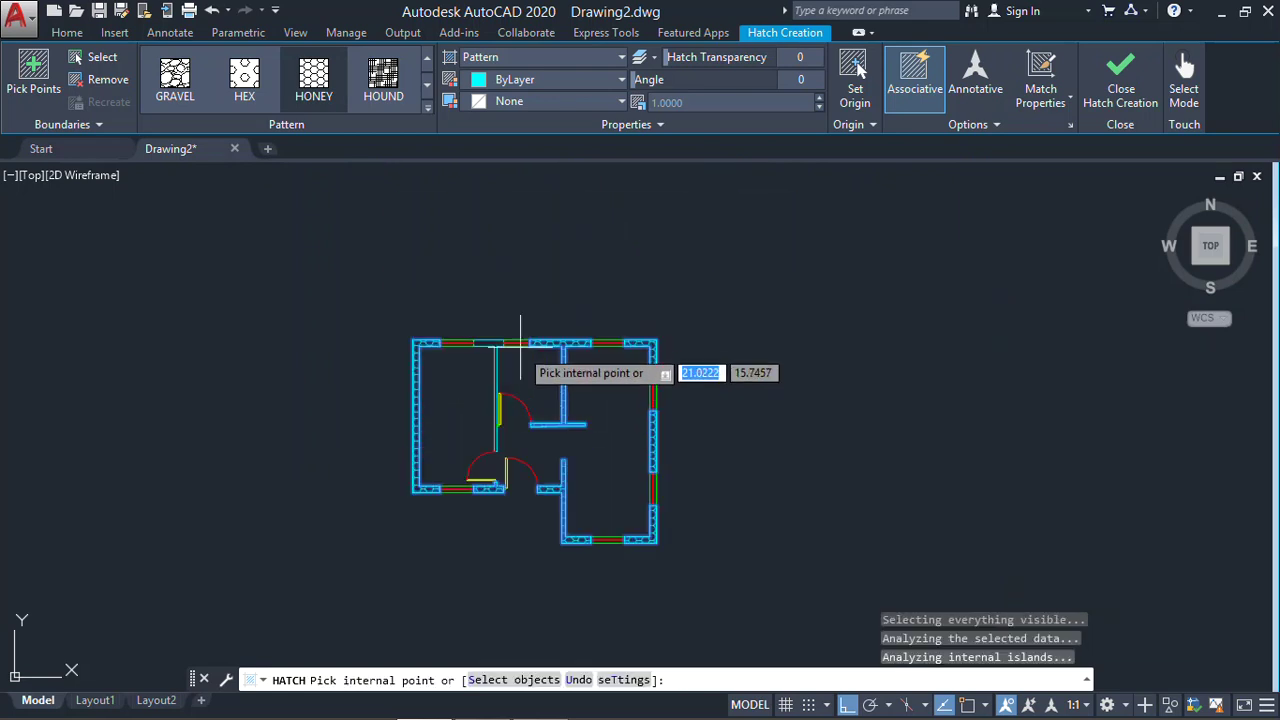
scroll(515, 300, "up", 7)
scroll(493, 340, "down", 5)
scroll(570, 345, "up", 6)
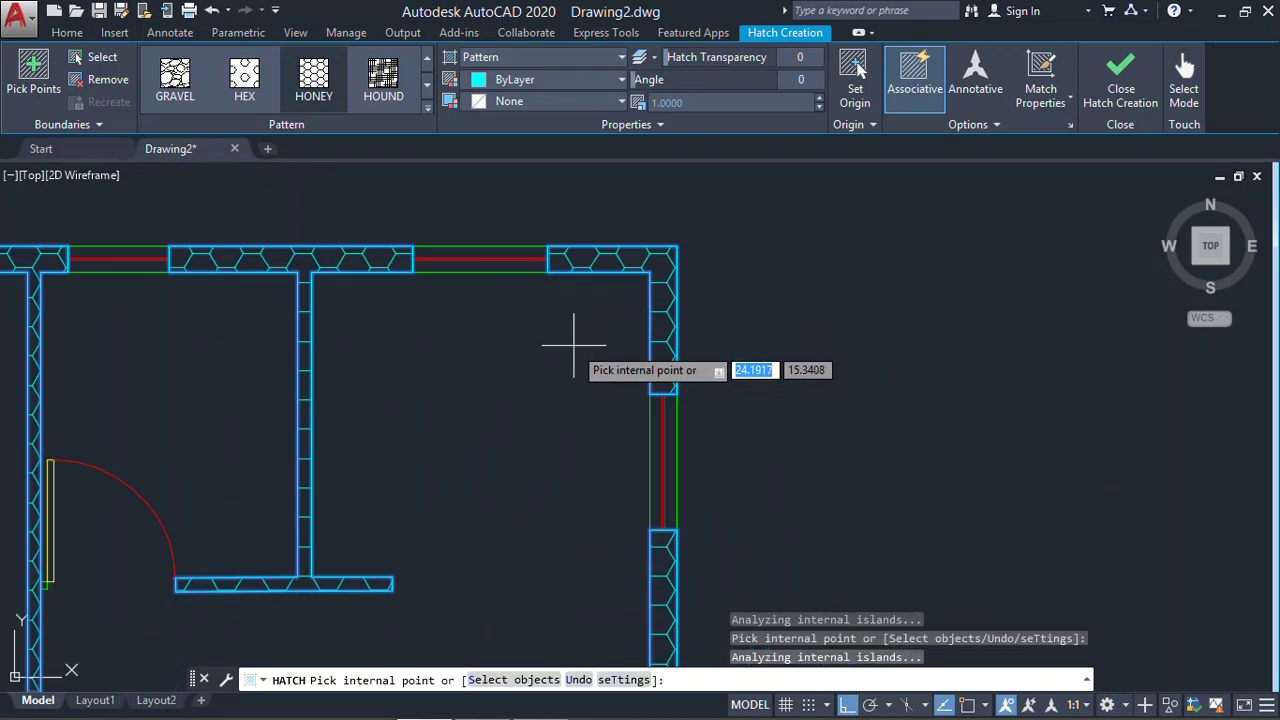
scroll(570, 345, "down", 3)
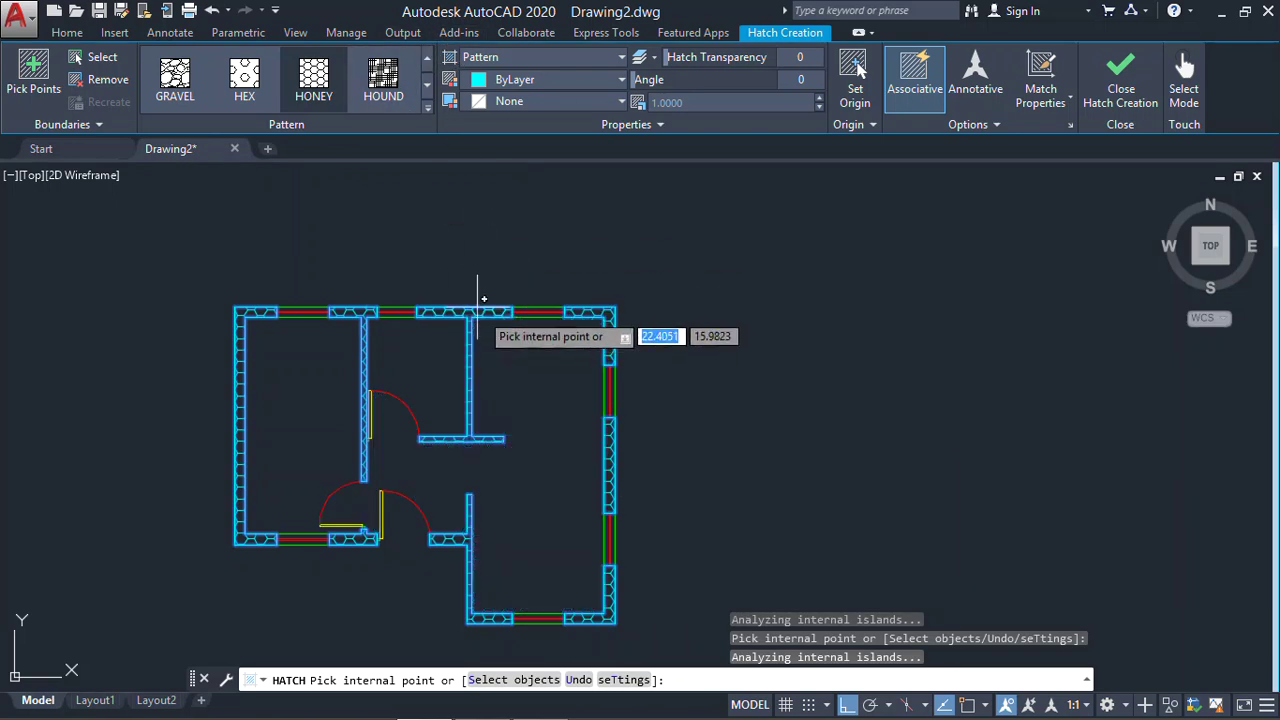
Try the GRASS and GRATE patterns and a blue-yellow gradient on the hatched walls
left_click(427, 58)
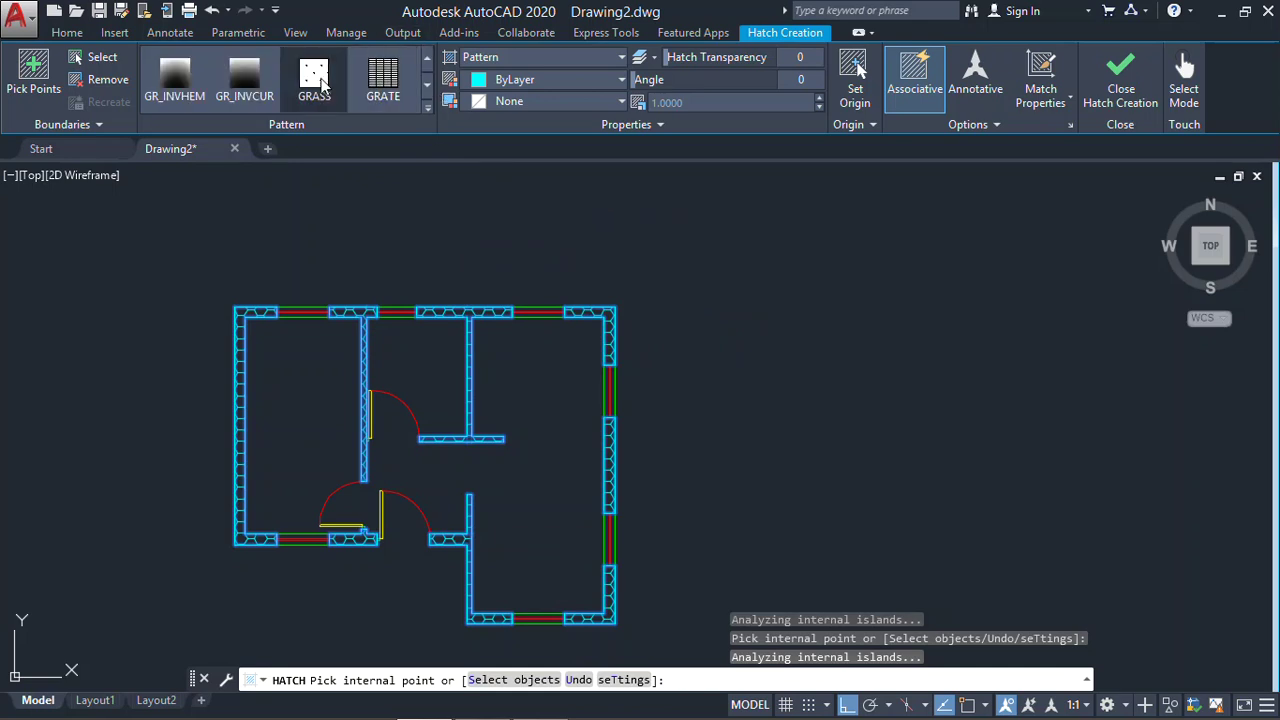
left_click(314, 80)
left_click(383, 78)
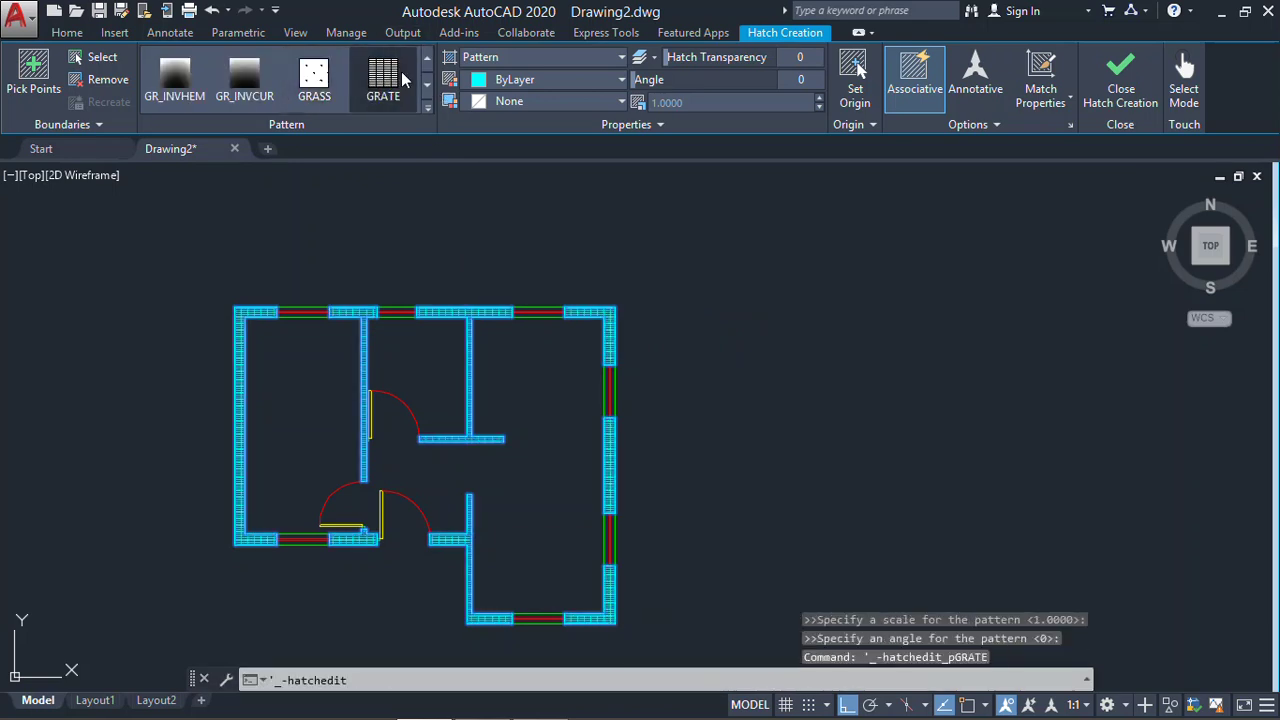
left_click(428, 58)
left_click(330, 81)
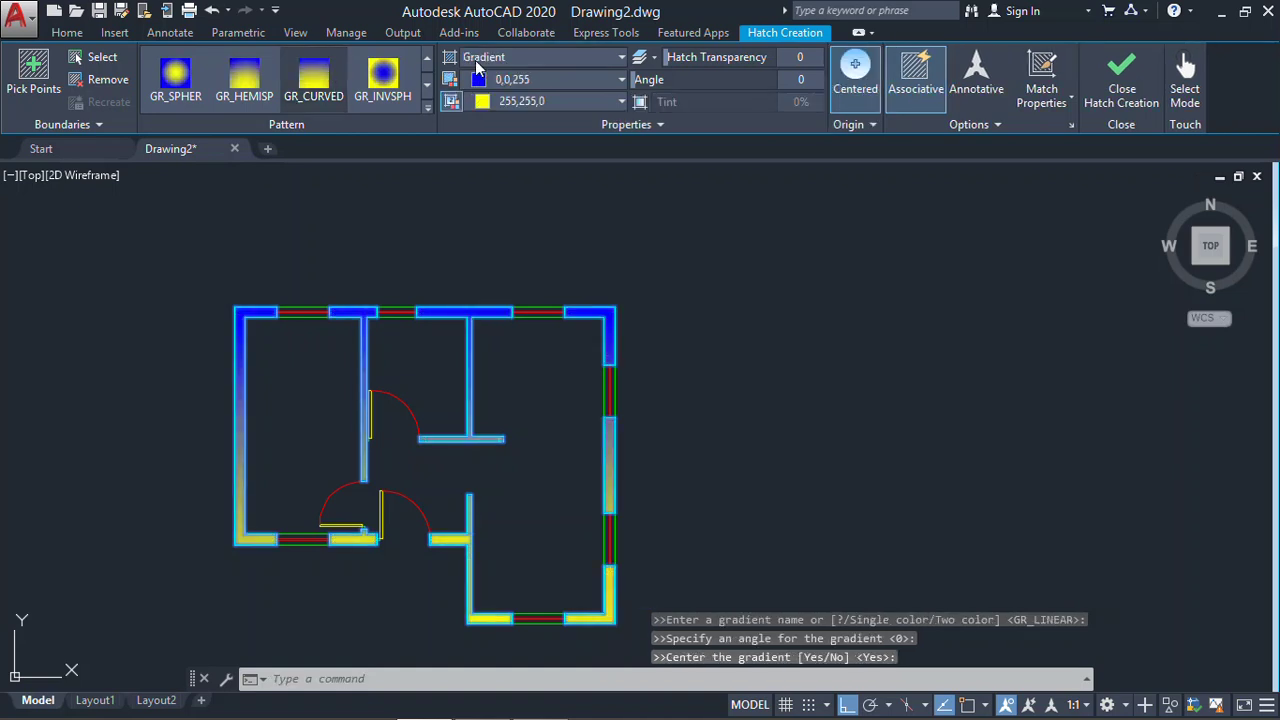
left_click(606, 505)
Try the GOST_GROUND and AR-RSHKE patterns on the wall hatch
left_click(427, 60)
left_click(427, 60)
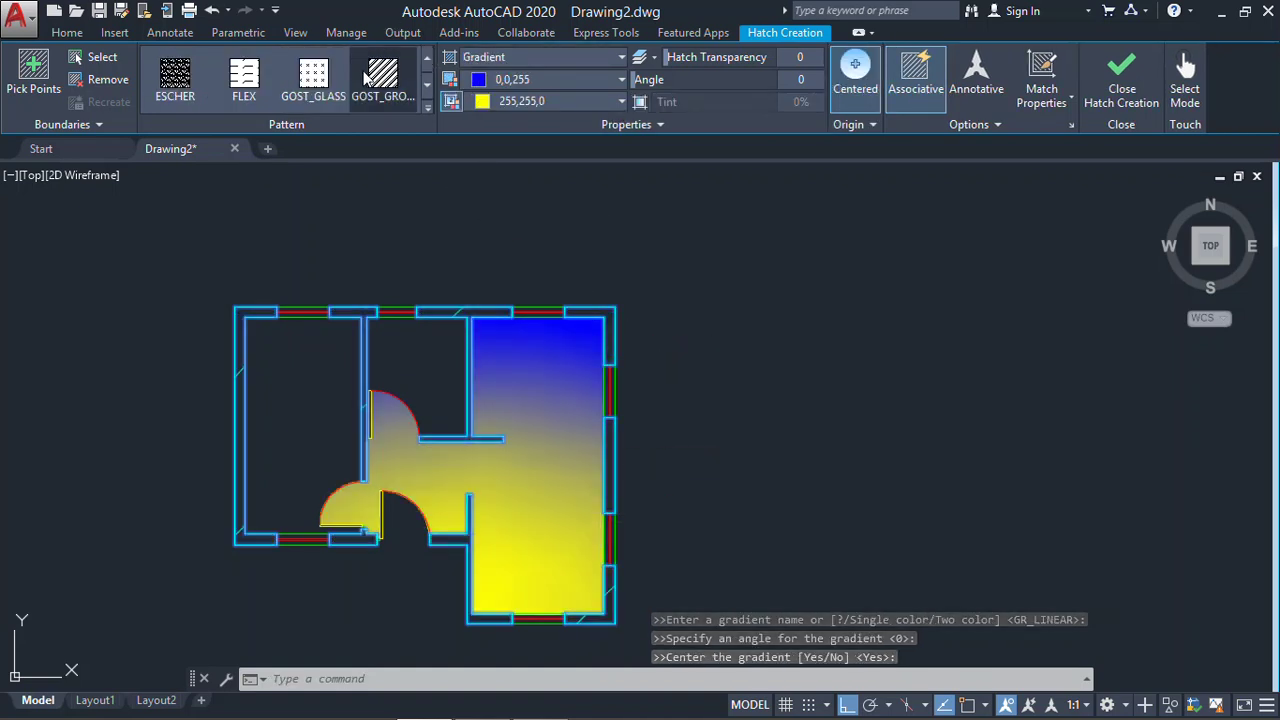
left_click(383, 78)
left_click(425, 60)
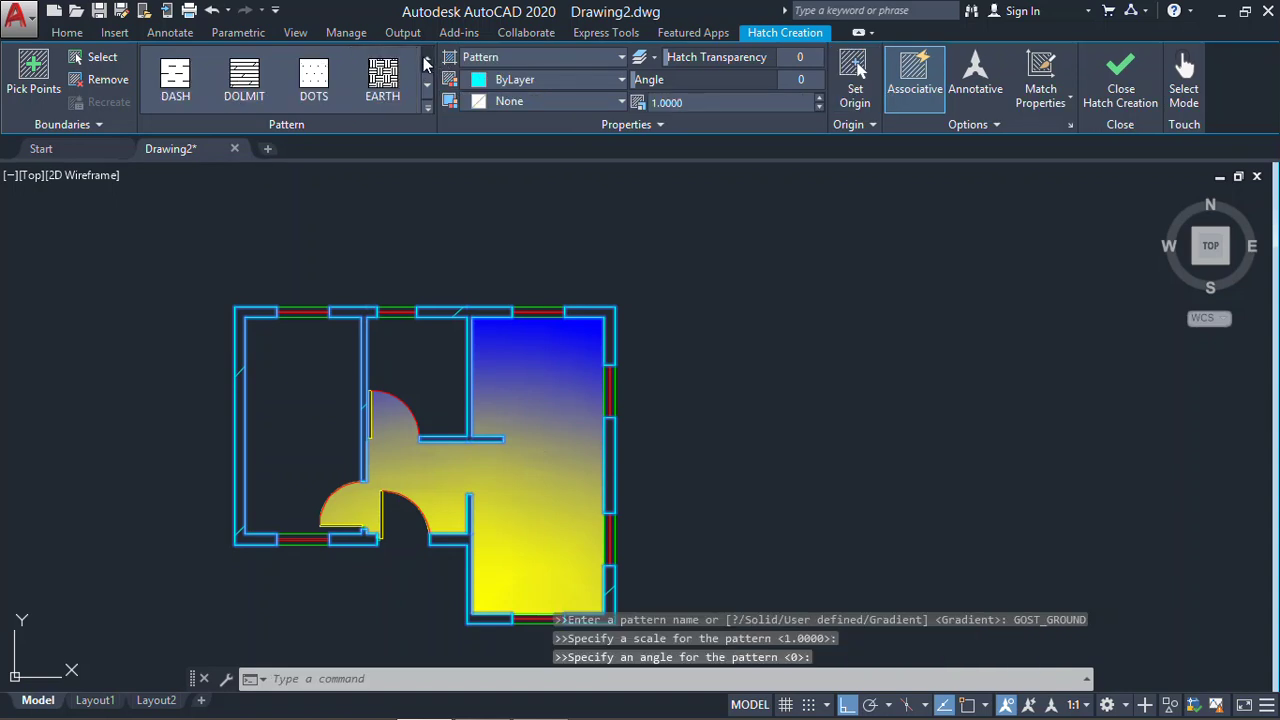
left_click(427, 60)
left_click(427, 60)
left_click(427, 60)
left_click(383, 78)
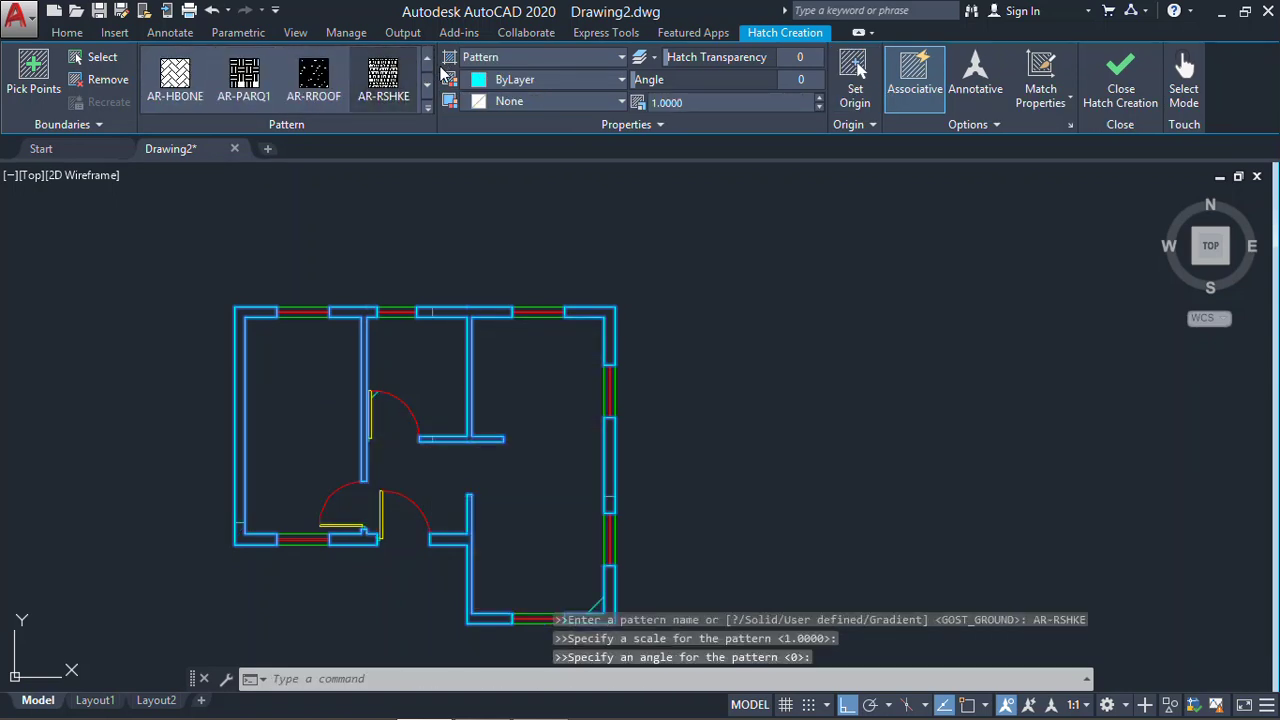
Set the wall hatch pattern to SOLID and finish the hatch
left_click(428, 60)
left_click(428, 60)
left_click(428, 60)
left_click(428, 60)
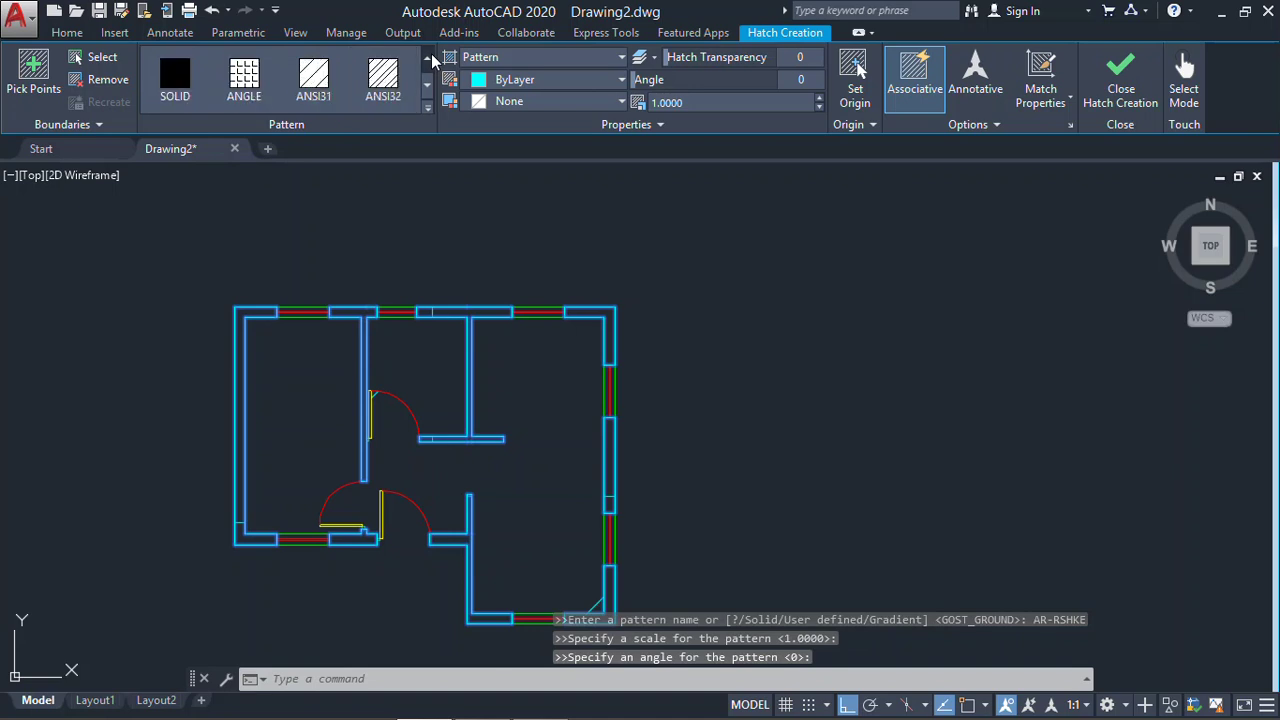
left_click(180, 72)
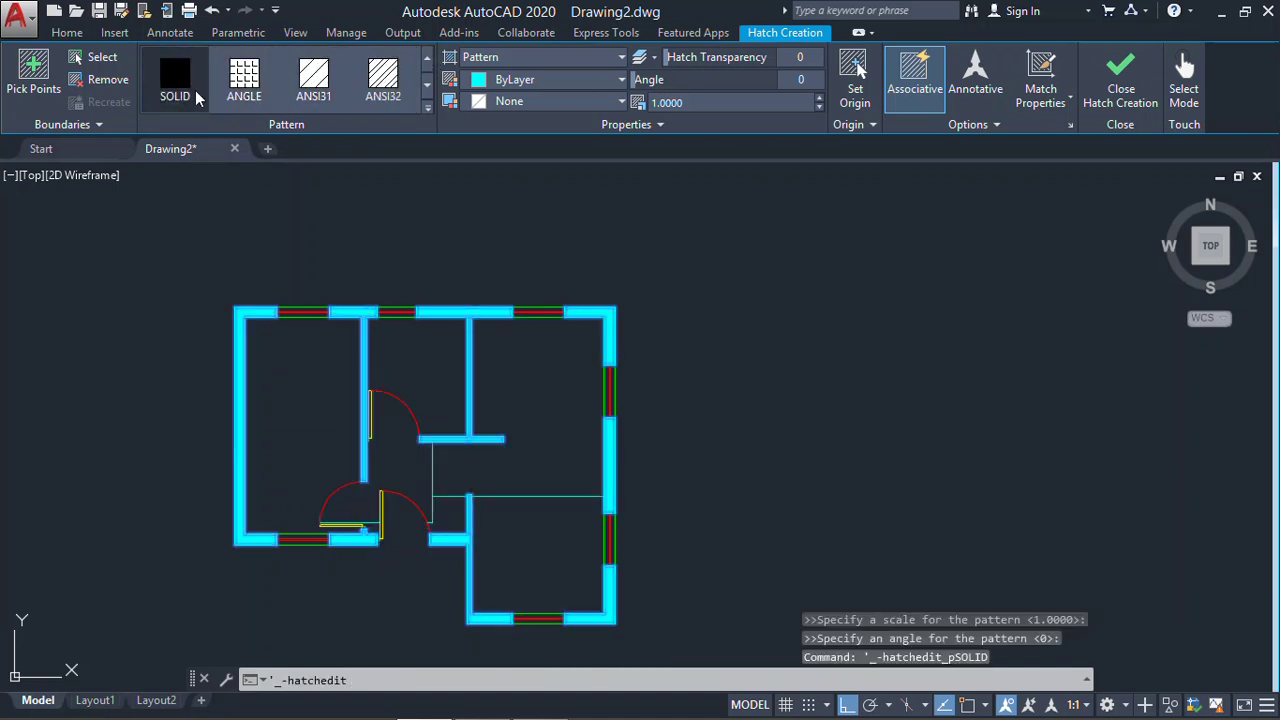
middle_click_drag(929, 414, 808, 363)
middle_click_drag(233, 309, 295, 287)
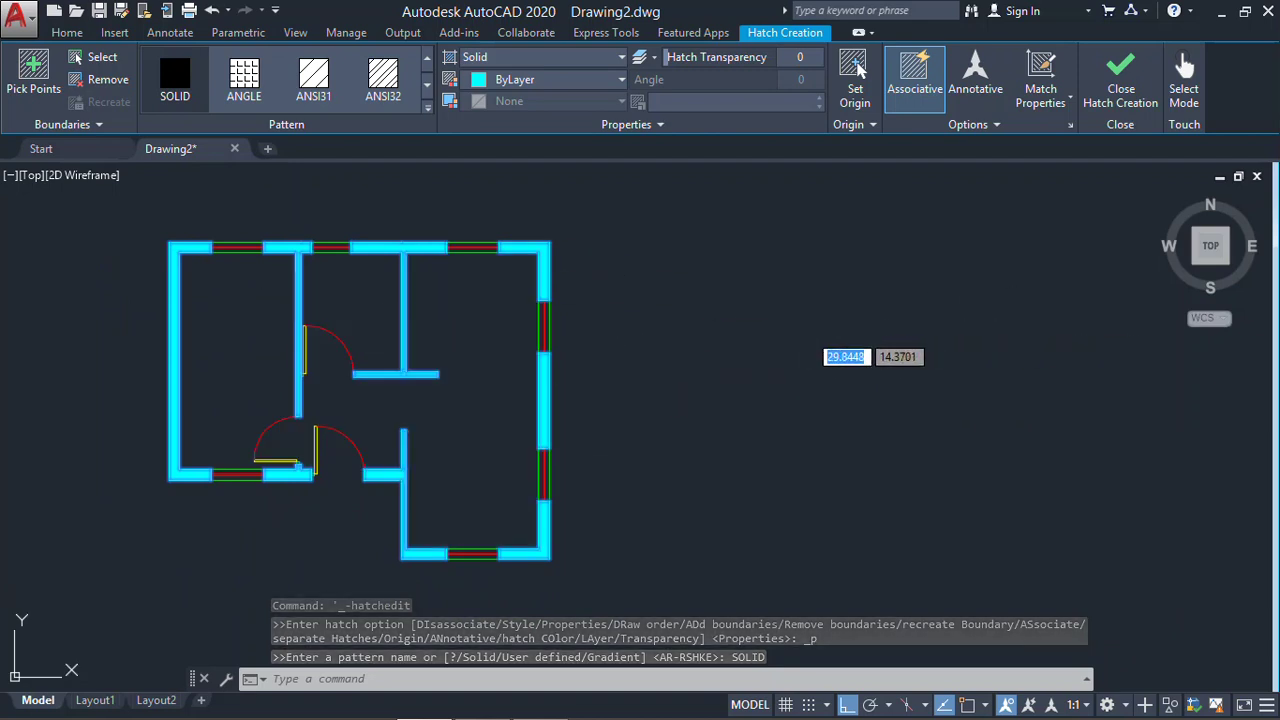
key("Escape")
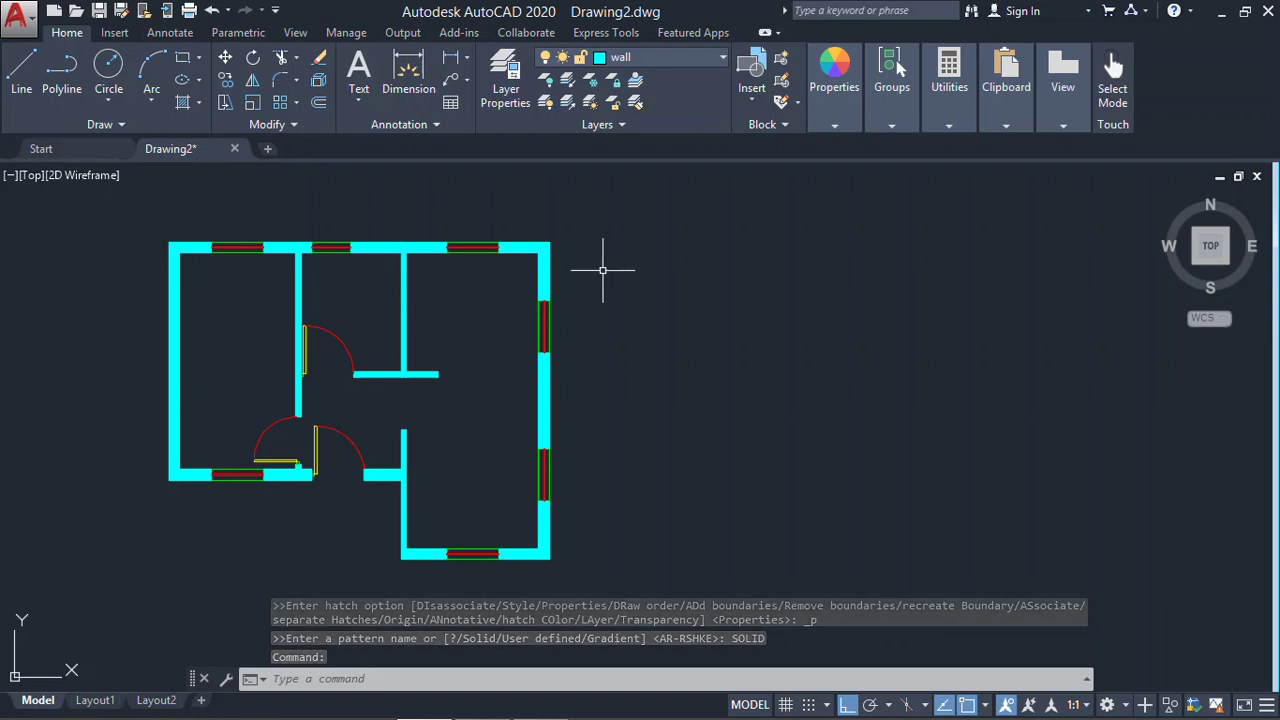
Draw a wide horizontal practice rectangle in the empty space east of the house plan
middle_click_drag(806, 449, 404, 449)
type("rec")
key("Return")
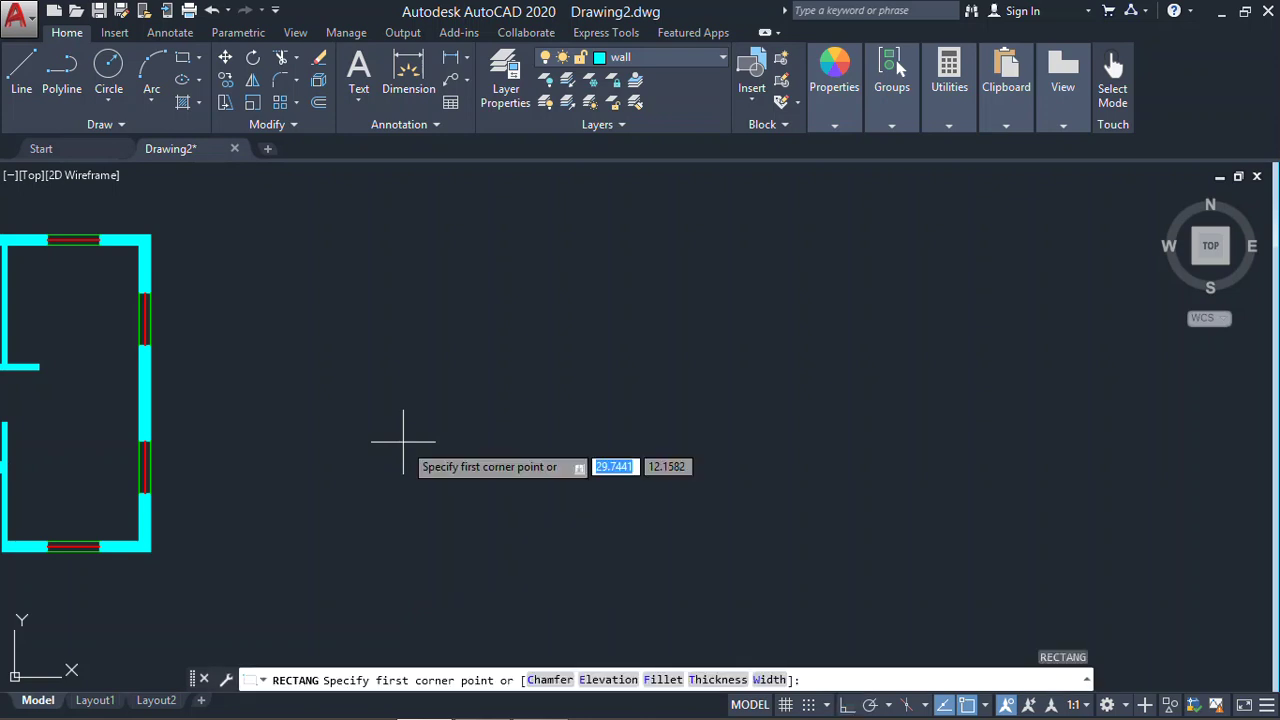
left_click(304, 330)
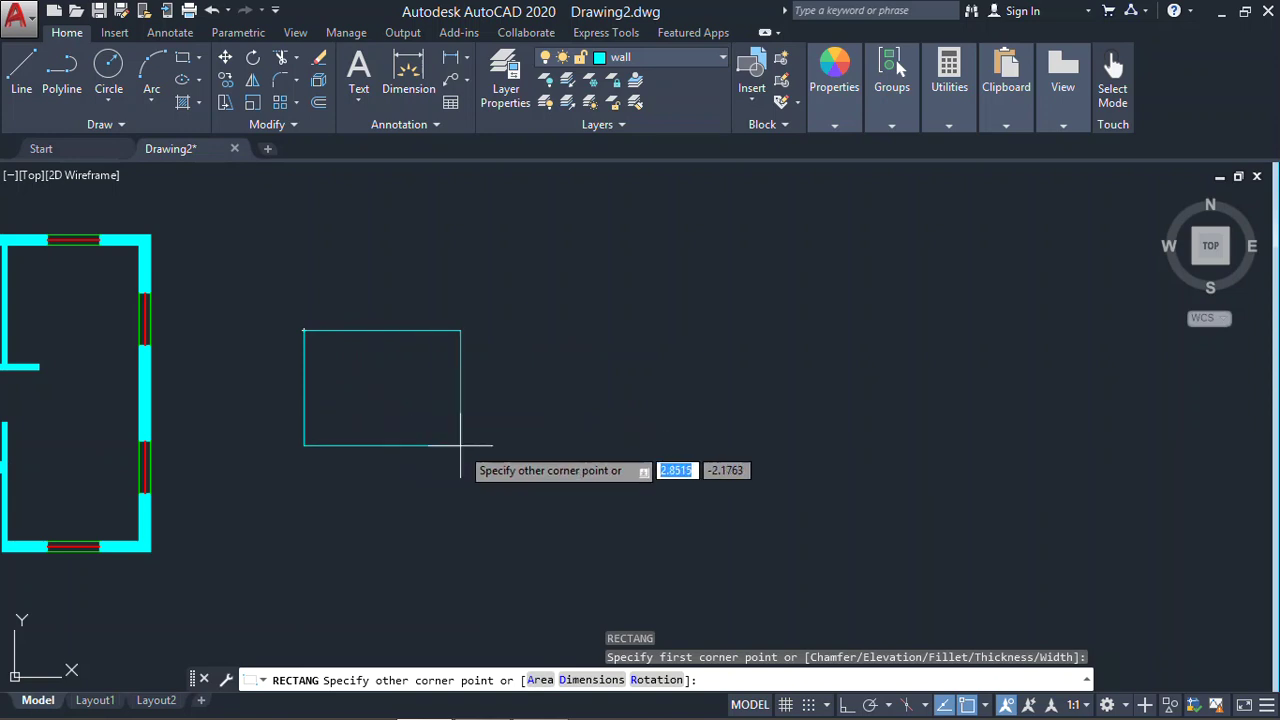
left_click(574, 441)
key("Escape")
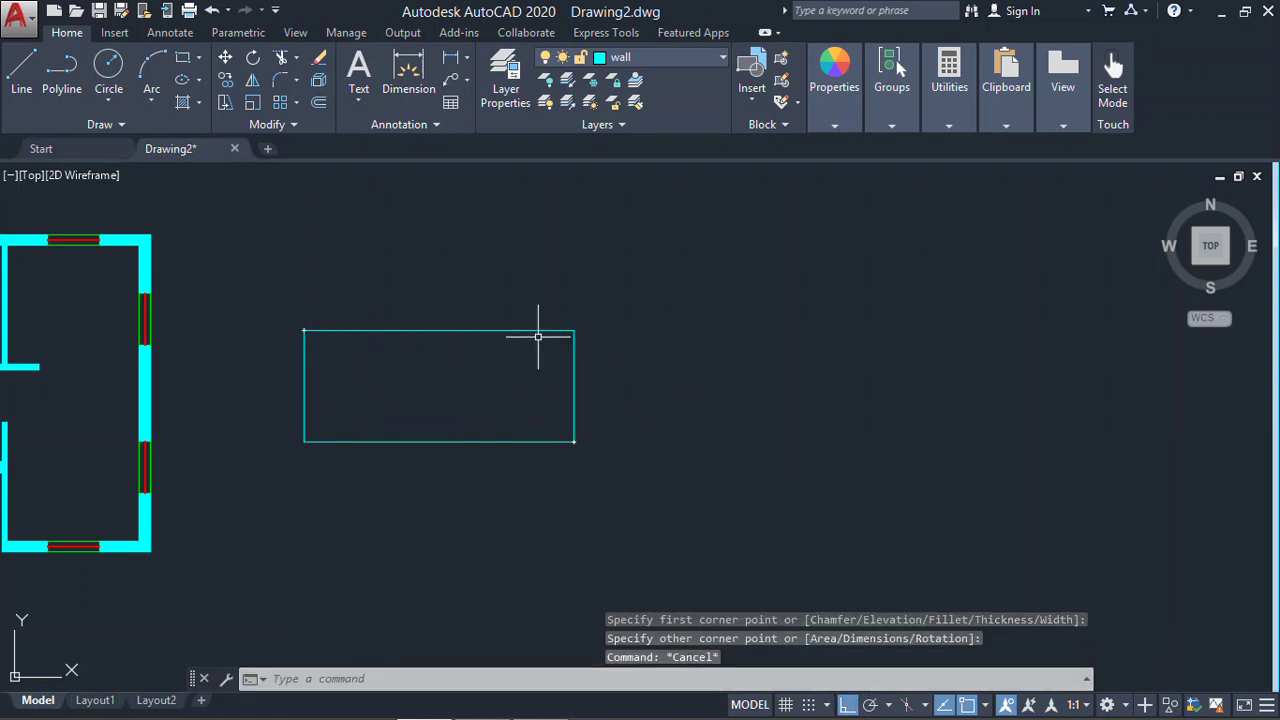
type("h")
key("Return")
key("Escape")
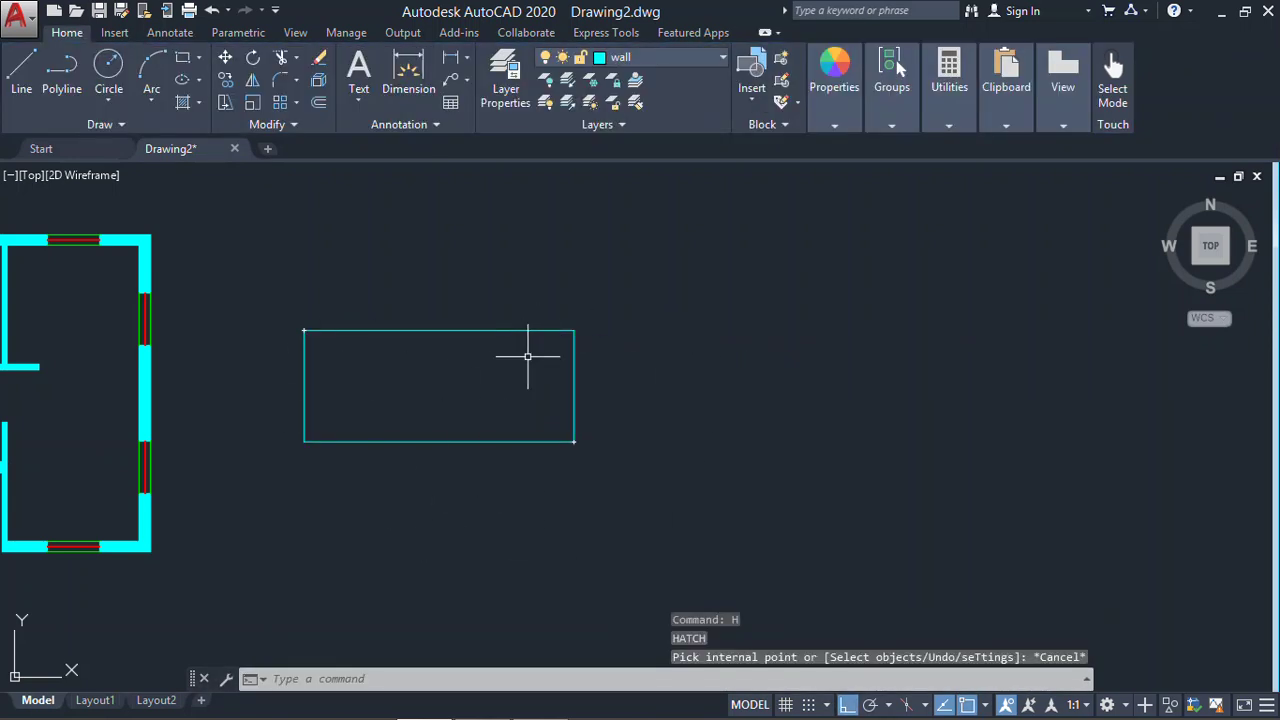
Fill the practice rectangle east of the house plan with a SOLID hatch
type("h")
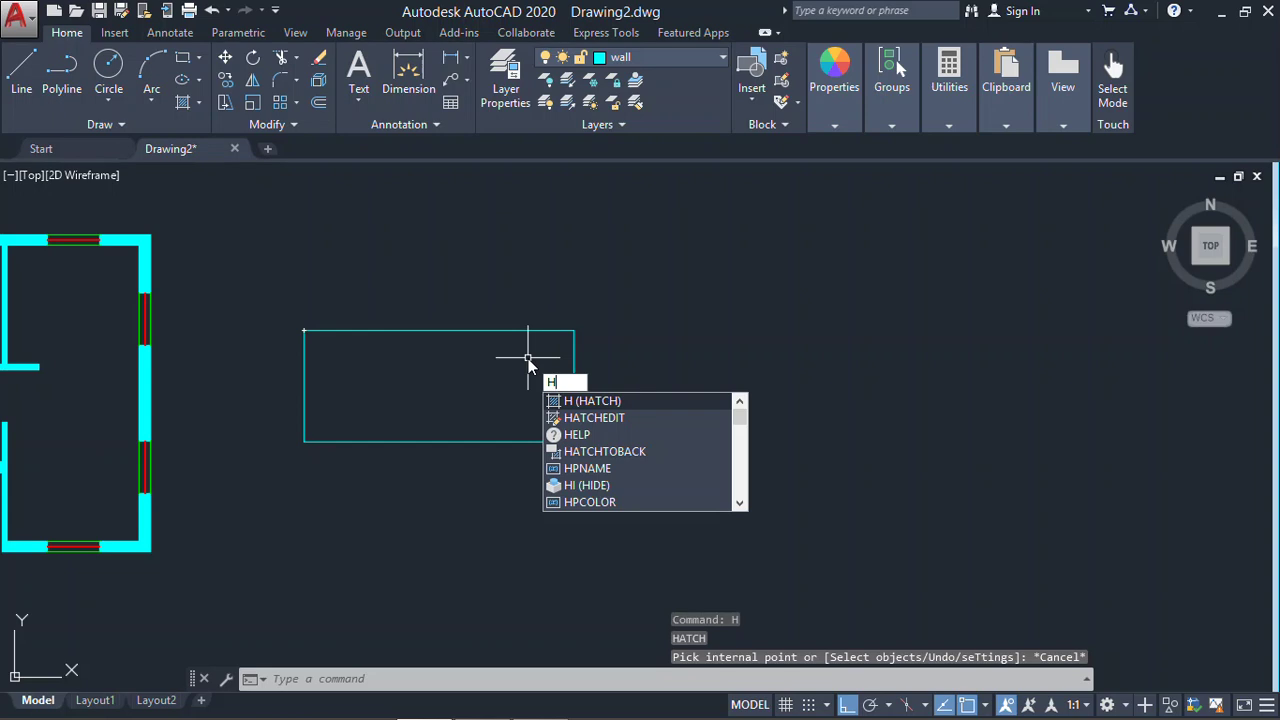
key("Return")
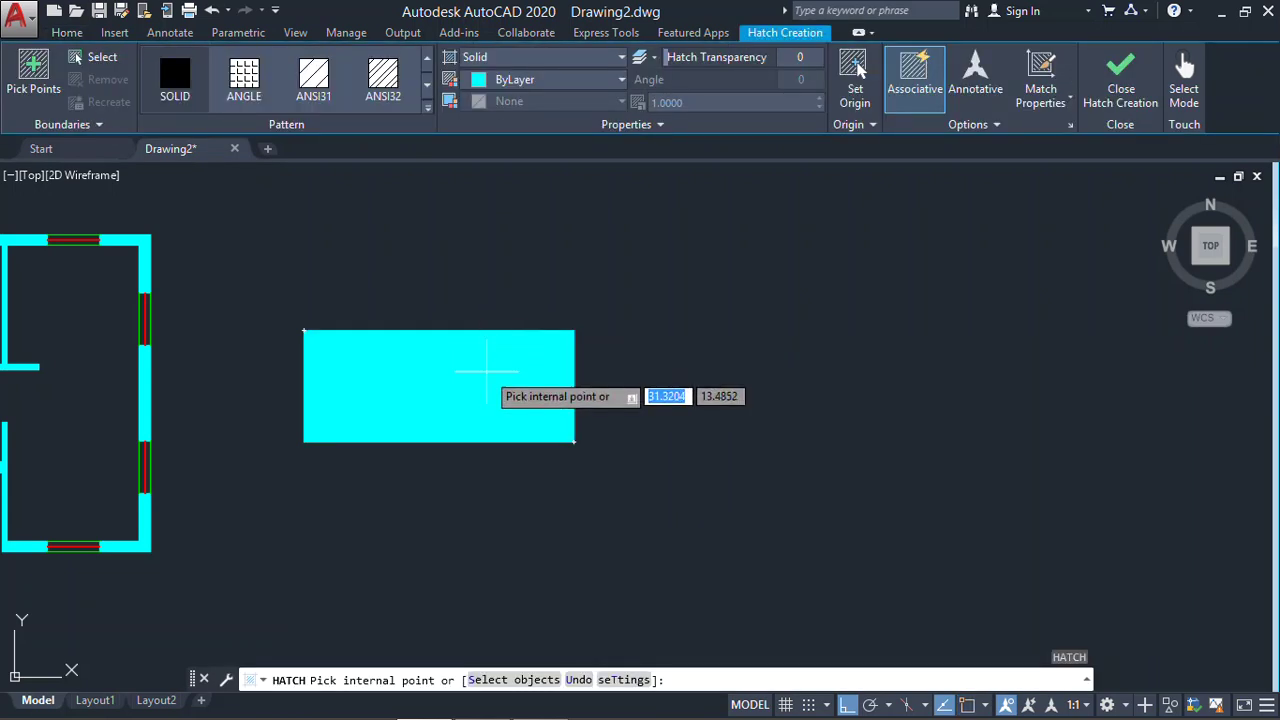
left_click(487, 371)
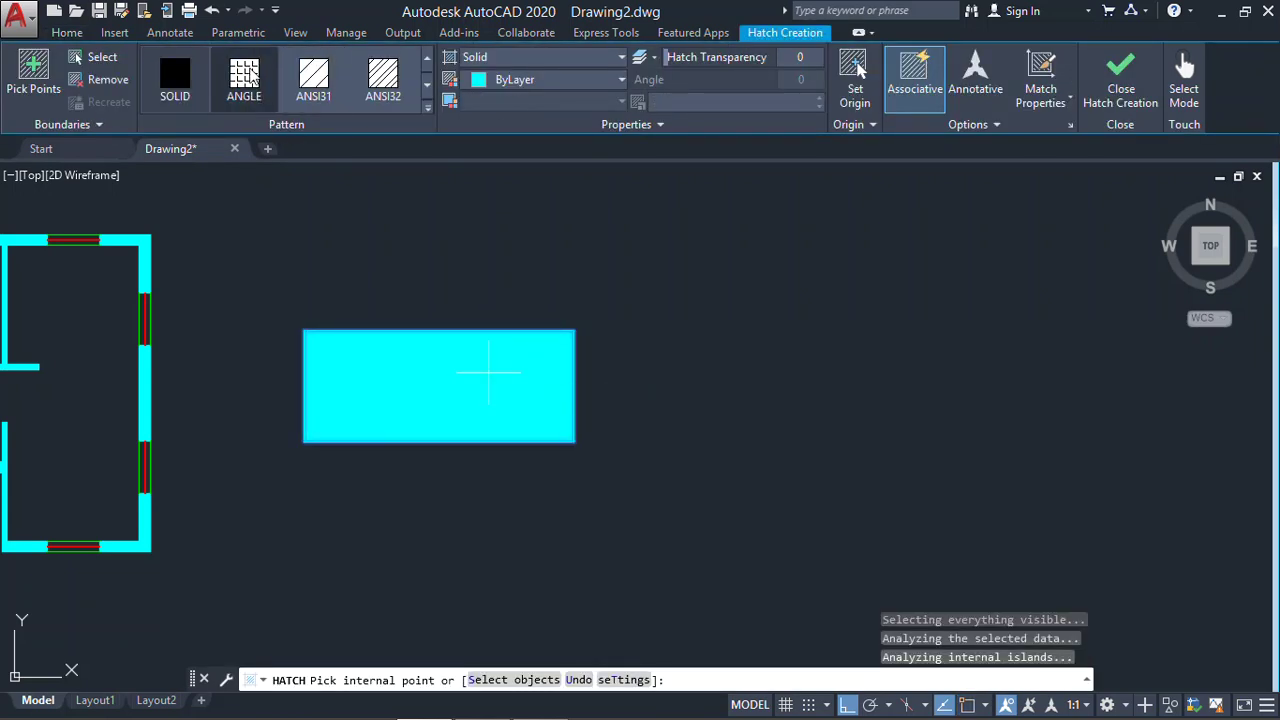
Try the ANGLE, ANSI31, ANSI32 and ANSI36 patterns on the practice rectangle's hatch
left_click(244, 78)
left_click(314, 78)
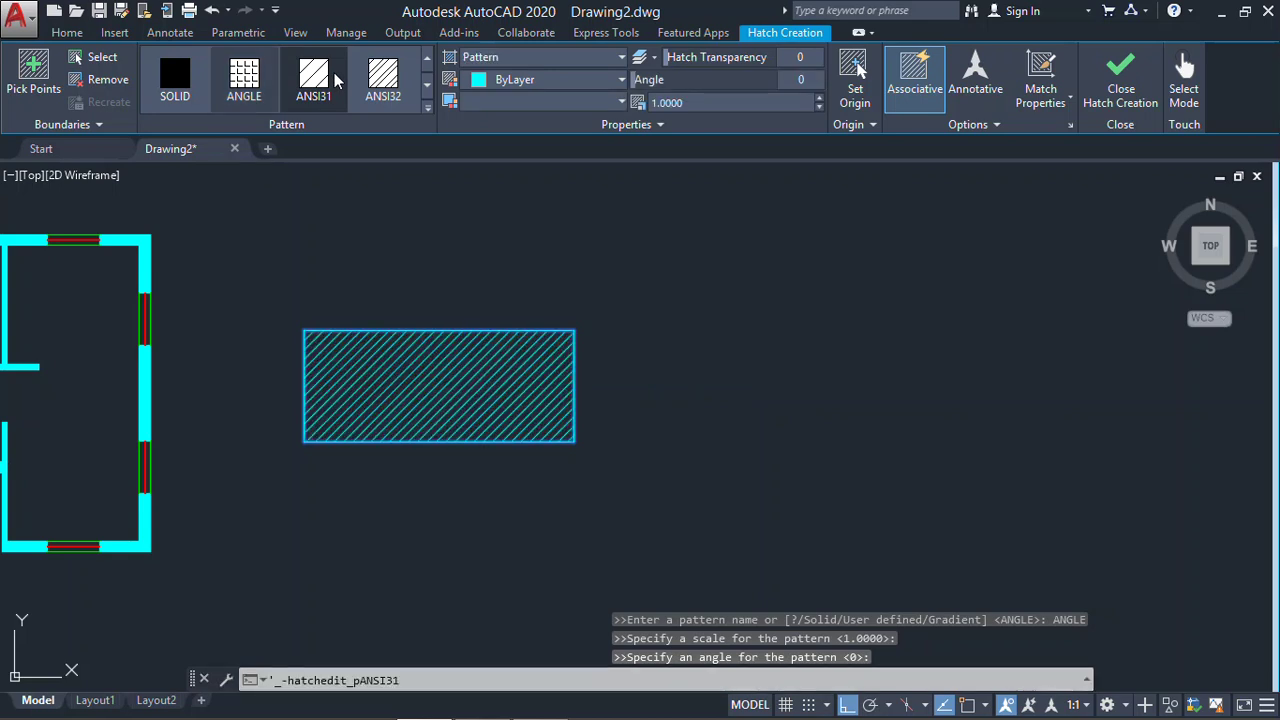
left_click(383, 76)
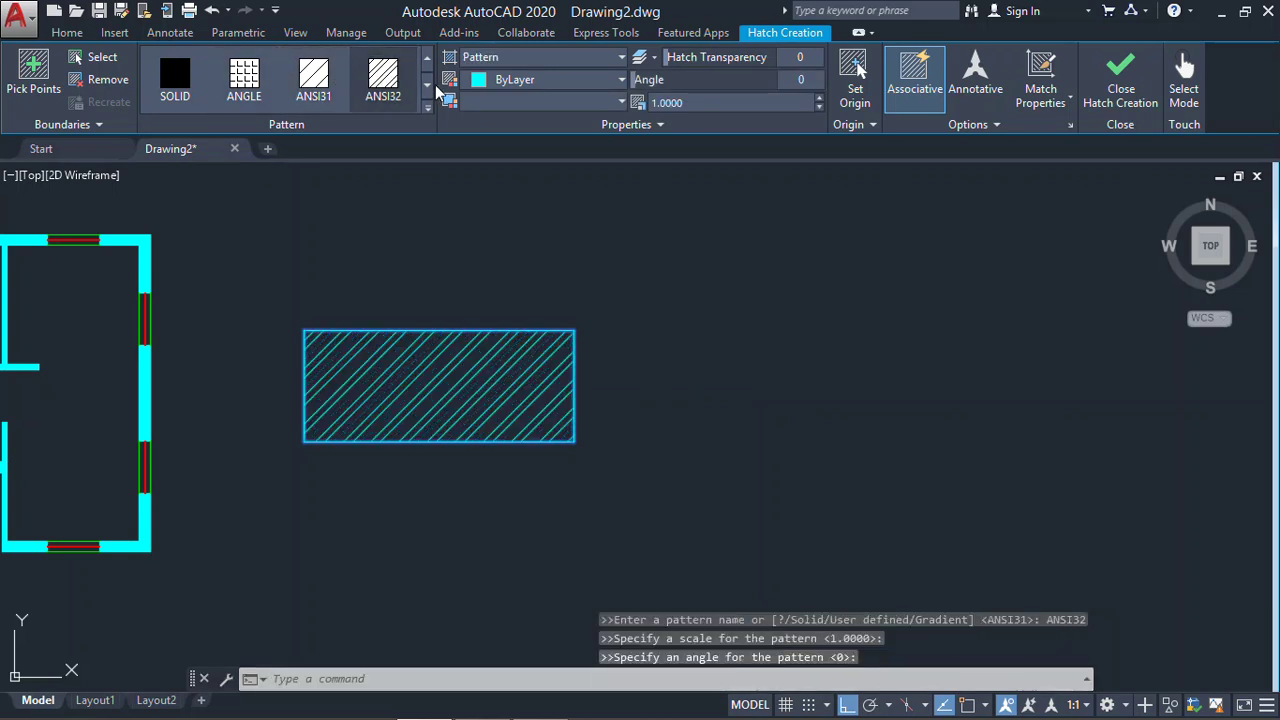
left_click(427, 85)
left_click(383, 78)
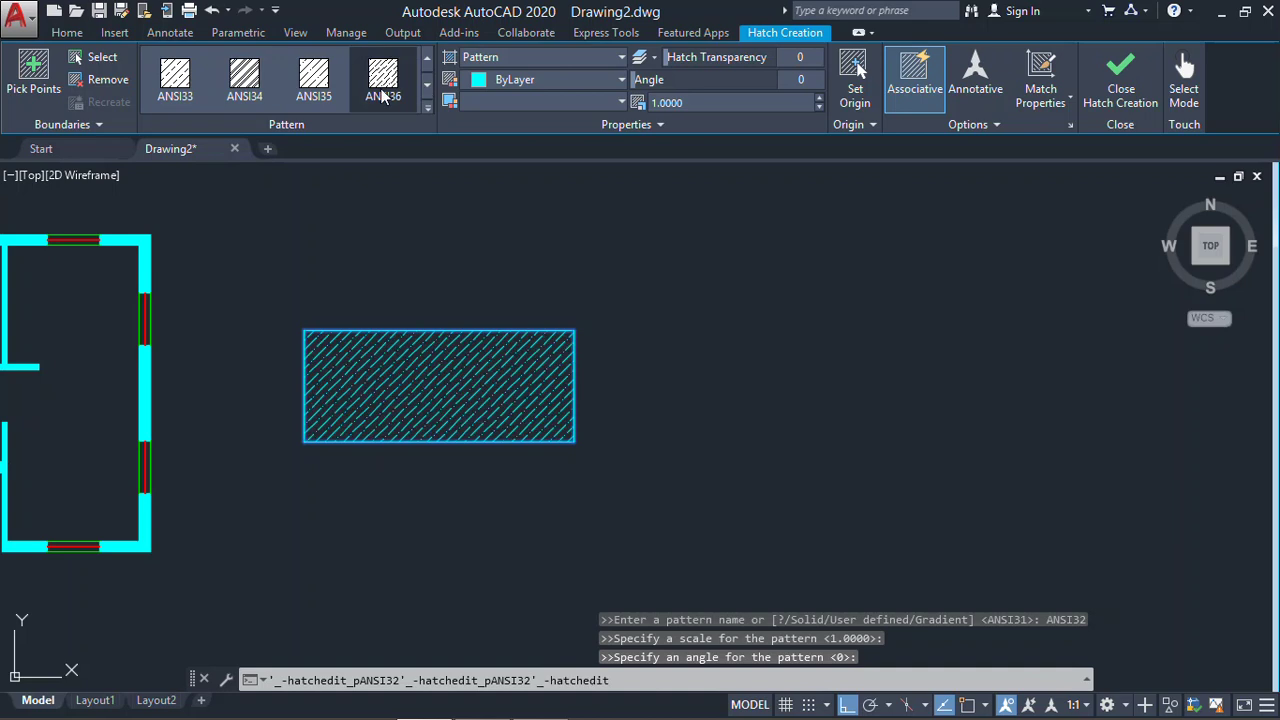
Apply the AR-B816C pattern to the rectangle's hatch and try angles of 45 and 90 before setting the angle to 0
left_click(427, 85)
left_click(385, 80)
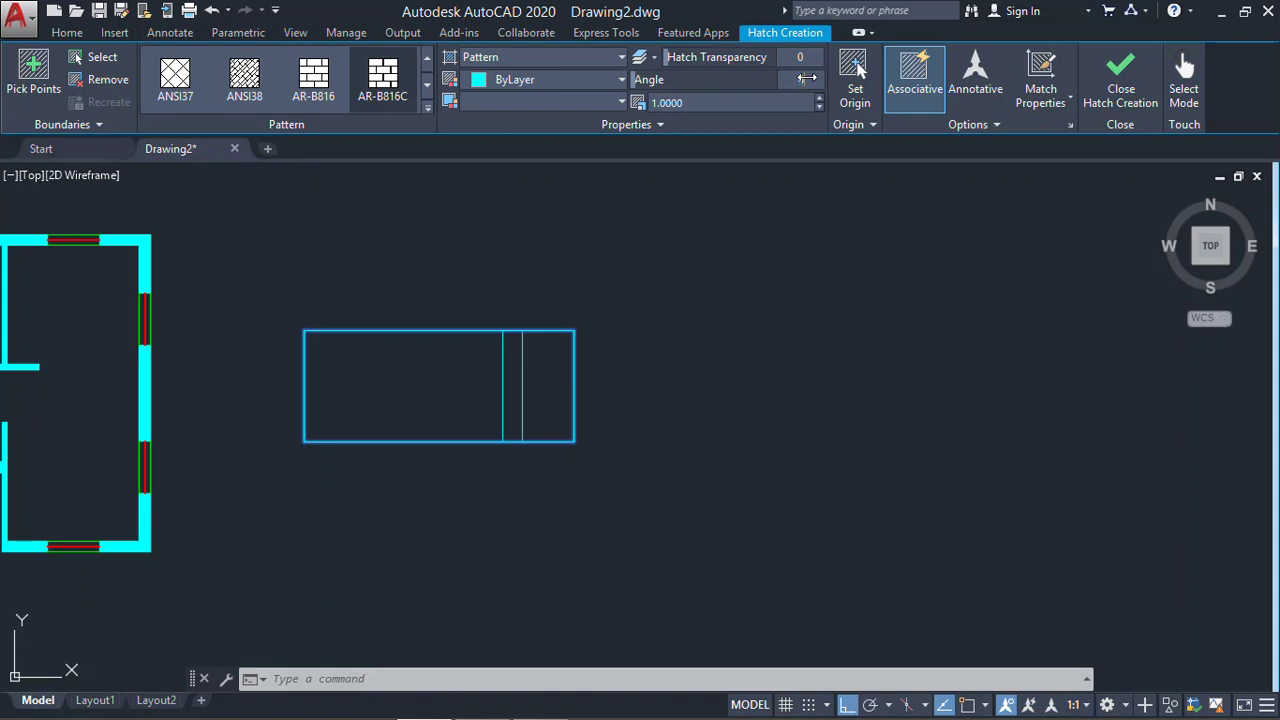
key("Return")
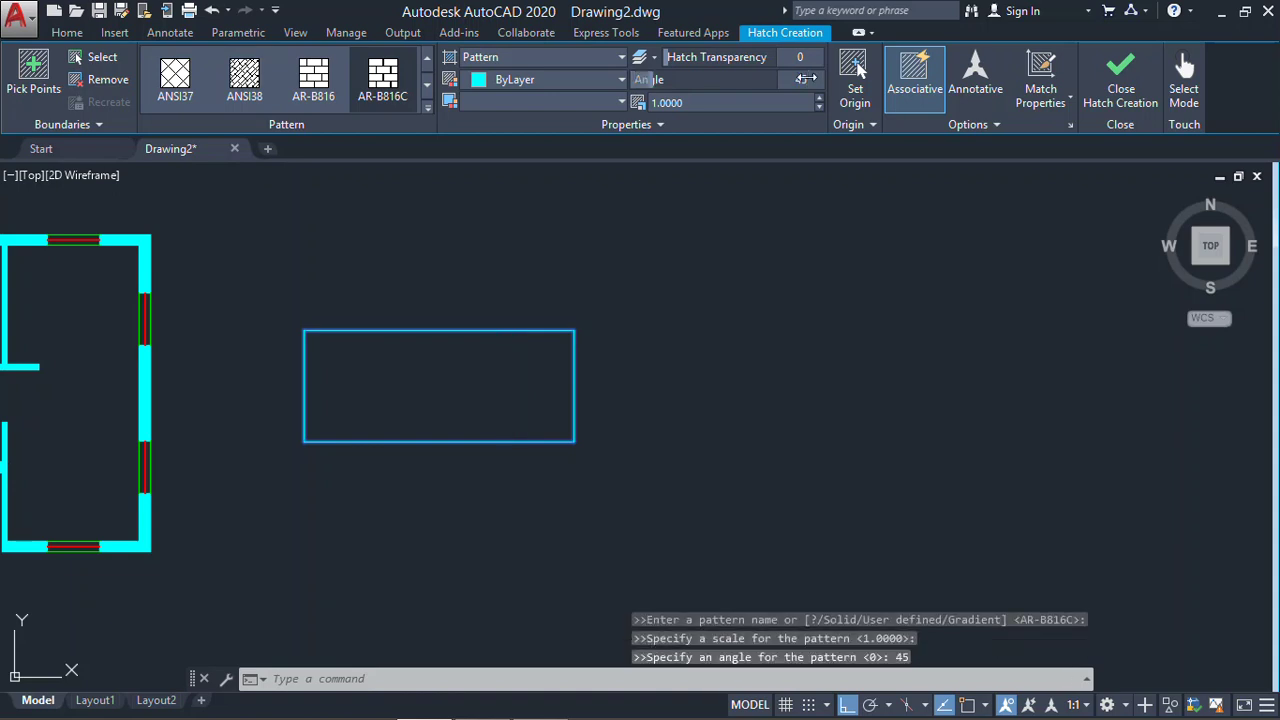
left_click(807, 78)
type("90")
key("Return")
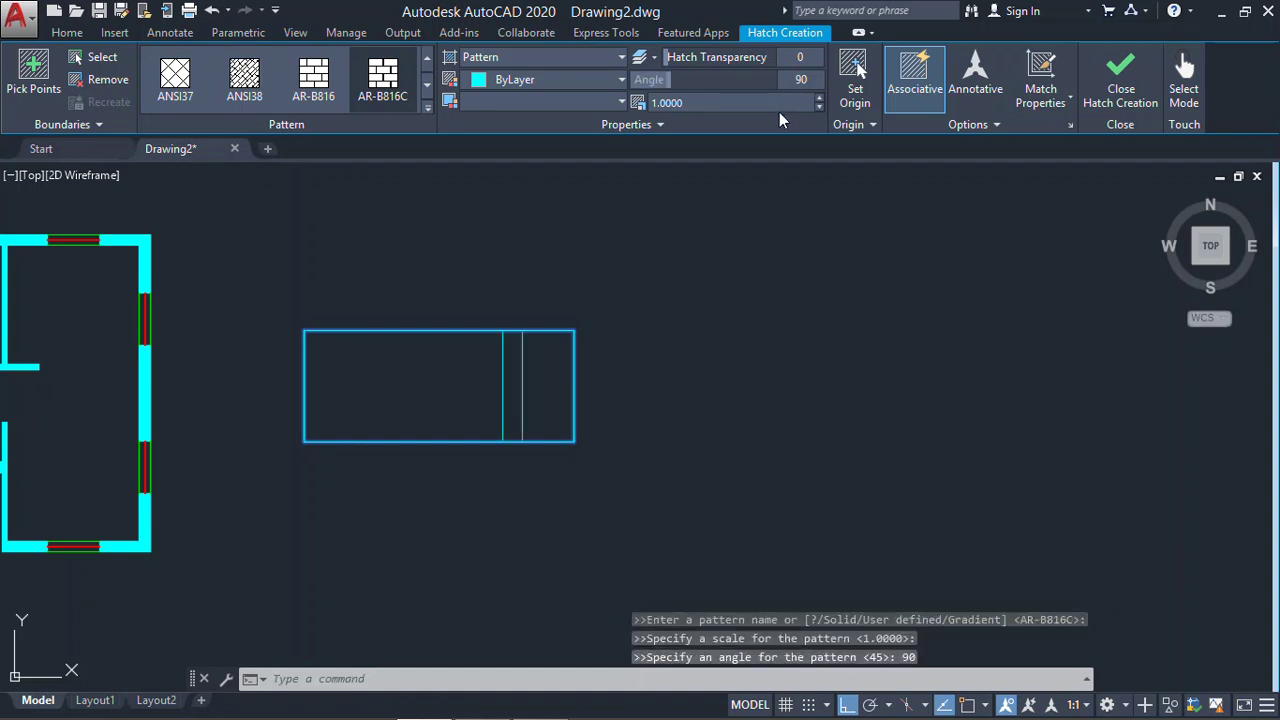
type("0")
key("Return")
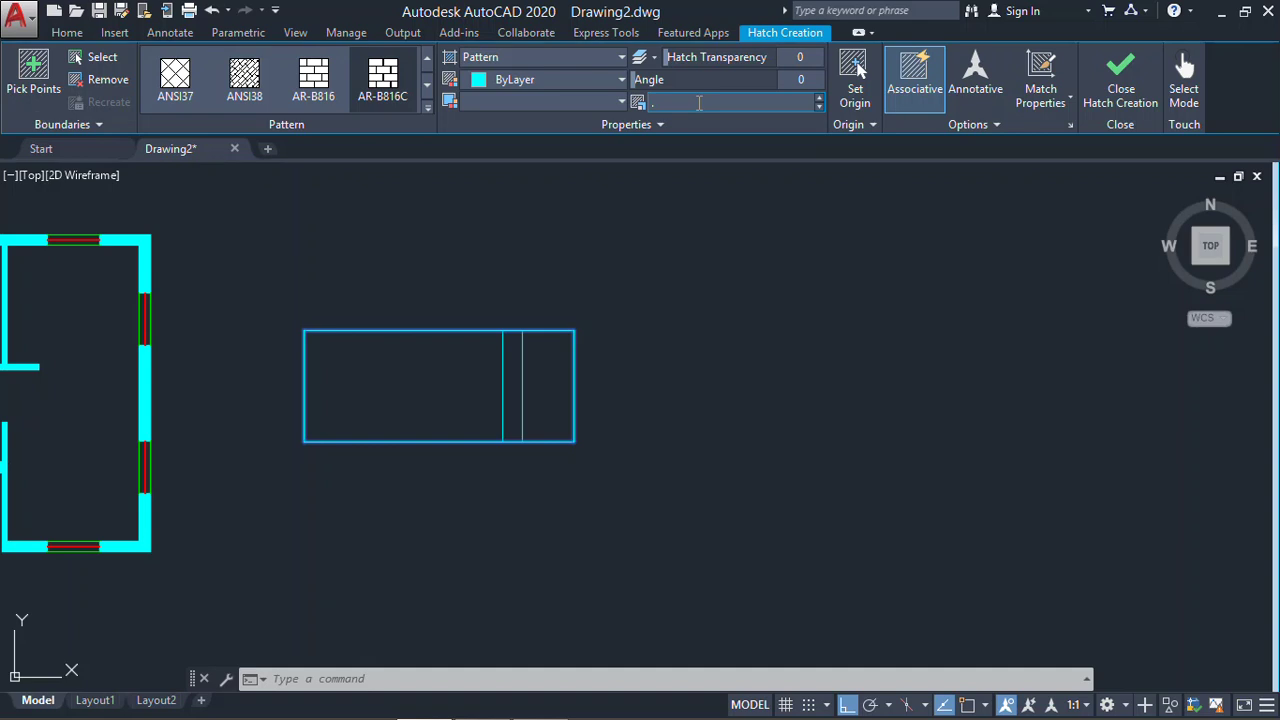
Set the AR-B816C hatch scale to 0.1 and try angles of 45, 136 and 200 before returning the angle to 0
key("Return")
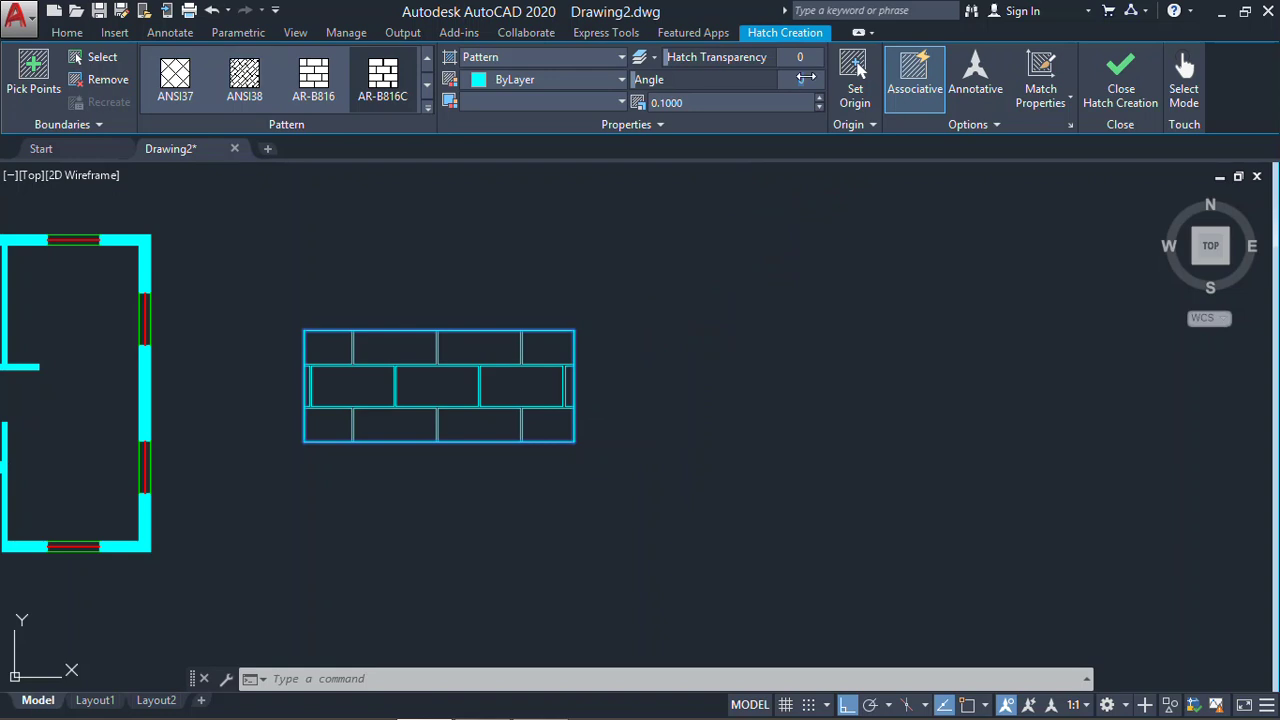
key("Return")
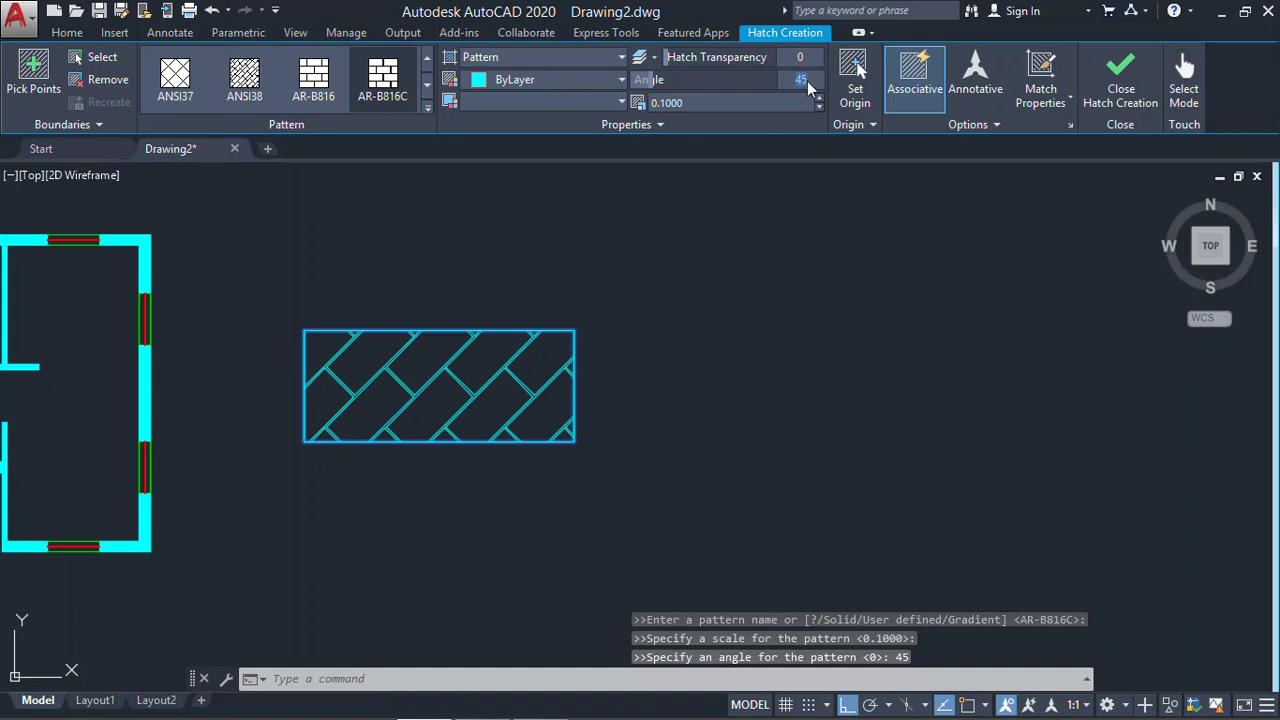
type("136")
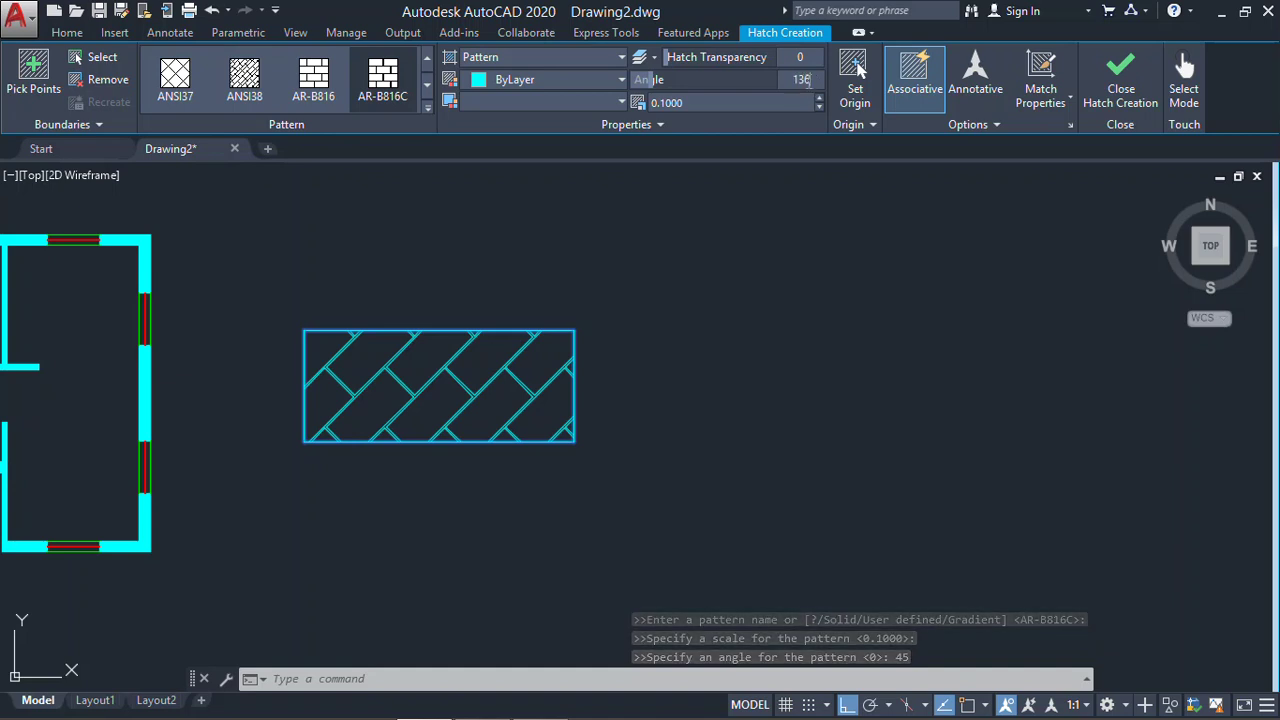
key("Return")
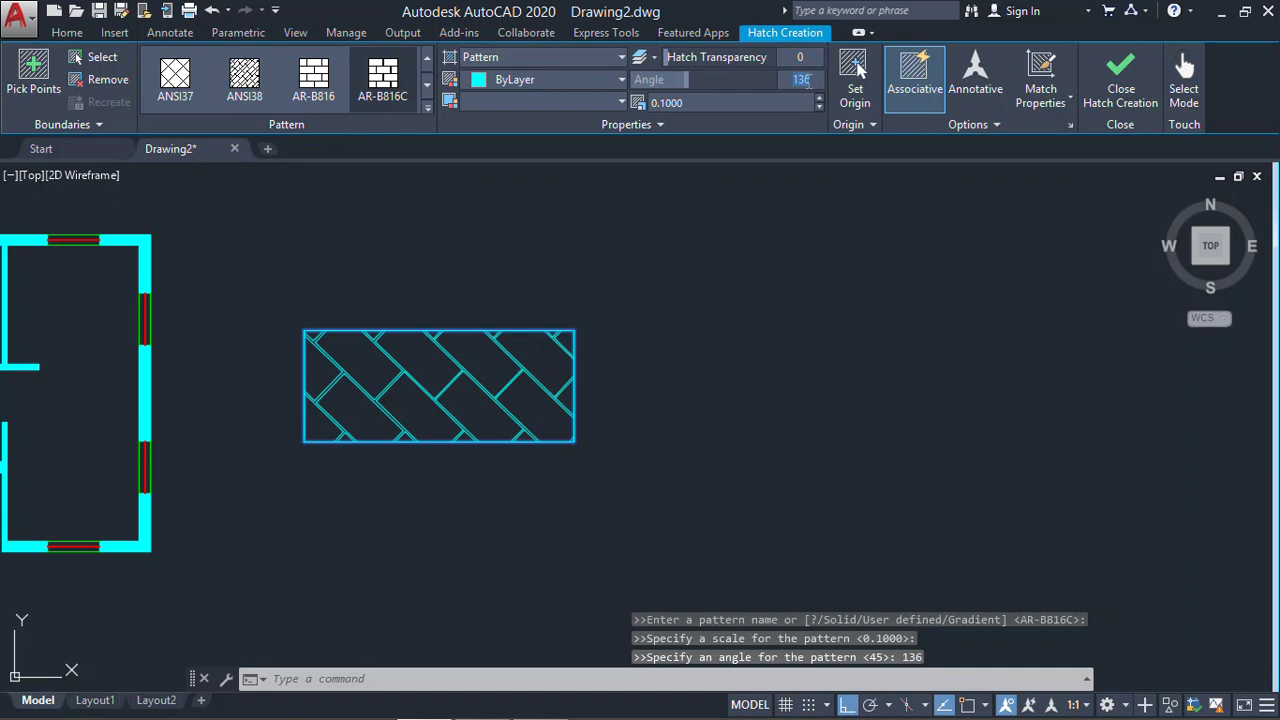
key("Return")
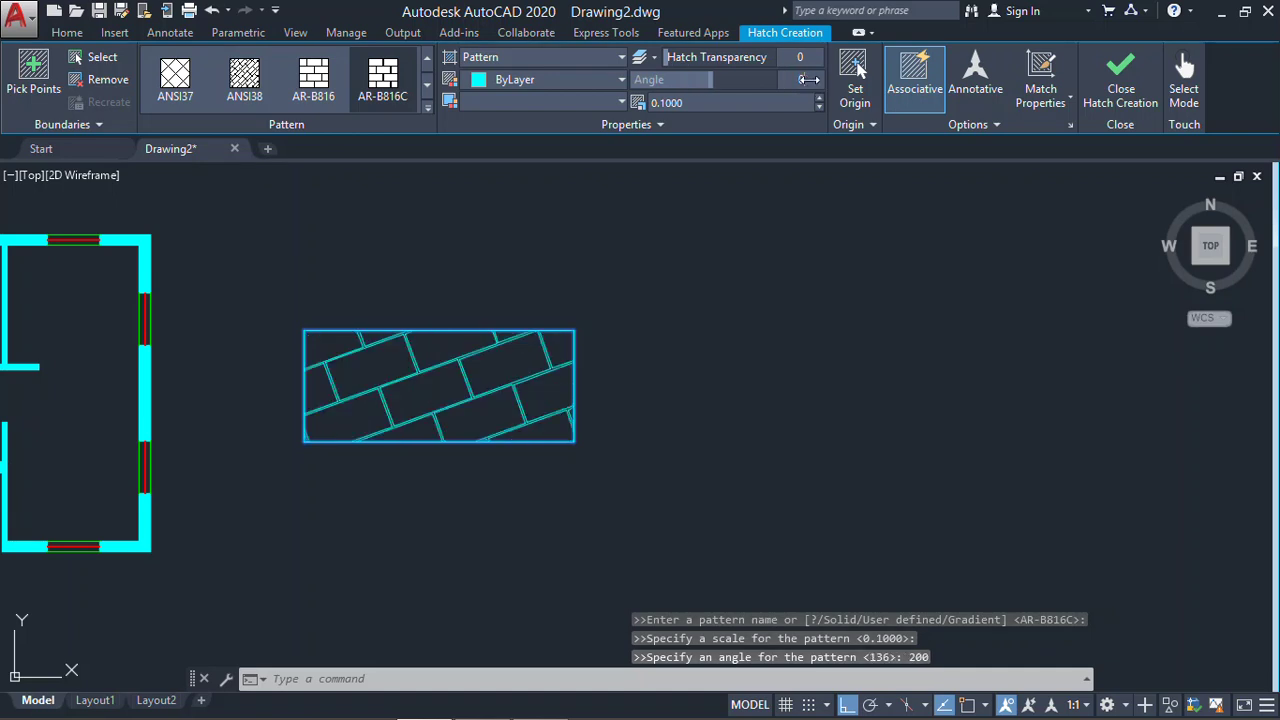
type("0")
key("Return")
Try AR-B816C hatch scales of 0.01 and 5 on the rectangle, and set the scale back to 1
left_click(744, 103)
type(".")
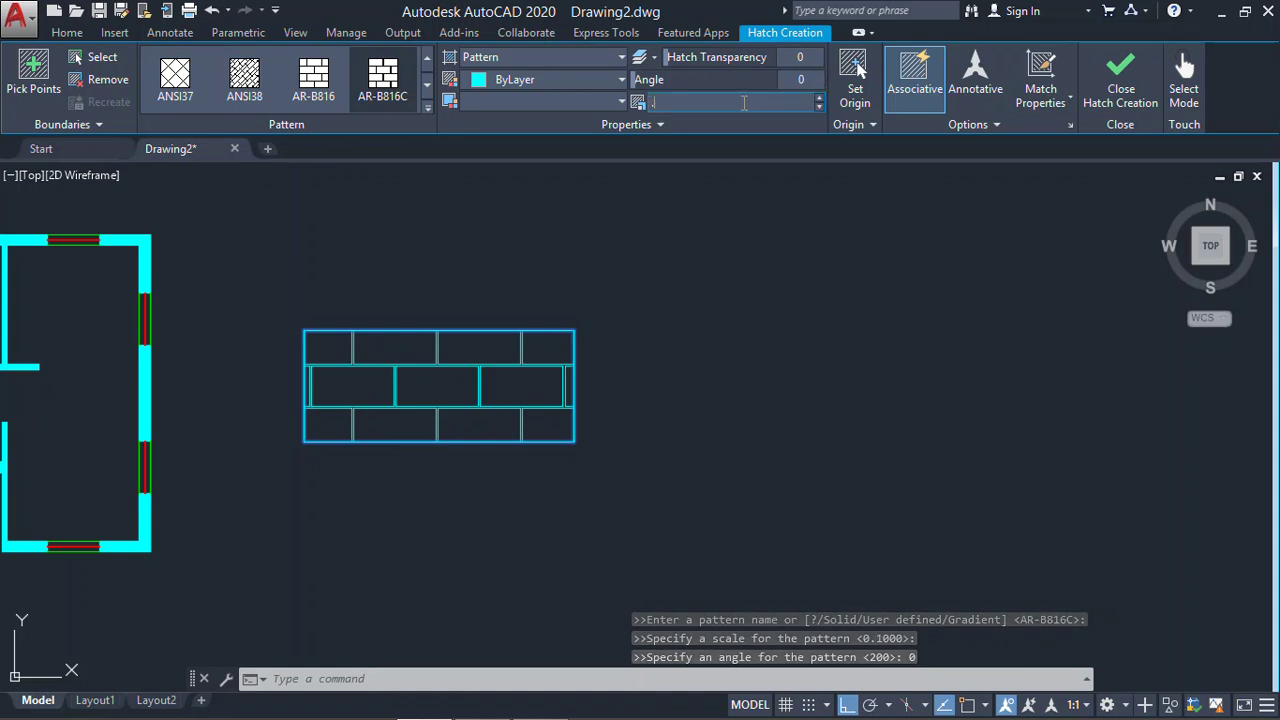
type("0")
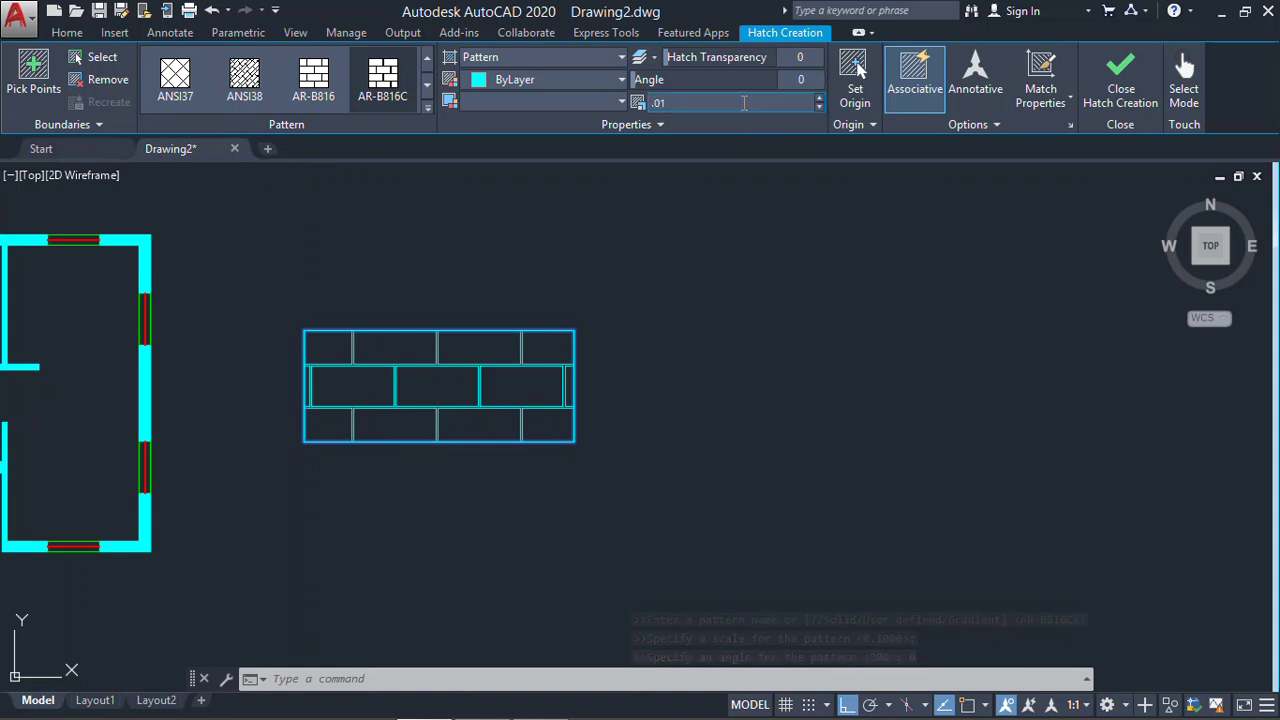
type("1")
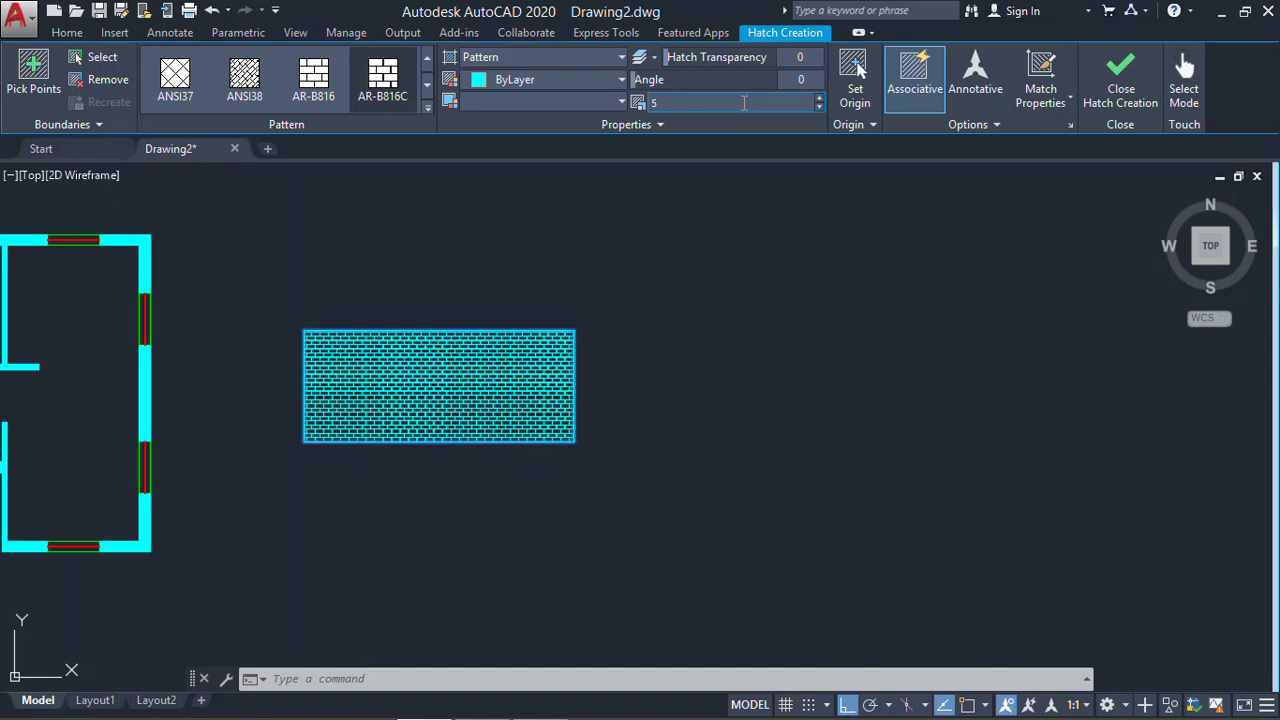
key("Return")
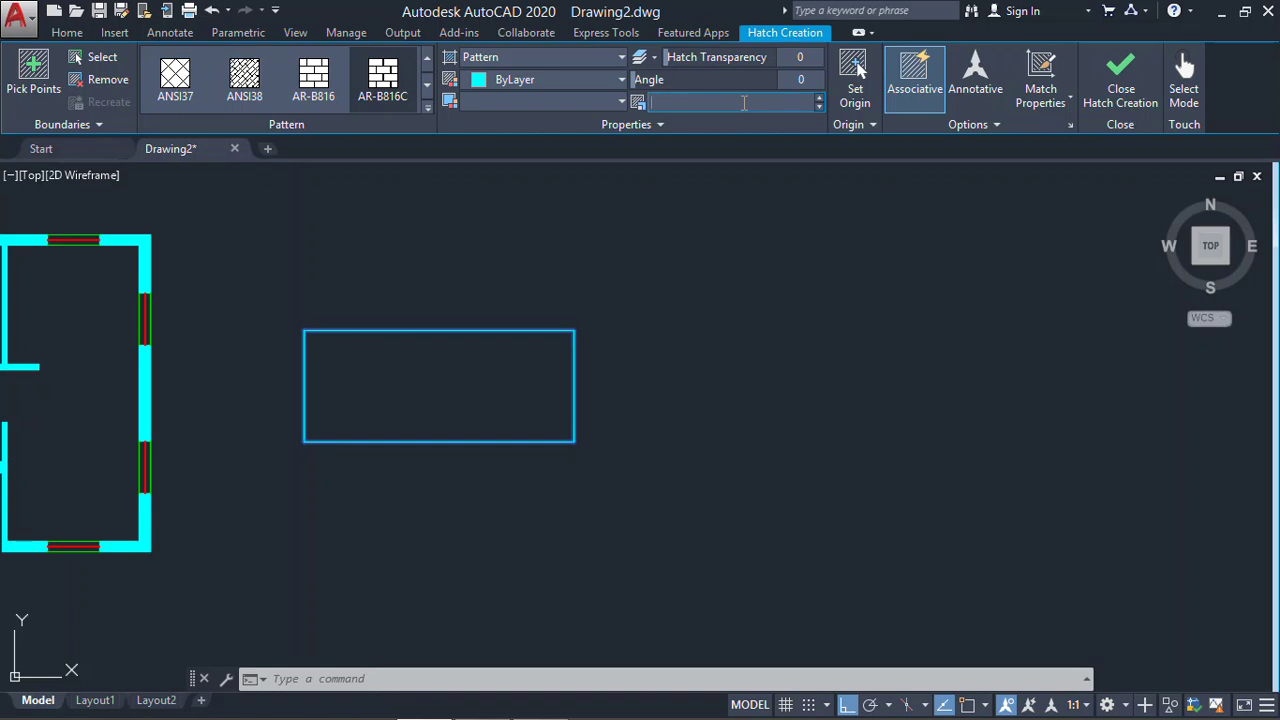
key("Return")
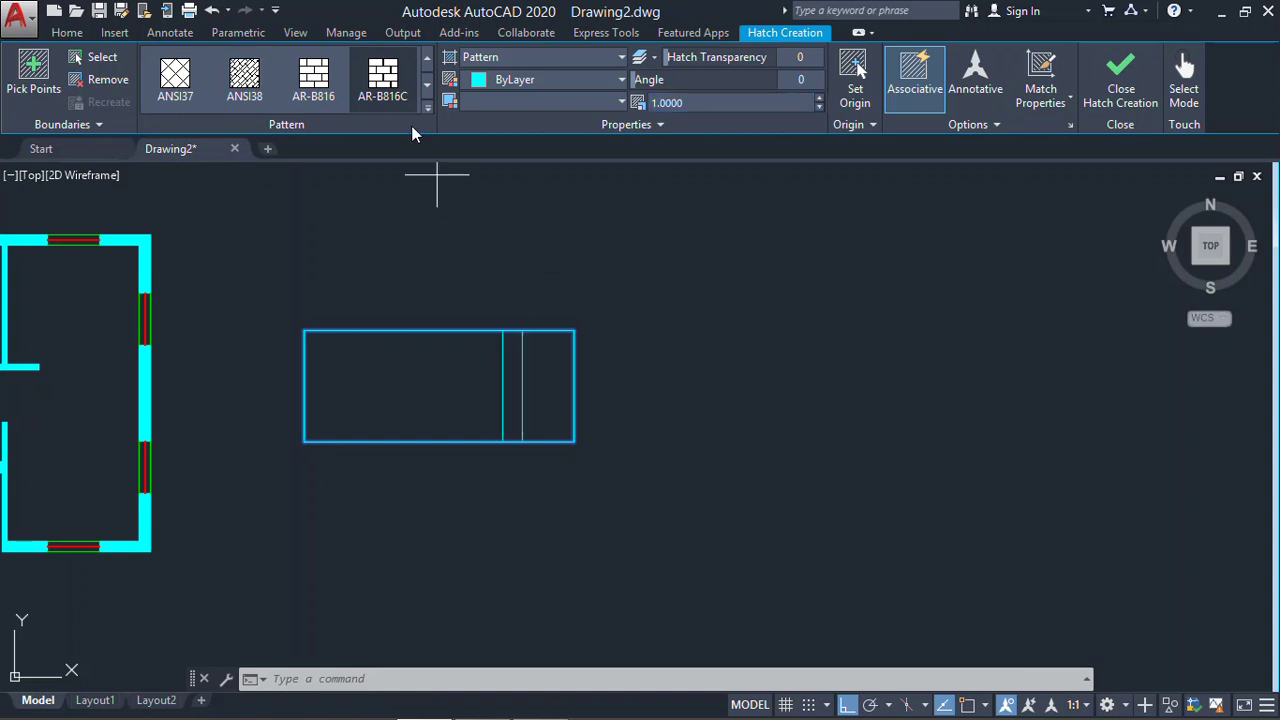
Try the AR-B816 pattern on the rectangle, set the hatch scale to 10, and switch the pattern to ANSI38
left_click(310, 80)
left_click(339, 89)
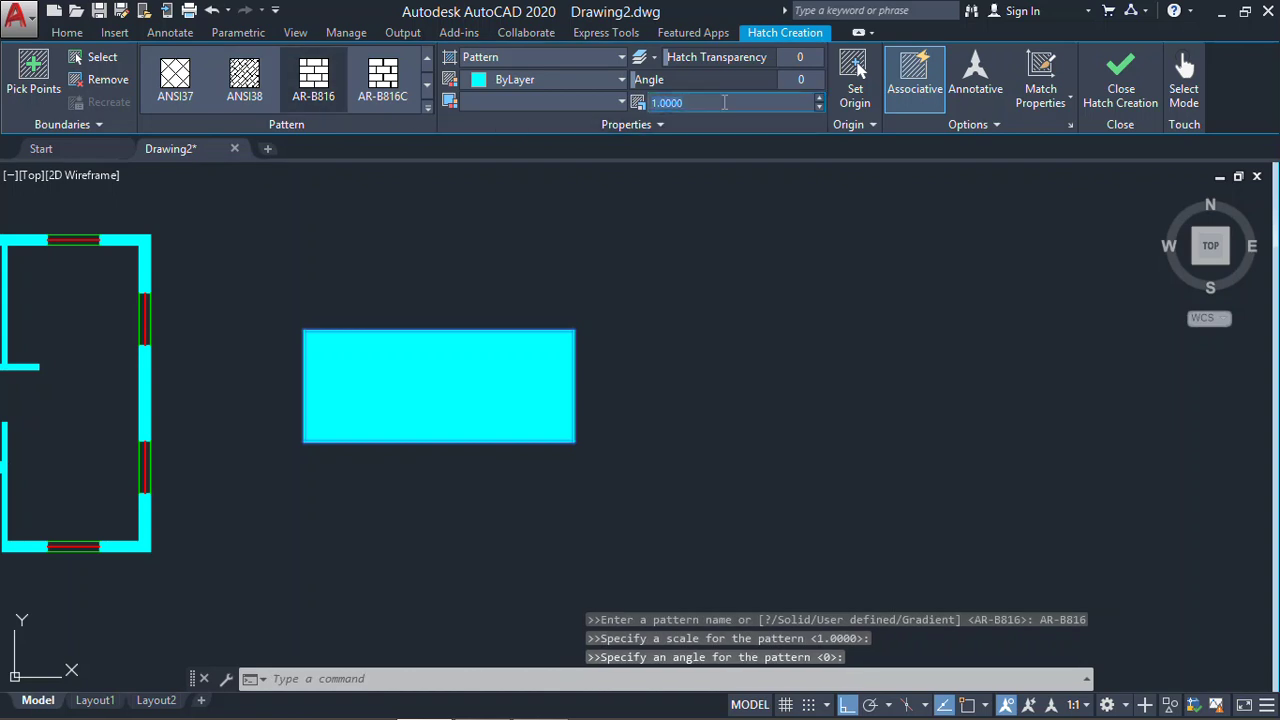
key("Return")
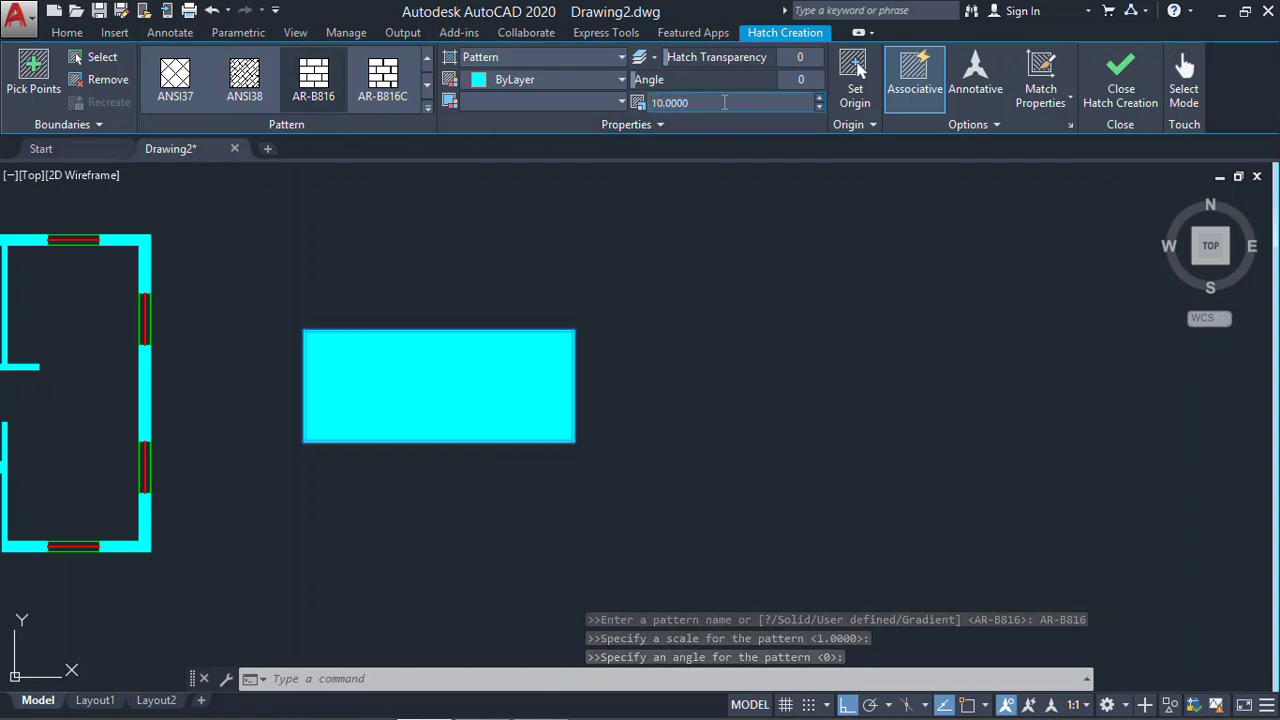
left_click(258, 76)
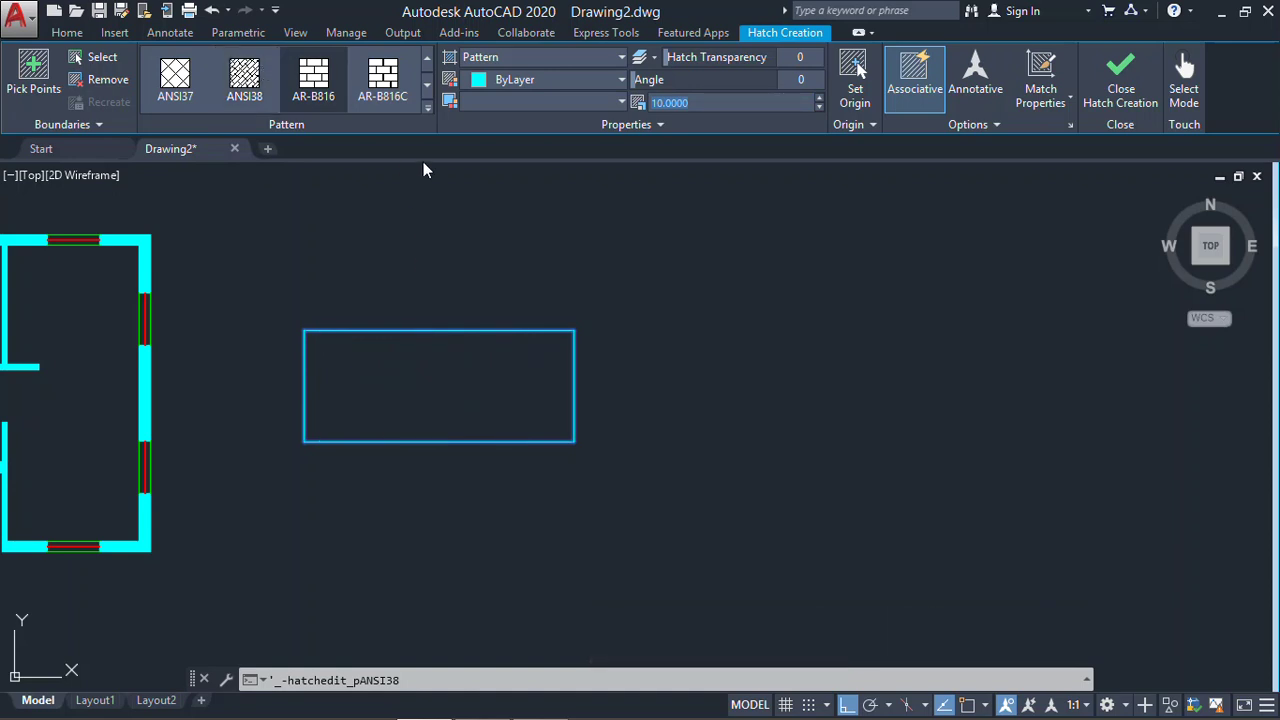
Set the practice rectangle's hatch to the ANSI34 pattern with a scale of 1 and finish the hatch
left_click(429, 84)
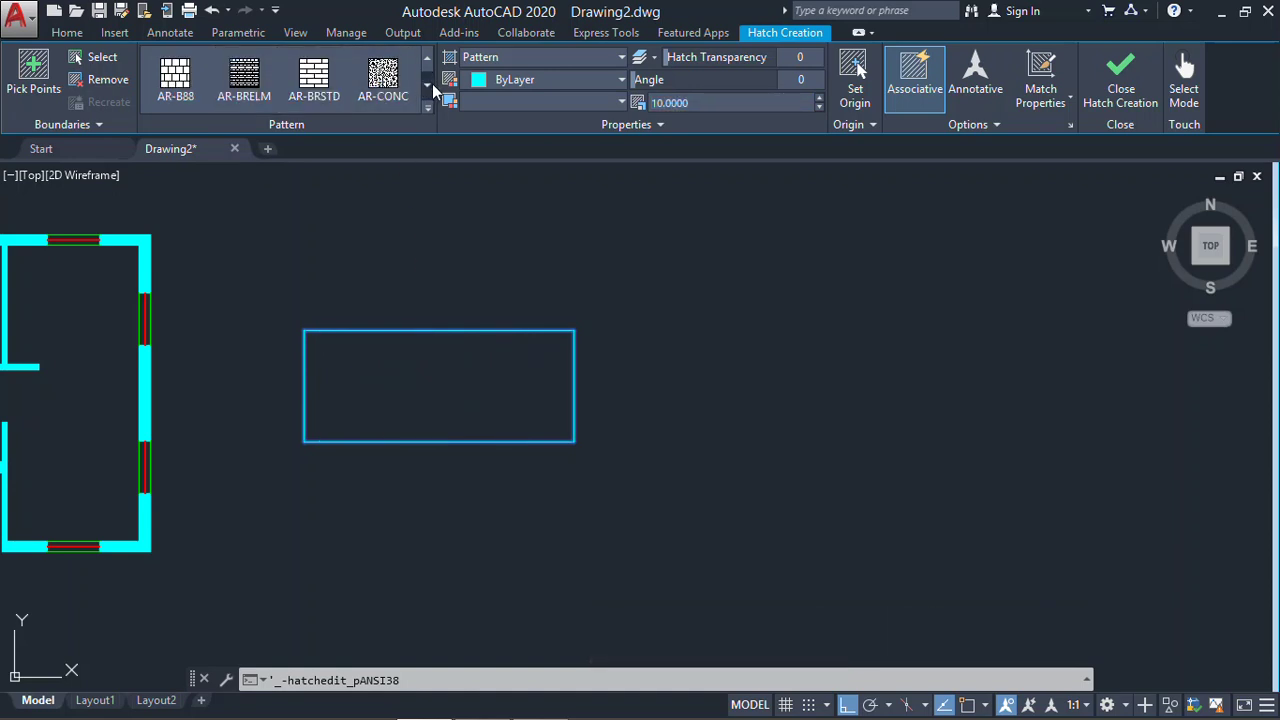
left_click(427, 62)
left_click(427, 62)
left_click(247, 80)
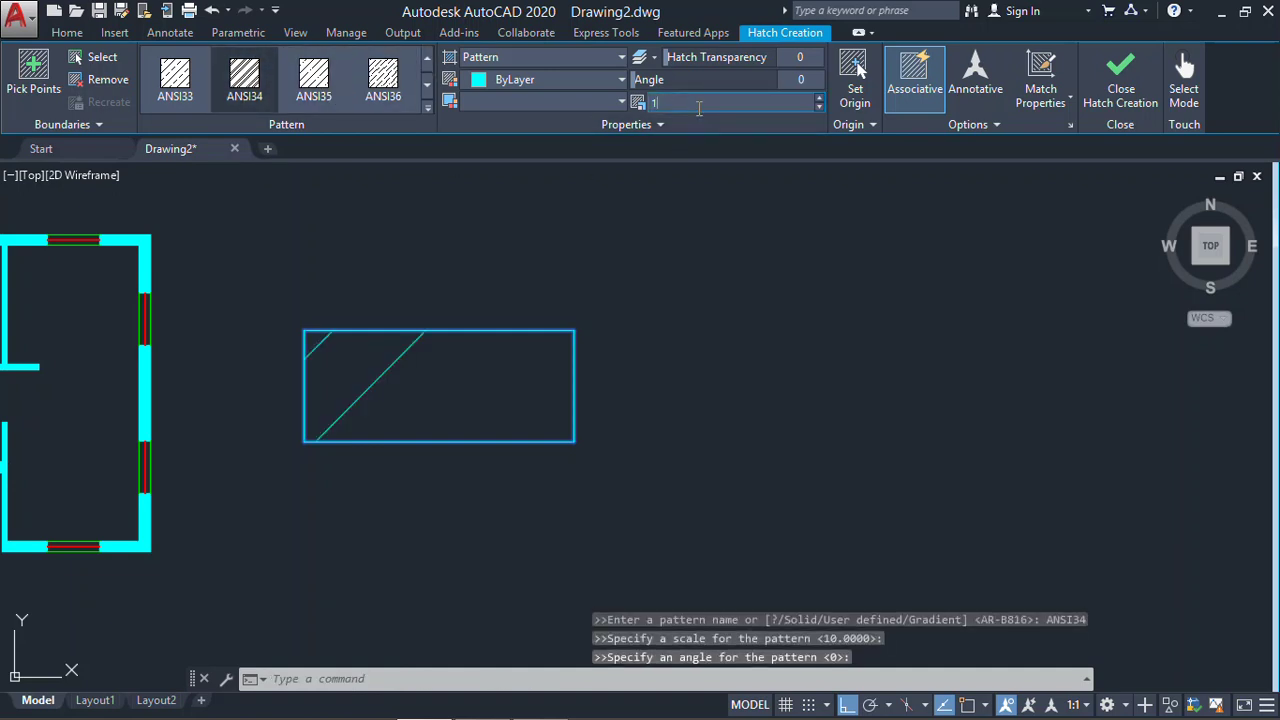
type("1")
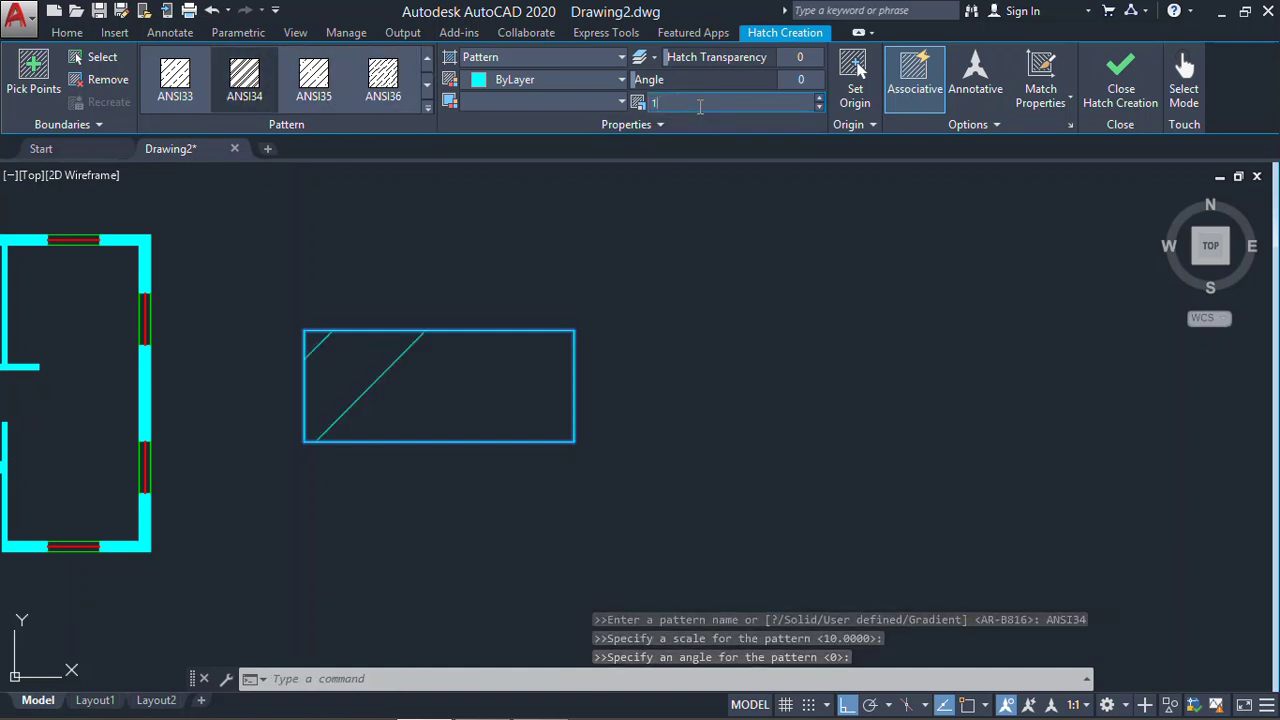
key("Return")
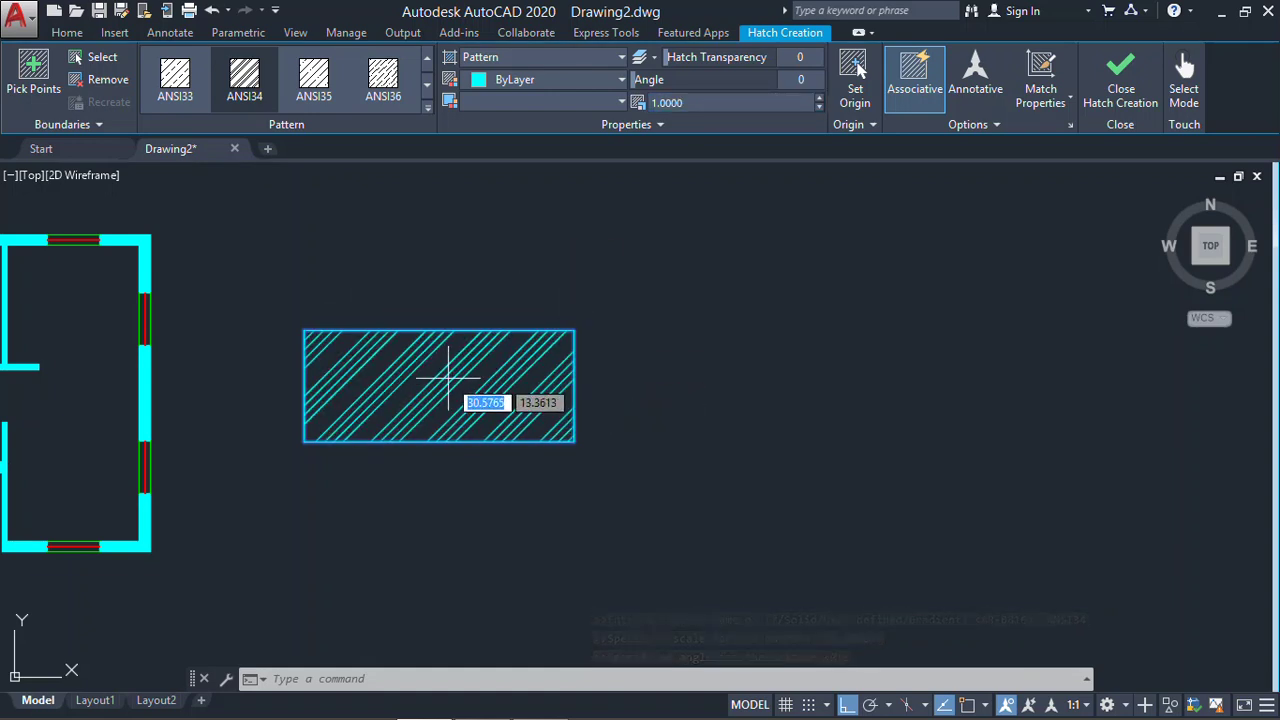
left_click(232, 108)
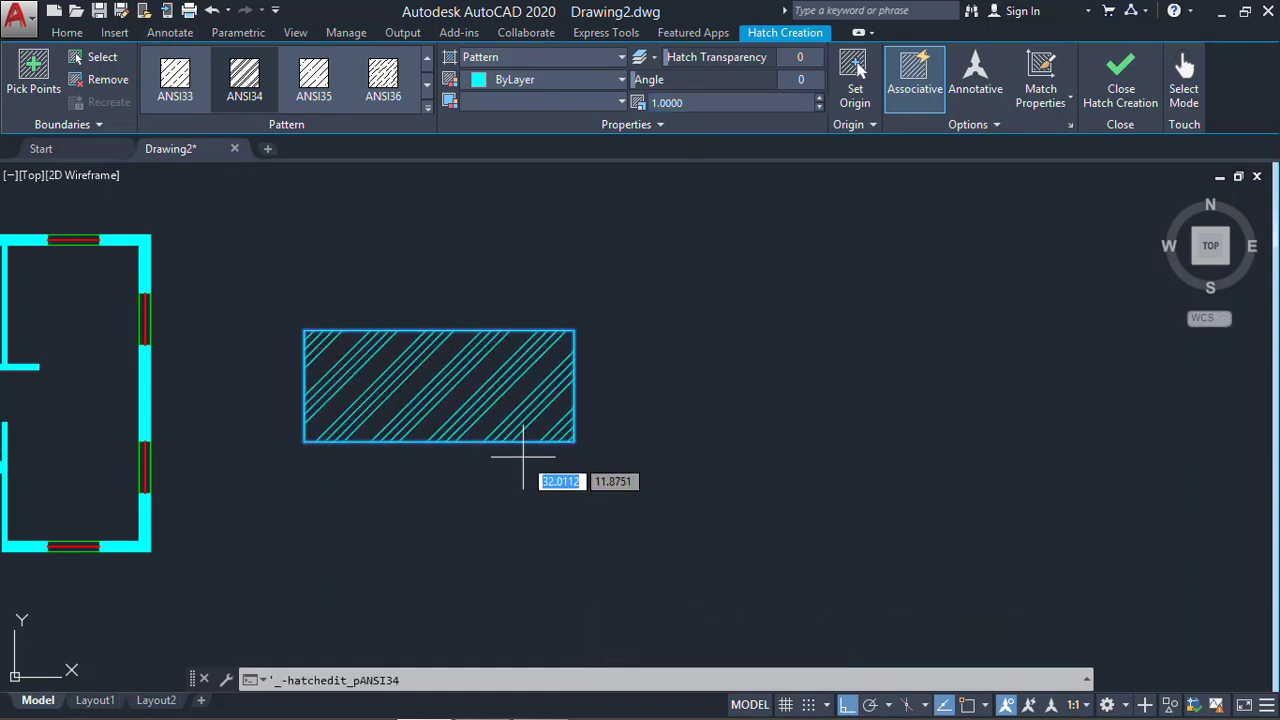
key("Return")
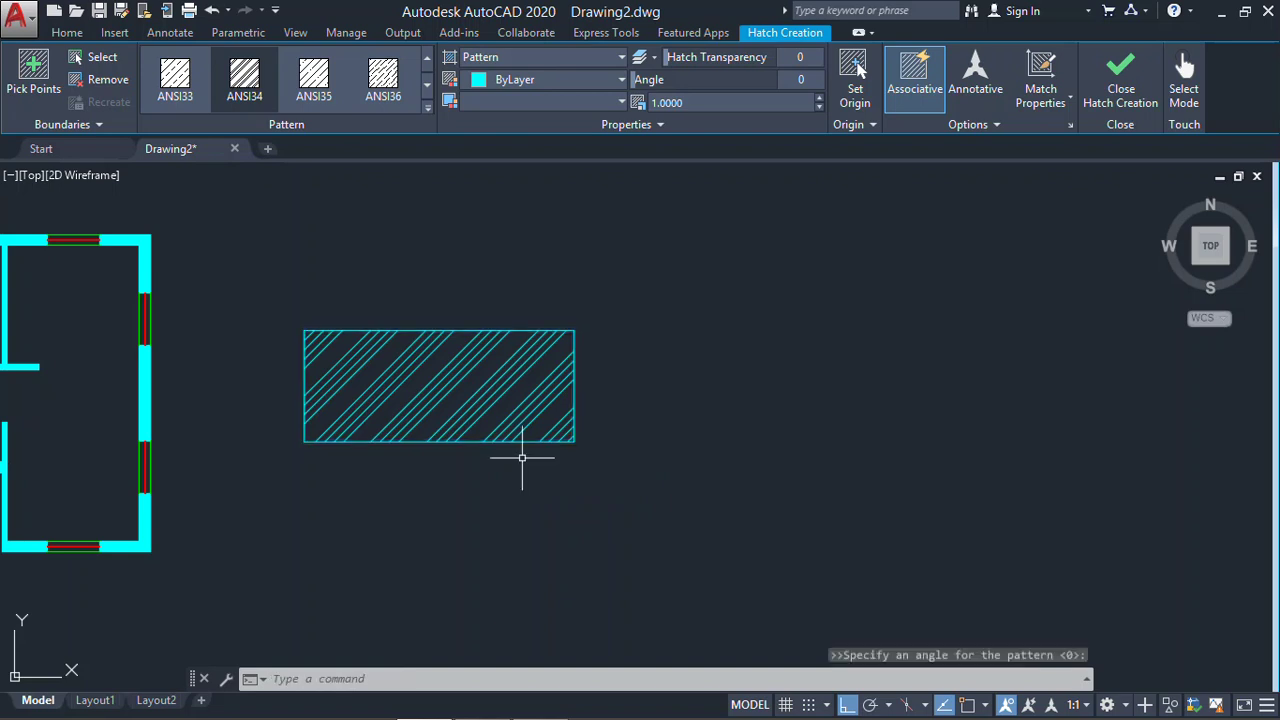
mouse_move(683, 450)
middle_mouse_down()
mouse_move(520, 435)
mouse_move(520, 463)
middle_mouse_up()
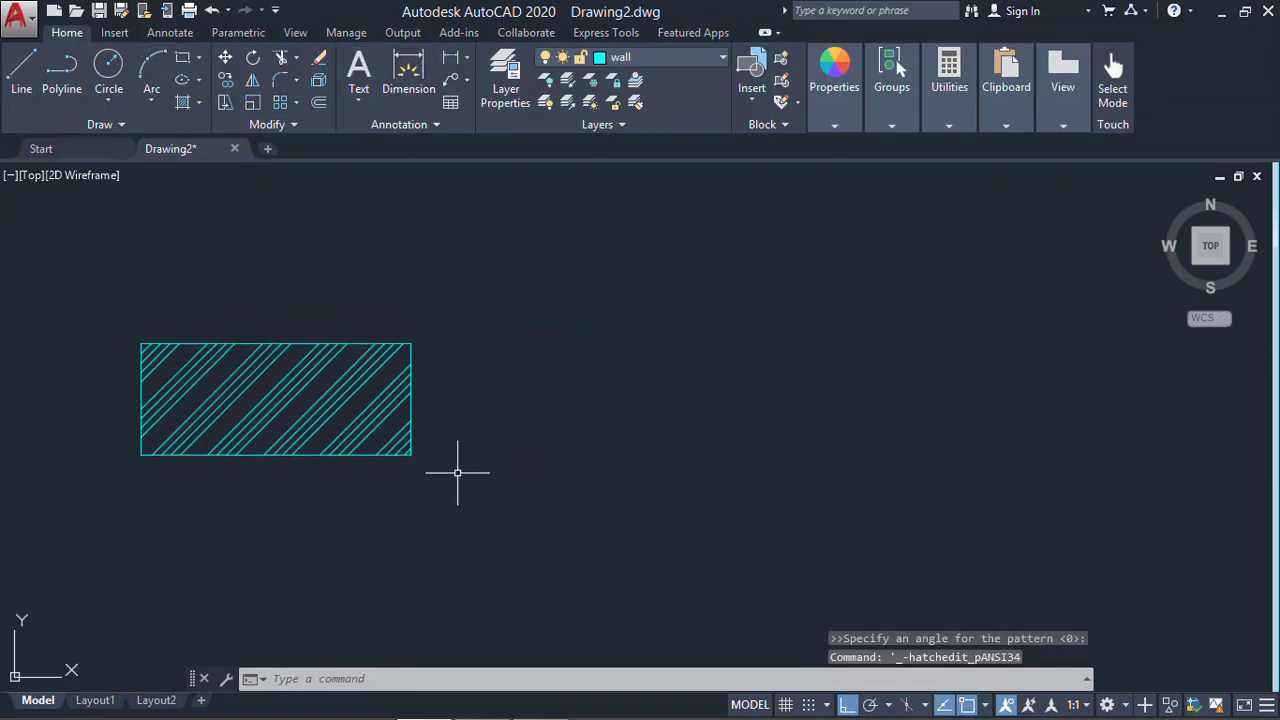
left_click(410, 418)
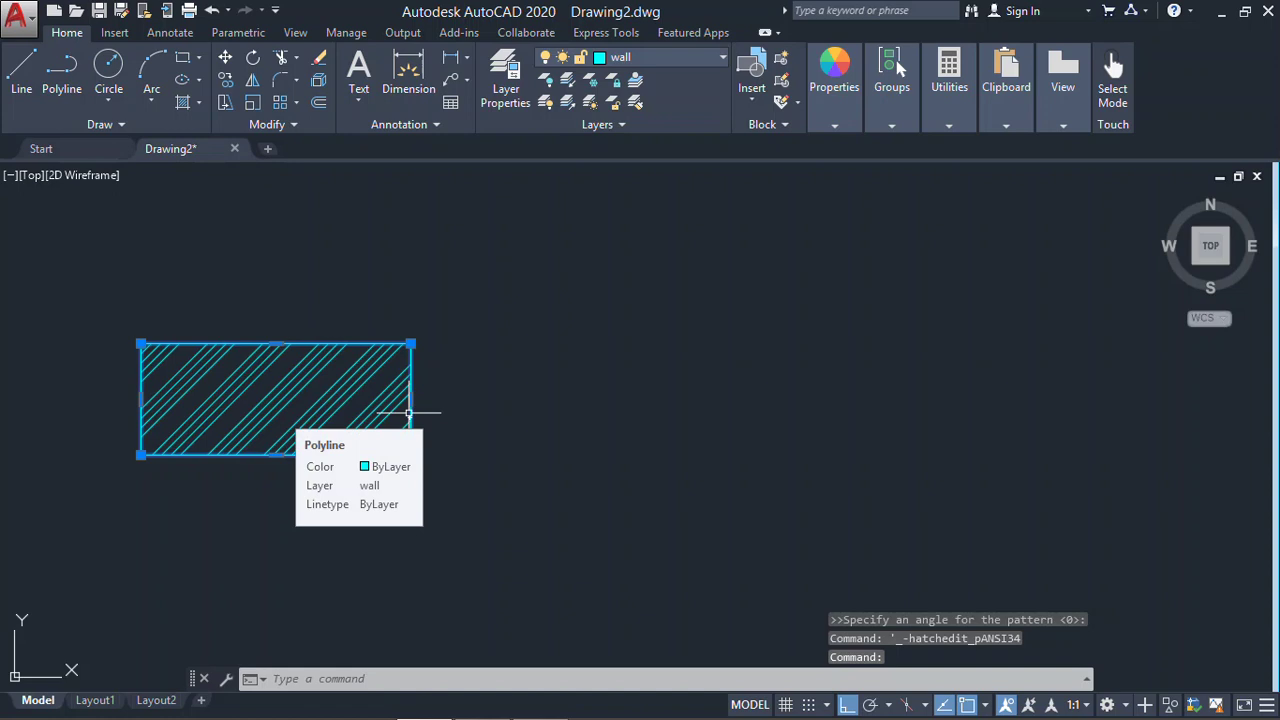
right_click(409, 412)
key("Escape")
key("Escape")
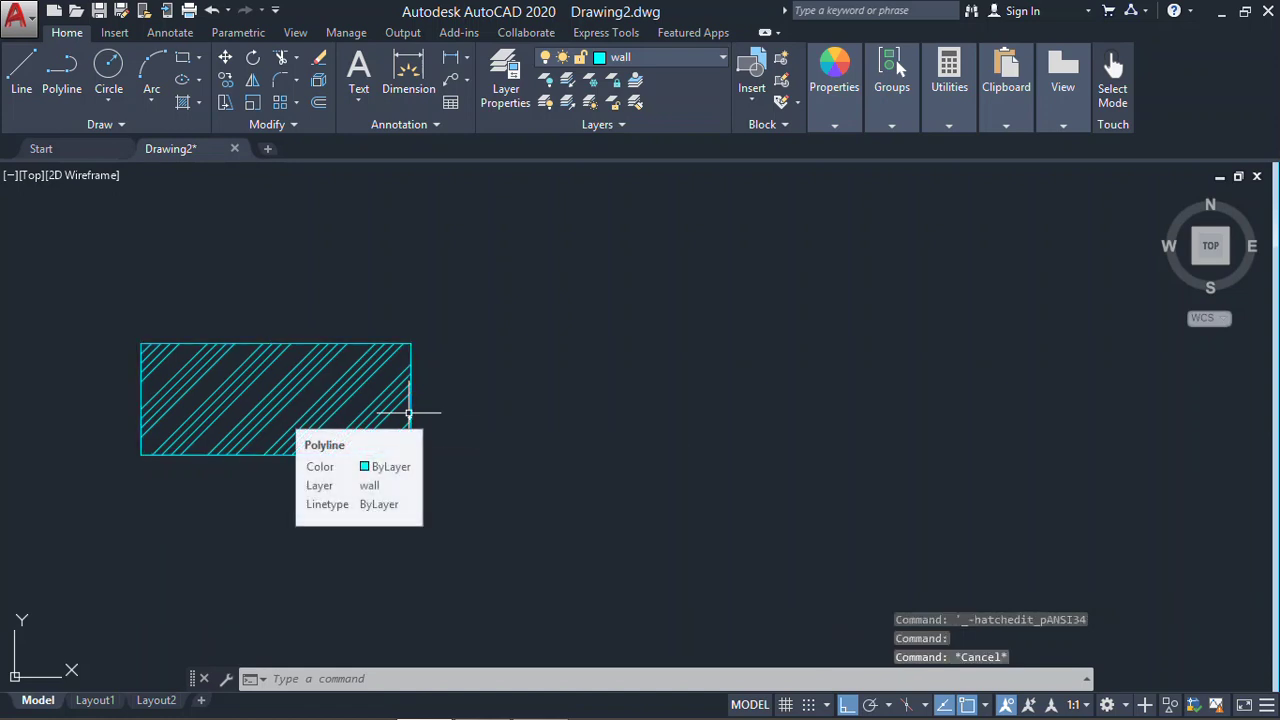
Draw an open, stepped outline of straight orthogonal lines east of the hatched rectangle, with a base about 7.74 units long and a gap at its western side
type("L")
key("Return")
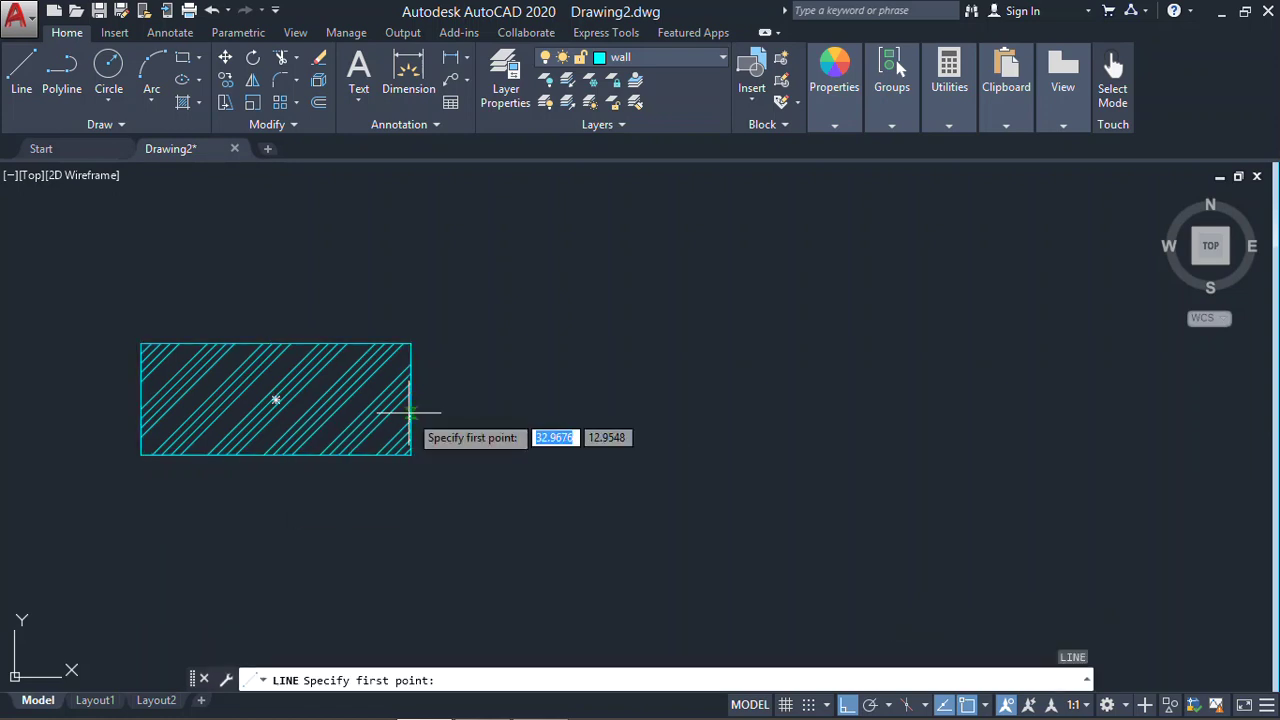
left_click(467, 350)
left_click(467, 460)
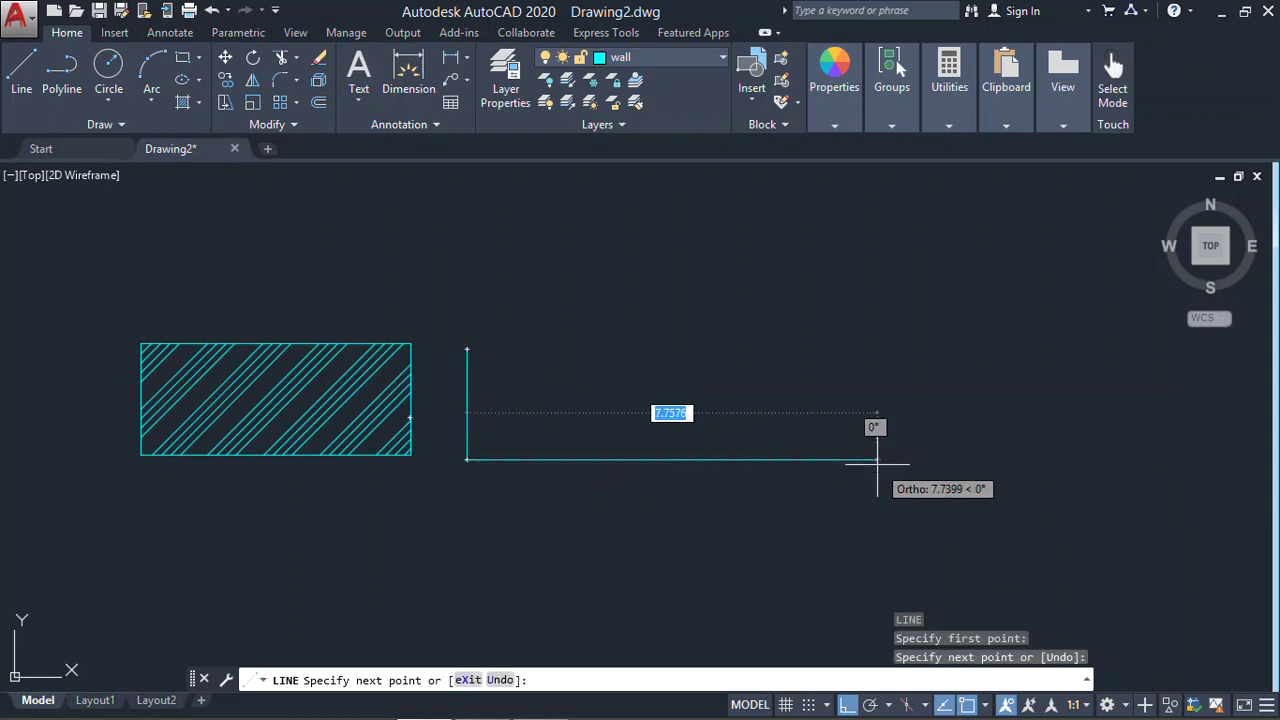
left_click(878, 460)
left_click(878, 327)
left_click(730, 327)
left_click(730, 420)
left_click(655, 420)
left_click(655, 278)
left_click(584, 277)
left_click(584, 430)
left_click(533, 430)
left_click(533, 258)
left_click(453, 260)
left_click(443, 362)
key("Escape")
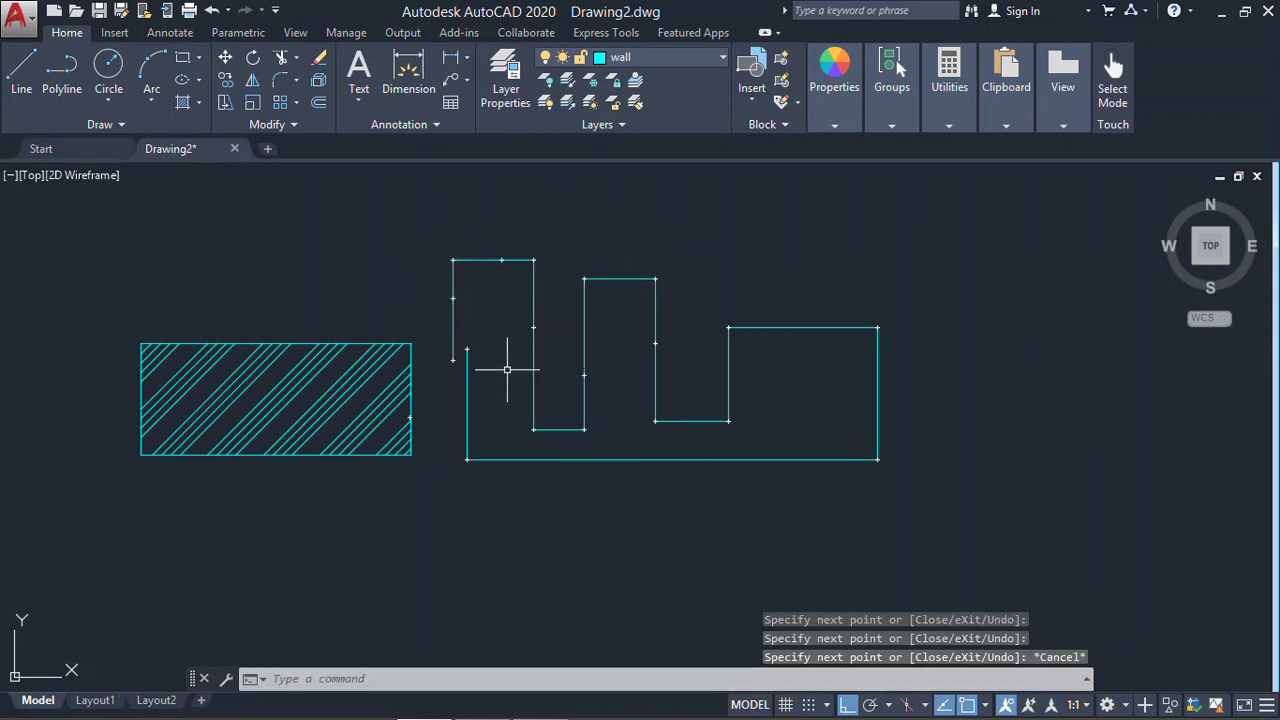
Close the gap at the stepped outline's western side with three orthogonal lines, starting with a base segment about 0.24 units long
scroll(431, 343, "up", 8)
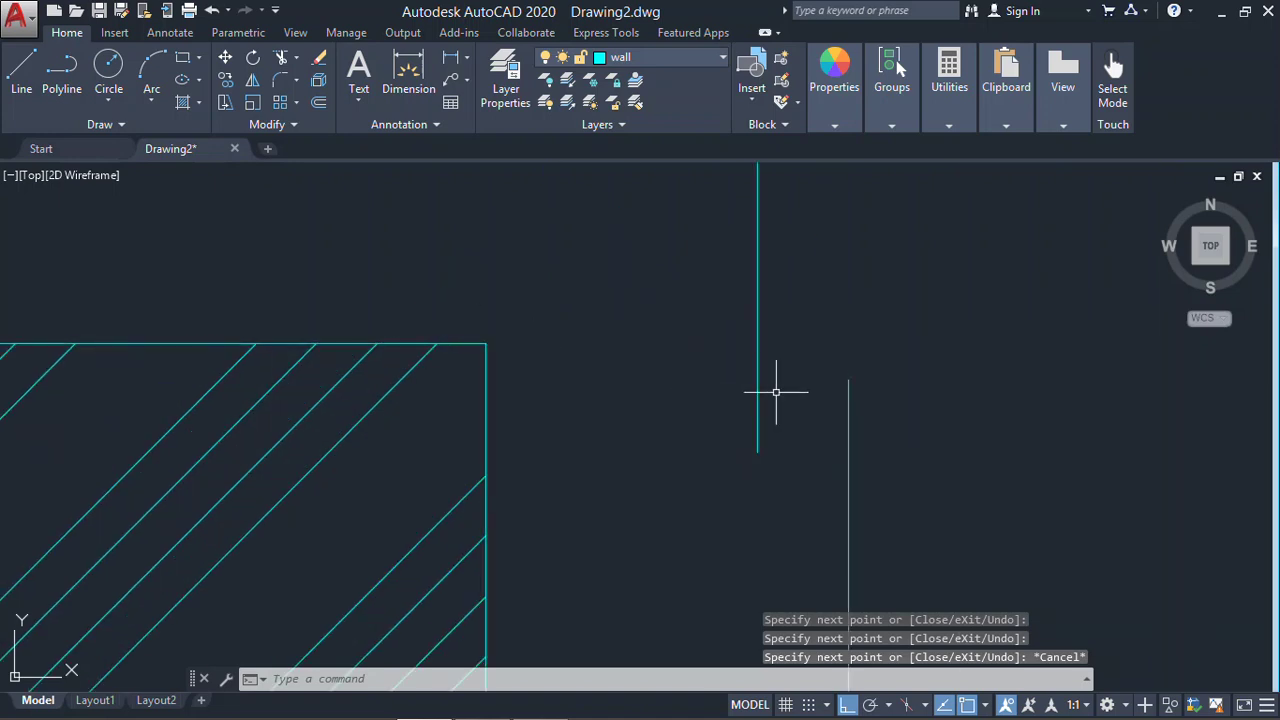
scroll(604, 410, "down", 10)
scroll(406, 437, "up", 8)
key("Return")
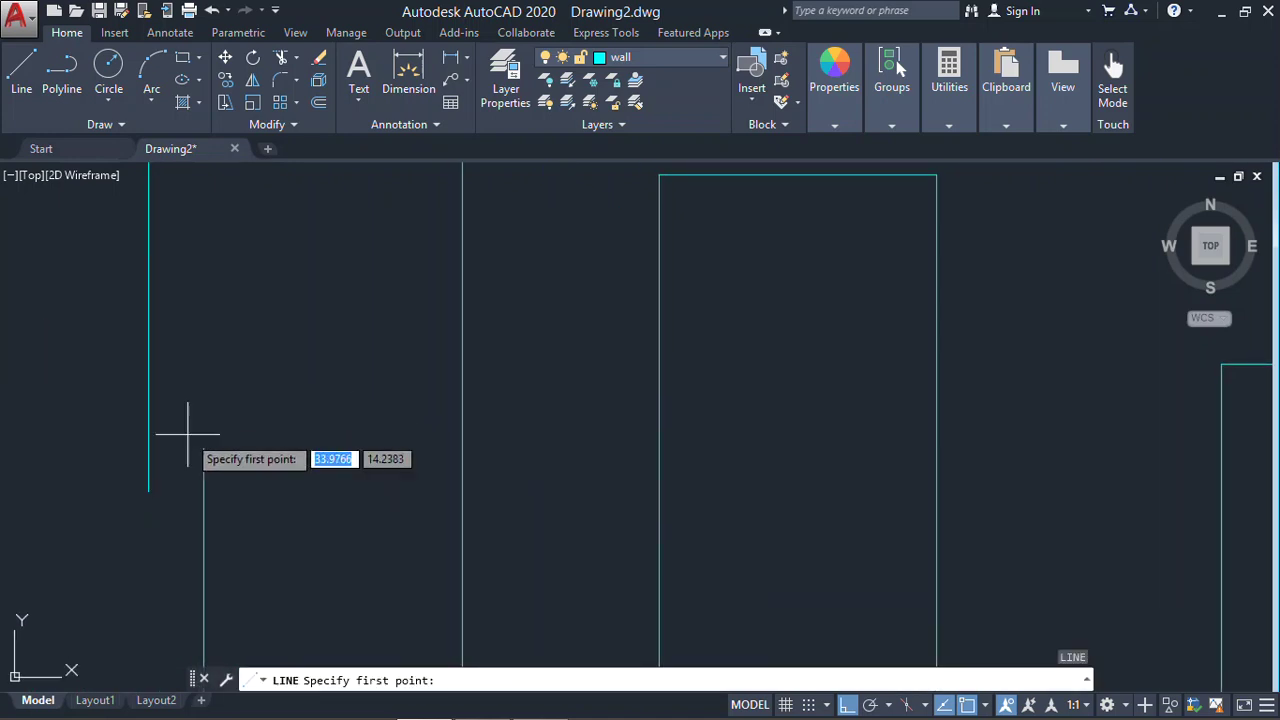
left_click(148, 490)
scroll(174, 487, "up", 4)
scroll(175, 460, "up", 4)
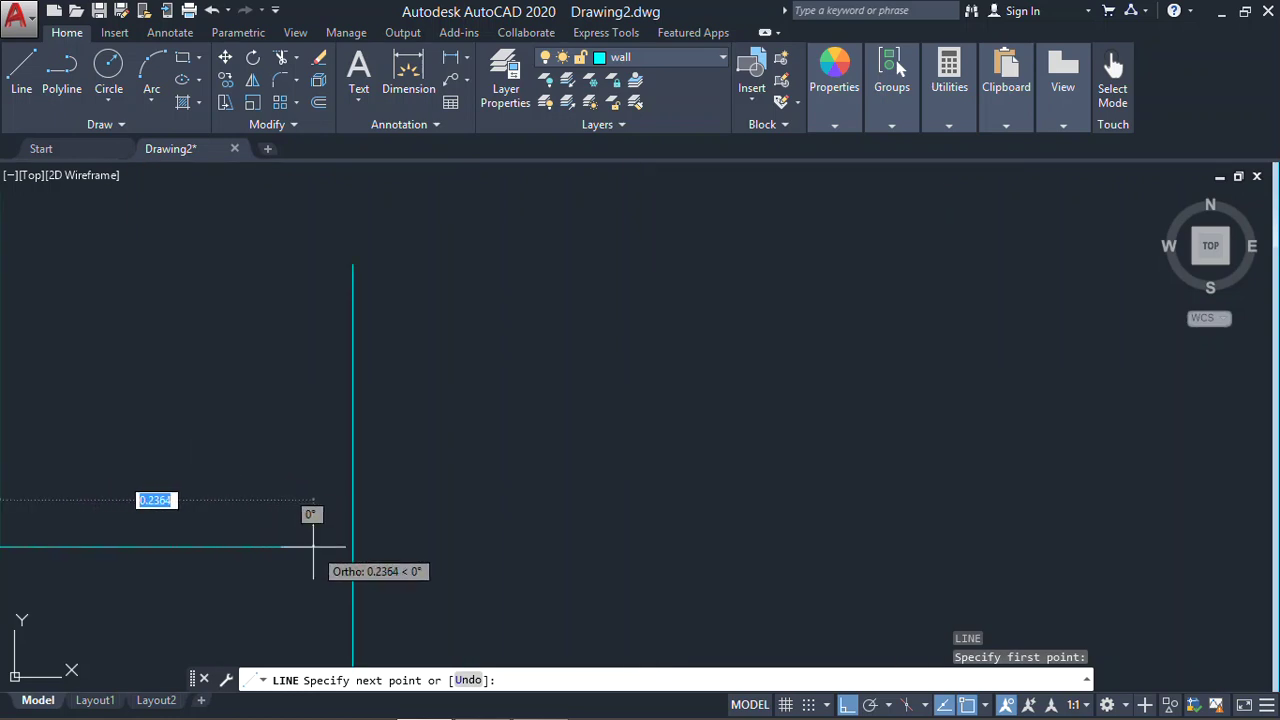
left_click(234, 494)
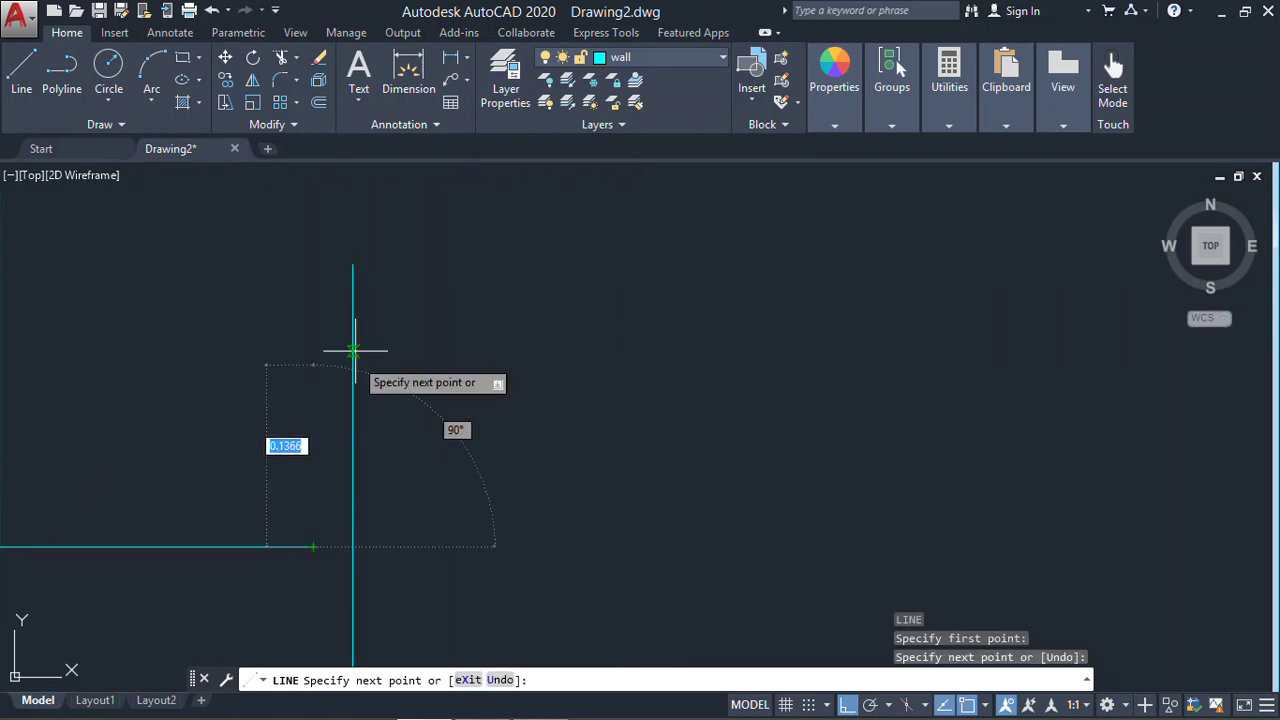
left_click(331, 242)
scroll(334, 266, "up", 6)
scroll(341, 273, "up", 6)
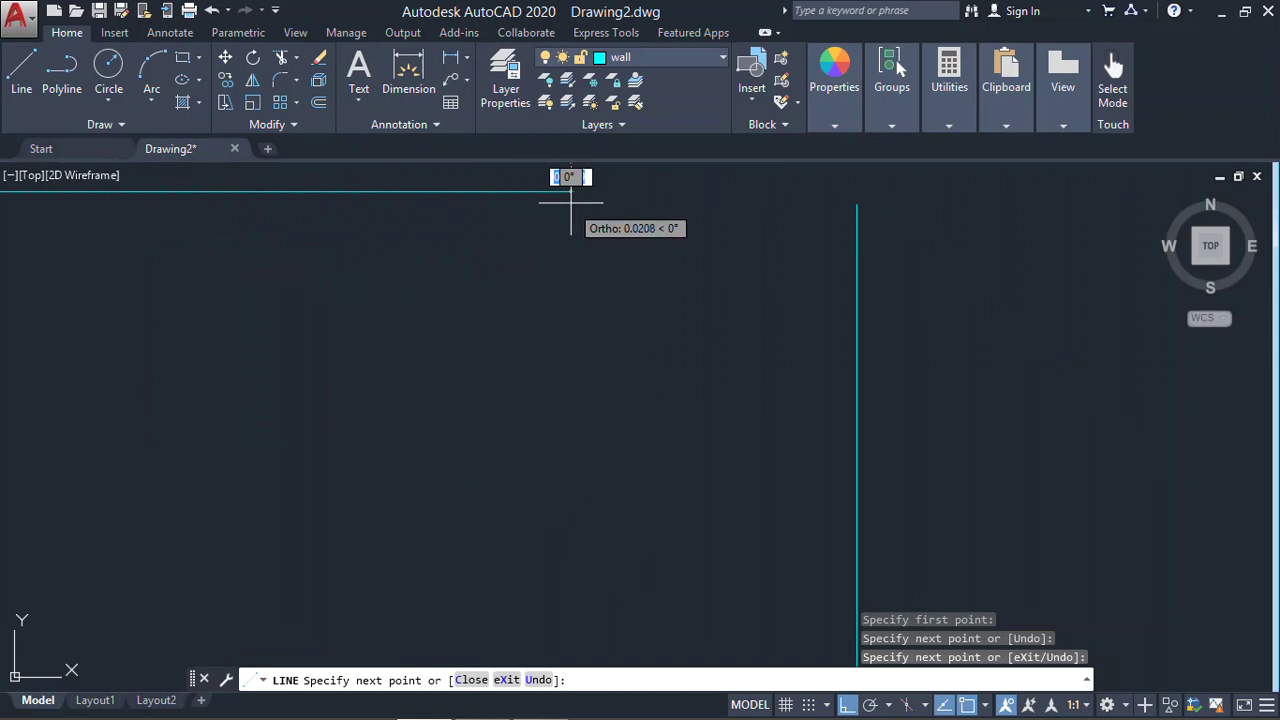
left_click(770, 192)
key("Escape")
scroll(846, 297, "down", 10)
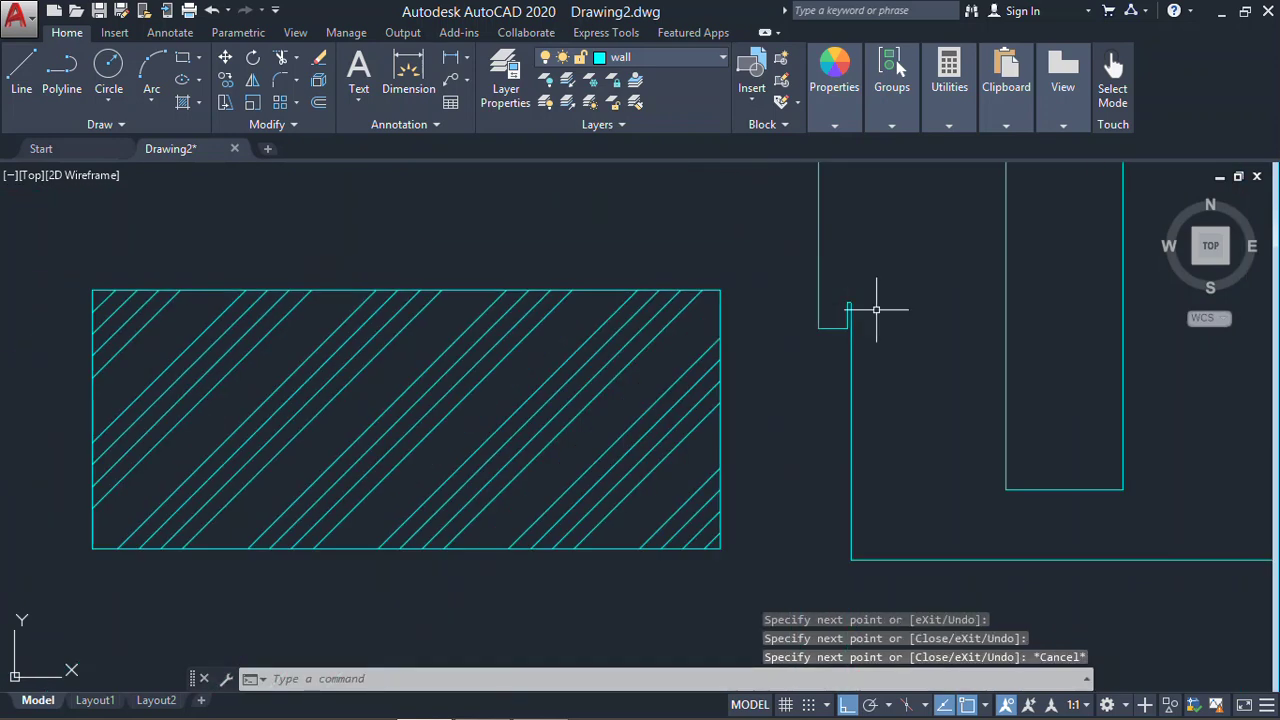
Hatch the interior of the closed stepped outline with the ANSI34 pattern at scale 1
scroll(433, 337, "up", 8)
scroll(433, 337, "down", 3)
middle_click_drag(594, 351, 357, 334)
scroll(449, 337, "up", 2)
middle_click_drag(449, 337, 320, 338)
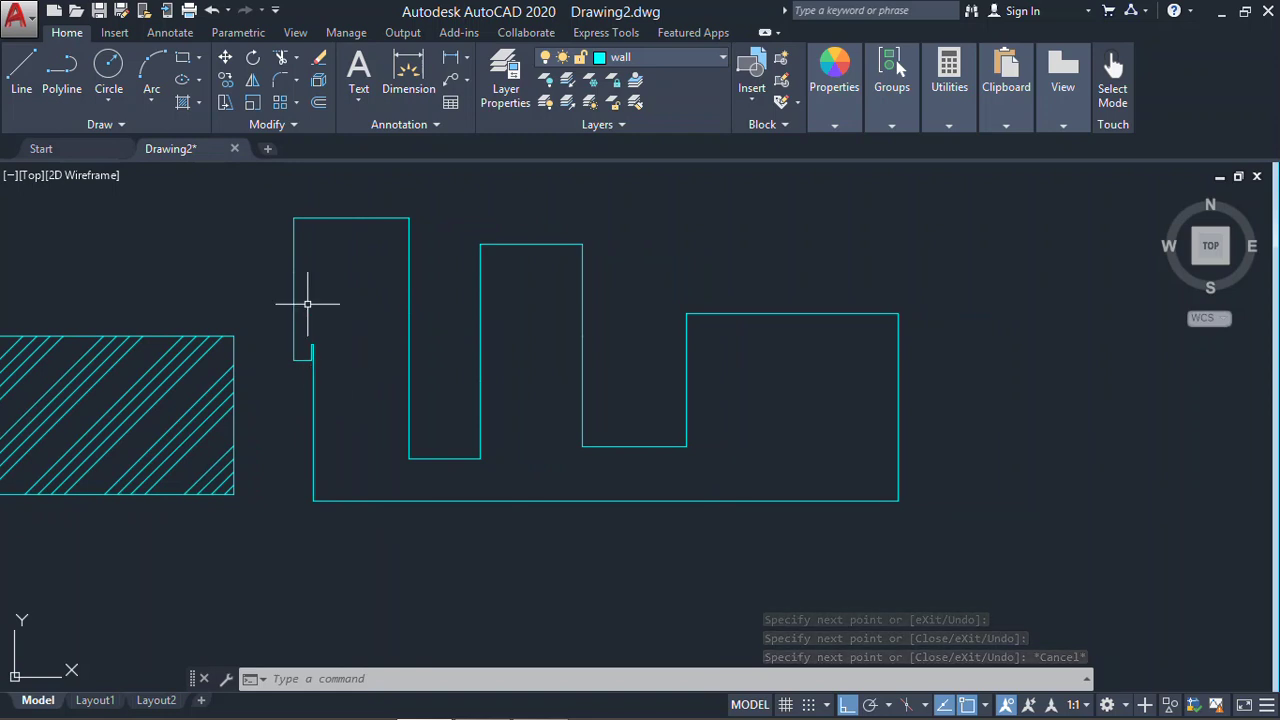
type("h")
key("Return")
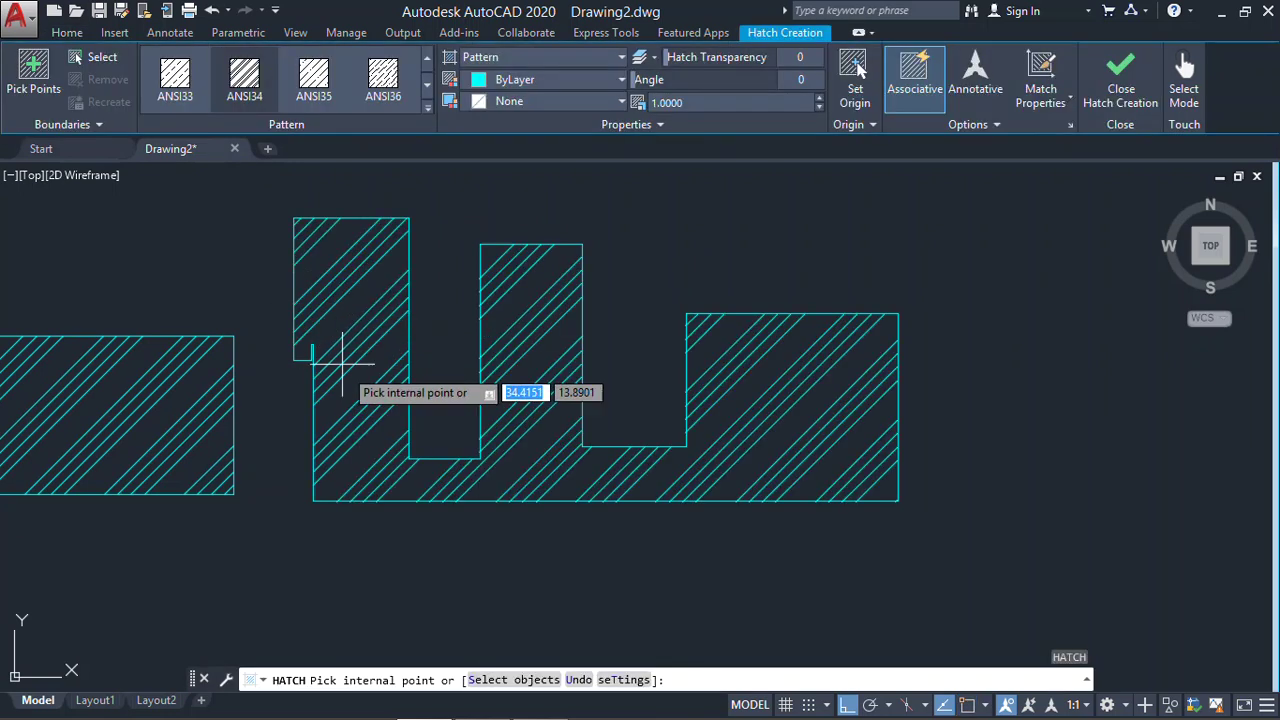
left_click(566, 456)
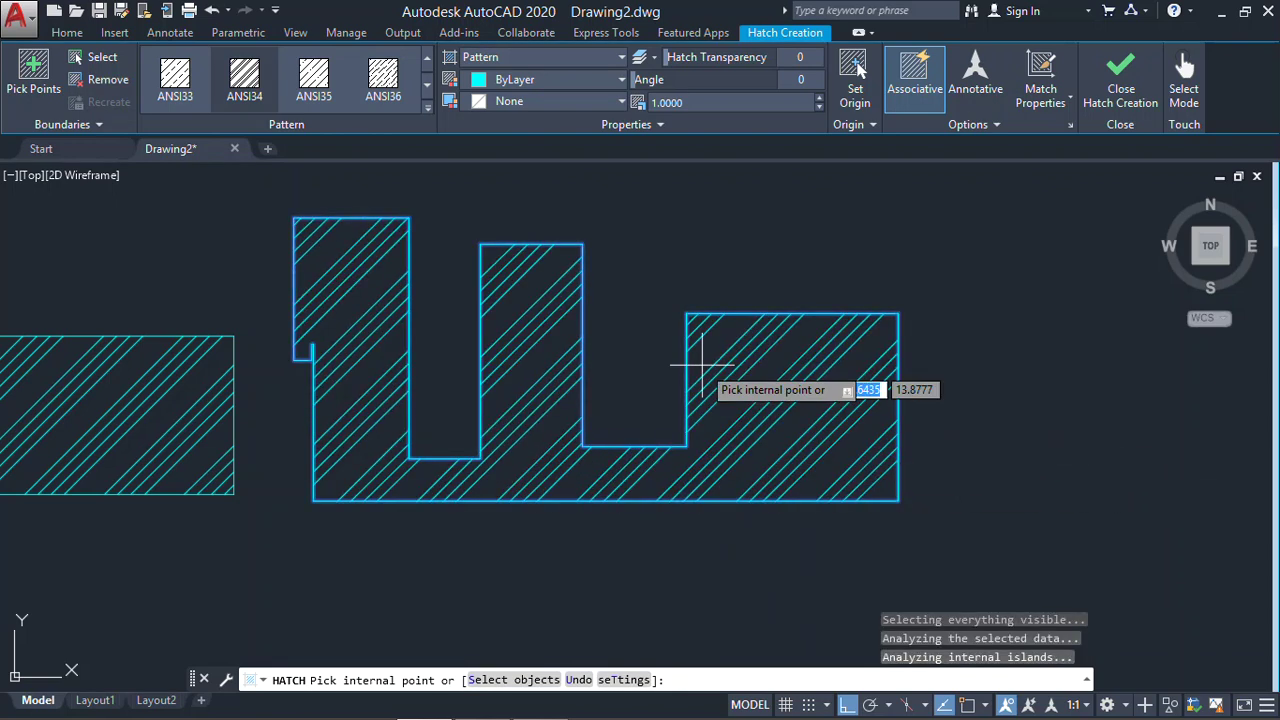
scroll(290, 357, "up", 5)
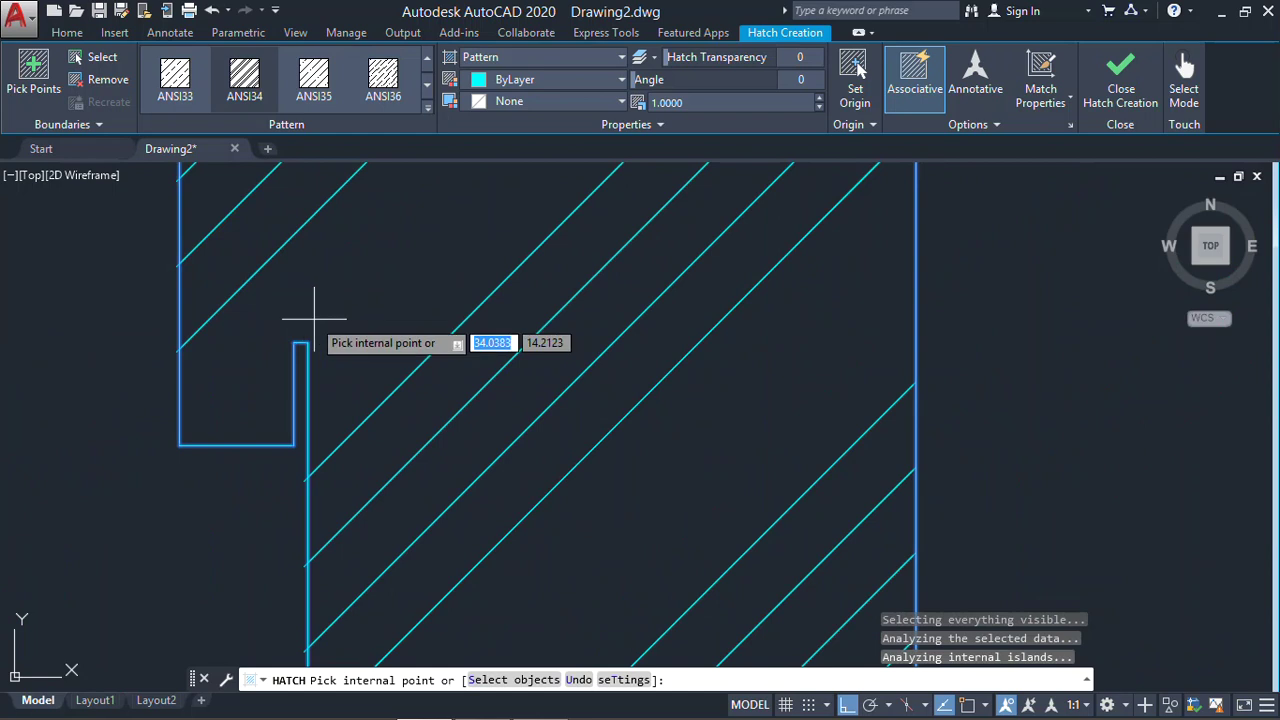
scroll(314, 330, "up", 2)
scroll(400, 371, "down", 8)
scroll(440, 400, "up", 3)
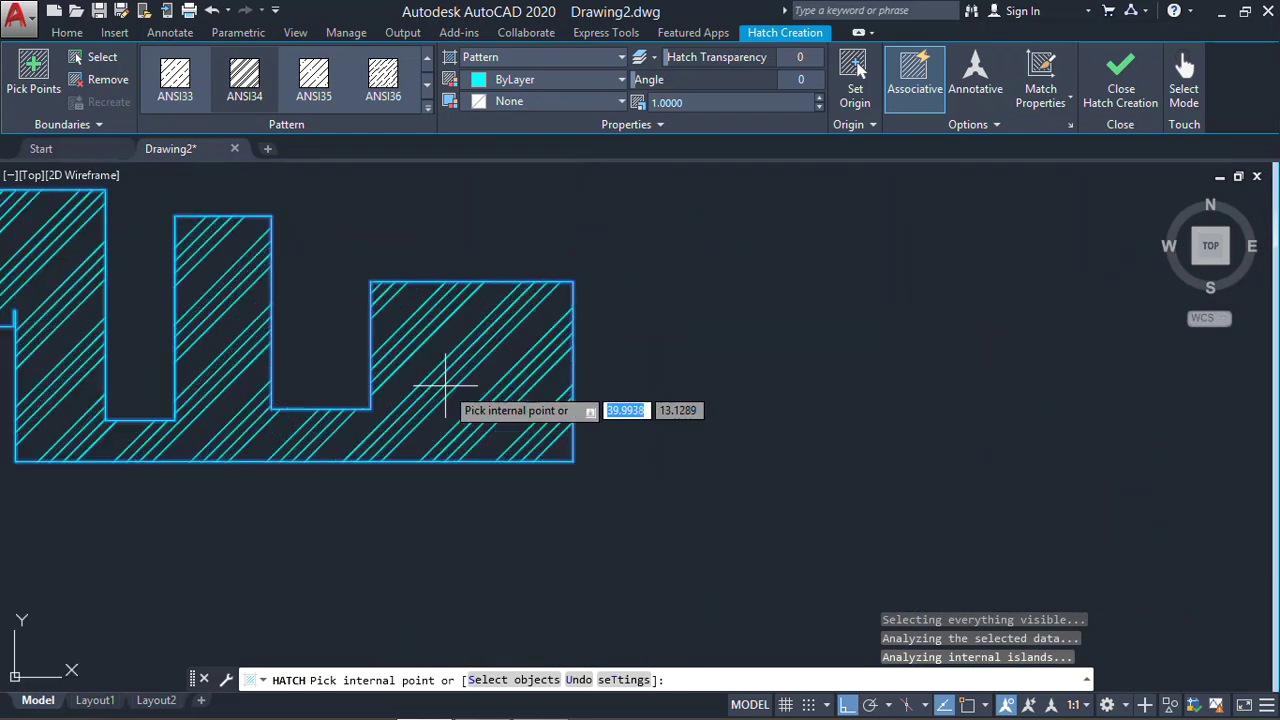
key("Escape")
Delete the short horizontal segment at the top of the notch on the outline's western side
scroll(194, 354, "down", 2)
scroll(411, 346, "up", 6)
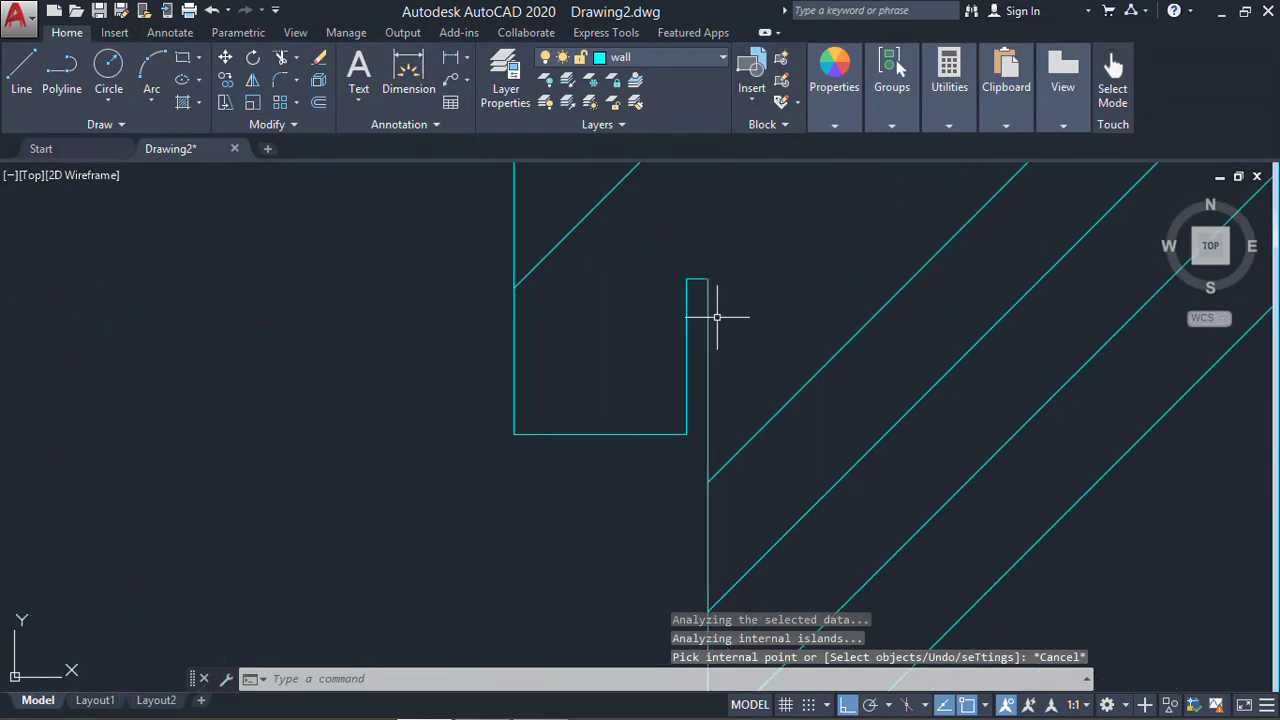
left_click(687, 302)
scroll(710, 277, "up", 2)
left_click(702, 267)
left_click(689, 295)
key("Escape")
left_click(691, 271)
left_click(687, 307)
key("Delete")
Delete the hatch inside the stepped outline
scroll(733, 318, "down", 6)
left_click(829, 368)
left_click(829, 358)
key("Delete")
scroll(811, 303, "down", 3)
middle_click_drag(814, 318, 425, 340)
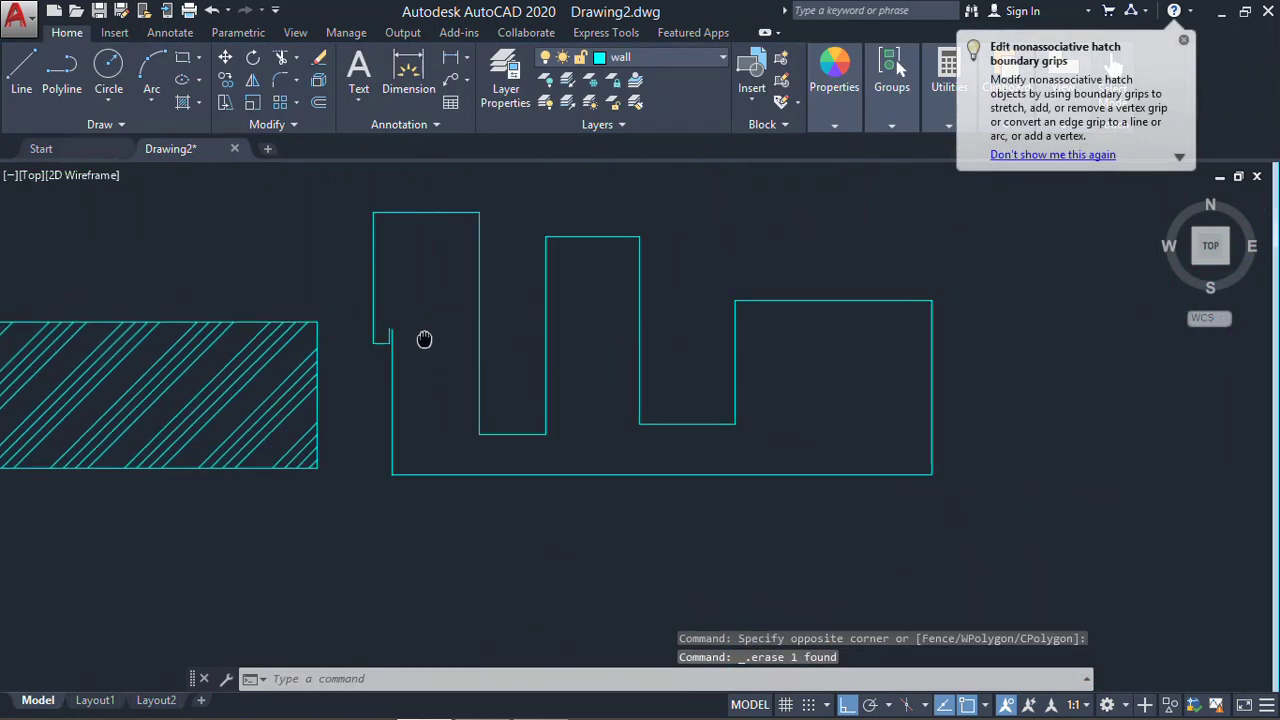
Try to hatch the reopened outline by picking an internal point, and pick again between the two line ends at the gap
scroll(420, 340, "down", 3)
type("h")
key("Return")
left_click(516, 372)
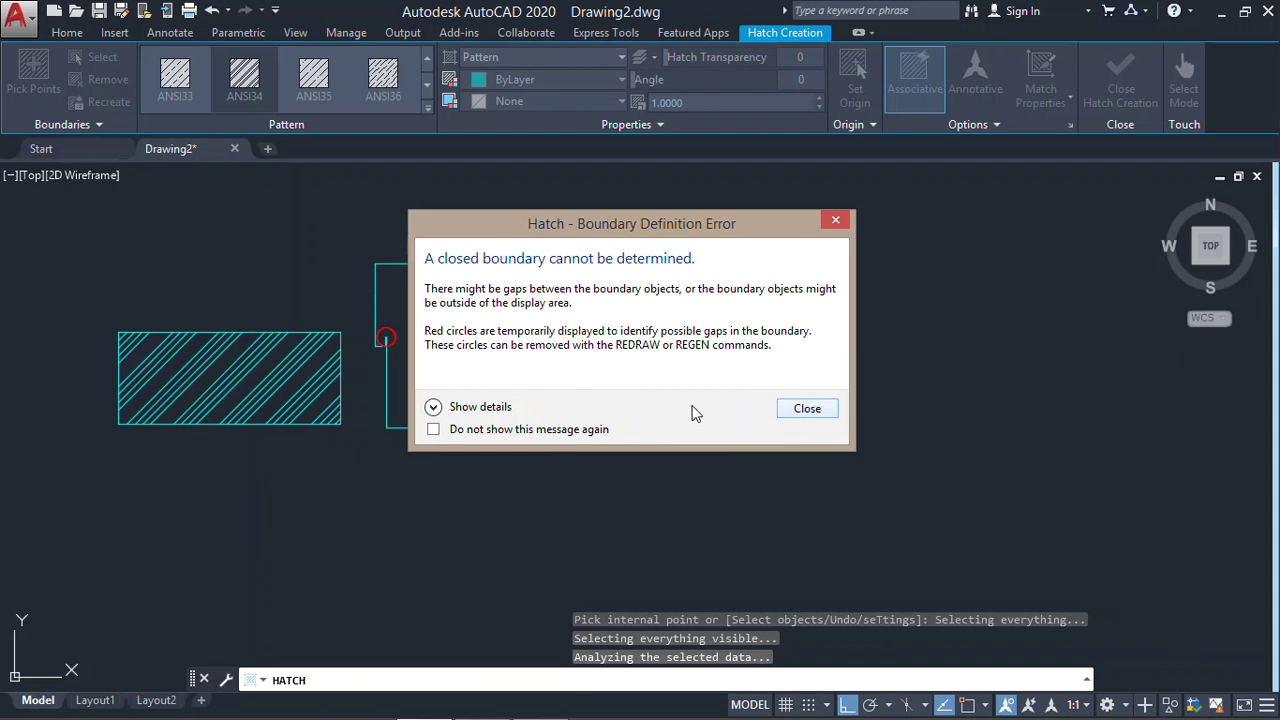
left_click(805, 409)
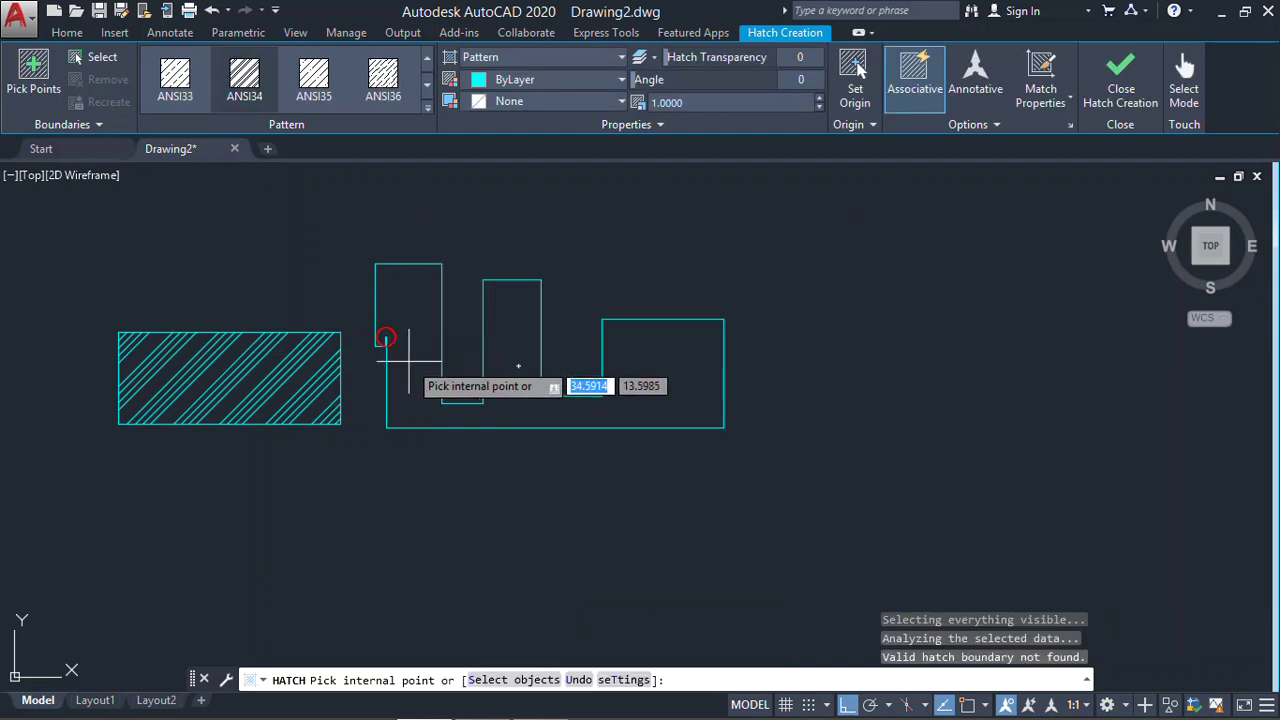
scroll(386, 337, "up", 6)
scroll(794, 380, "up", 4)
left_click(737, 354)
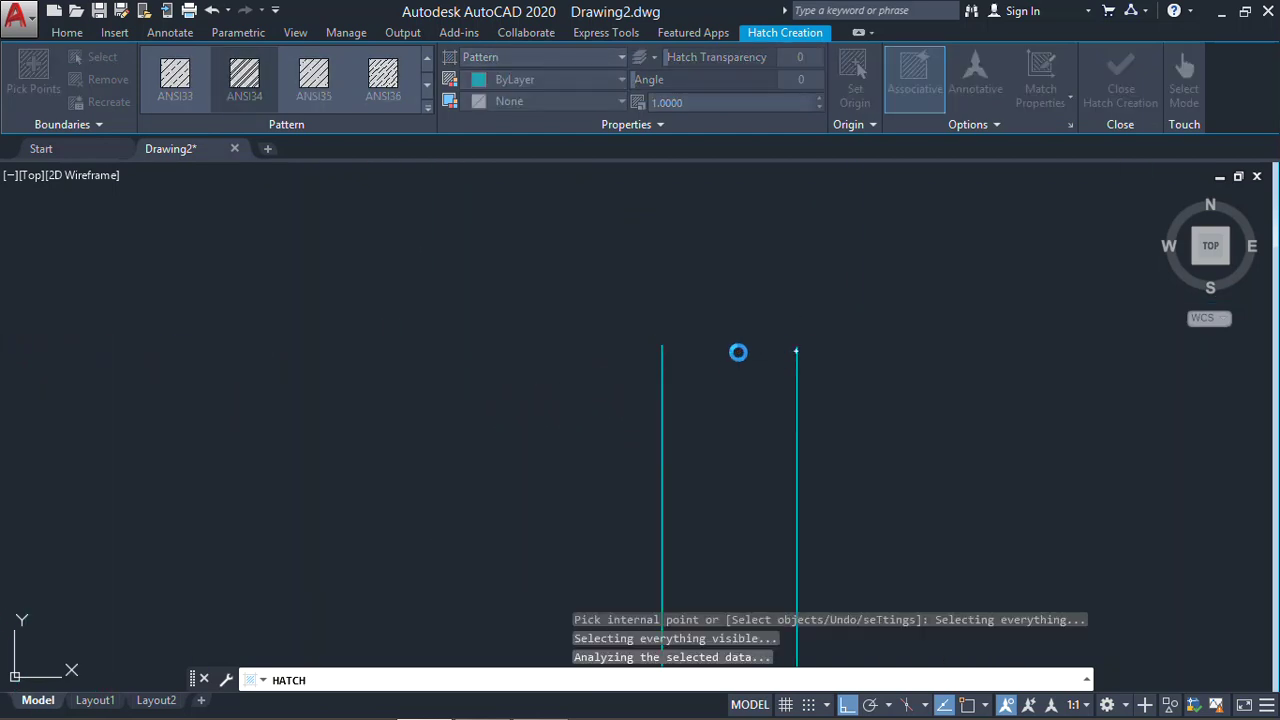
left_click(805, 409)
key("Escape")
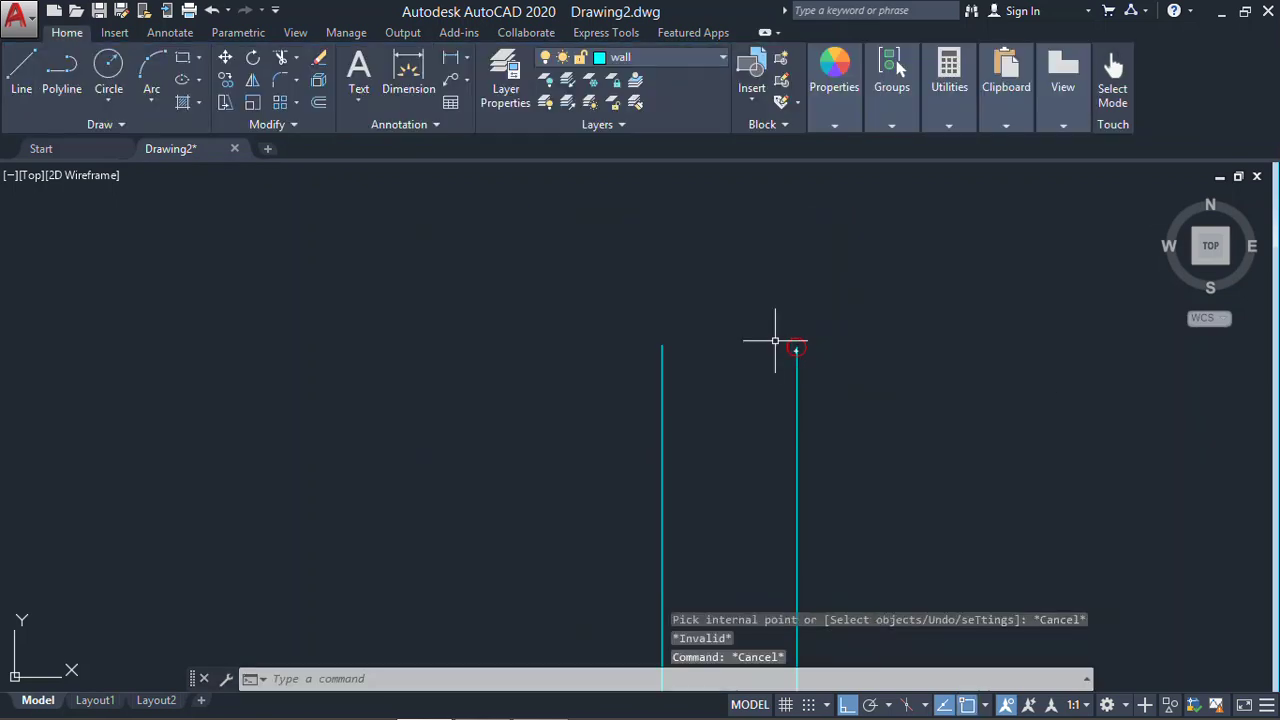
Draw a short horizontal line joining the two open line ends at the outline's western notch
type("l")
key("Return")
left_click(796, 347)
left_click(662, 347)
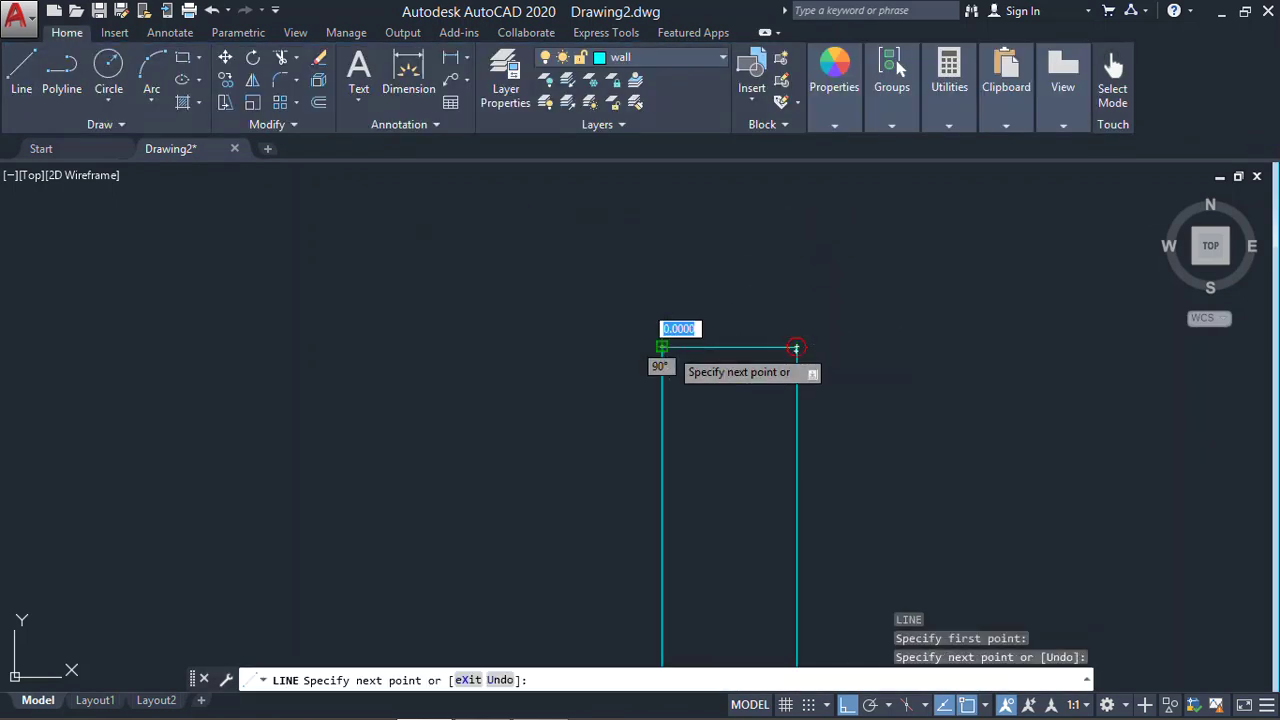
key("Escape")
Hatch the reclosed stepped outline with the ANSI34 pattern at scale 1 and finish the hatch
scroll(843, 391, "down", 7)
scroll(866, 423, "down", 3)
middle_click_drag(866, 423, 286, 414)
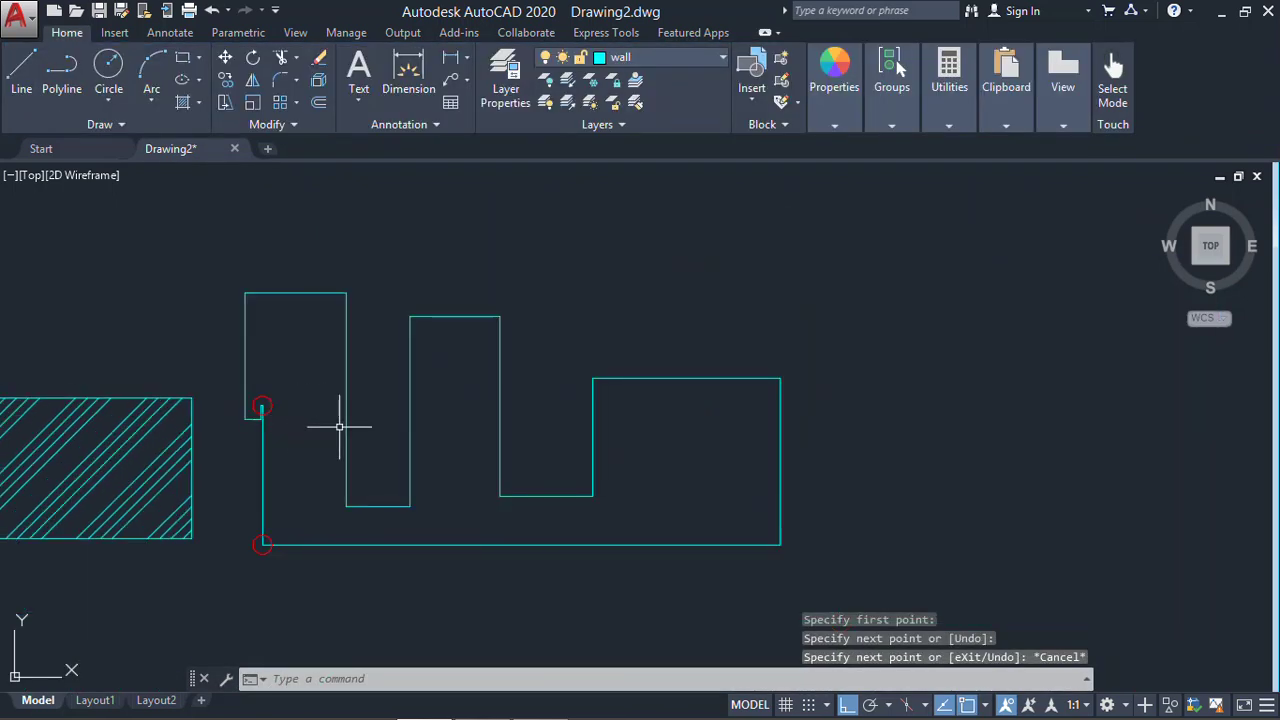
type("h")
key("Return")
left_click(466, 505)
key("Return")
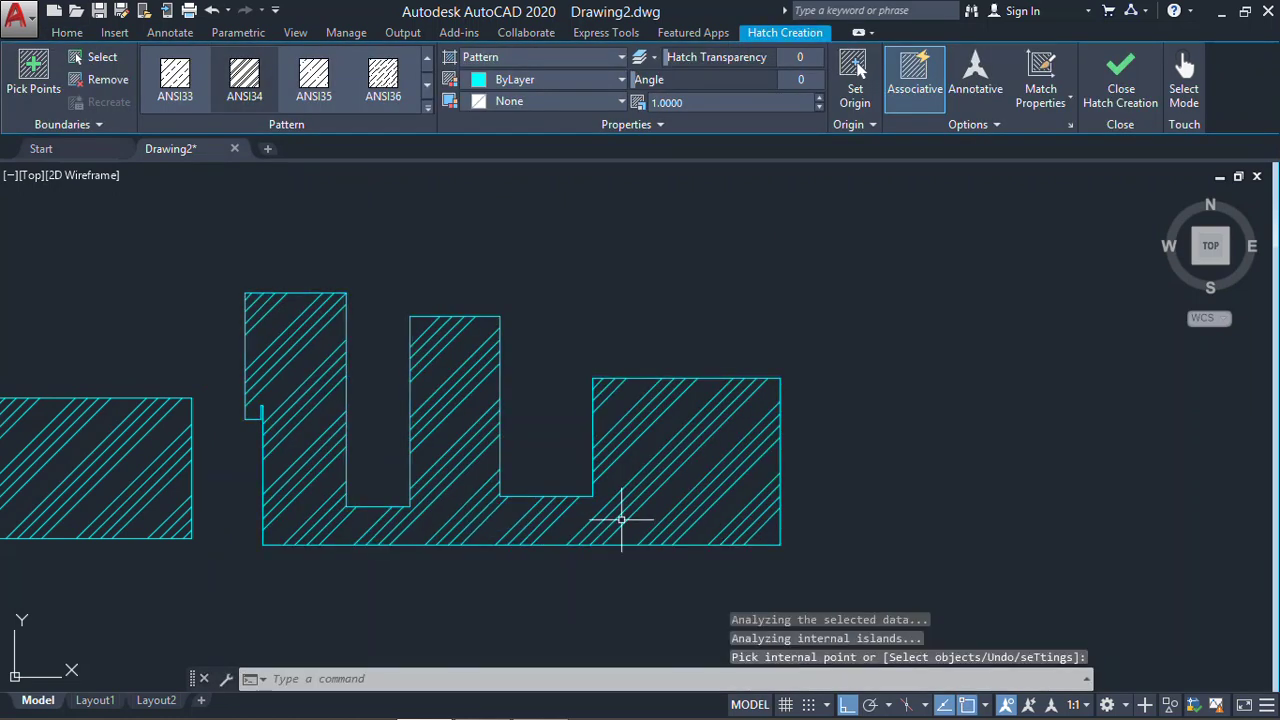
Erase the hatched practice rectangle and the hatched stepped outline together
scroll(720, 470, "down", 2)
mouse_move(706, 463)
middle_mouse_down()
mouse_move(655, 381)
mouse_move(672, 425)
middle_mouse_up()
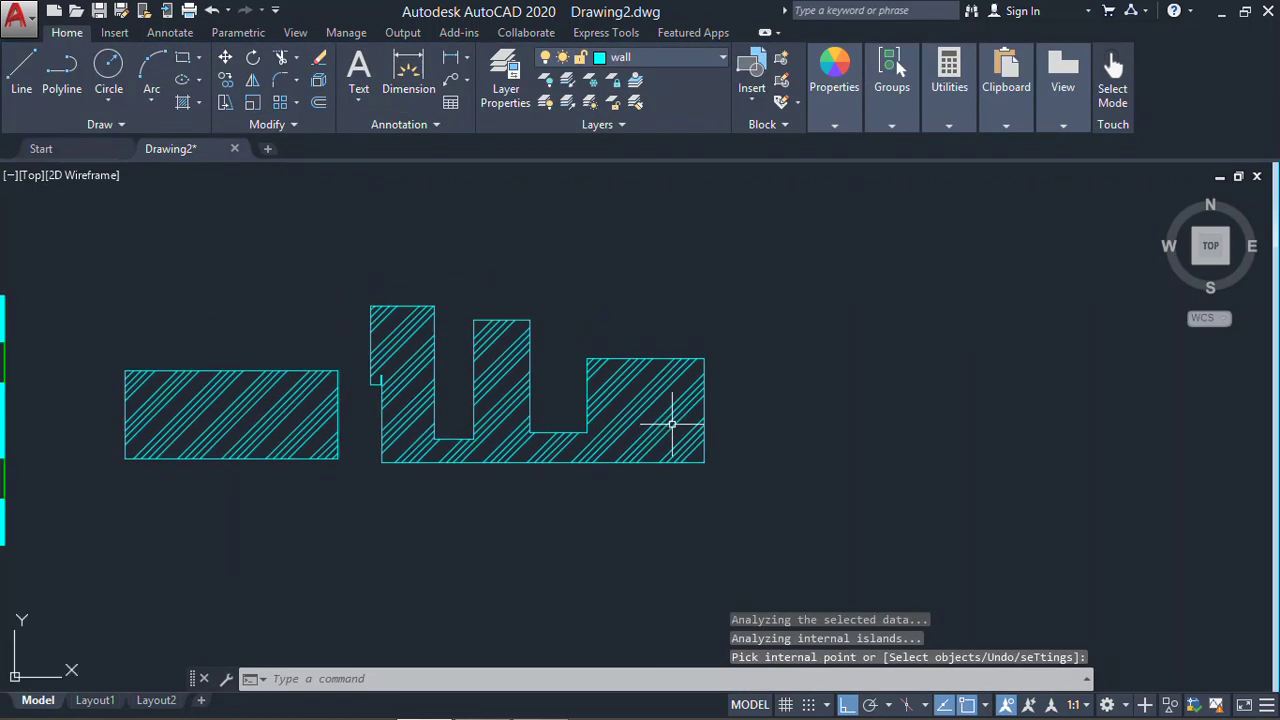
left_click(756, 281)
left_click(122, 569)
key("Delete")
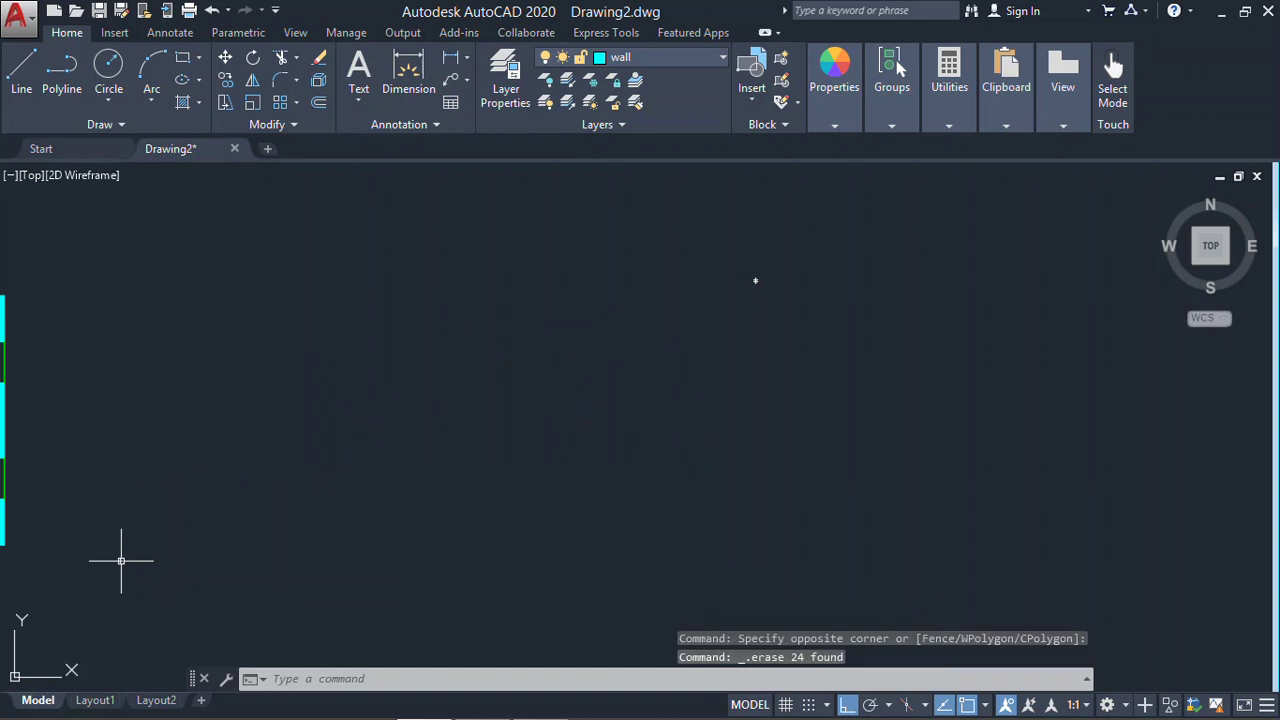
Change the house plan's wall hatch from solid to the ANGLE pattern and deselect it
middle_click_drag(97, 515, 366, 515)
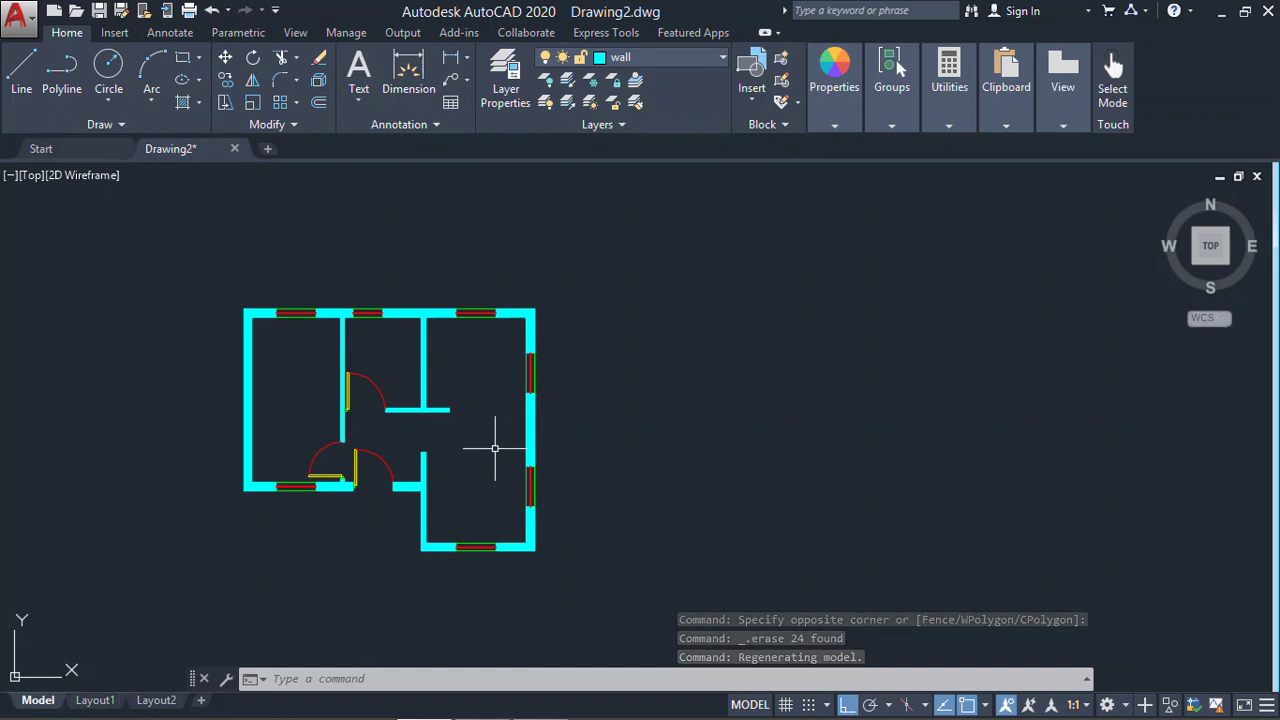
scroll(428, 326, "up", 4)
left_click(429, 278)
left_click(430, 292)
scroll(471, 337, "down", 6)
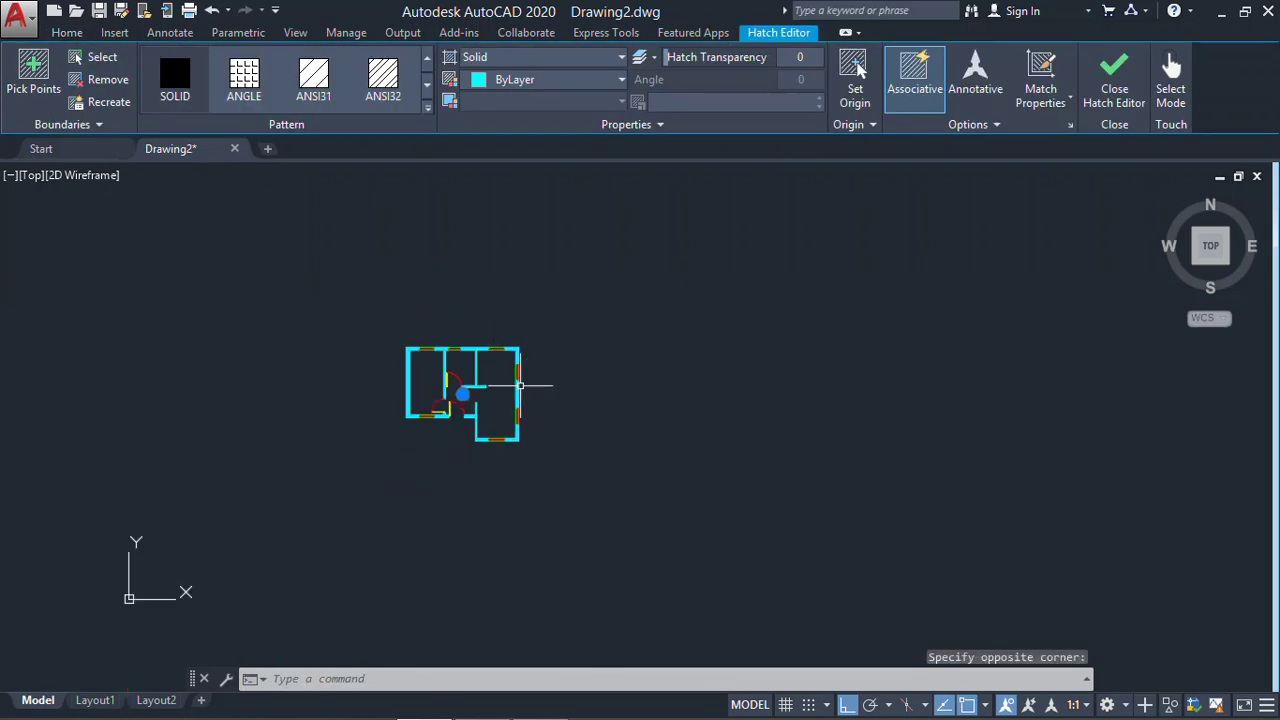
scroll(503, 371, "up", 5)
left_click(244, 78)
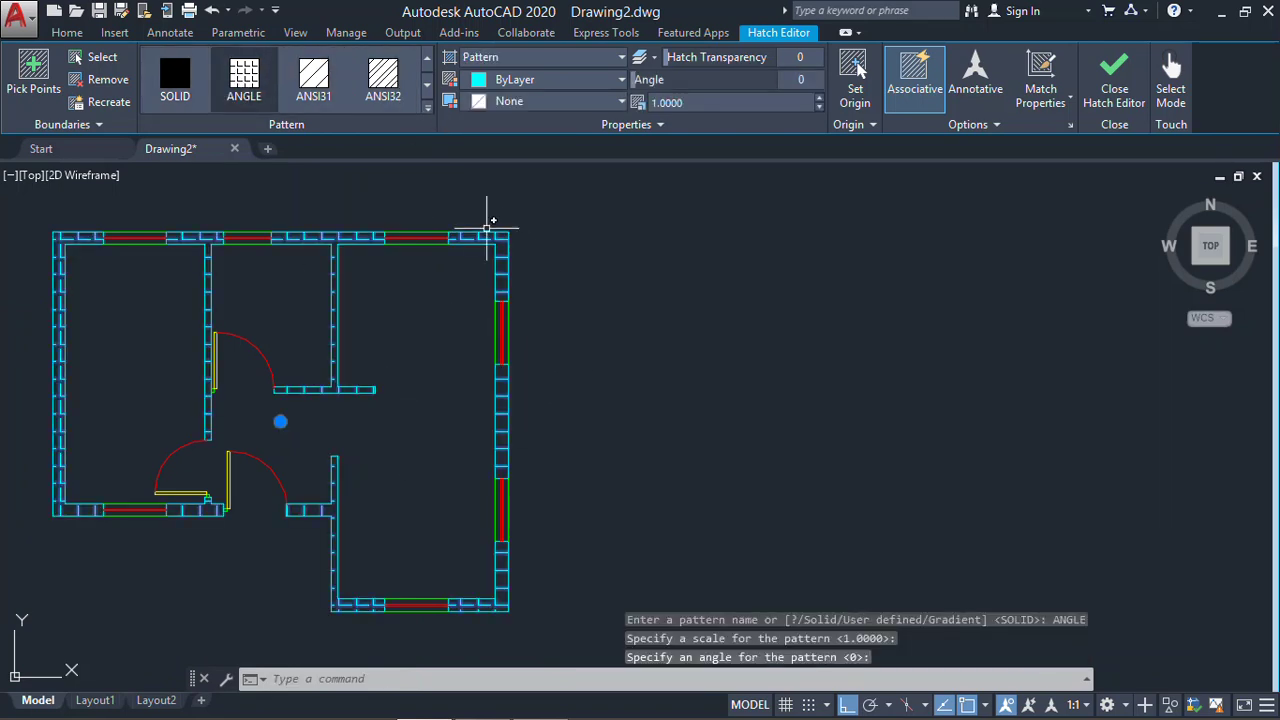
key("Return")
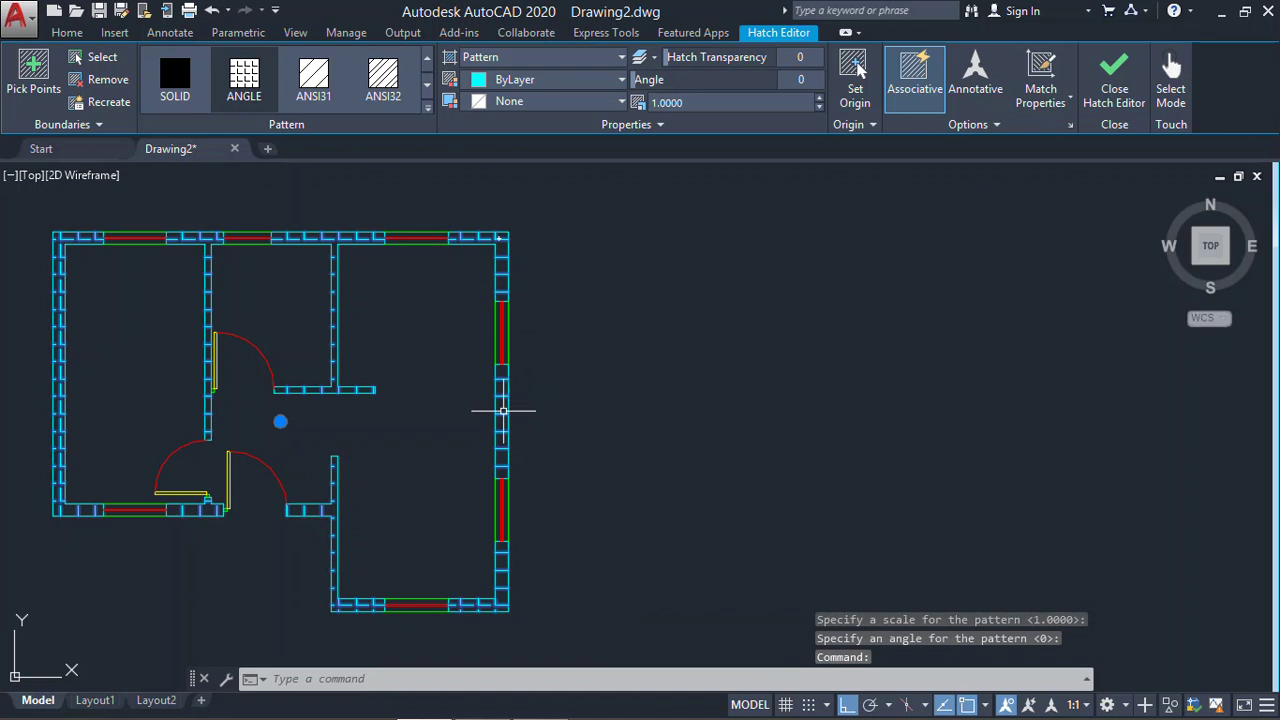
key("Escape")
key("Escape")
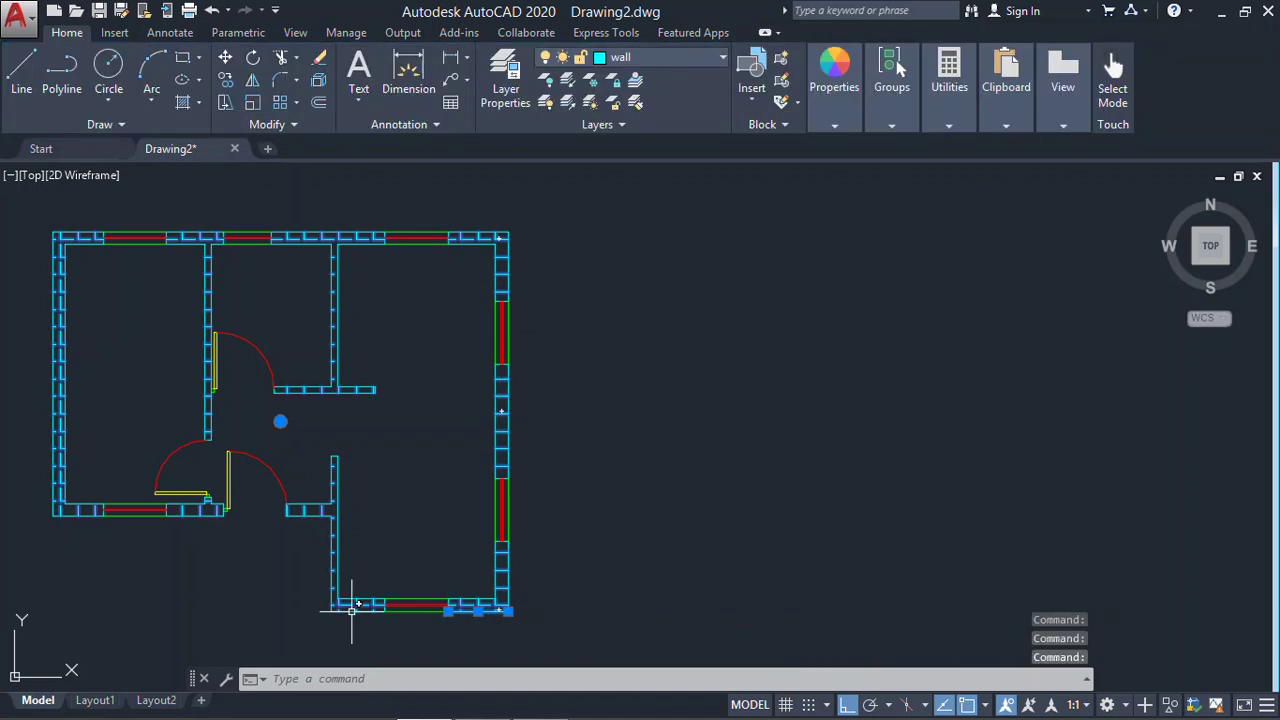
key("Escape")
Move the wall hatch about 12.9 units east of the house plan and undo the move
type("m")
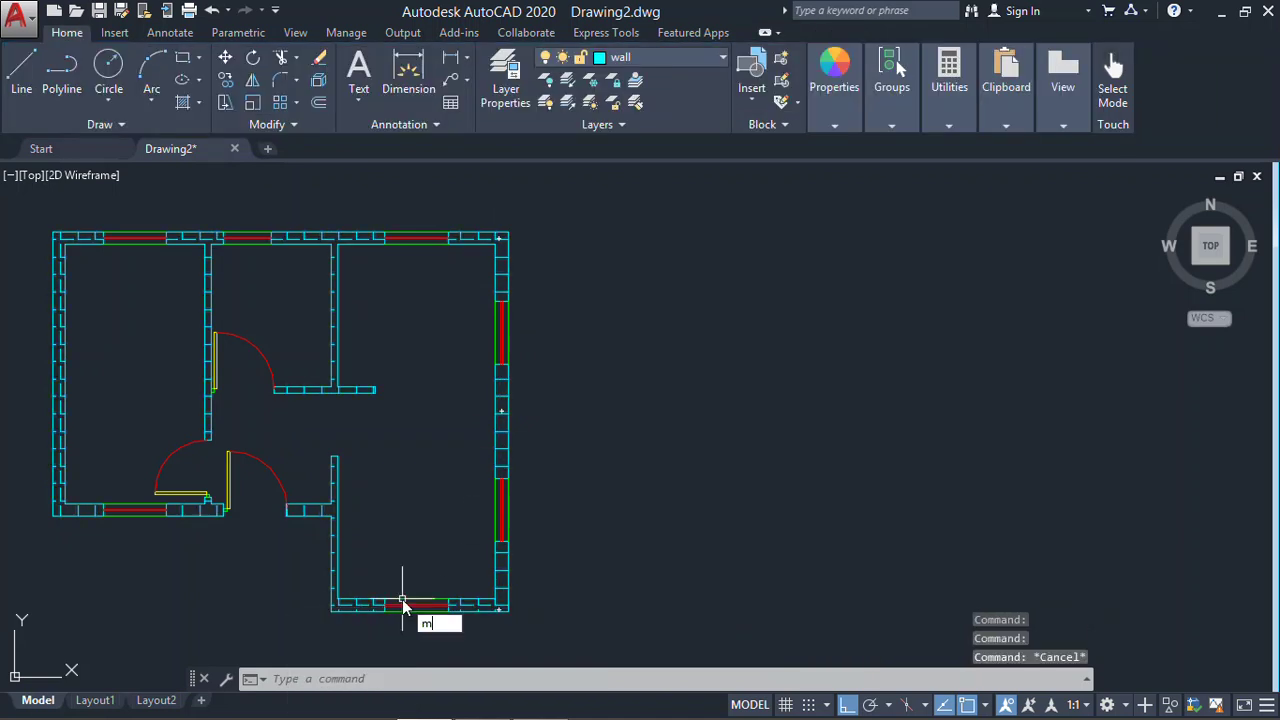
key("Return")
left_click(478, 604)
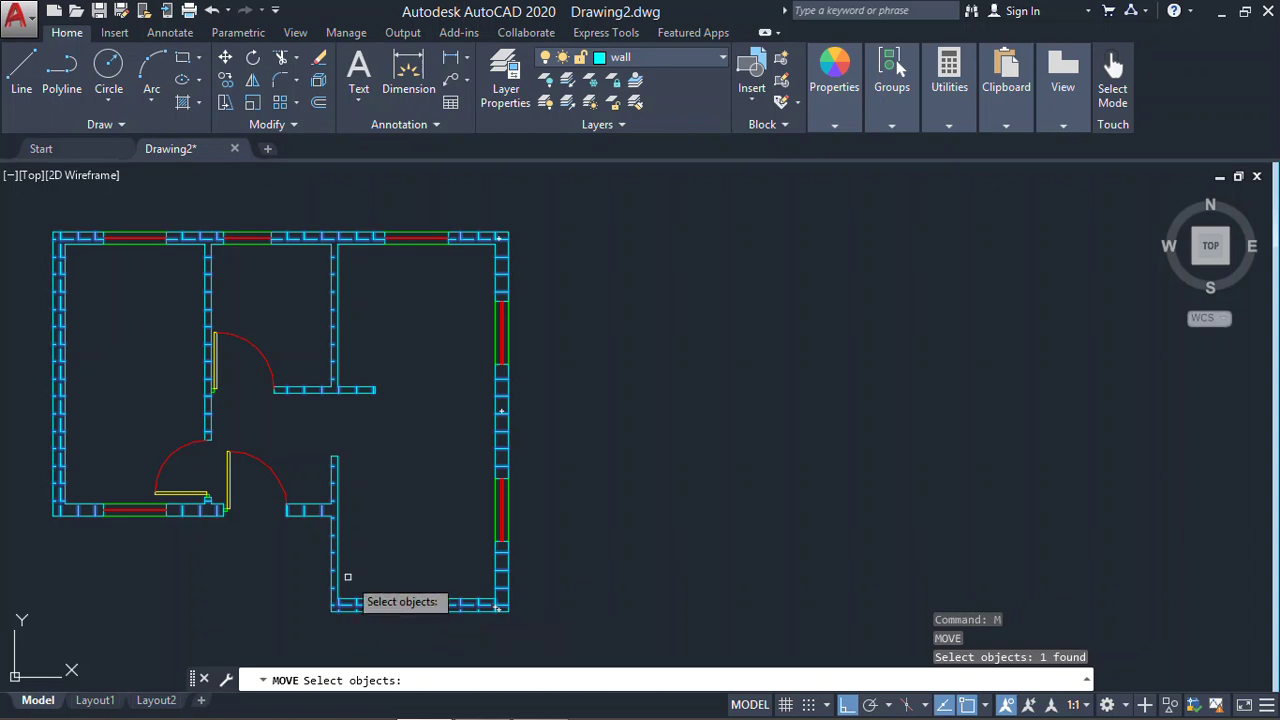
key("Return")
left_click(575, 432)
scroll(578, 430, "down", 4)
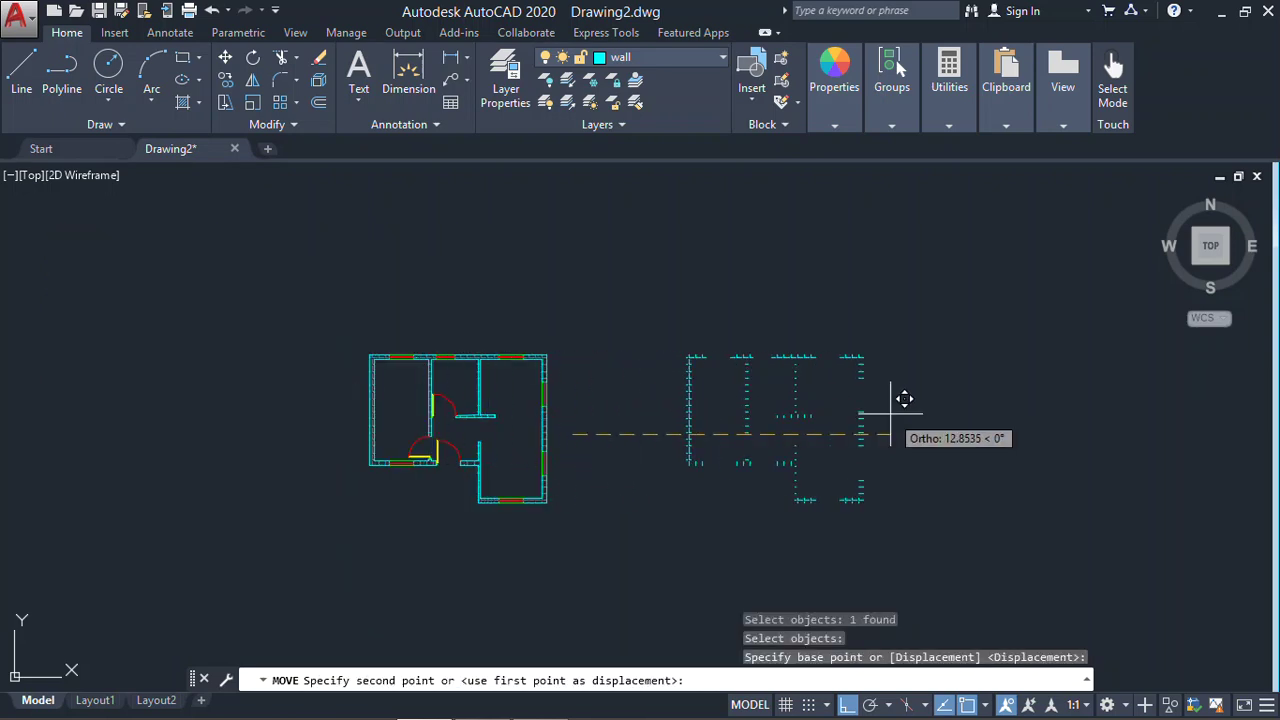
left_click(894, 414)
key("Escape")
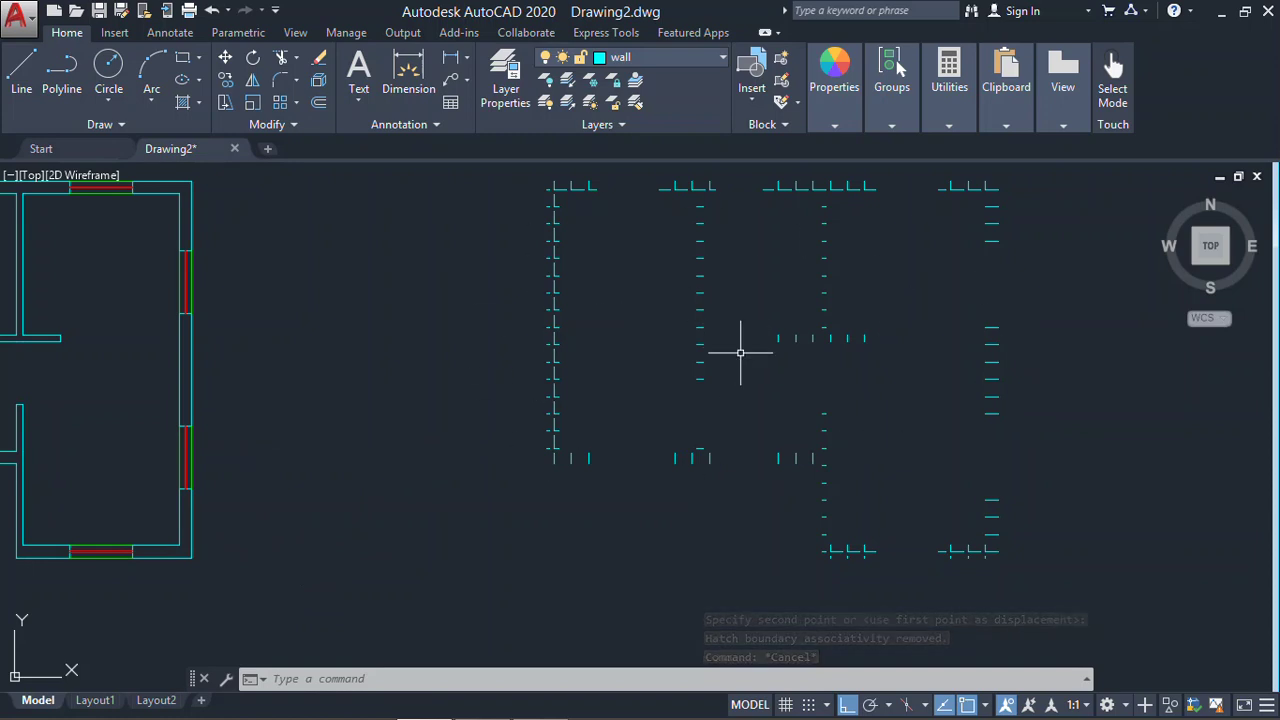
key("ctrl+z")
key("ctrl+z")
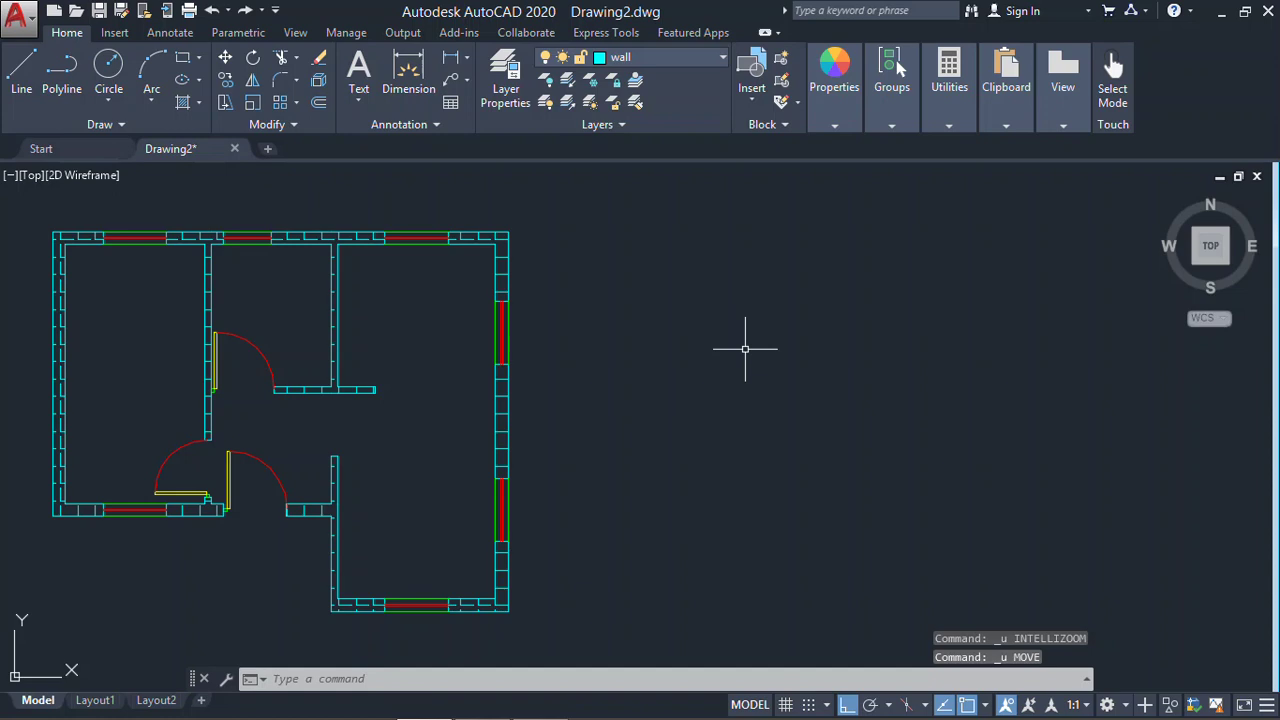
Delete the ANGLE hatch from the house plan's walls
left_click(501, 402)
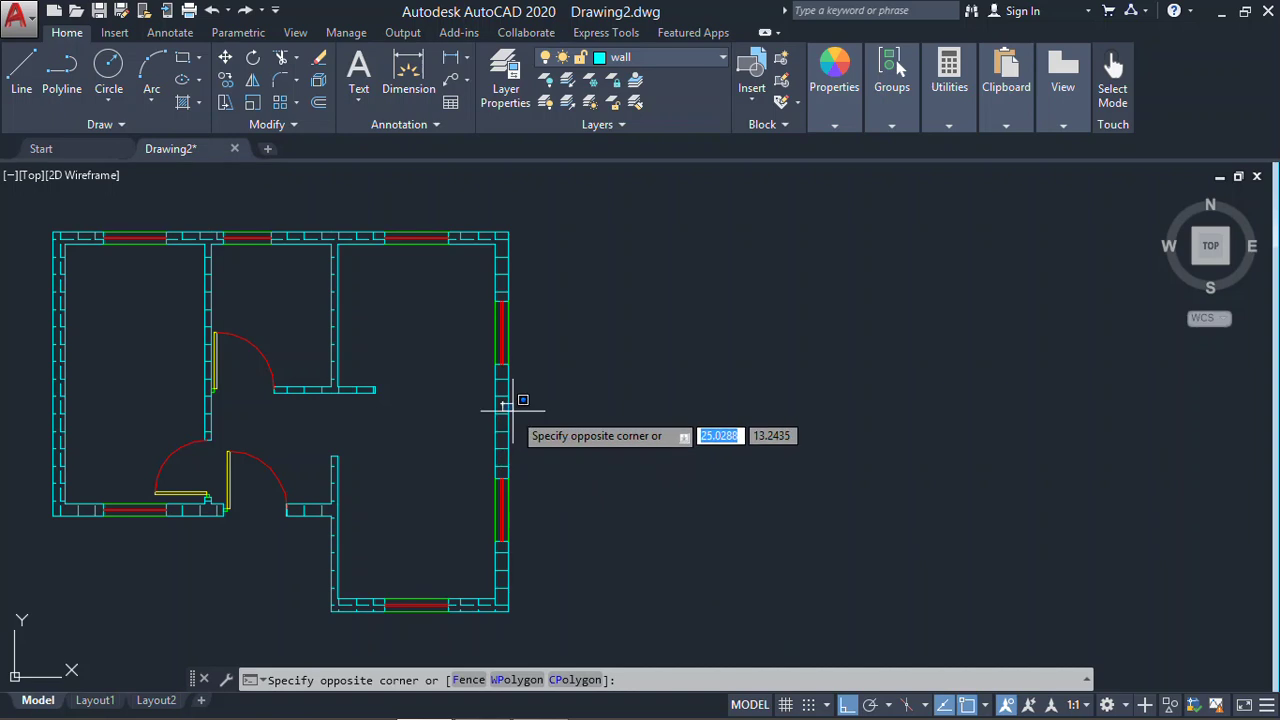
key("Escape")
left_click(502, 427)
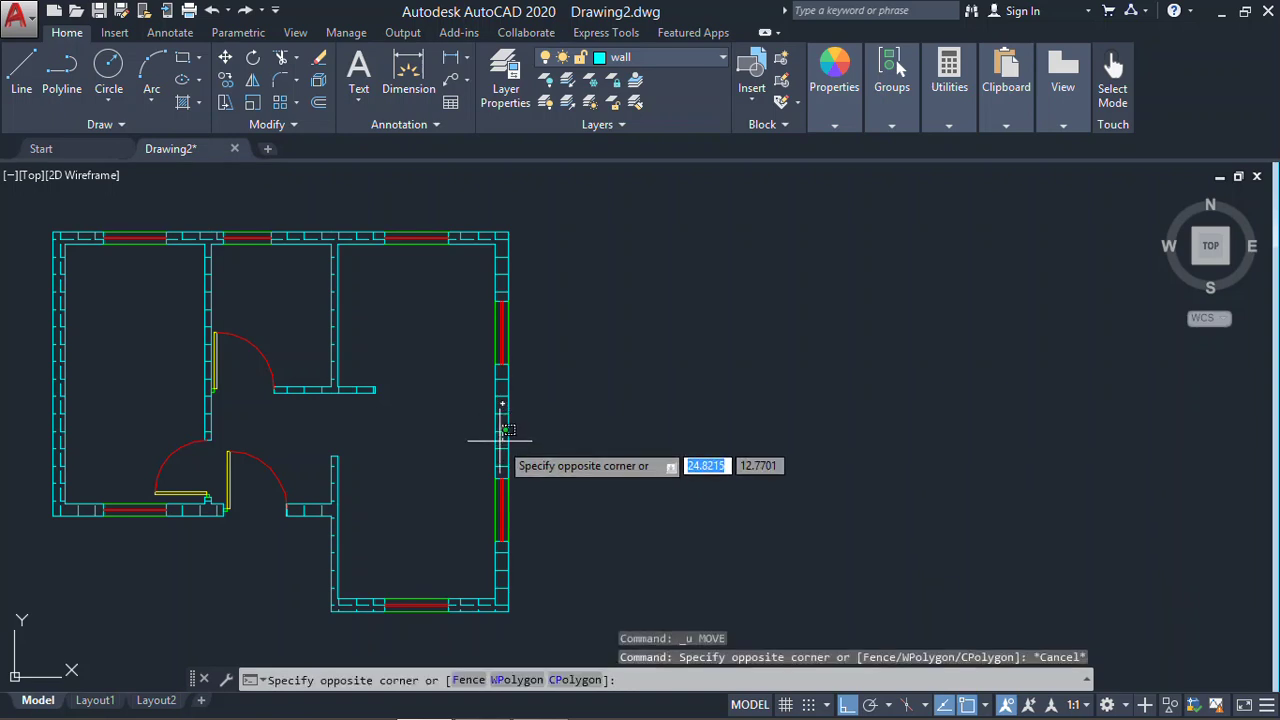
left_click(500, 440)
key("Delete")
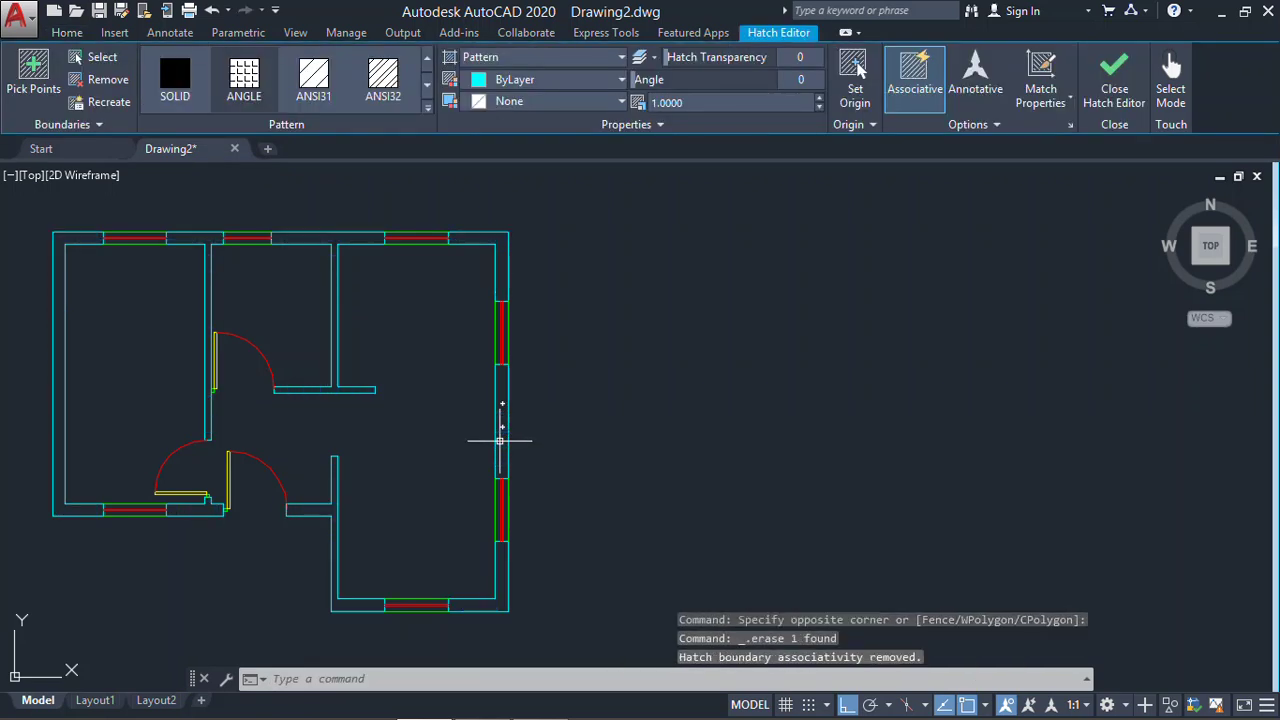
Hatch three of the house plan's wall segments with separate solid hatches: northeast corner, eastern interior wall and western interior wall
type("h")
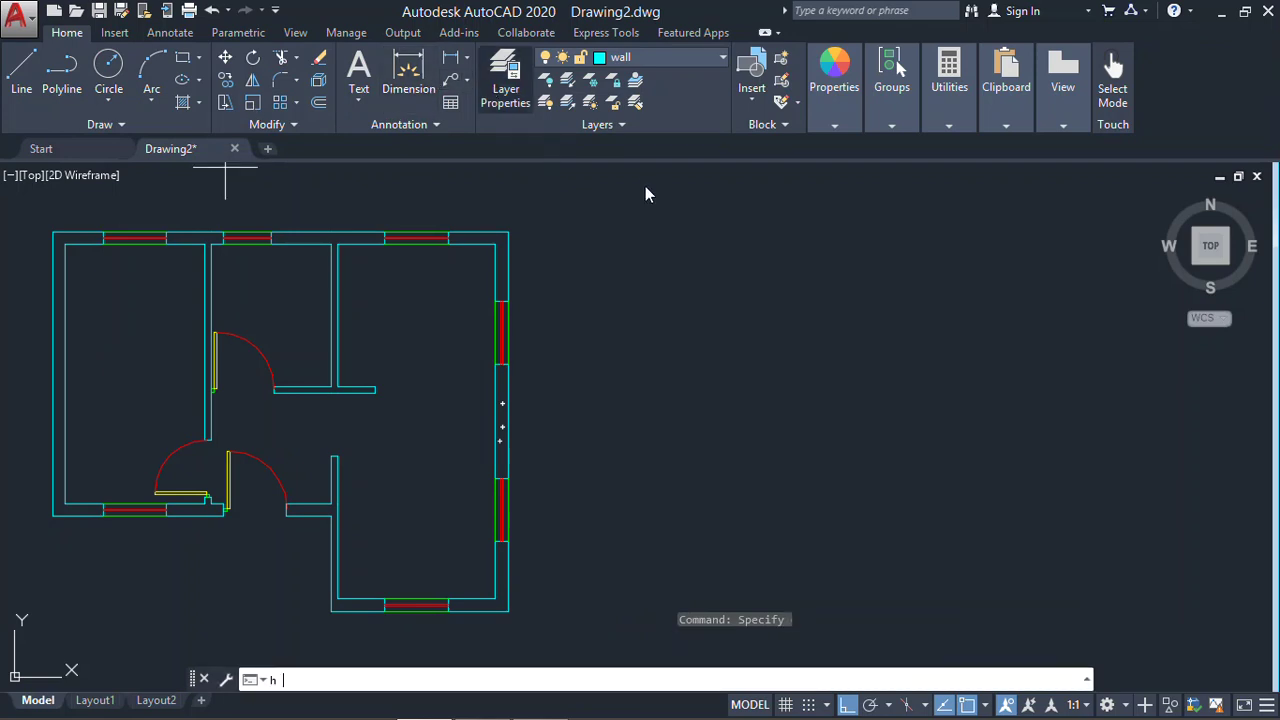
key("Return")
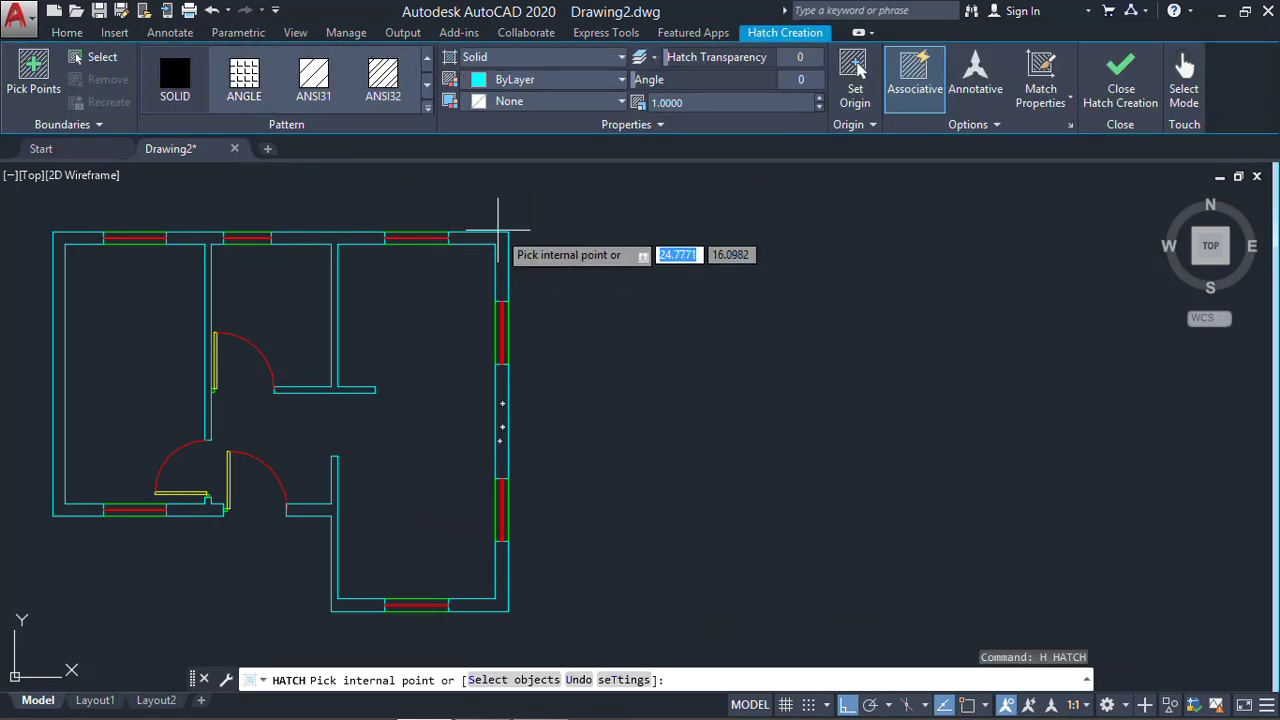
left_click(496, 235)
key("Return")
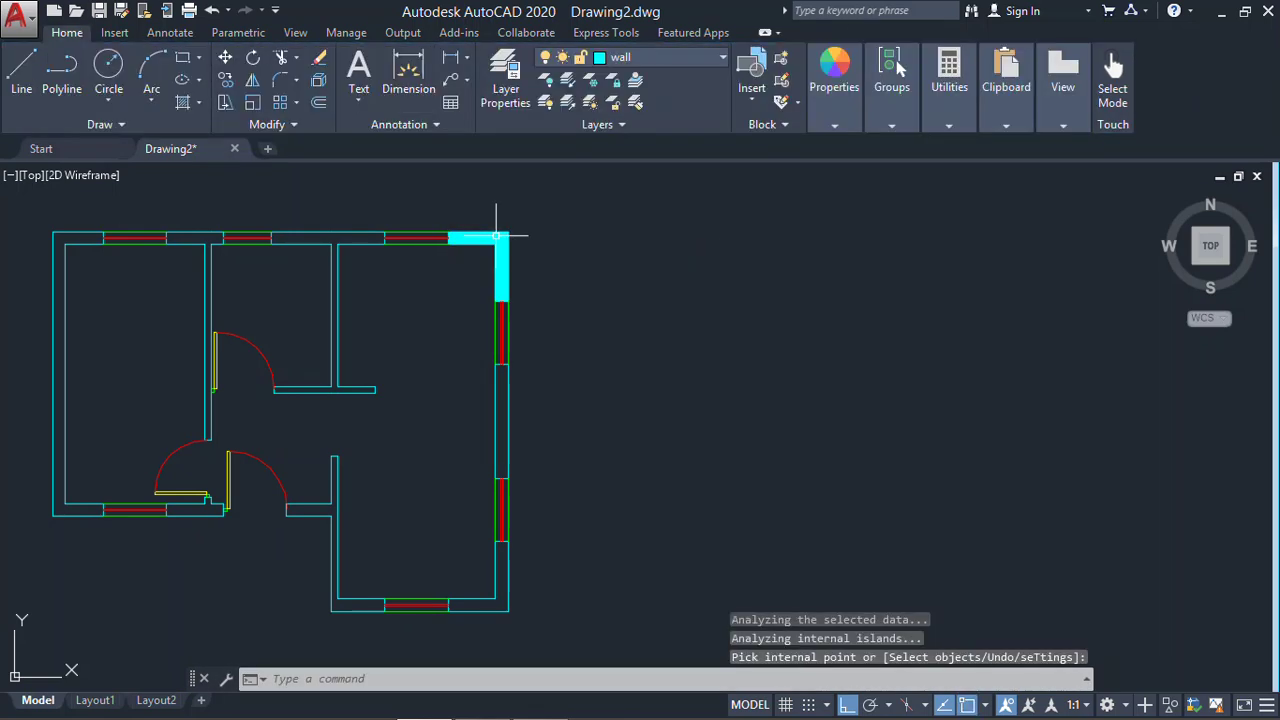
key("Return")
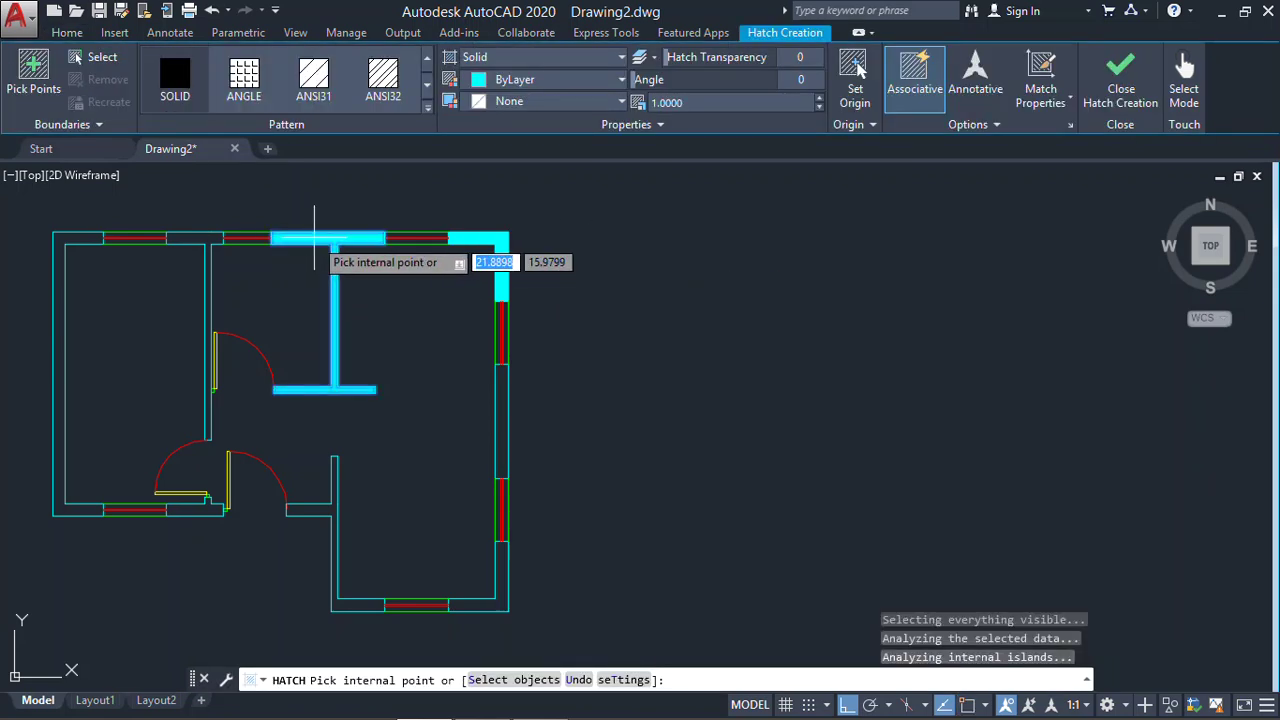
left_click(314, 238)
key("Return")
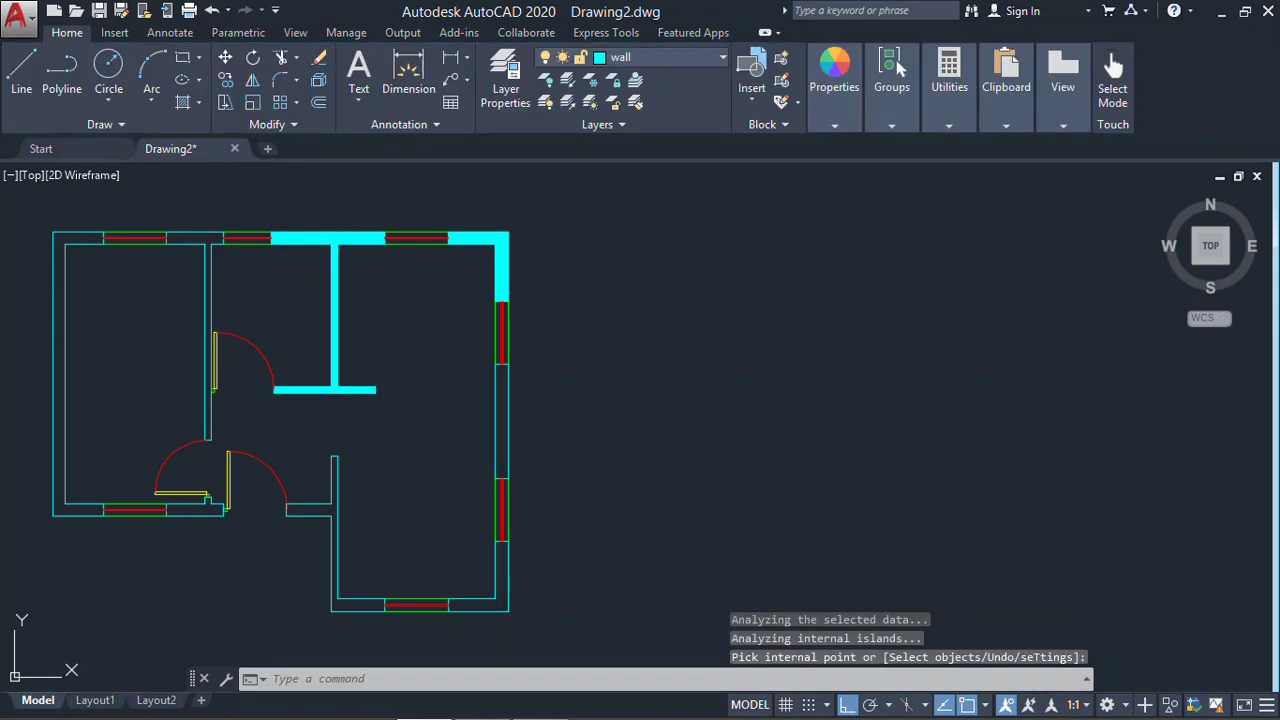
key("Return")
left_click(201, 237)
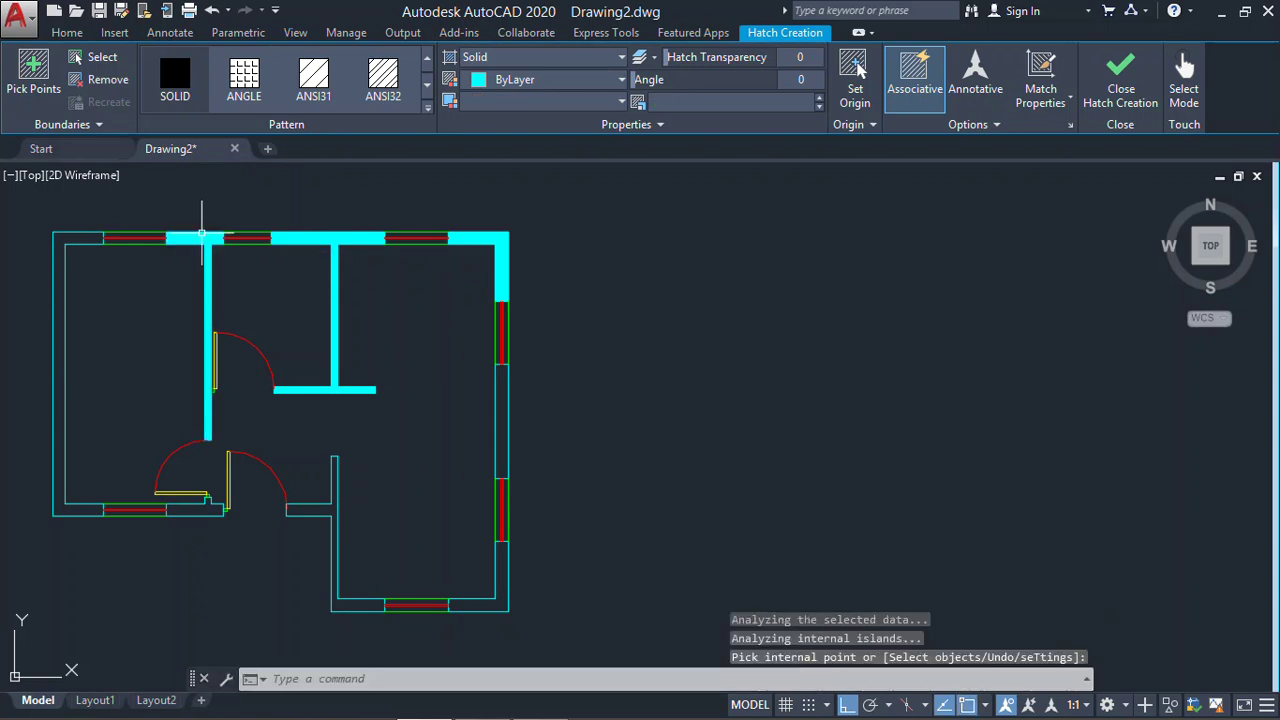
key("Escape")
Move the solid hatch of the eastern interior wall east, out of the house plan
left_click(336, 238)
type("m")
key("Return")
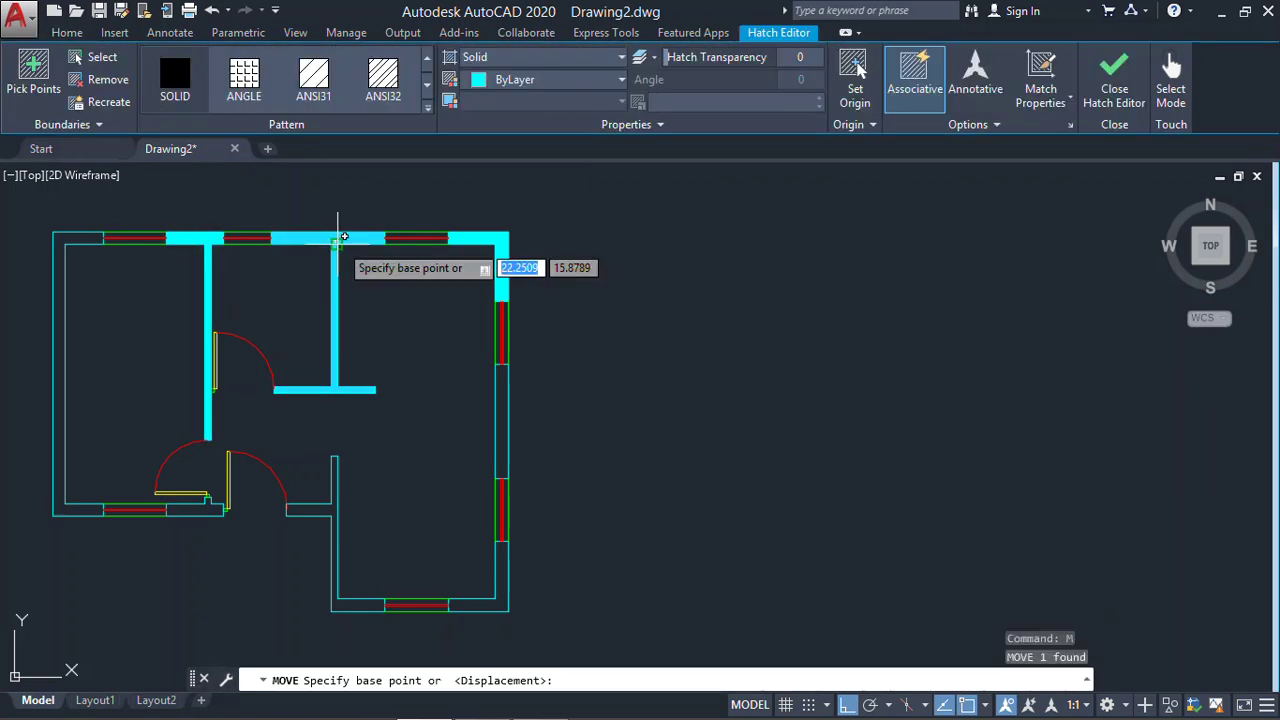
left_click(338, 237)
left_click(873, 237)
key("Escape")
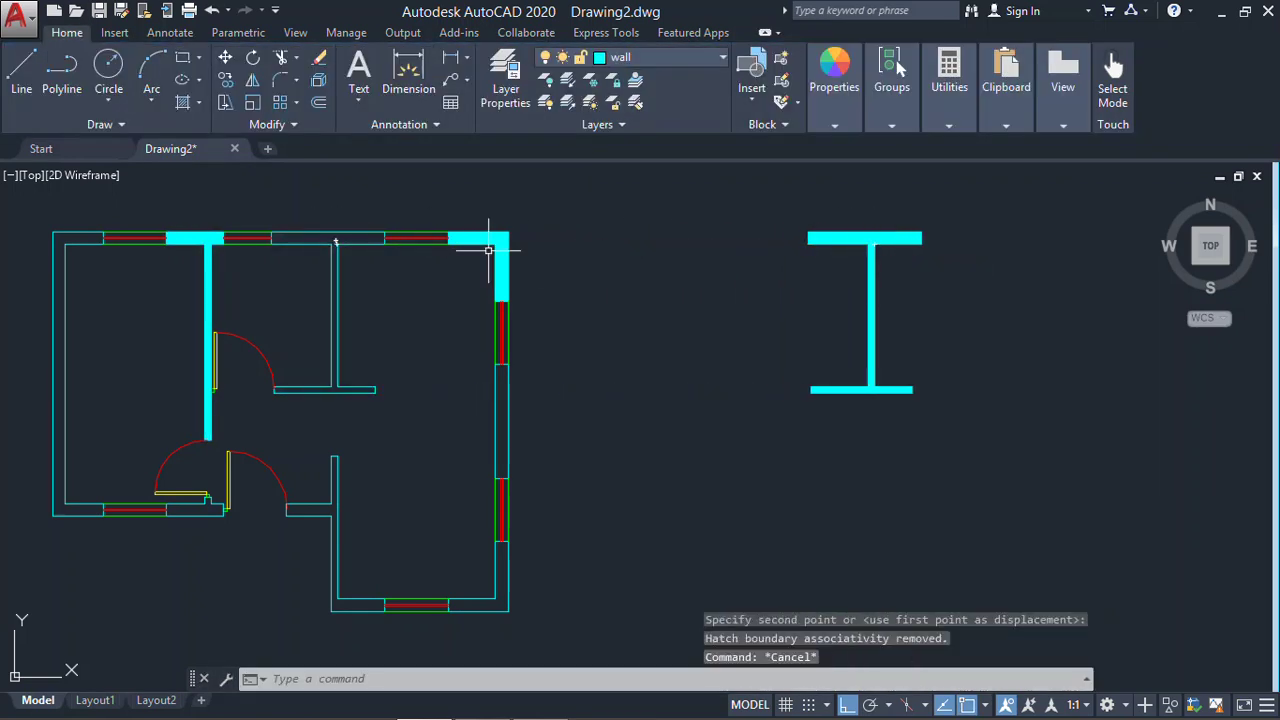
Move the northeast corner's solid hatch to the east of the other moved hatch
key("Return")
left_click(505, 262)
key("Return")
left_click(507, 265)
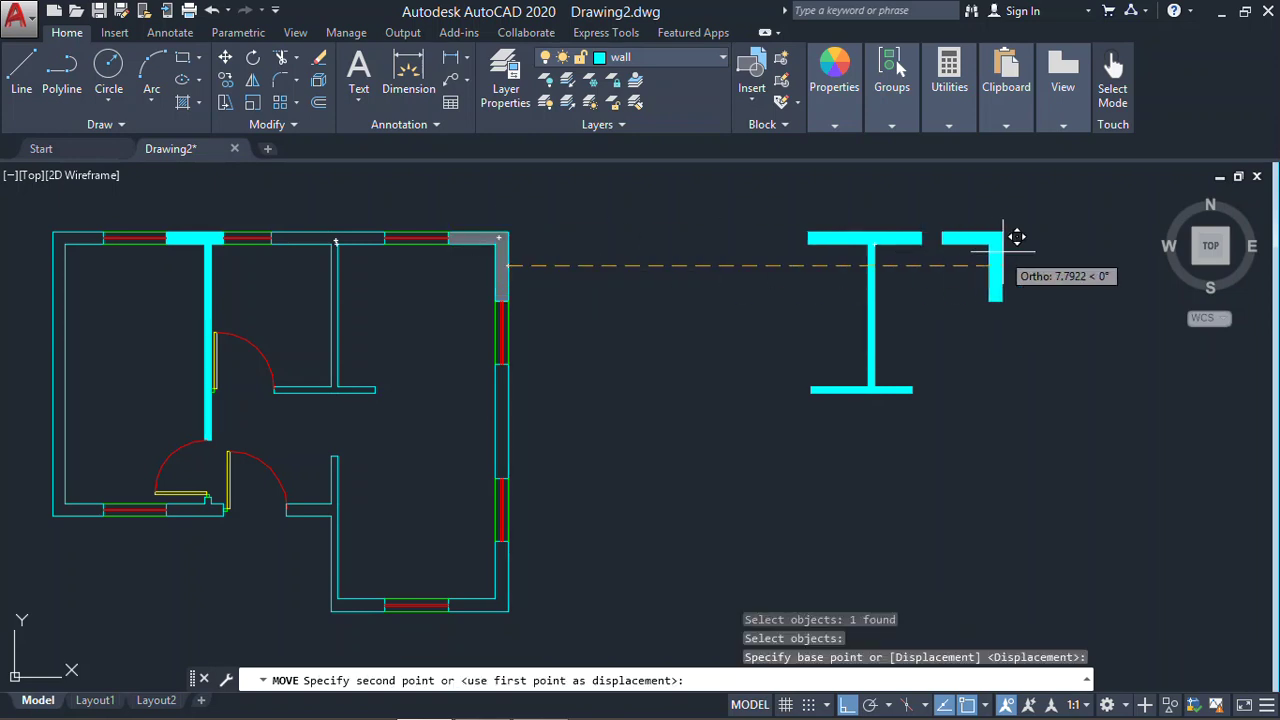
left_click(1092, 265)
key("Escape")
Move the western interior wall's T-shaped solid hatch out of the plan, beside the other moved hatches
key("Return")
left_click(184, 237)
key("Return")
left_click(208, 266)
left_click(718, 266)
key("Escape")
mouse_move(1012, 298)
middle_mouse_down()
mouse_move(820, 334)
mouse_move(871, 300)
middle_mouse_up()
key("Return")
left_click(1030, 203)
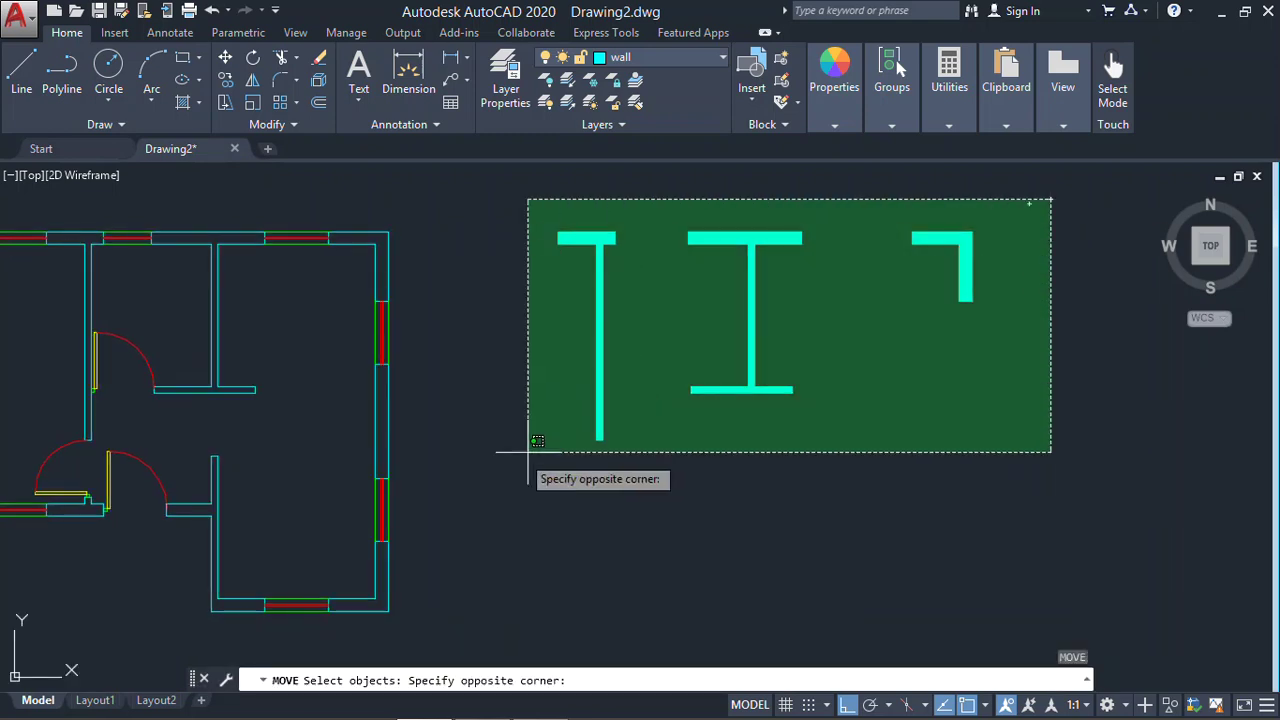
left_click(528, 452)
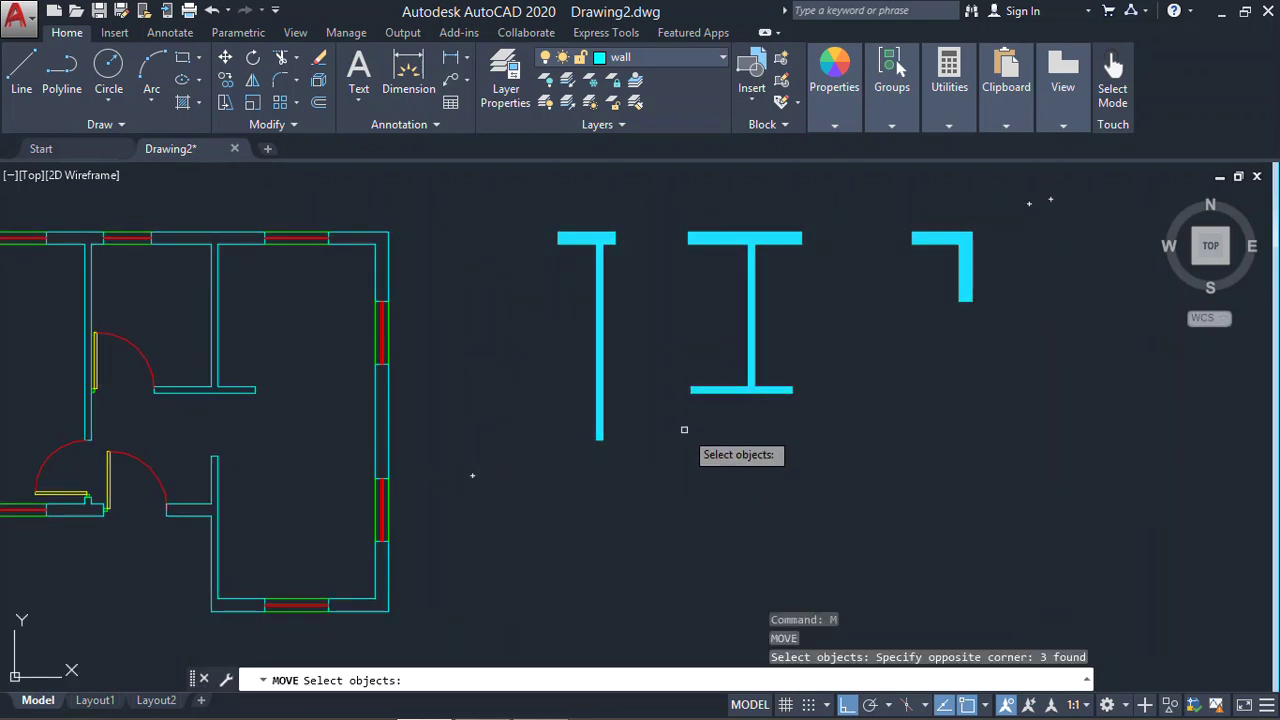
key("Escape")
key("Escape")
type("m")
key("Escape")
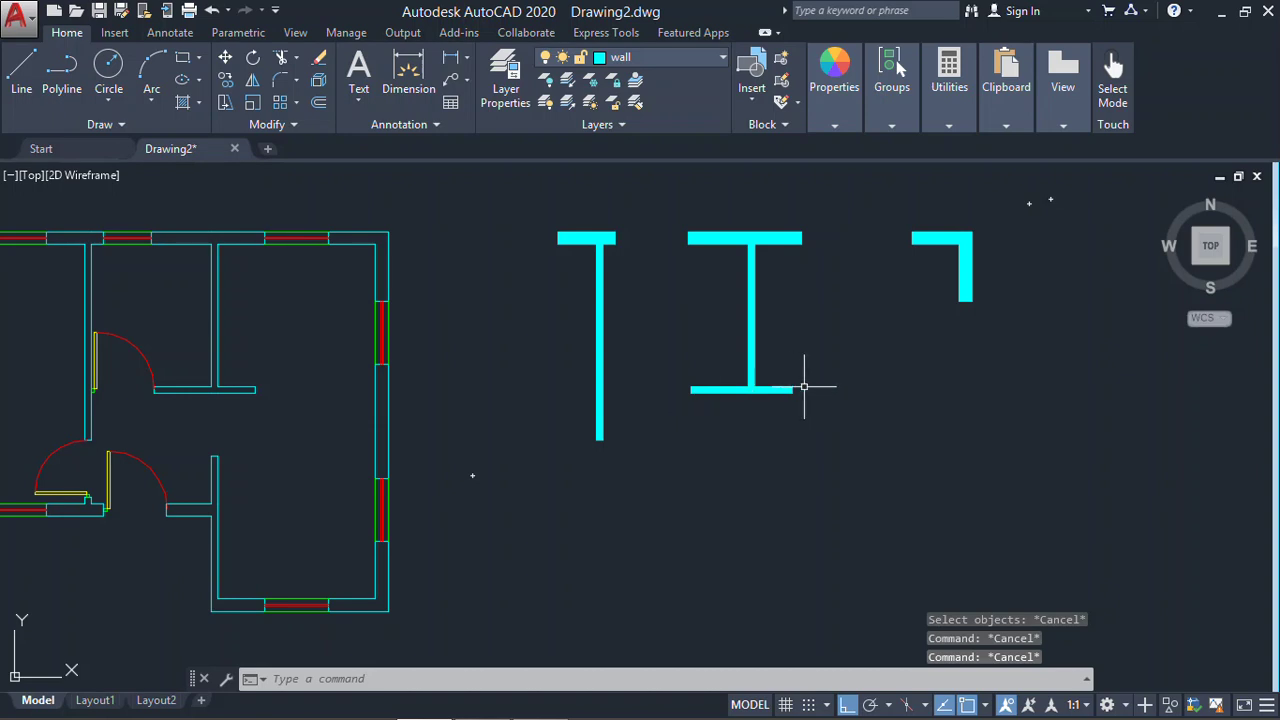
Erase the three solid hatches that were moved east of the house plan
left_click(976, 210)
left_click(550, 495)
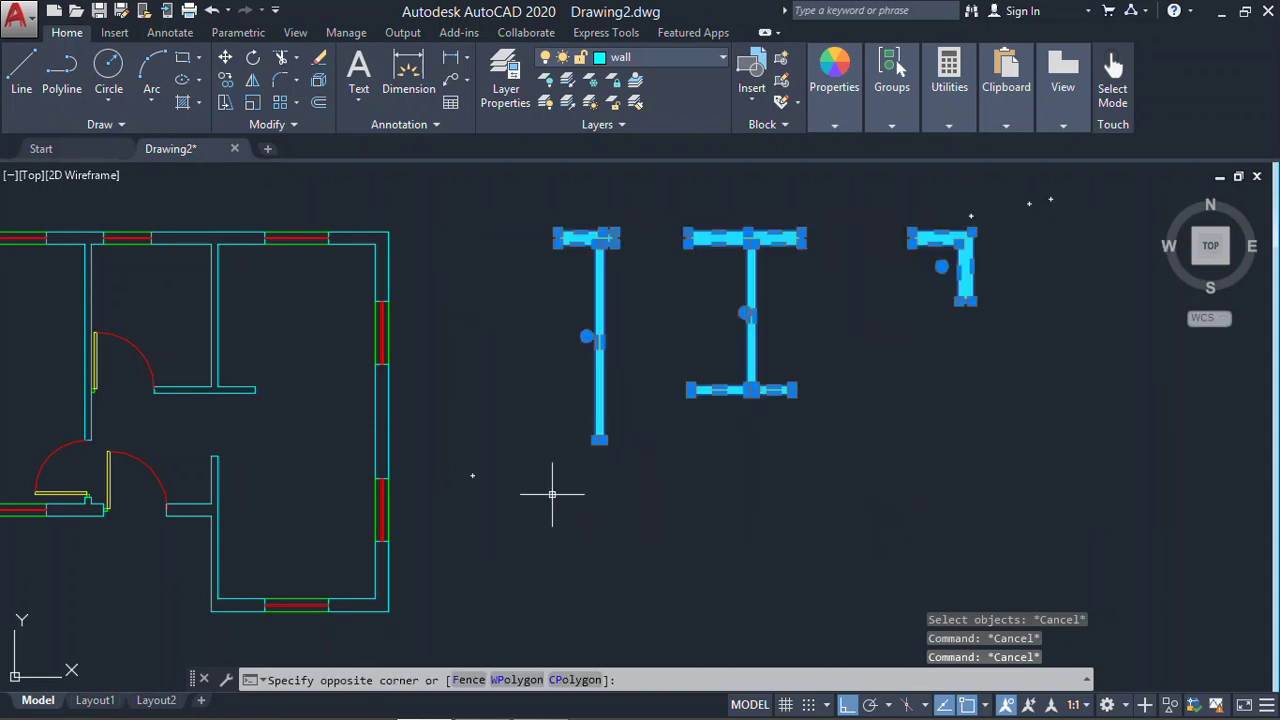
key("Delete")
Fill all the house plan's wall segments with solid hatch in a single Hatch command
middle_click_drag(409, 457, 563, 434)
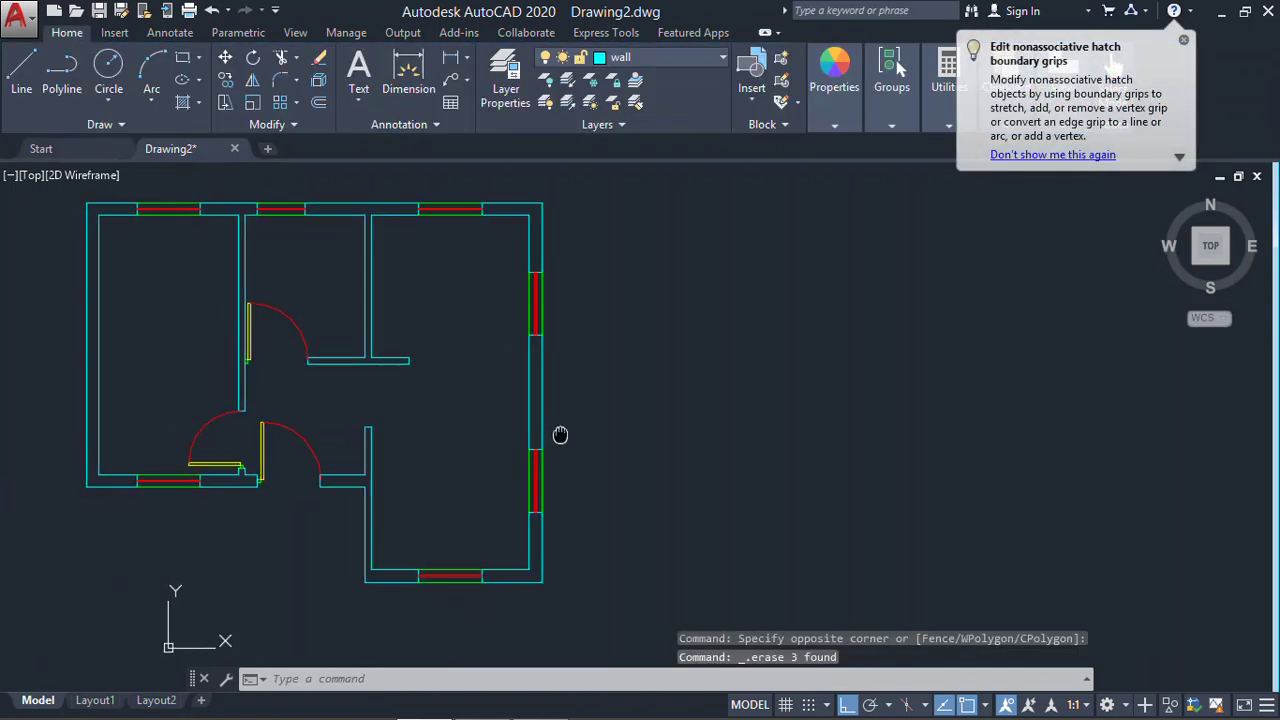
type("h")
key("Return")
left_click(535, 423)
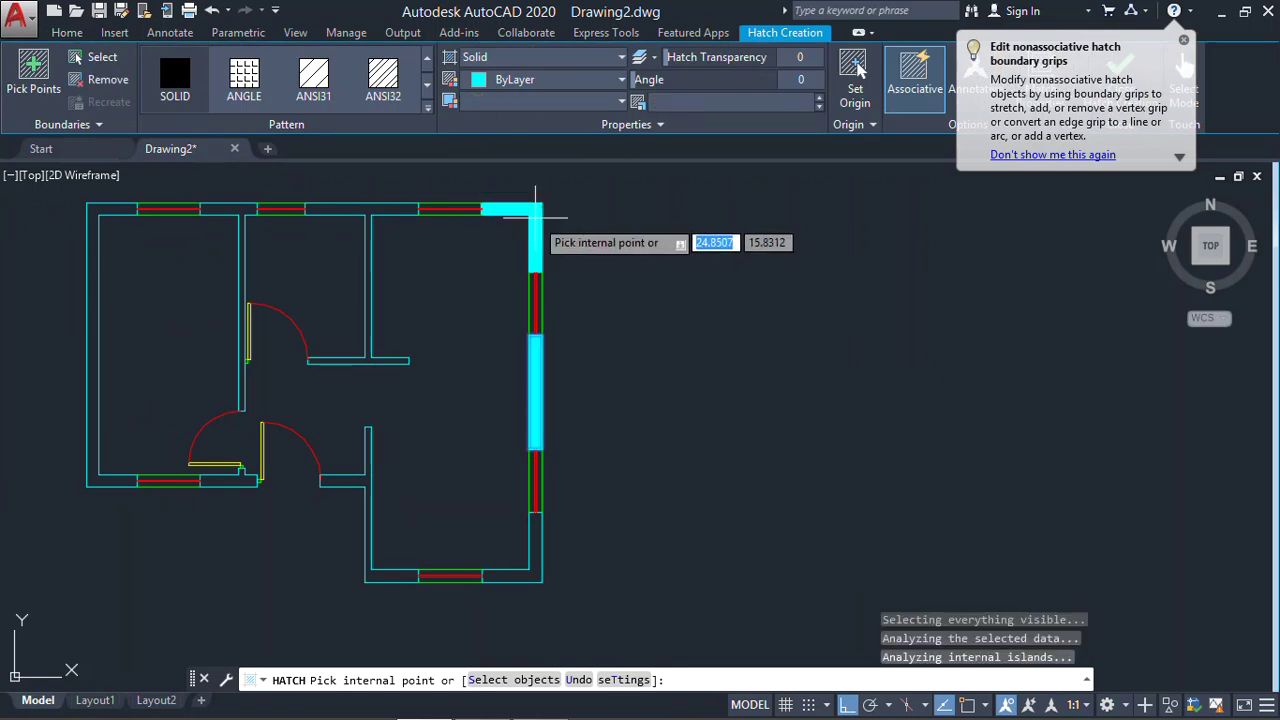
left_click(509, 210)
left_click(362, 208)
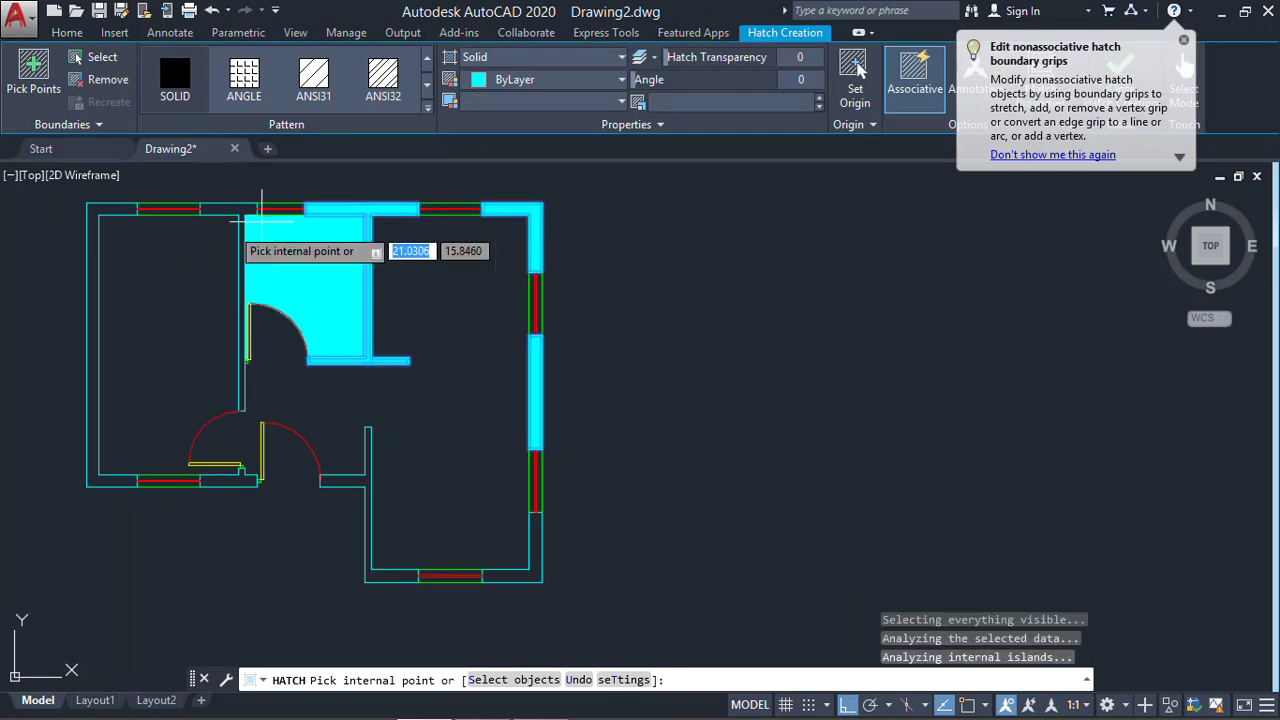
left_click(222, 210)
left_click(114, 208)
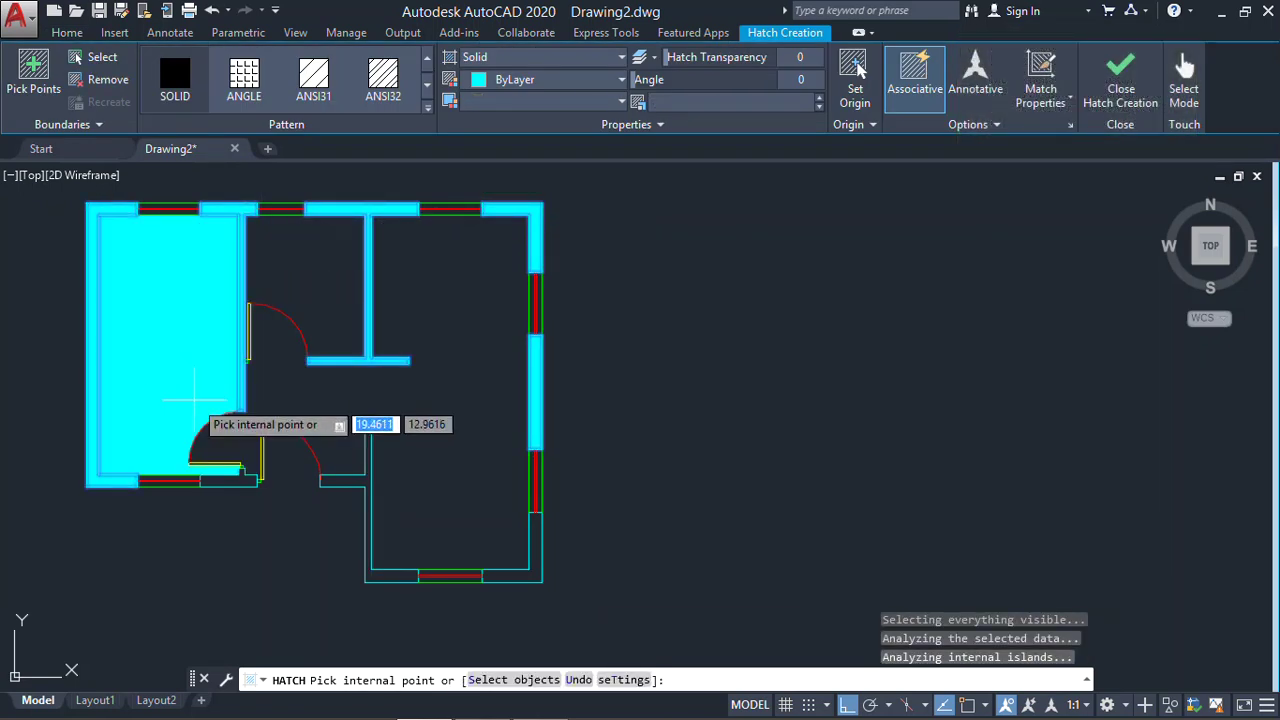
left_click(215, 478)
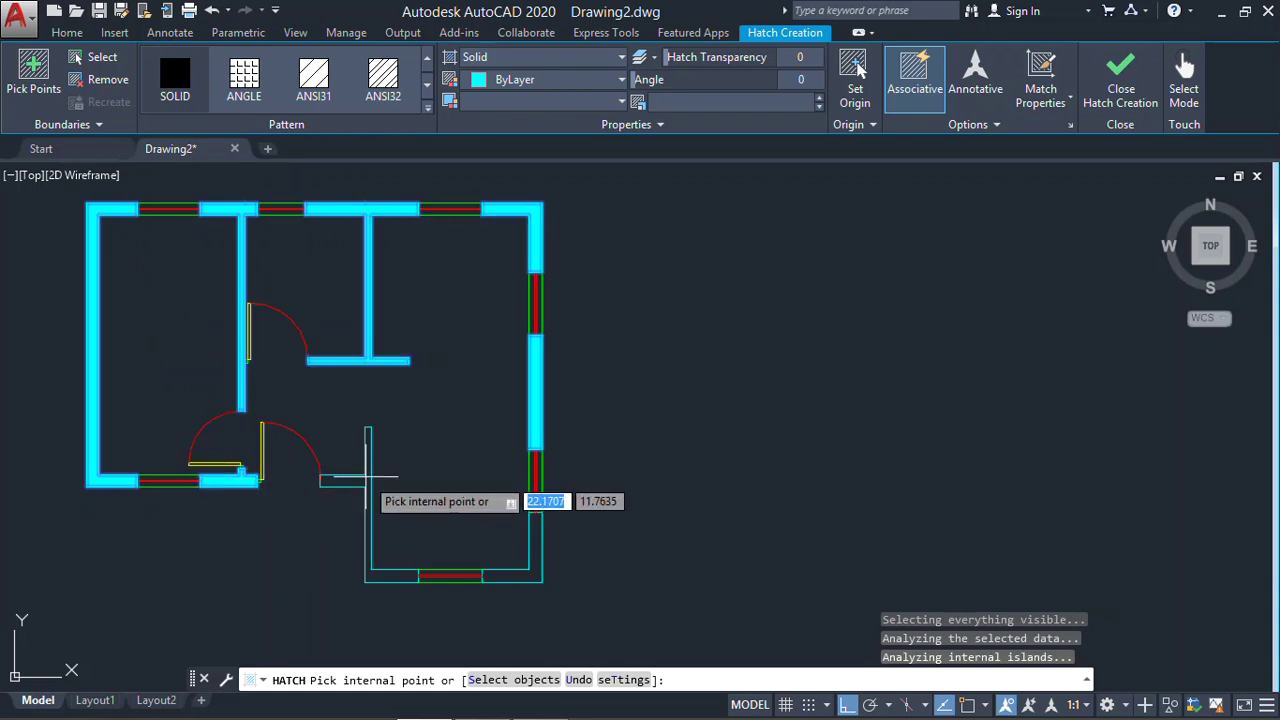
left_click(365, 482)
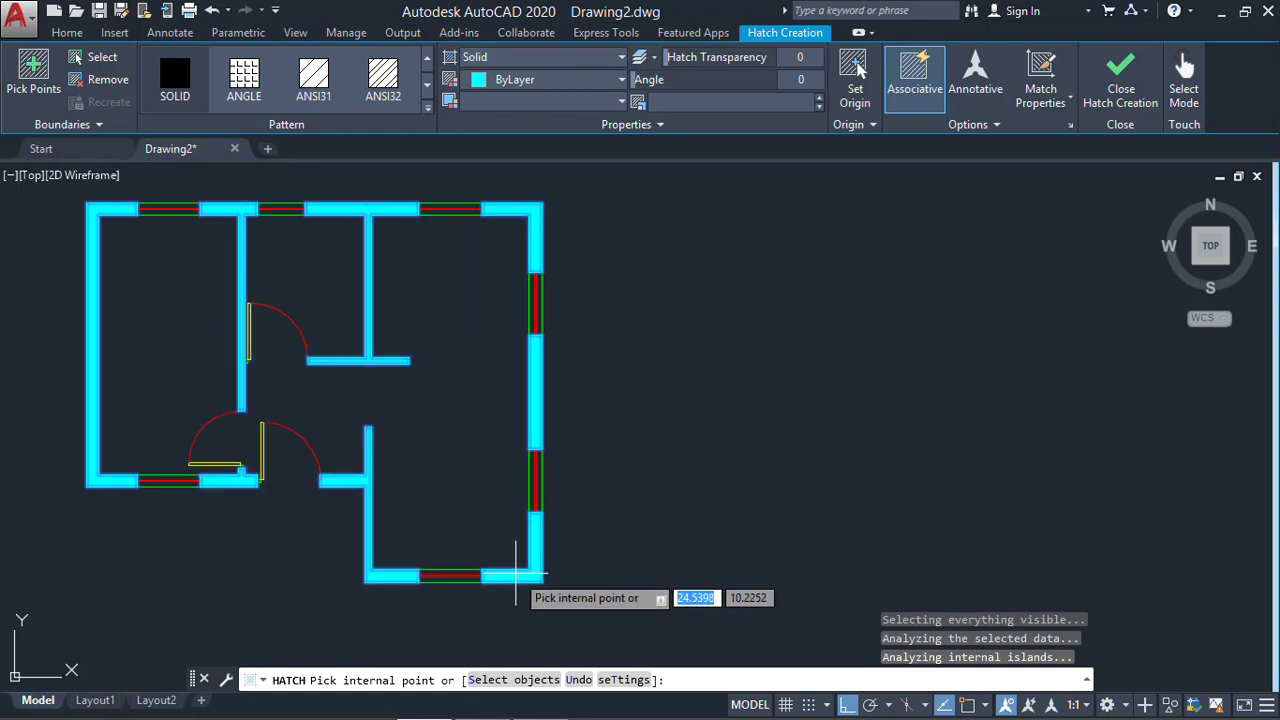
left_click(514, 554)
key("Return")
Try to move the combined solid wall hatch east of the house plan and cancel before placing it
type("m")
key("Return")
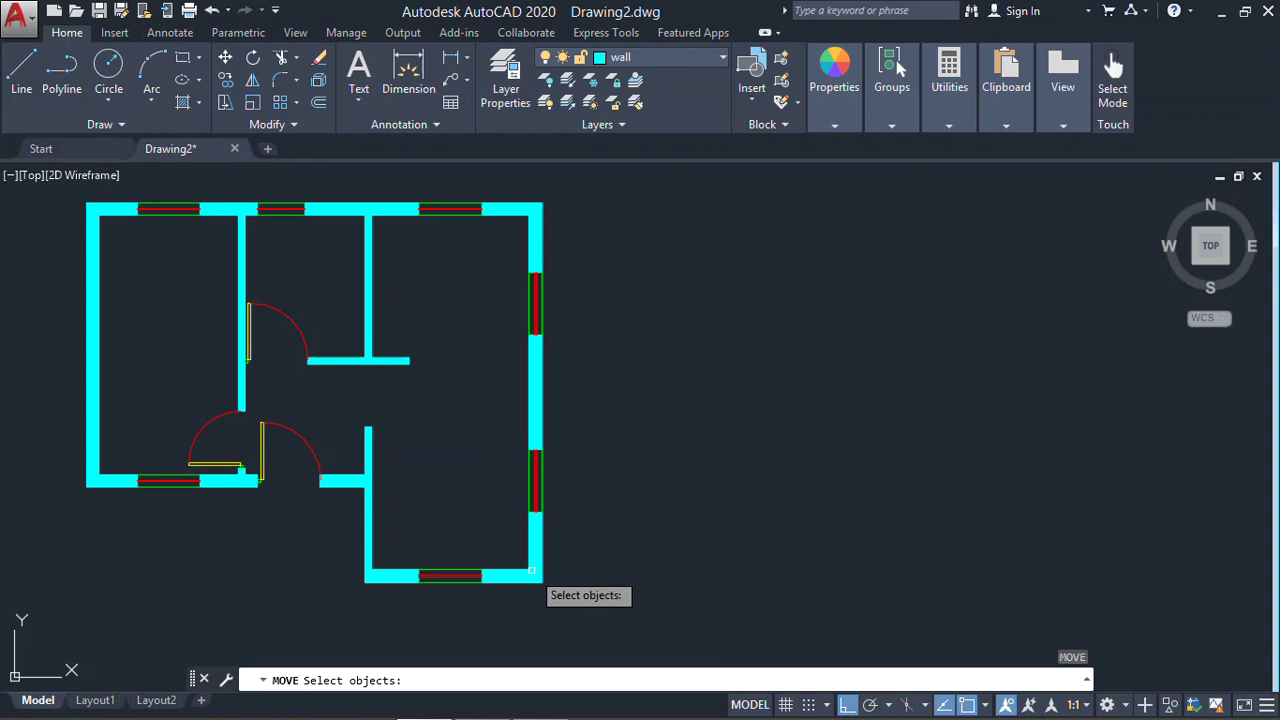
left_click(535, 571)
key("Escape")
type("m")
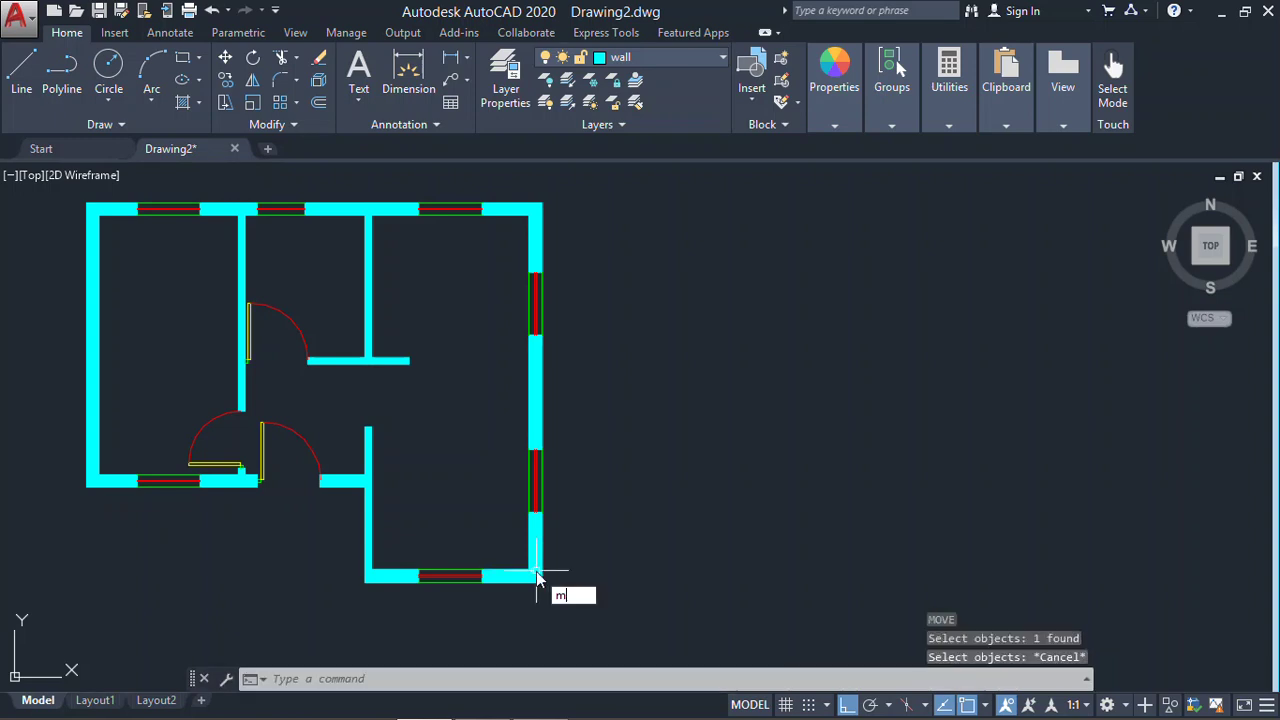
key("Return")
left_click(537, 575)
key("Return")
left_click(537, 572)
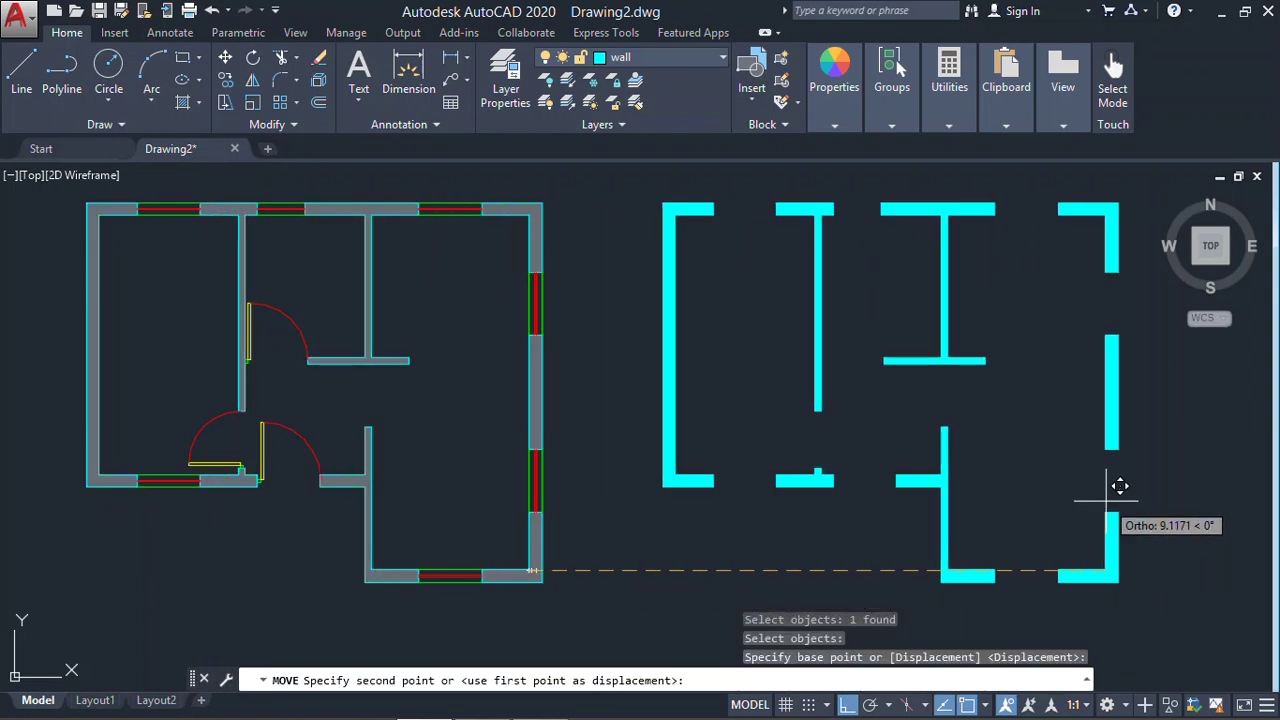
key("Escape")
Open the house plan's combined wall hatch for editing with the HATCHEDIT command
middle_click_drag(880, 491, 958, 495)
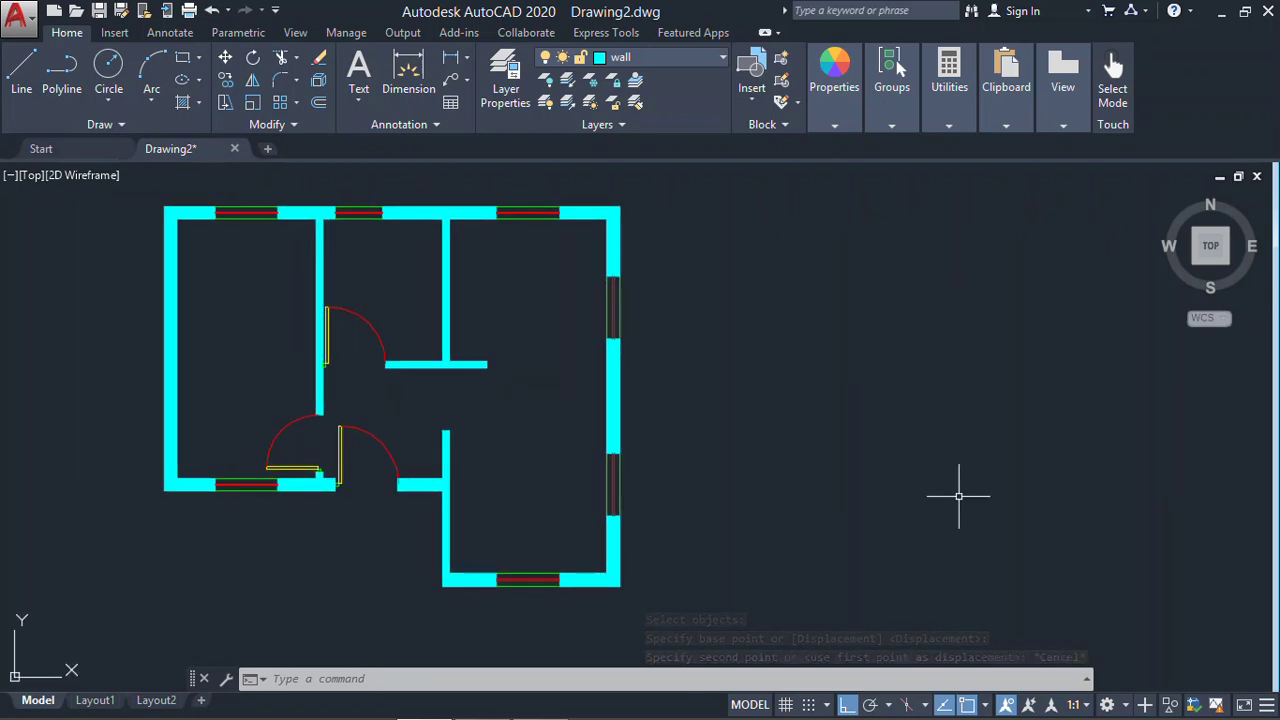
type("HE")
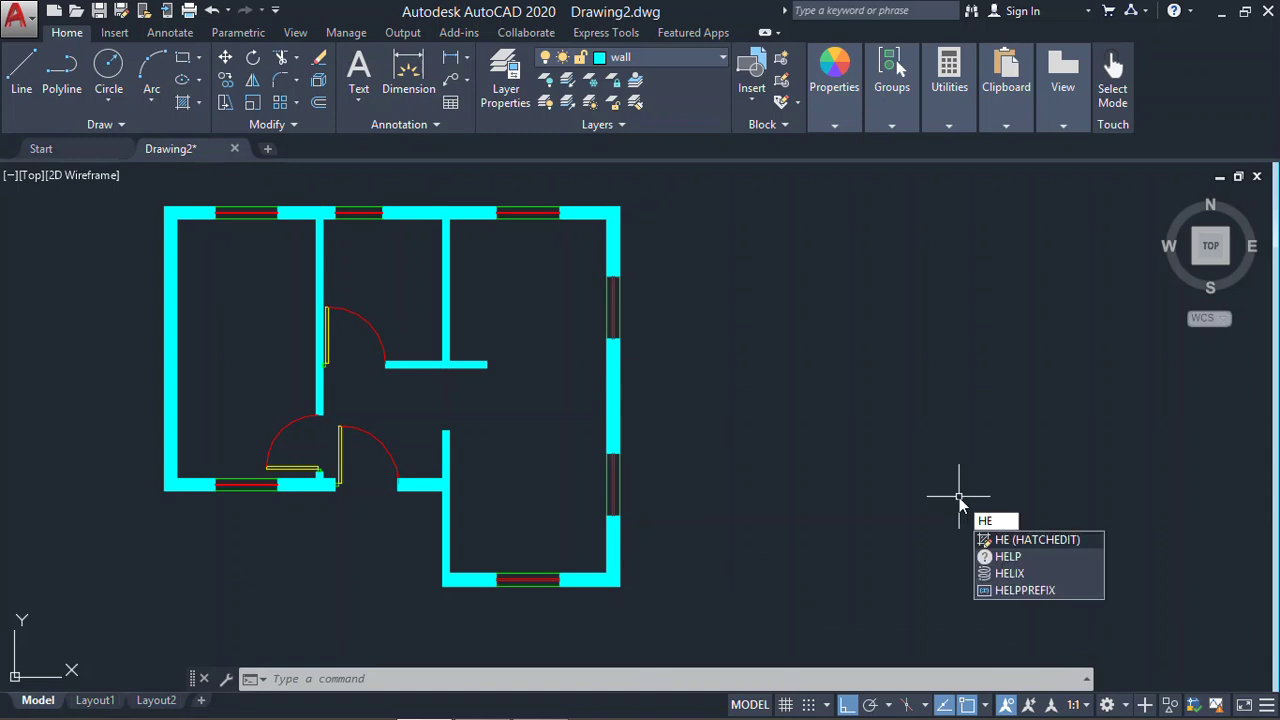
key("Return")
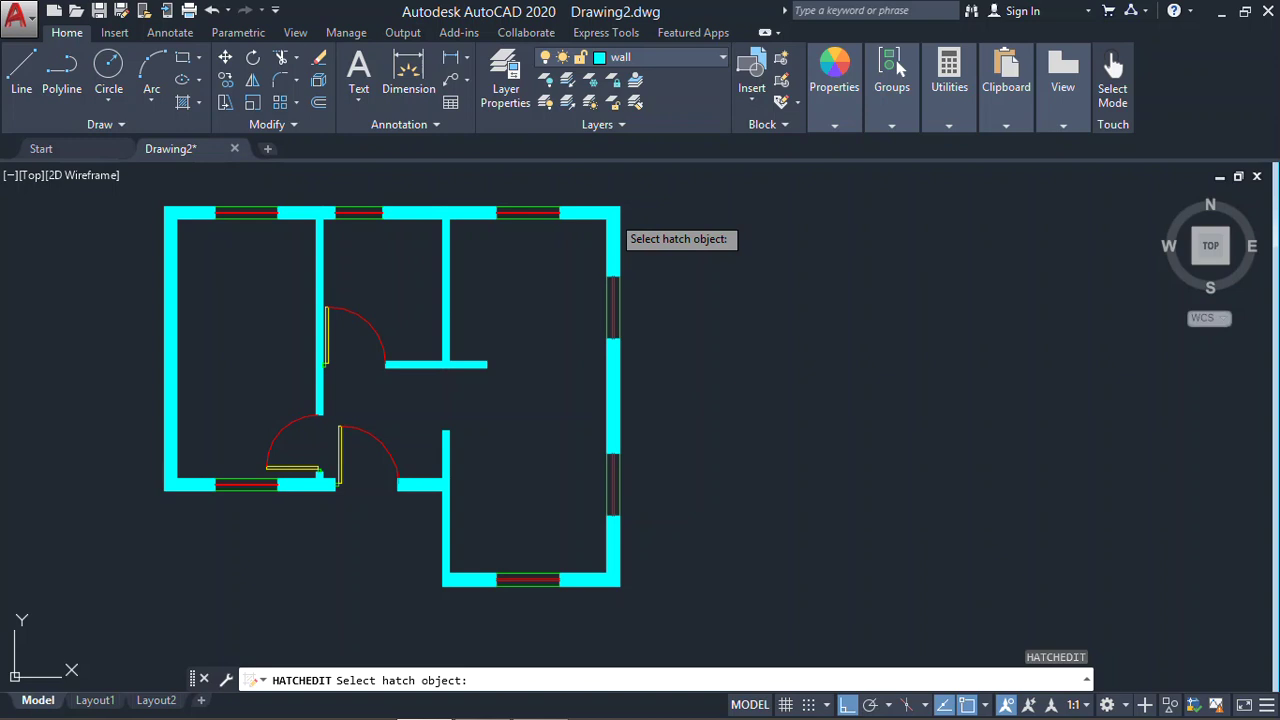
left_click(614, 228)
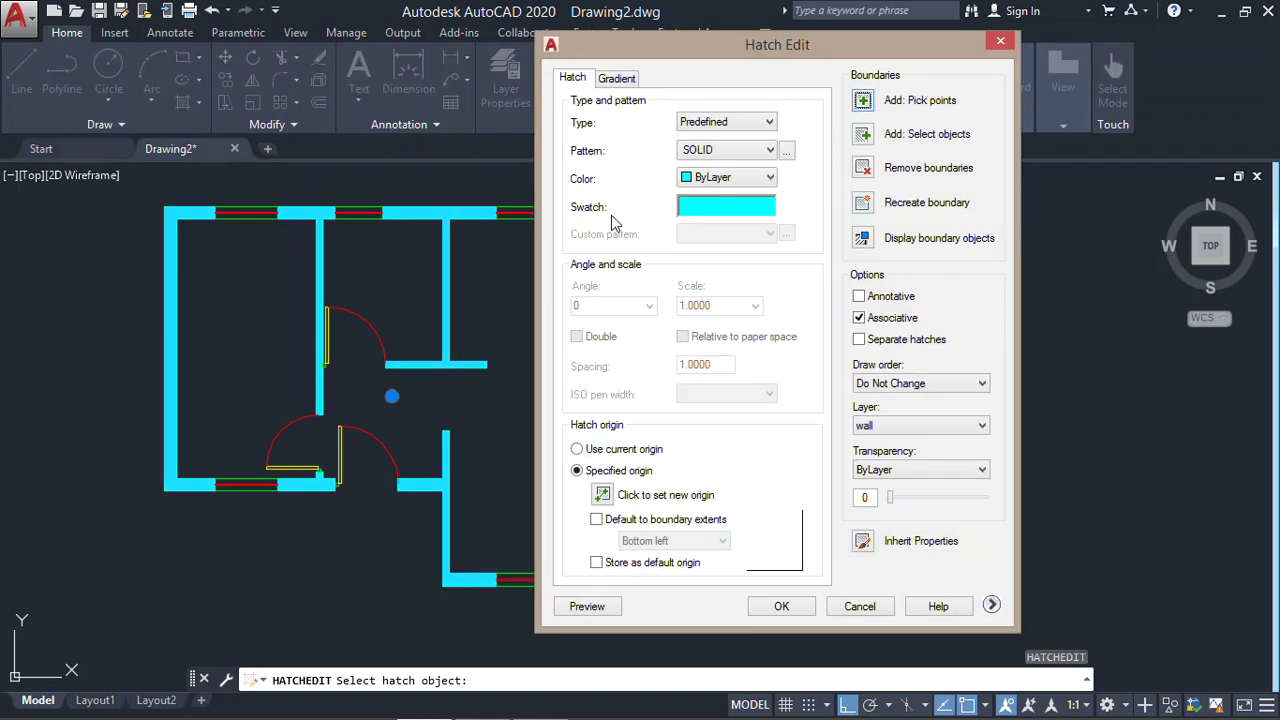
Try the ANSI38 pattern for the wall hatch and set the pattern back to SOLID
left_click(757, 152)
left_click(752, 300)
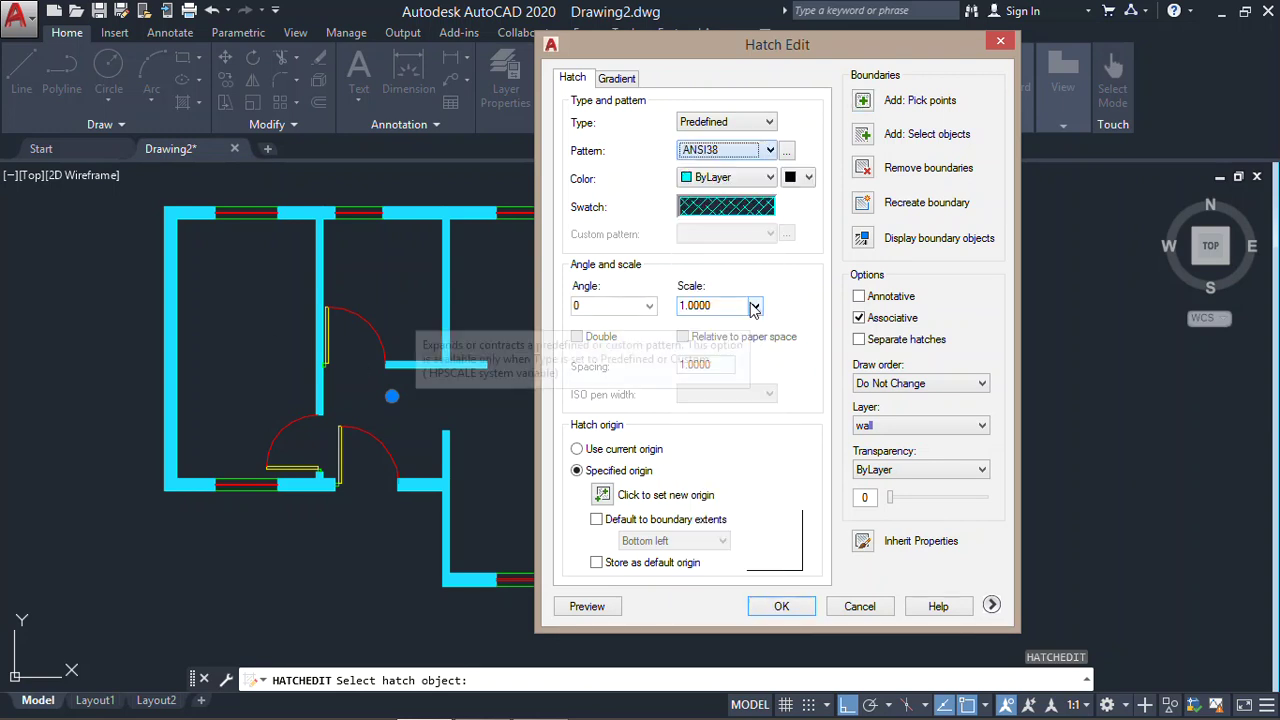
left_click(762, 152)
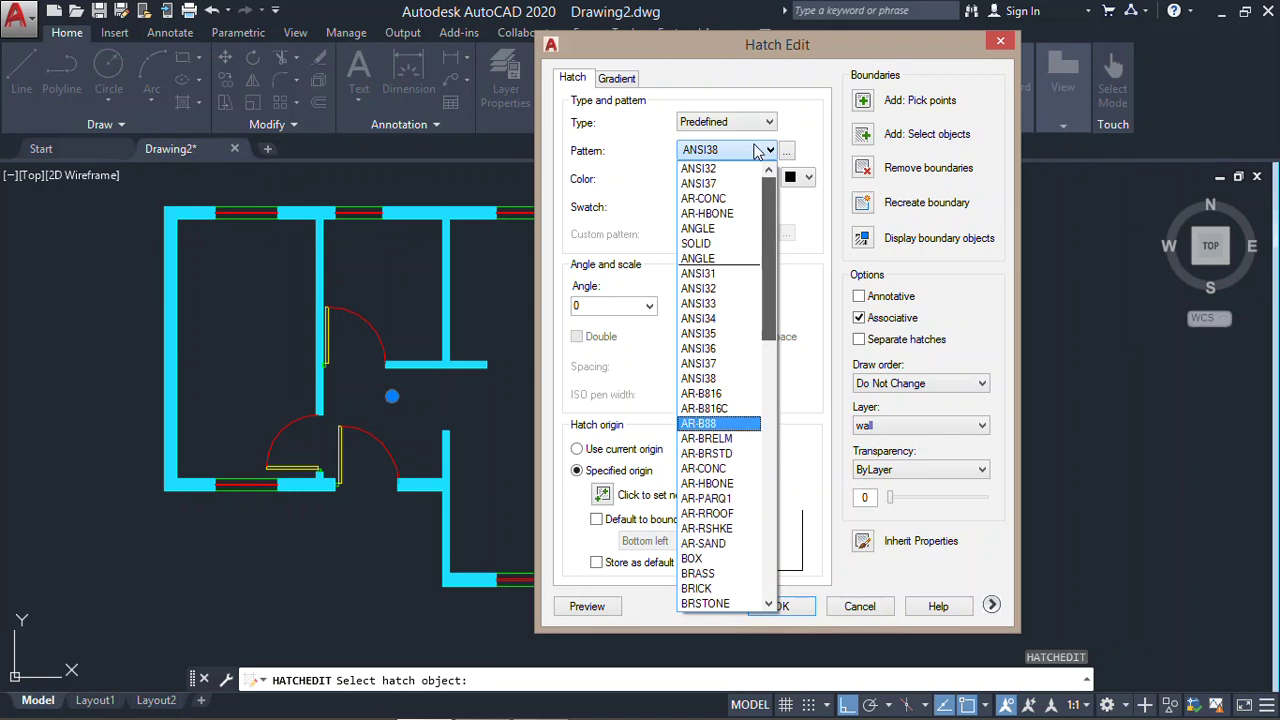
left_click(730, 243)
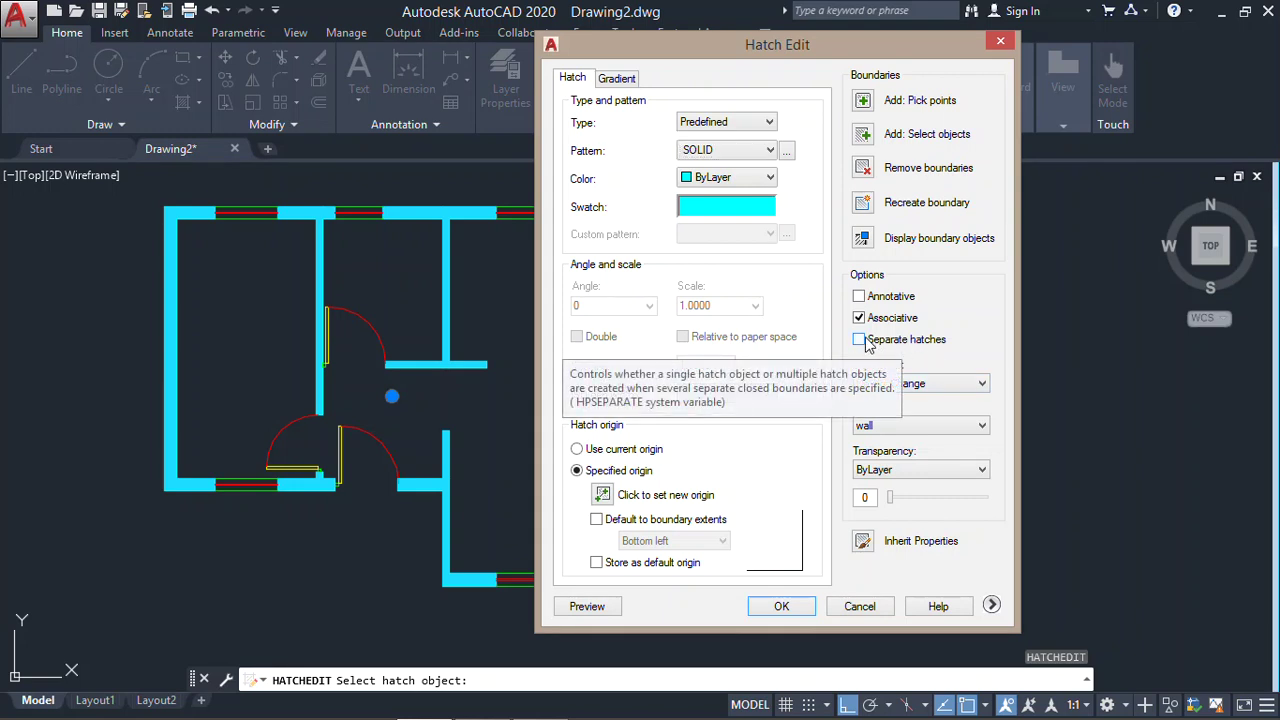
Enable Separate hatches for the wall hatch and apply the edit
left_click(859, 340)
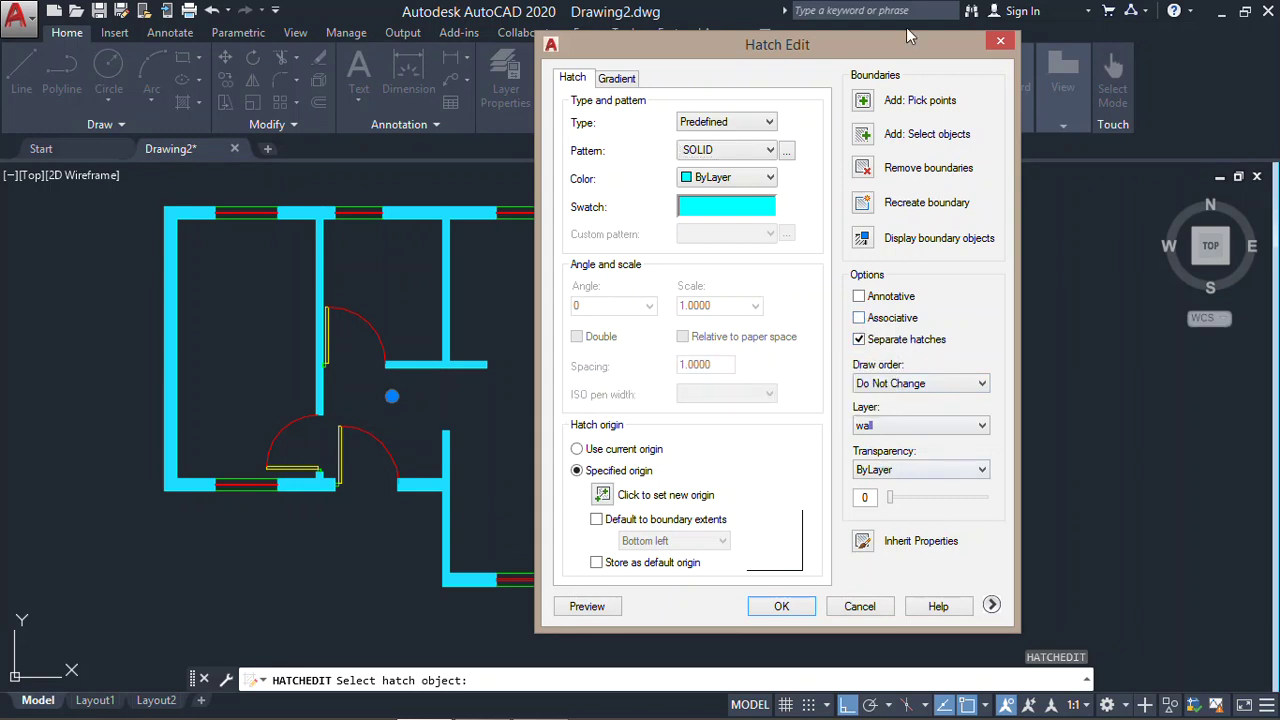
mouse_move(903, 41)
left_mouse_down()
mouse_move(404, 40)
mouse_move(447, 42)
left_mouse_up()
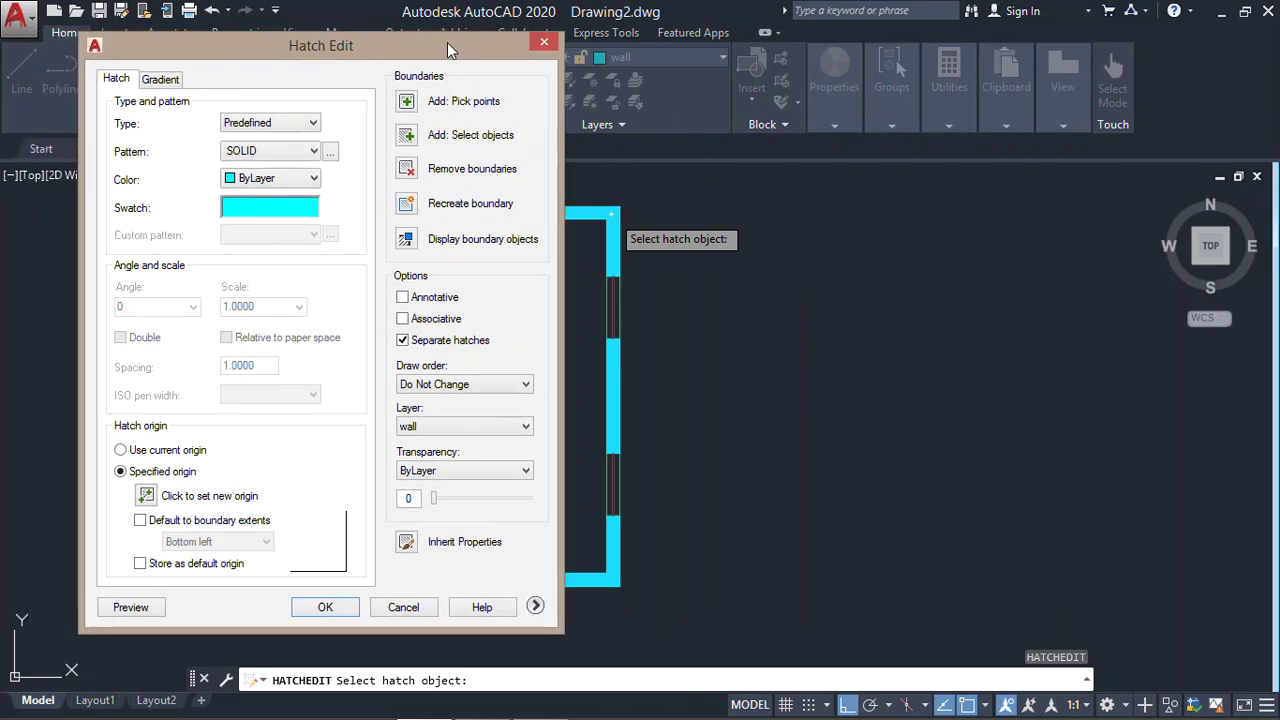
left_click(318, 607)
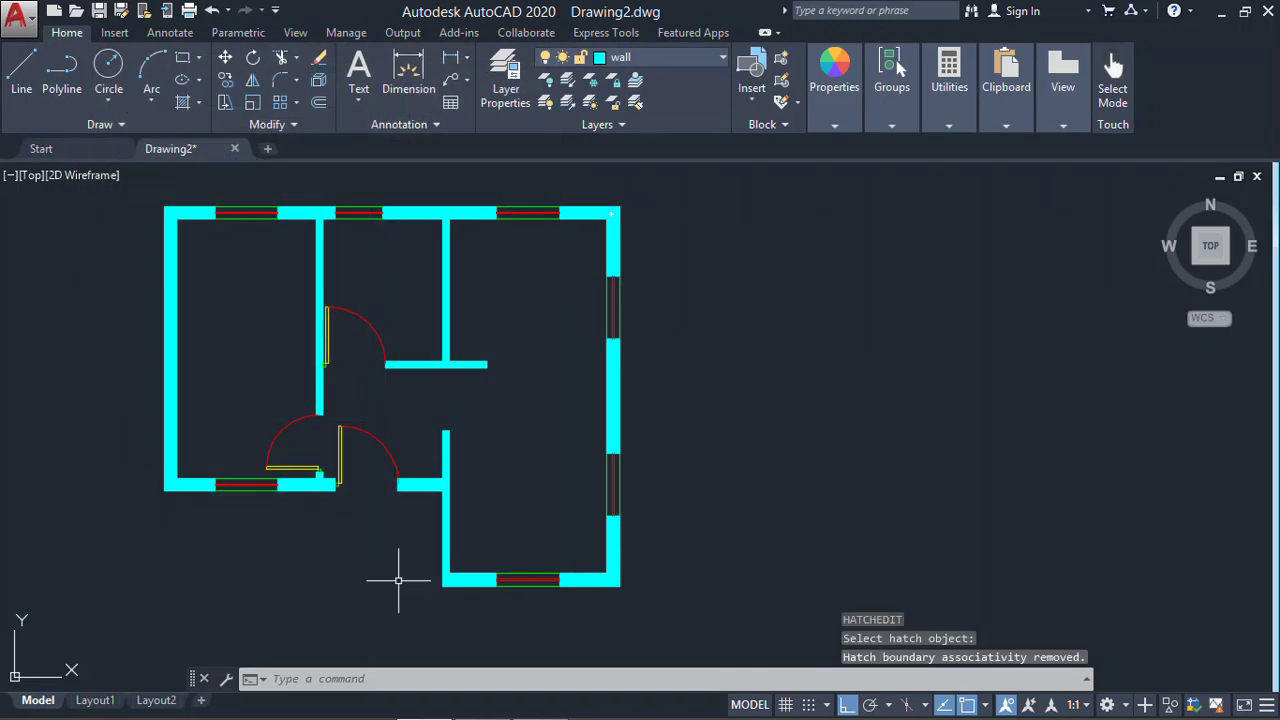
Move the hatch of the east wall's segment between the two windows east, out of the house plan
left_click(623, 396)
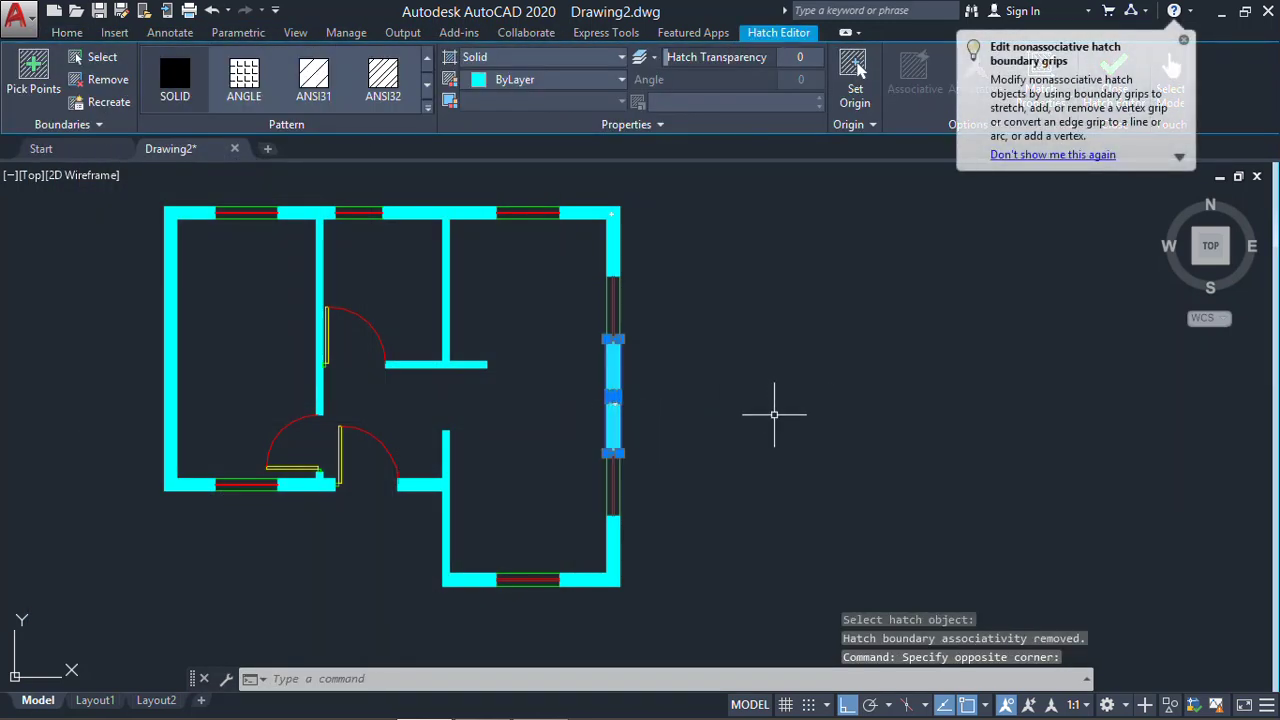
key("Escape")
type("m")
key("Return")
scroll(600, 425, "up", 8)
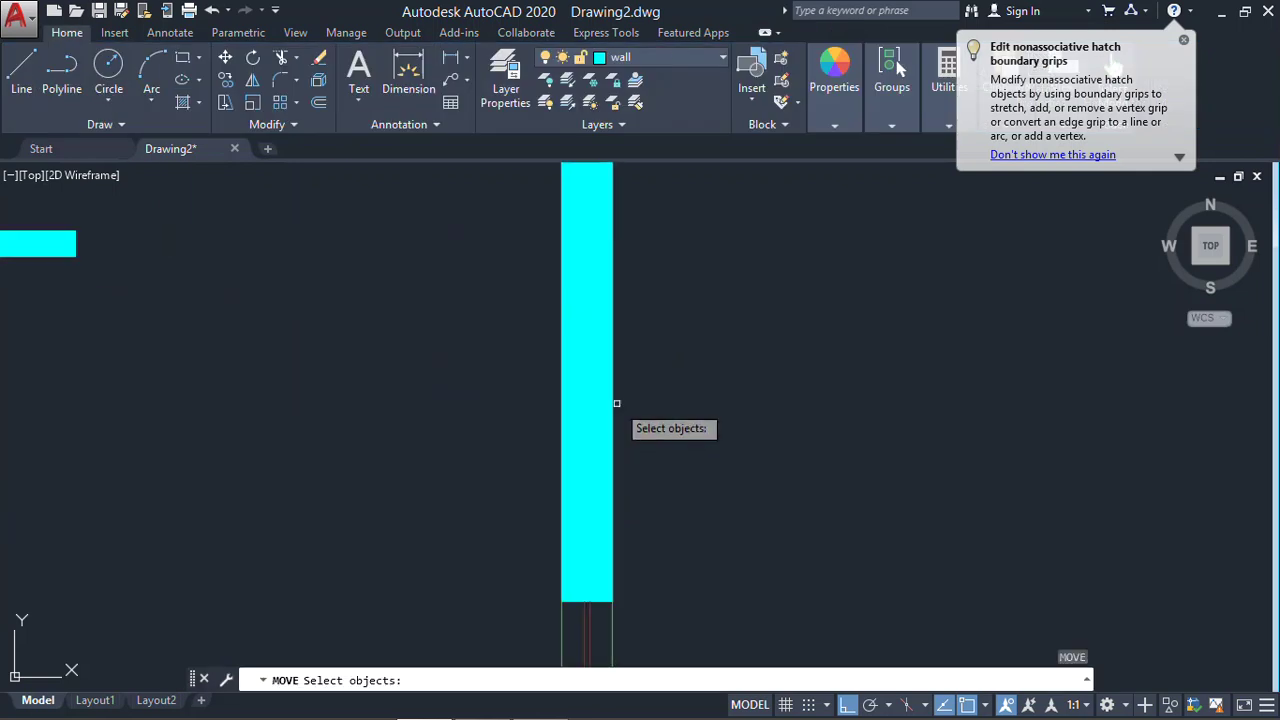
left_click(582, 429)
key("Return")
left_click(586, 414)
scroll(600, 414, "down", 8)
left_click(975, 403)
key("Escape")
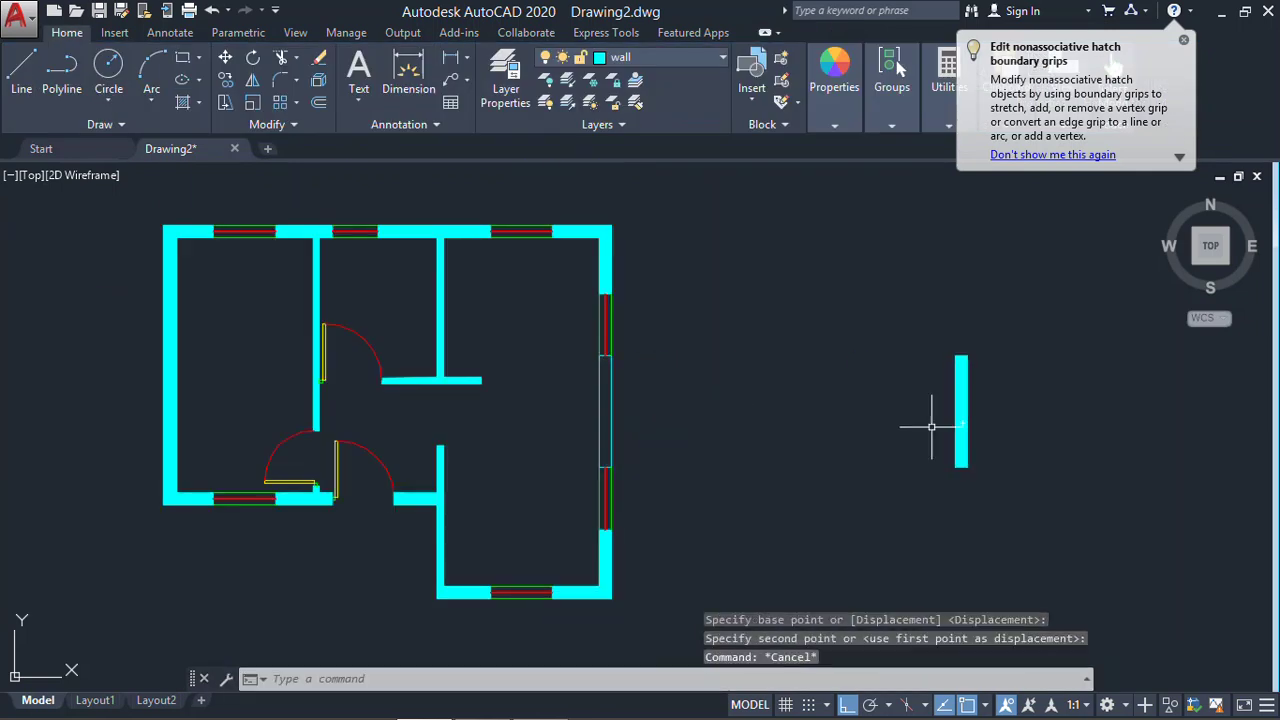
Undo the move of the east wall segment's hatch
left_click_drag(1155, 392, 830, 503)
key("ctrl+z")
key("Escape")
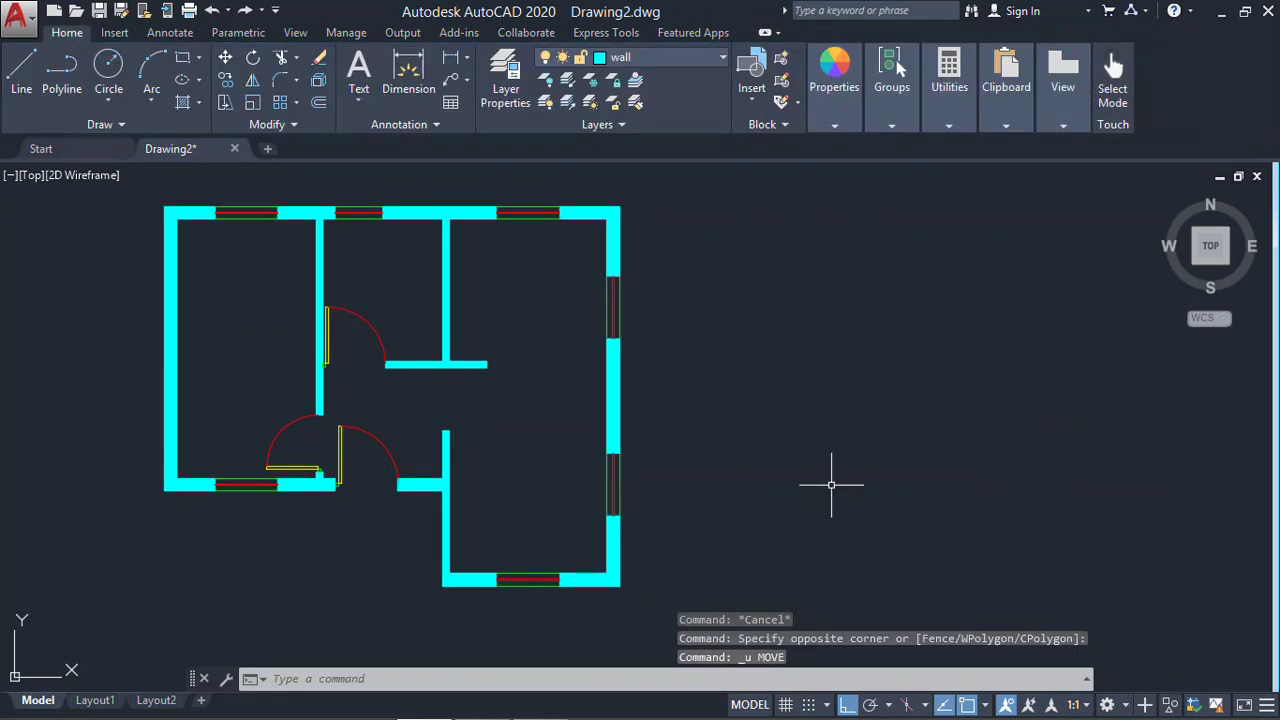
mouse_move(846, 380)
middle_mouse_down()
mouse_move(989, 345)
mouse_move(994, 380)
middle_mouse_up()
scroll(943, 380, "down", 3)
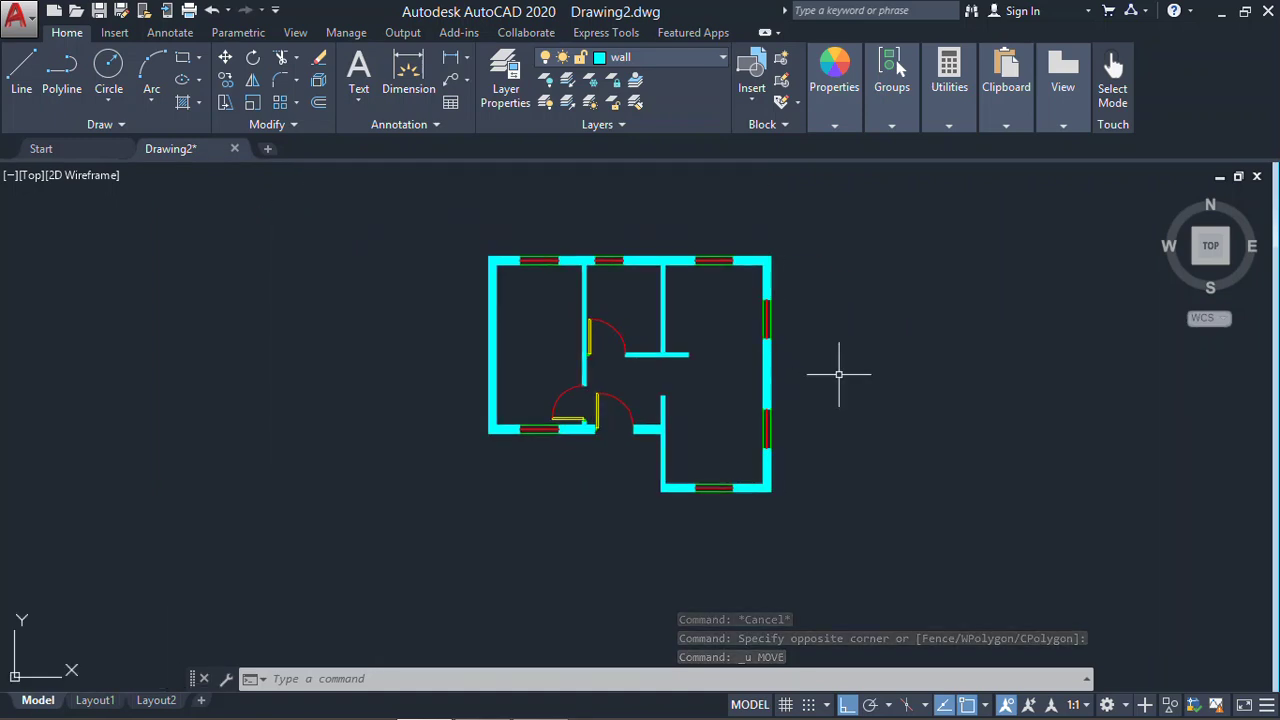